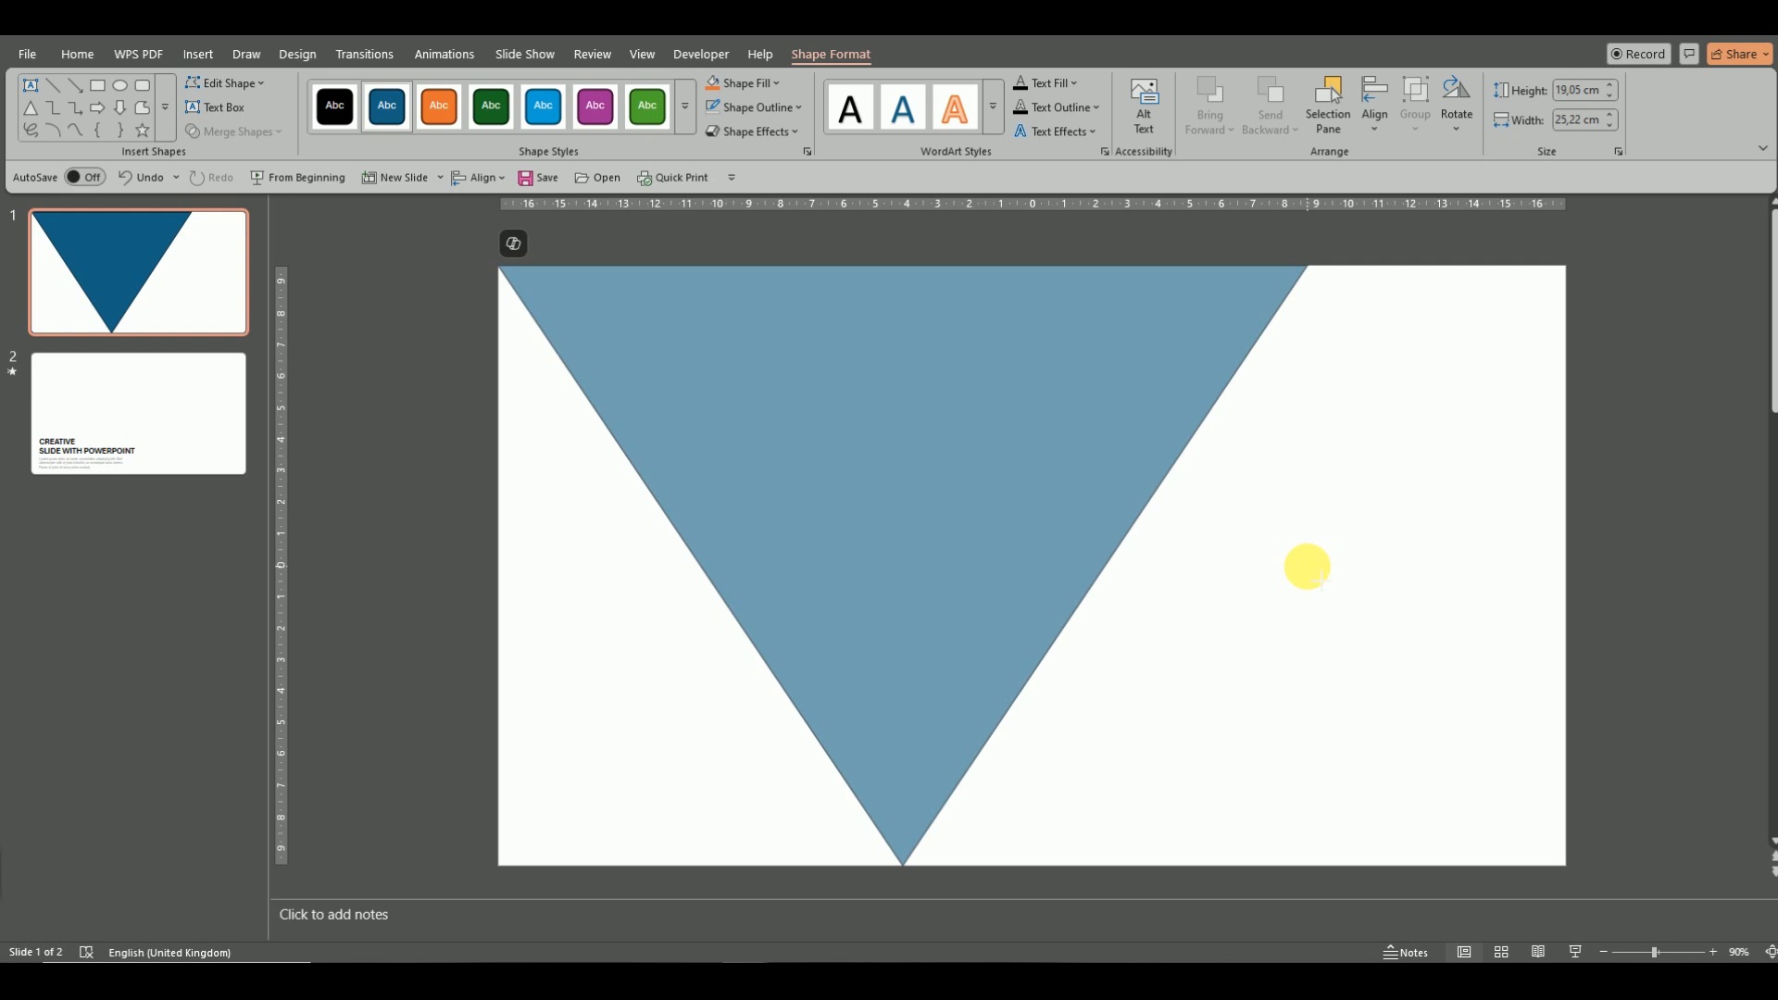
# Draw a thin vertical rectangle about 0.35 cm wide beside the triangle and extend it to about 21.4 cm, past the slide's edges.
pyautogui.click(1443, 580)
pyautogui.click(980, 85)
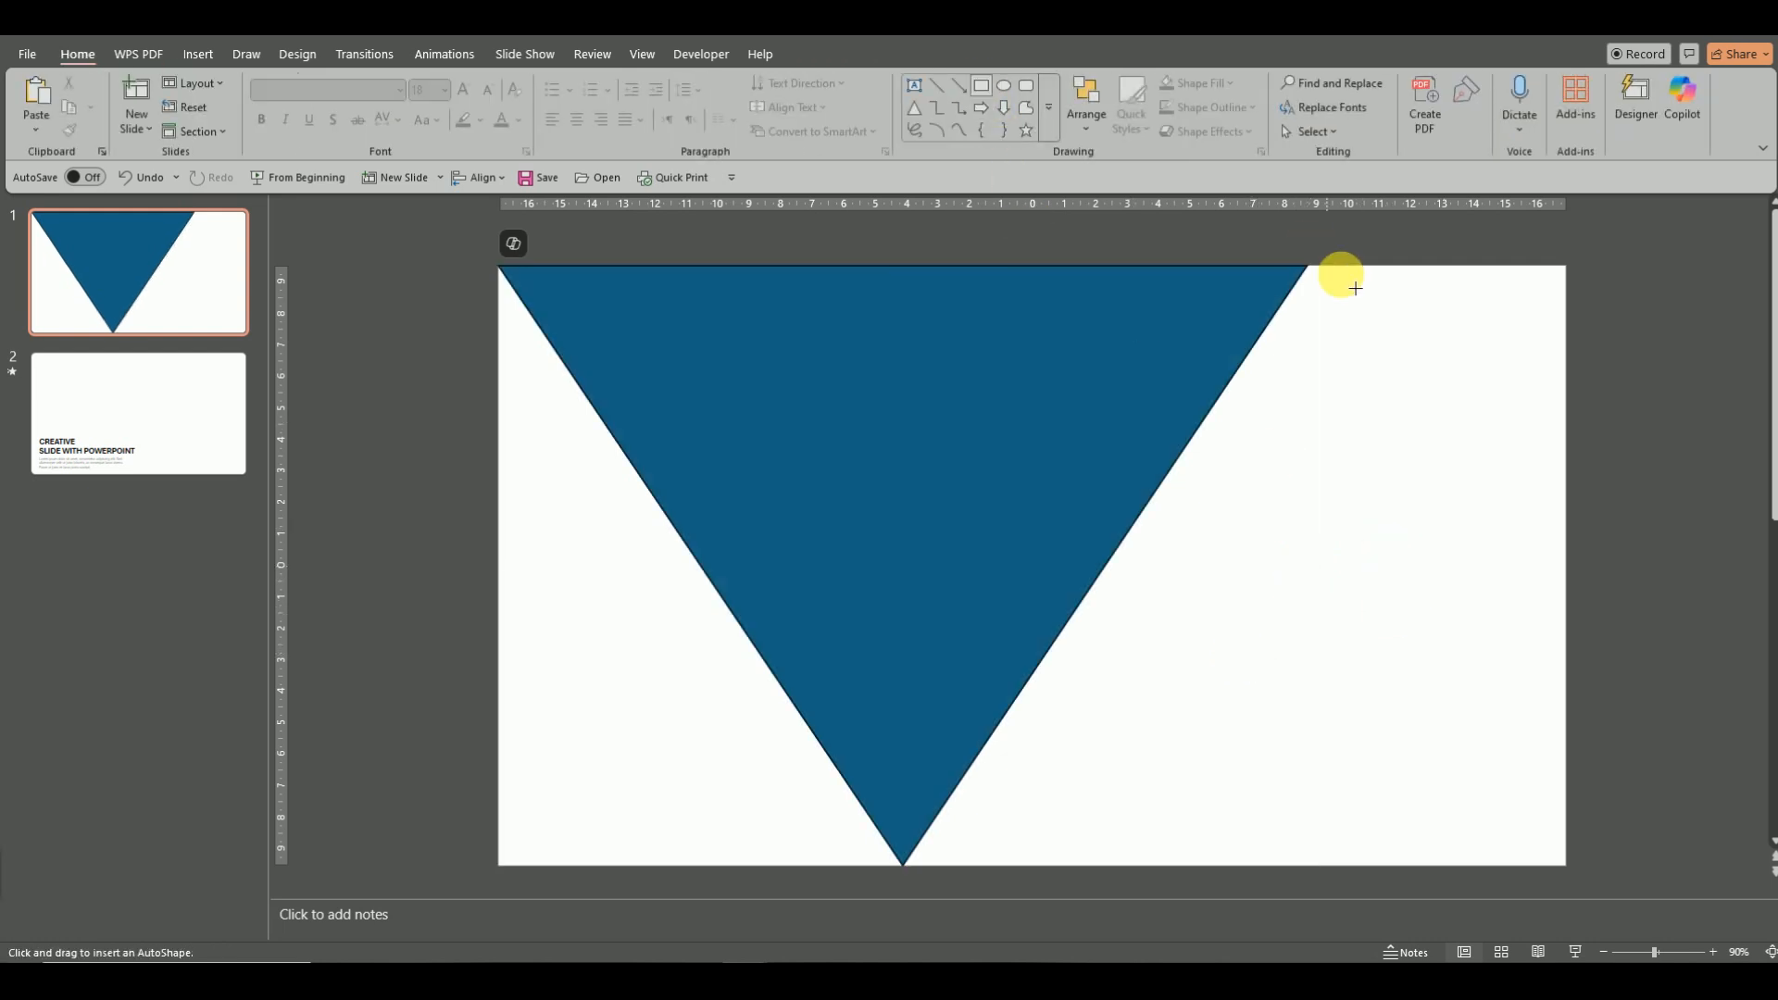
pyautogui.moveTo(1325, 266)
pyautogui.mouseDown()
pyautogui.moveTo(1349, 880)
pyautogui.moveTo(1333, 905)
pyautogui.mouseUp()
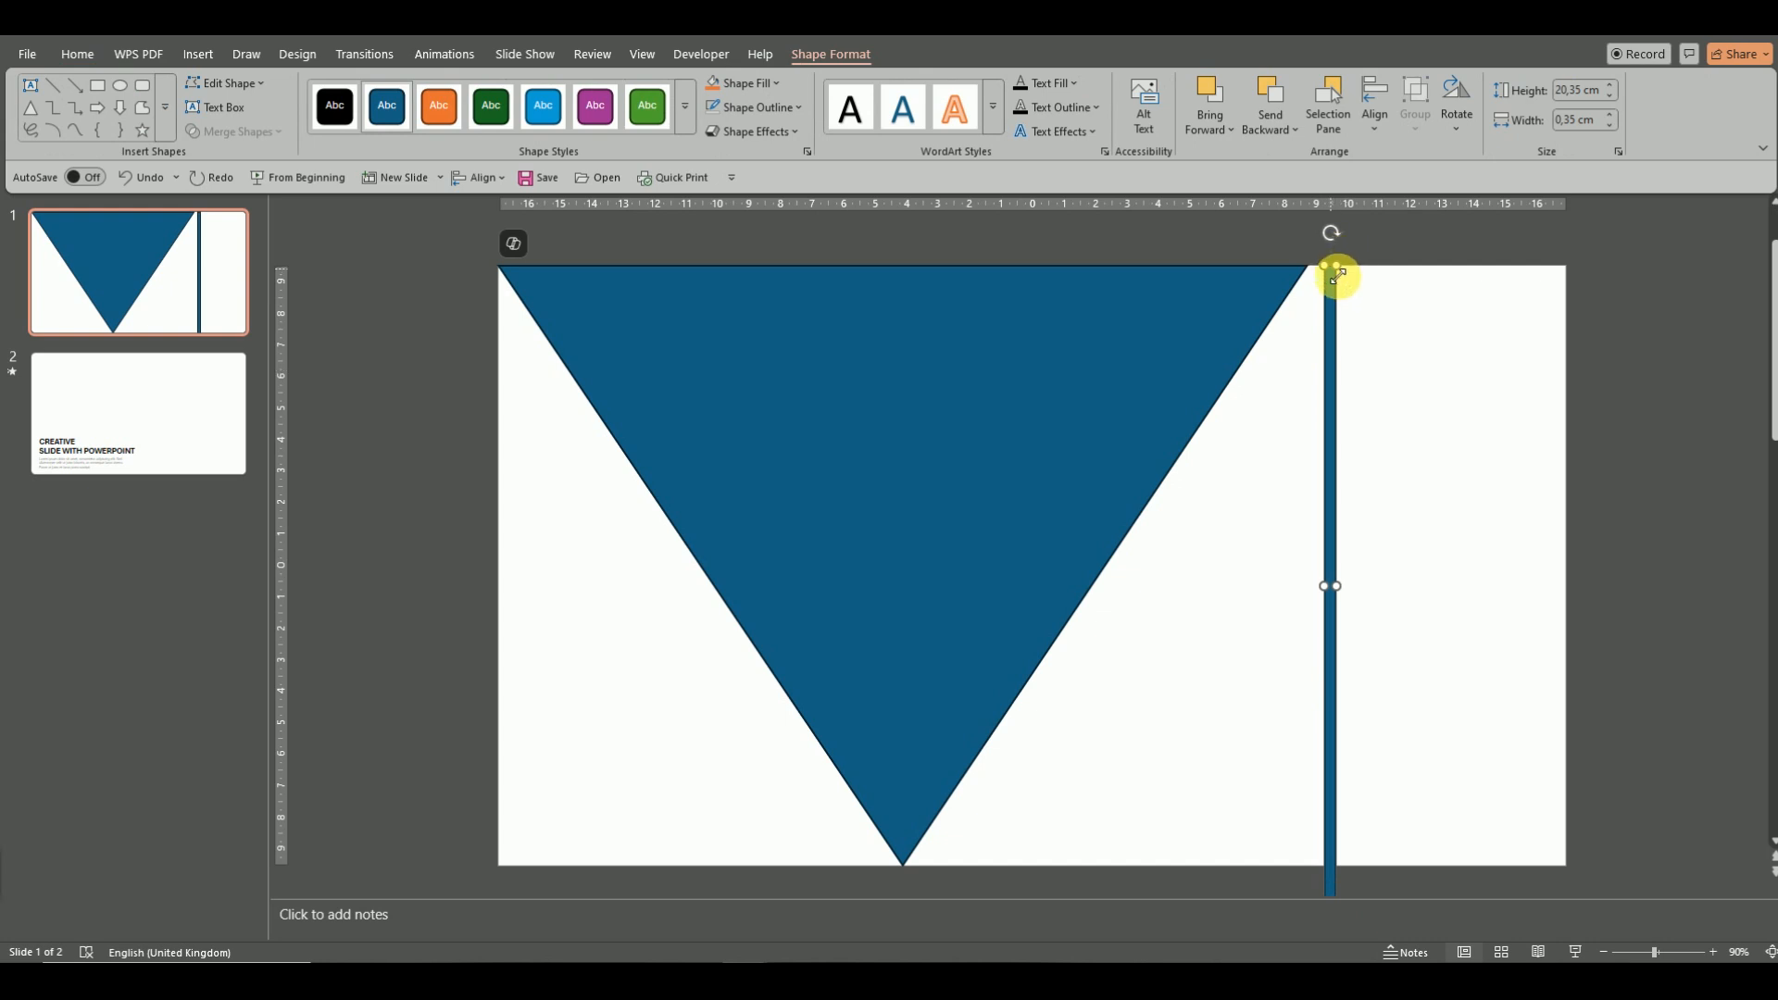
pyautogui.moveTo(1340, 274); pyautogui.dragTo(1333, 243)
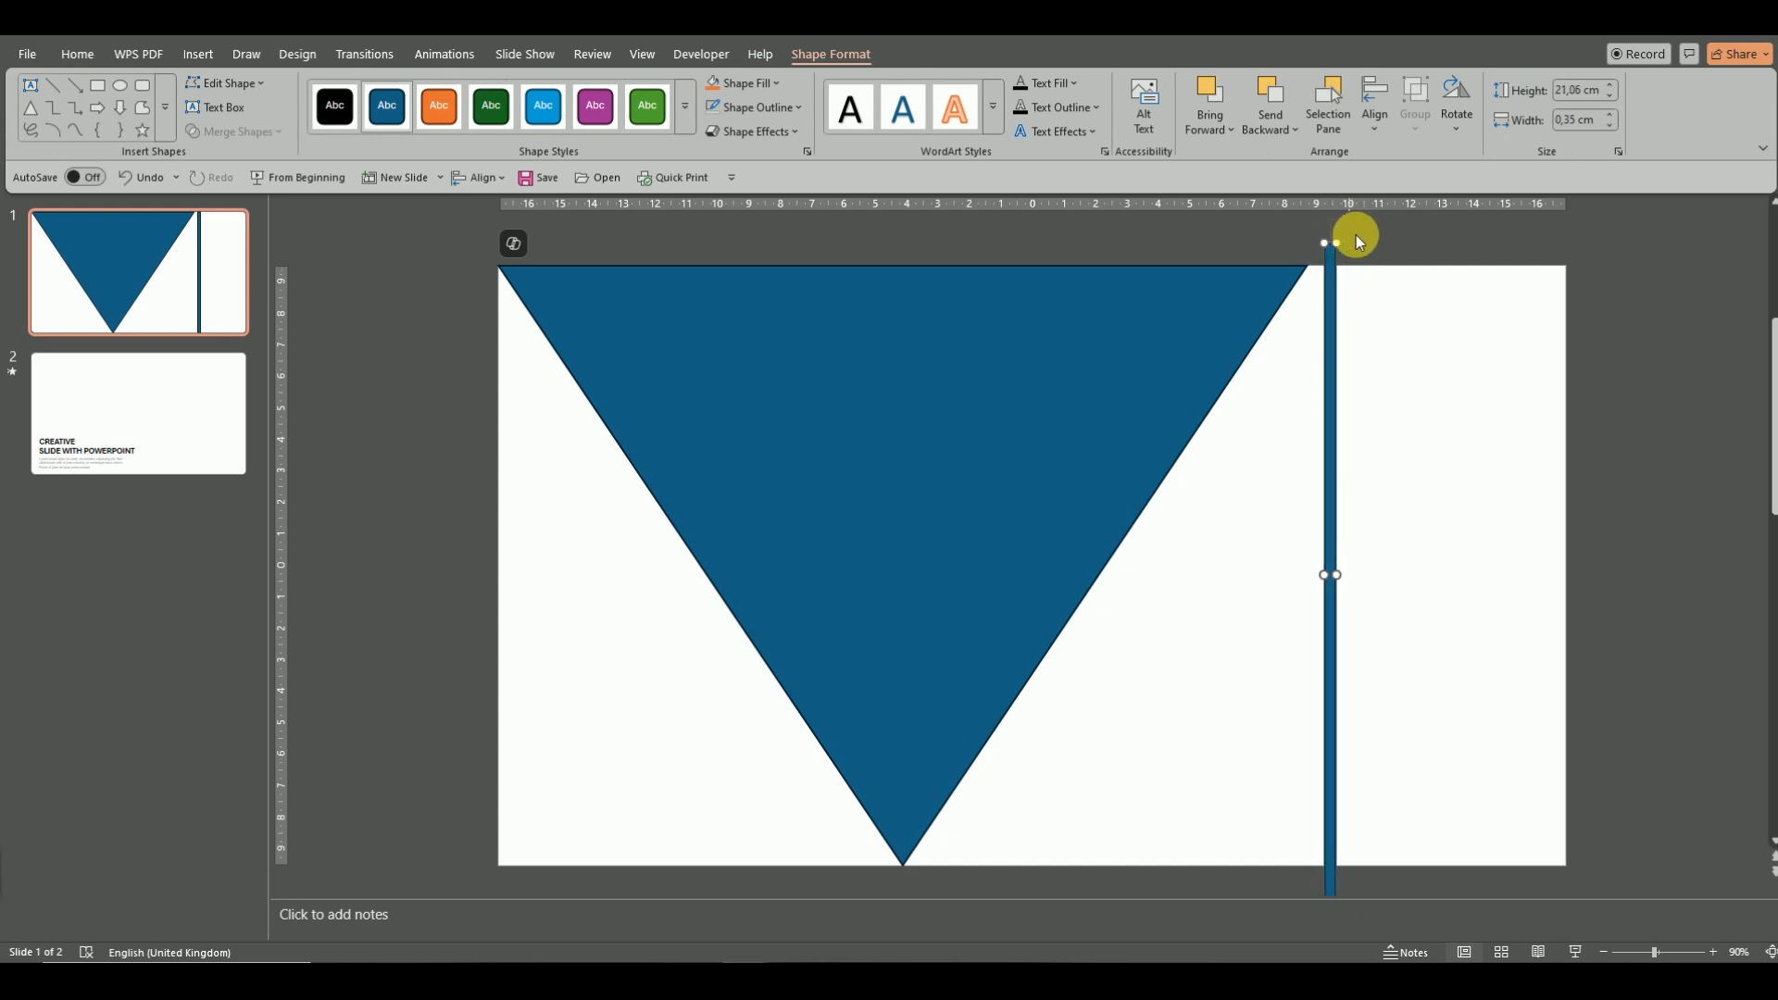
pyautogui.moveTo(1352, 258); pyautogui.dragTo(1339, 234)
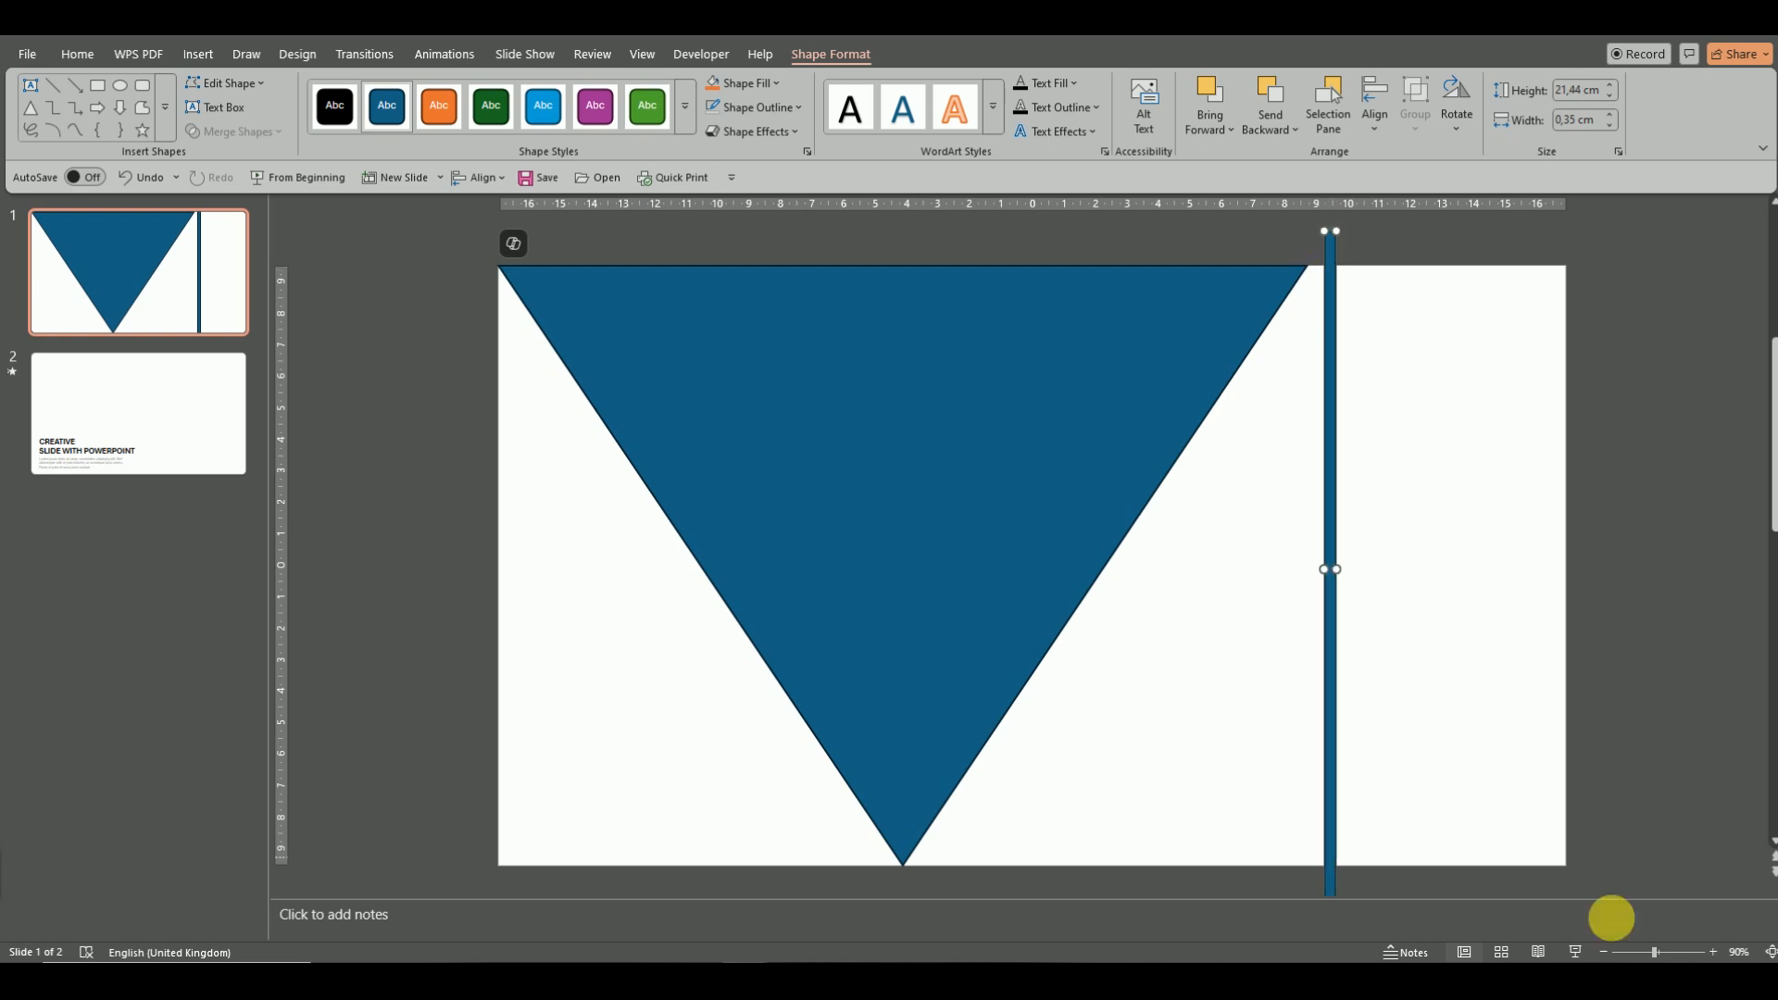
# Tilt the thin bar to follow the slope of the triangle's right edge and lengthen it to about 27.5 cm.
pyautogui.click(1603, 952)
pyautogui.click(1604, 952)
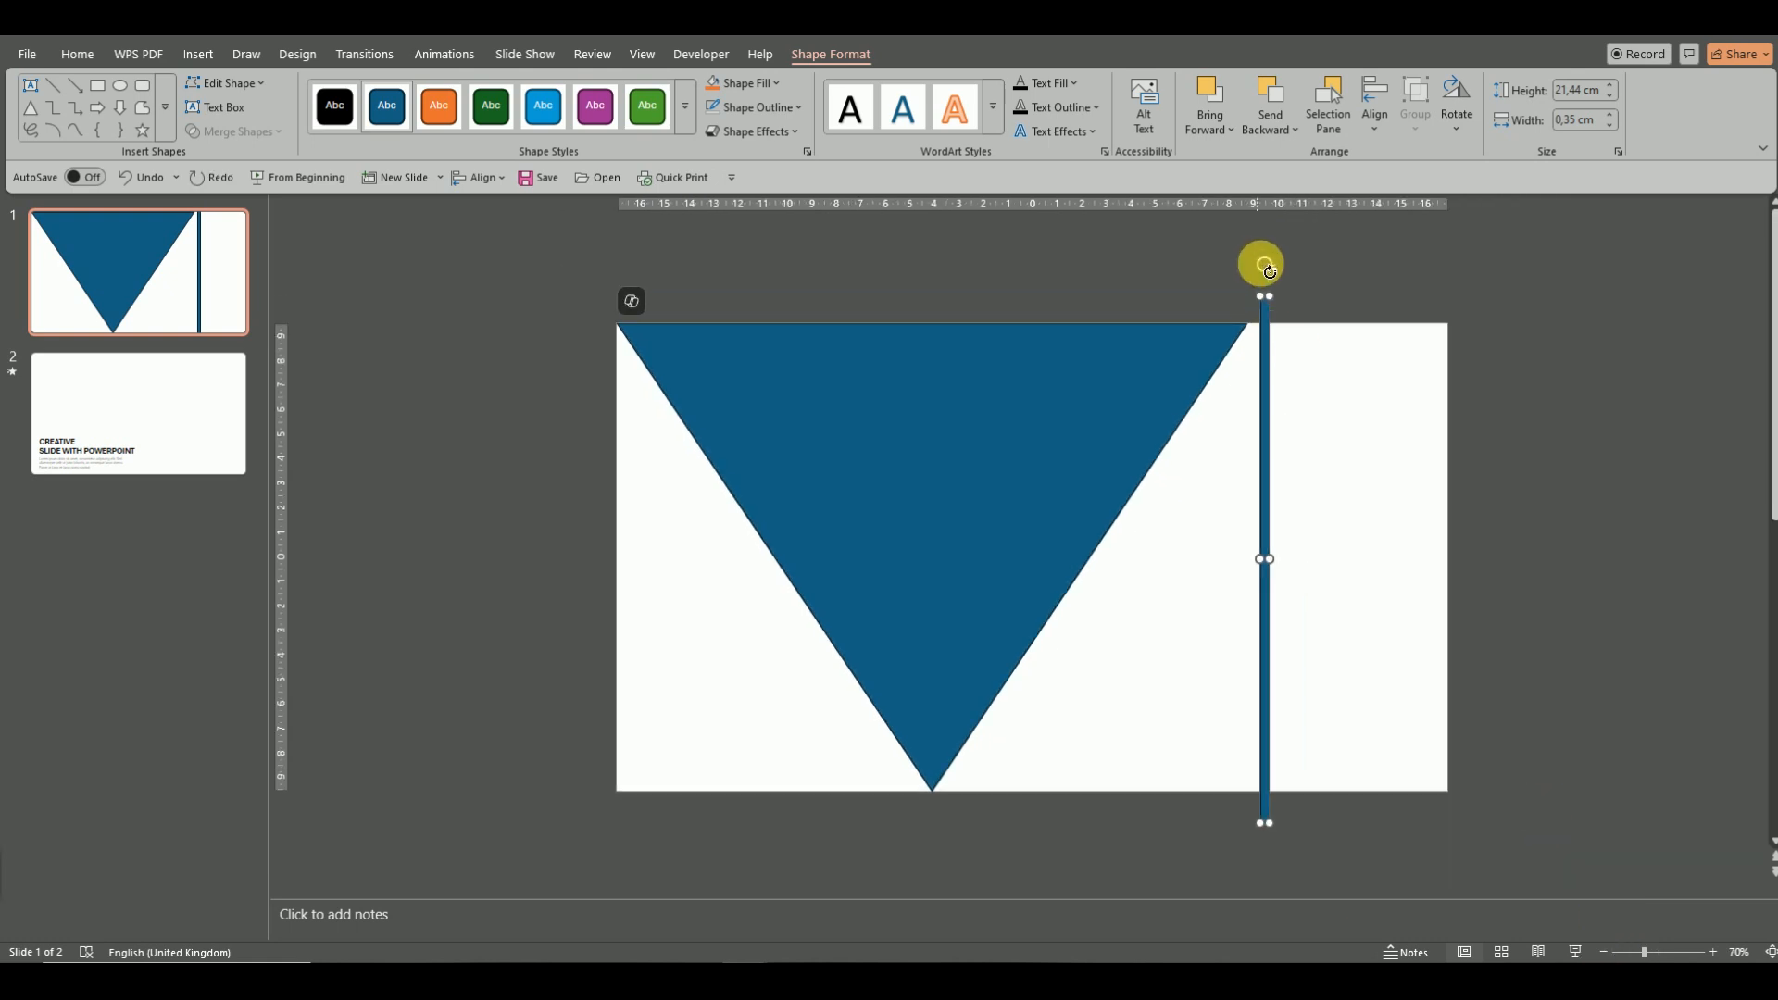
pyautogui.moveTo(1273, 275); pyautogui.dragTo(1412, 380)
pyautogui.moveTo(1121, 780); pyautogui.dragTo(1027, 887)
# Fine-tune the bar against the triangle's right edge and shift it in parallel so it crosses the inside of the triangle.
pyautogui.moveTo(1268, 549); pyautogui.dragTo(1169, 479)
pyautogui.moveTo(1344, 255); pyautogui.dragTo(1331, 255)
pyautogui.moveTo(1260, 341); pyautogui.dragTo(1143, 313)
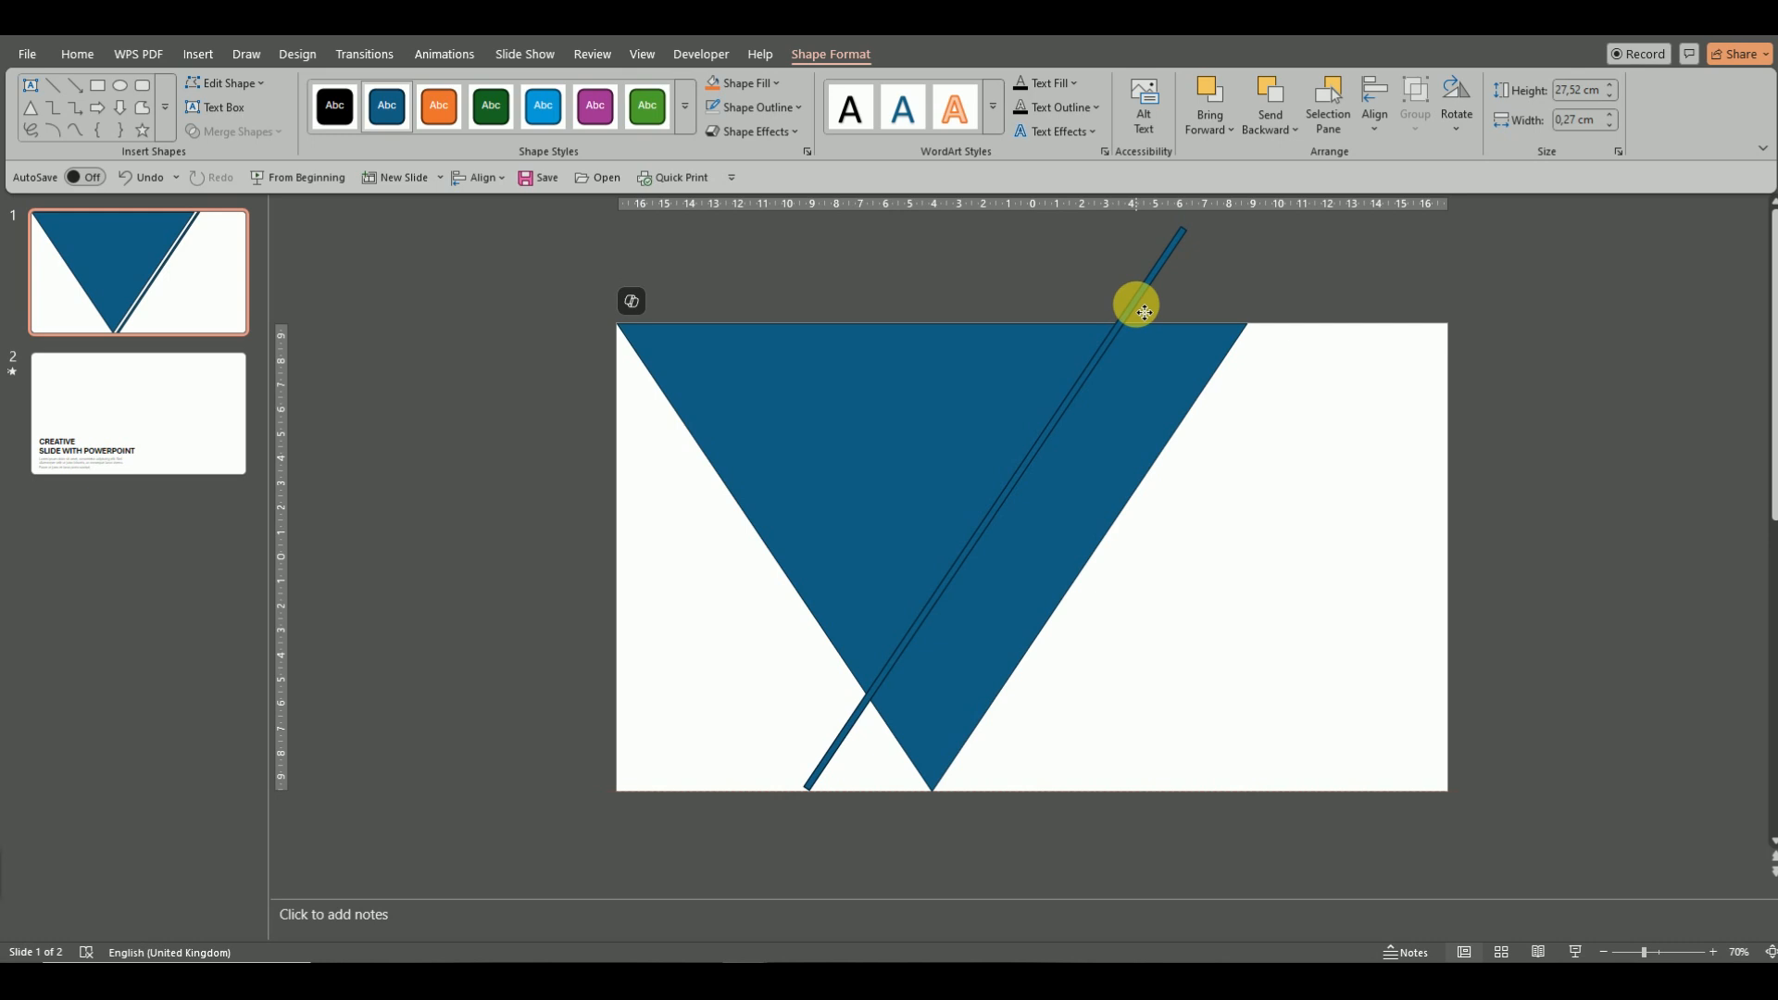
pyautogui.moveTo(1145, 313); pyautogui.dragTo(1135, 309)
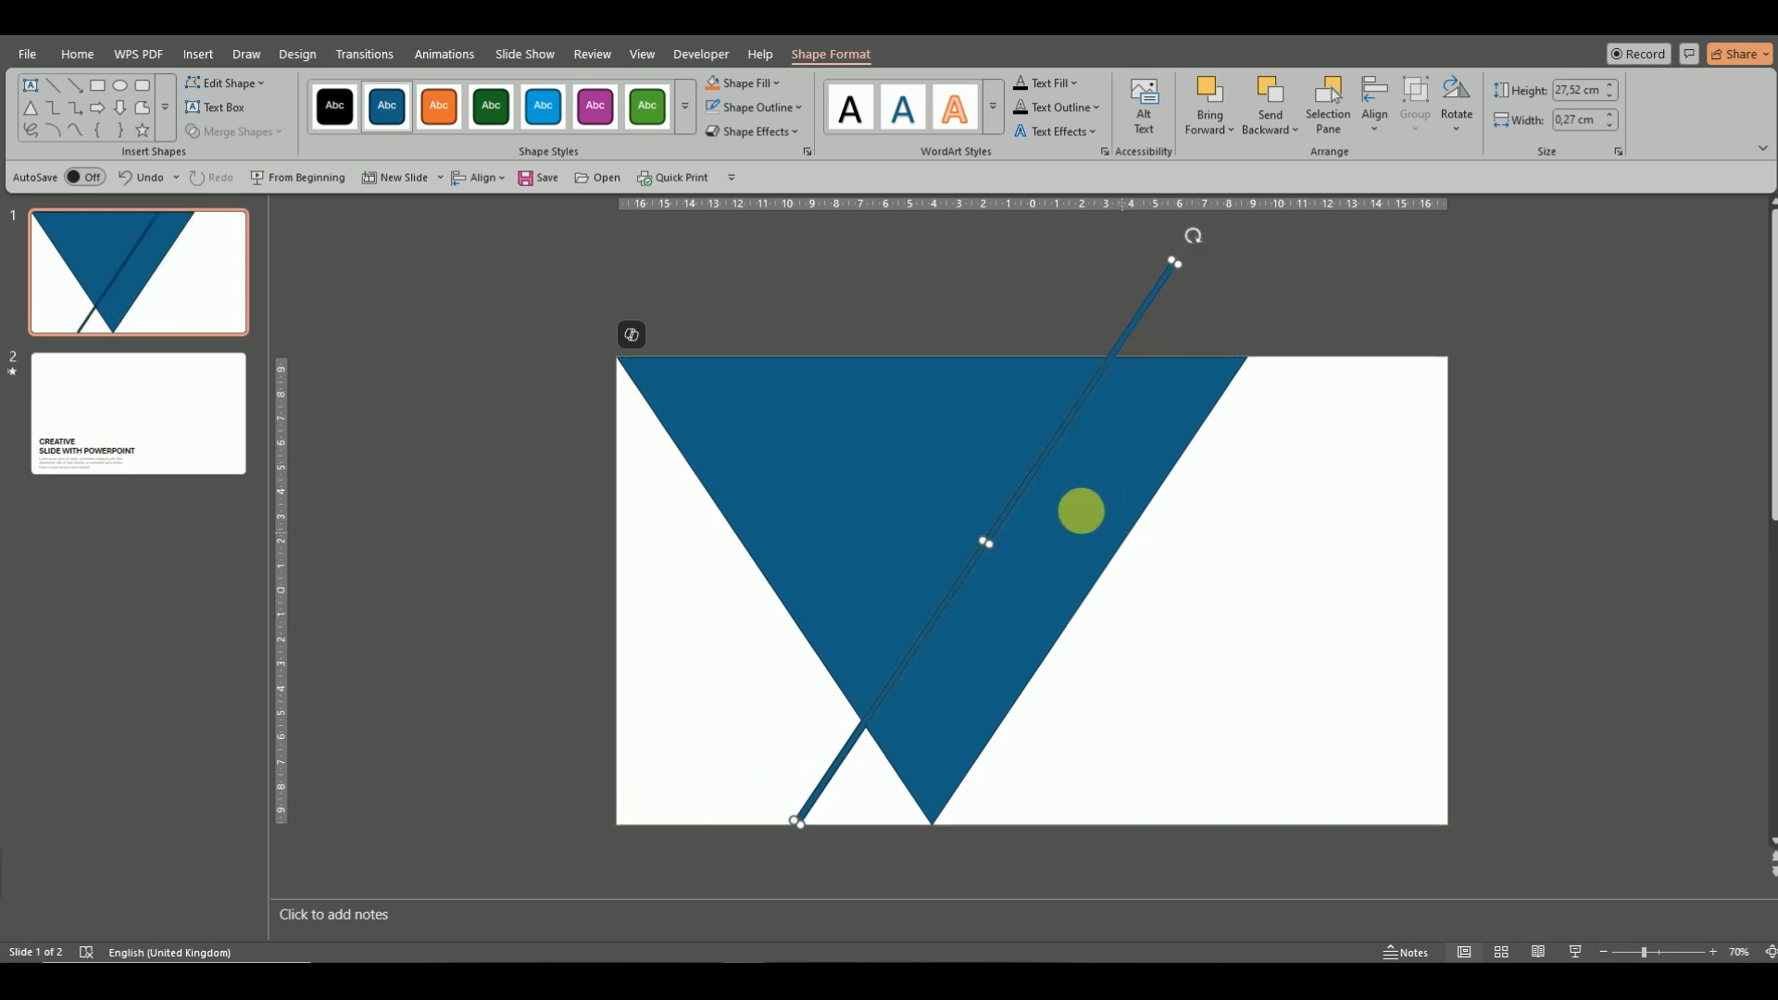
# Duplicate the slanted bar and rotate the copy left 90°.
pyautogui.rightClick(1039, 459)
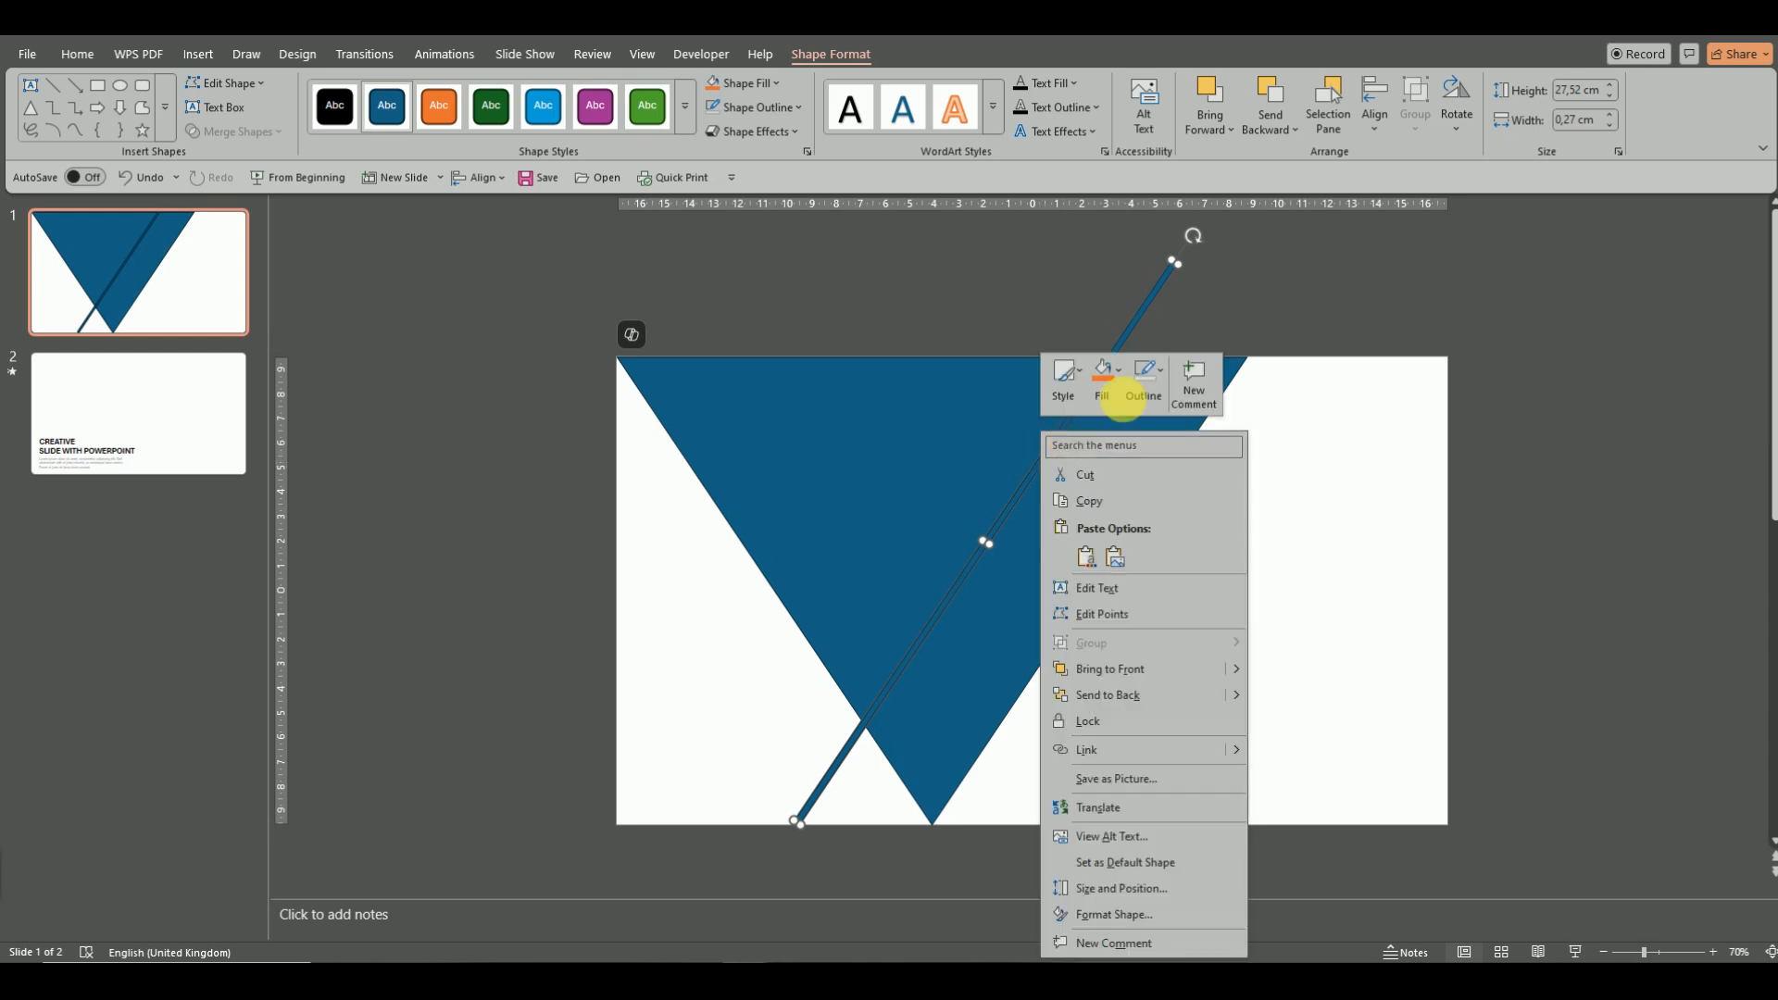
pyautogui.click(1108, 501)
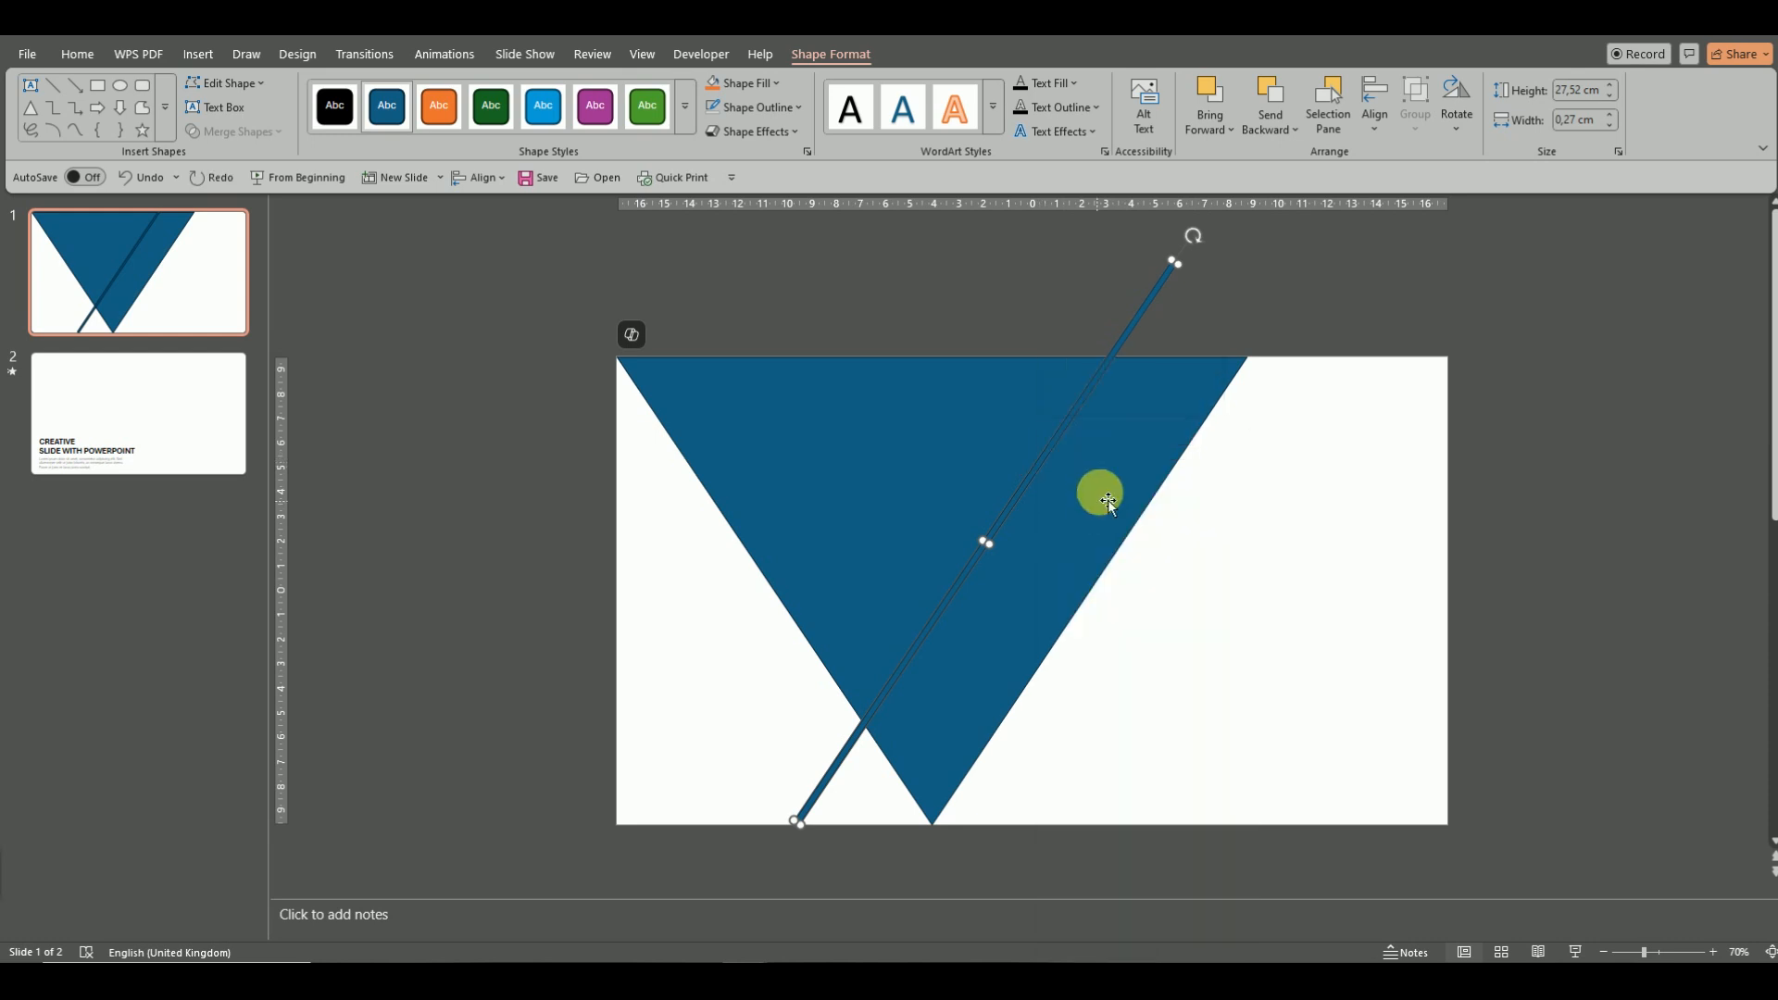
pyautogui.rightClick(1214, 491)
pyautogui.click(1261, 564)
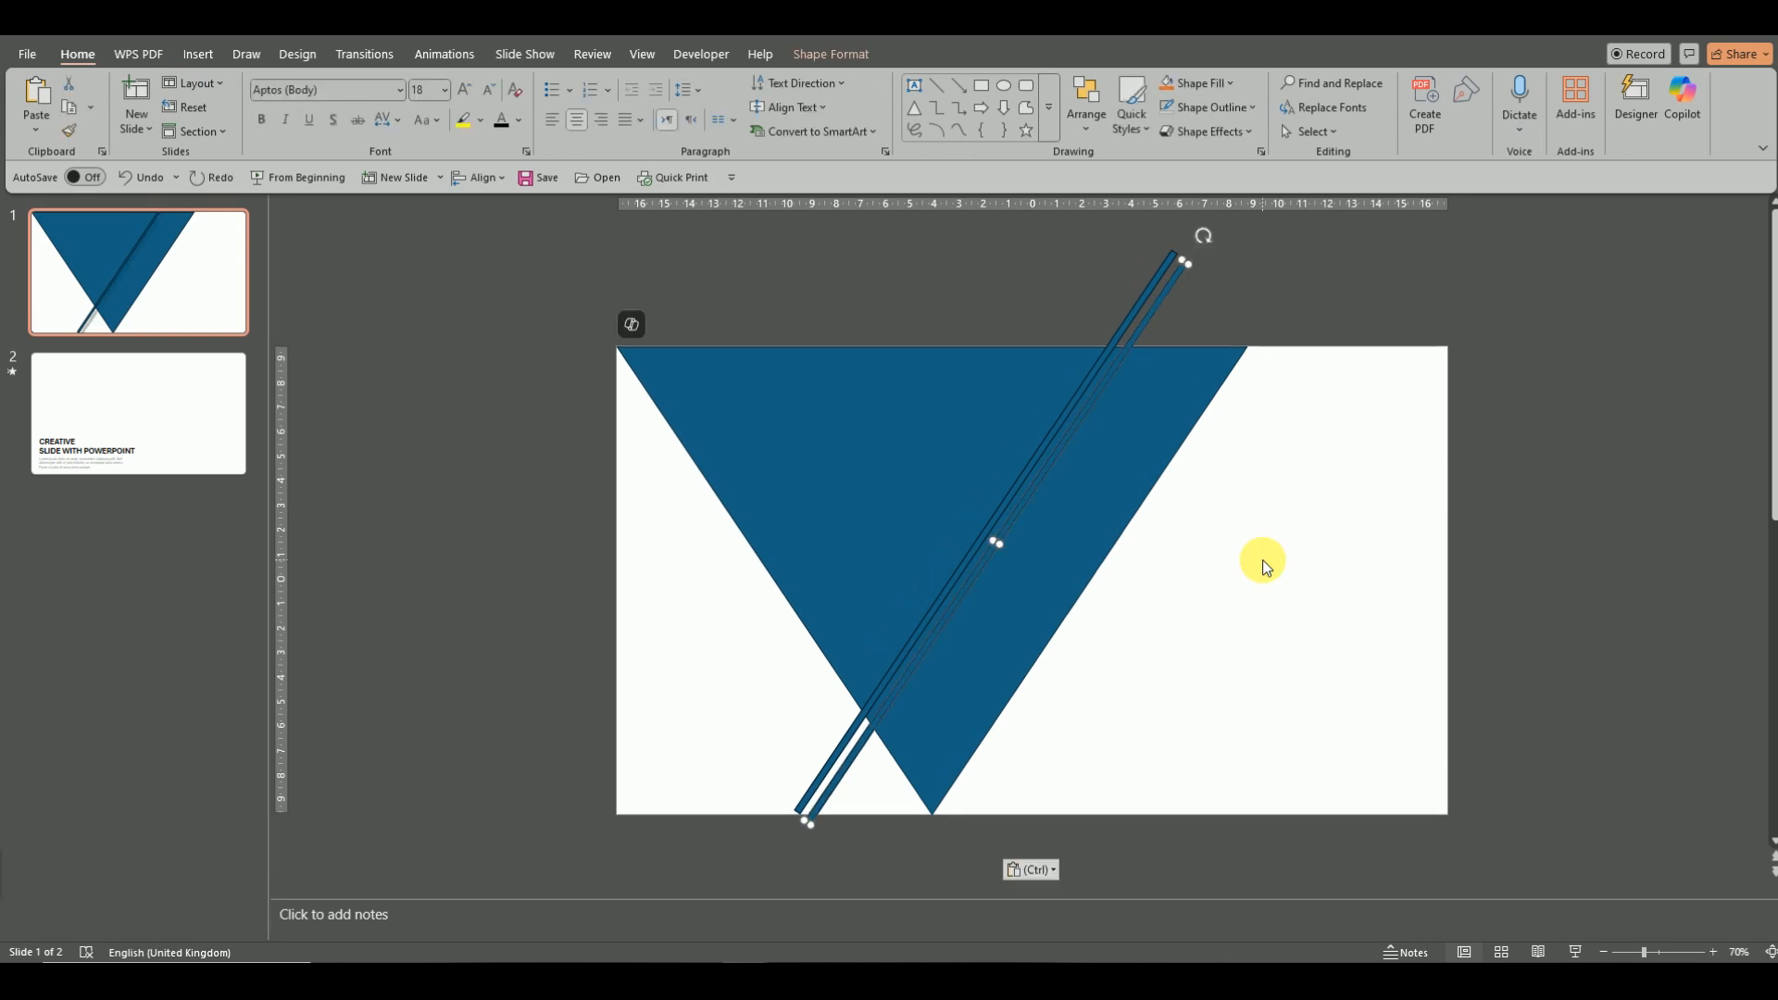
pyautogui.click(830, 53)
pyautogui.click(1458, 104)
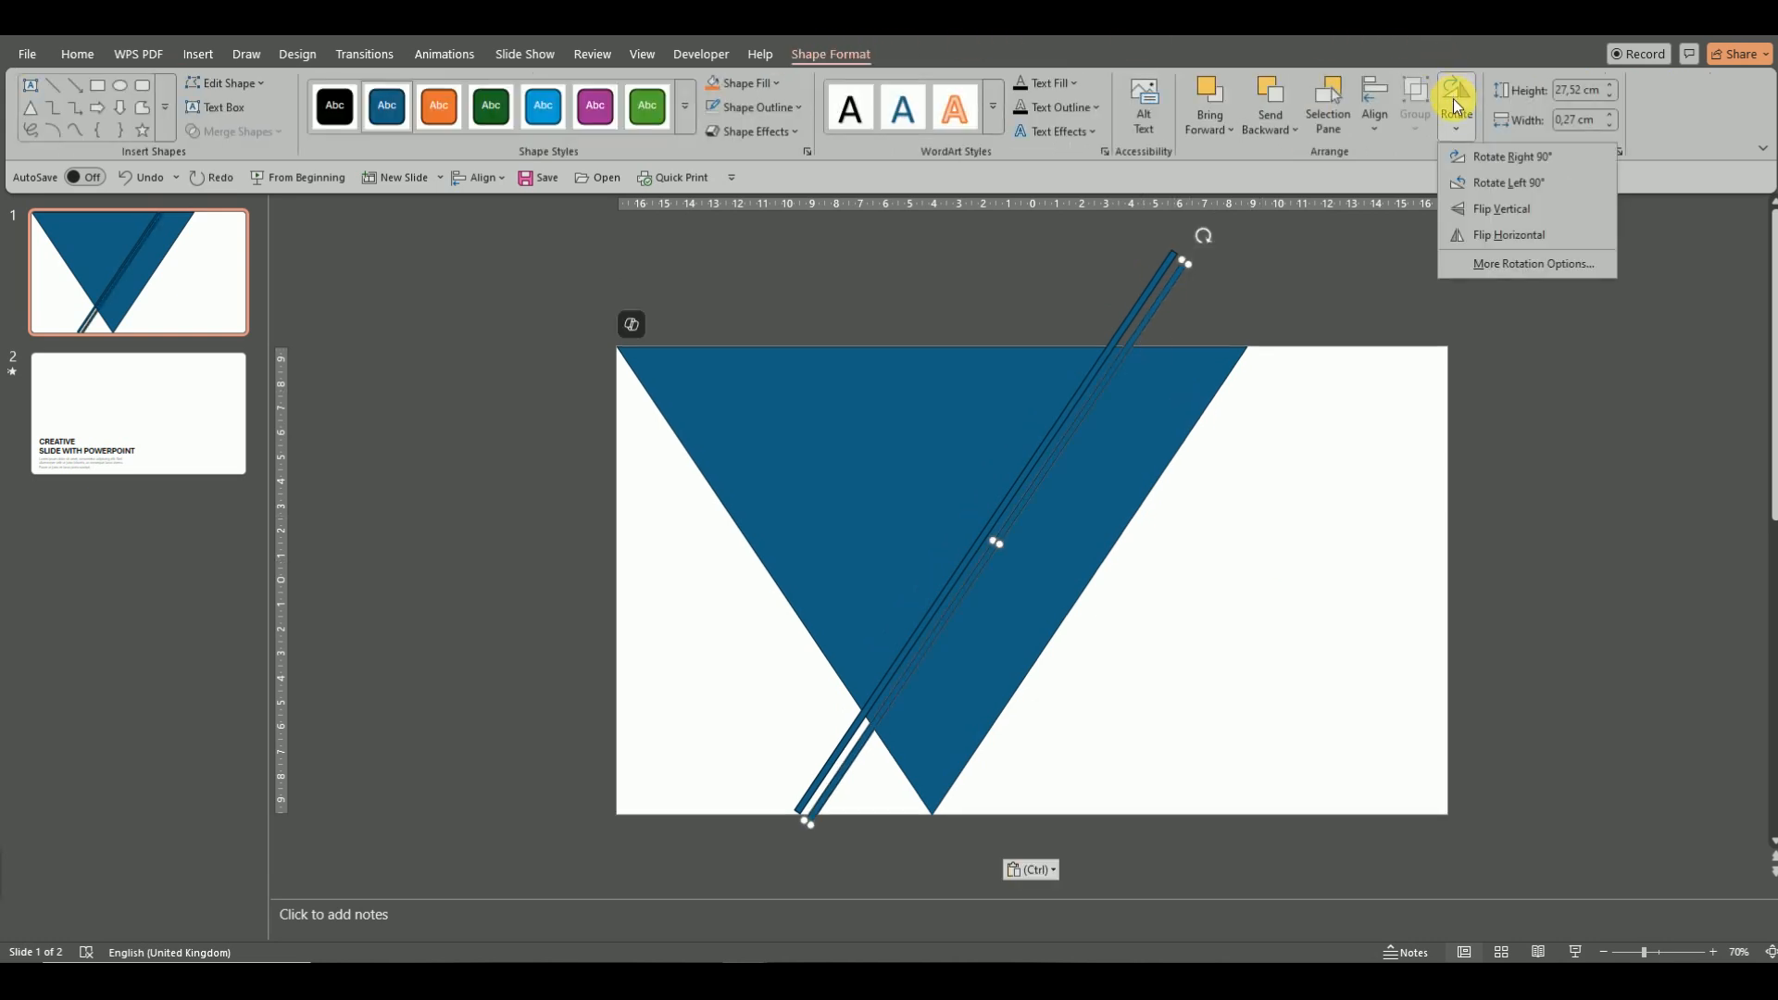
pyautogui.click(1457, 184)
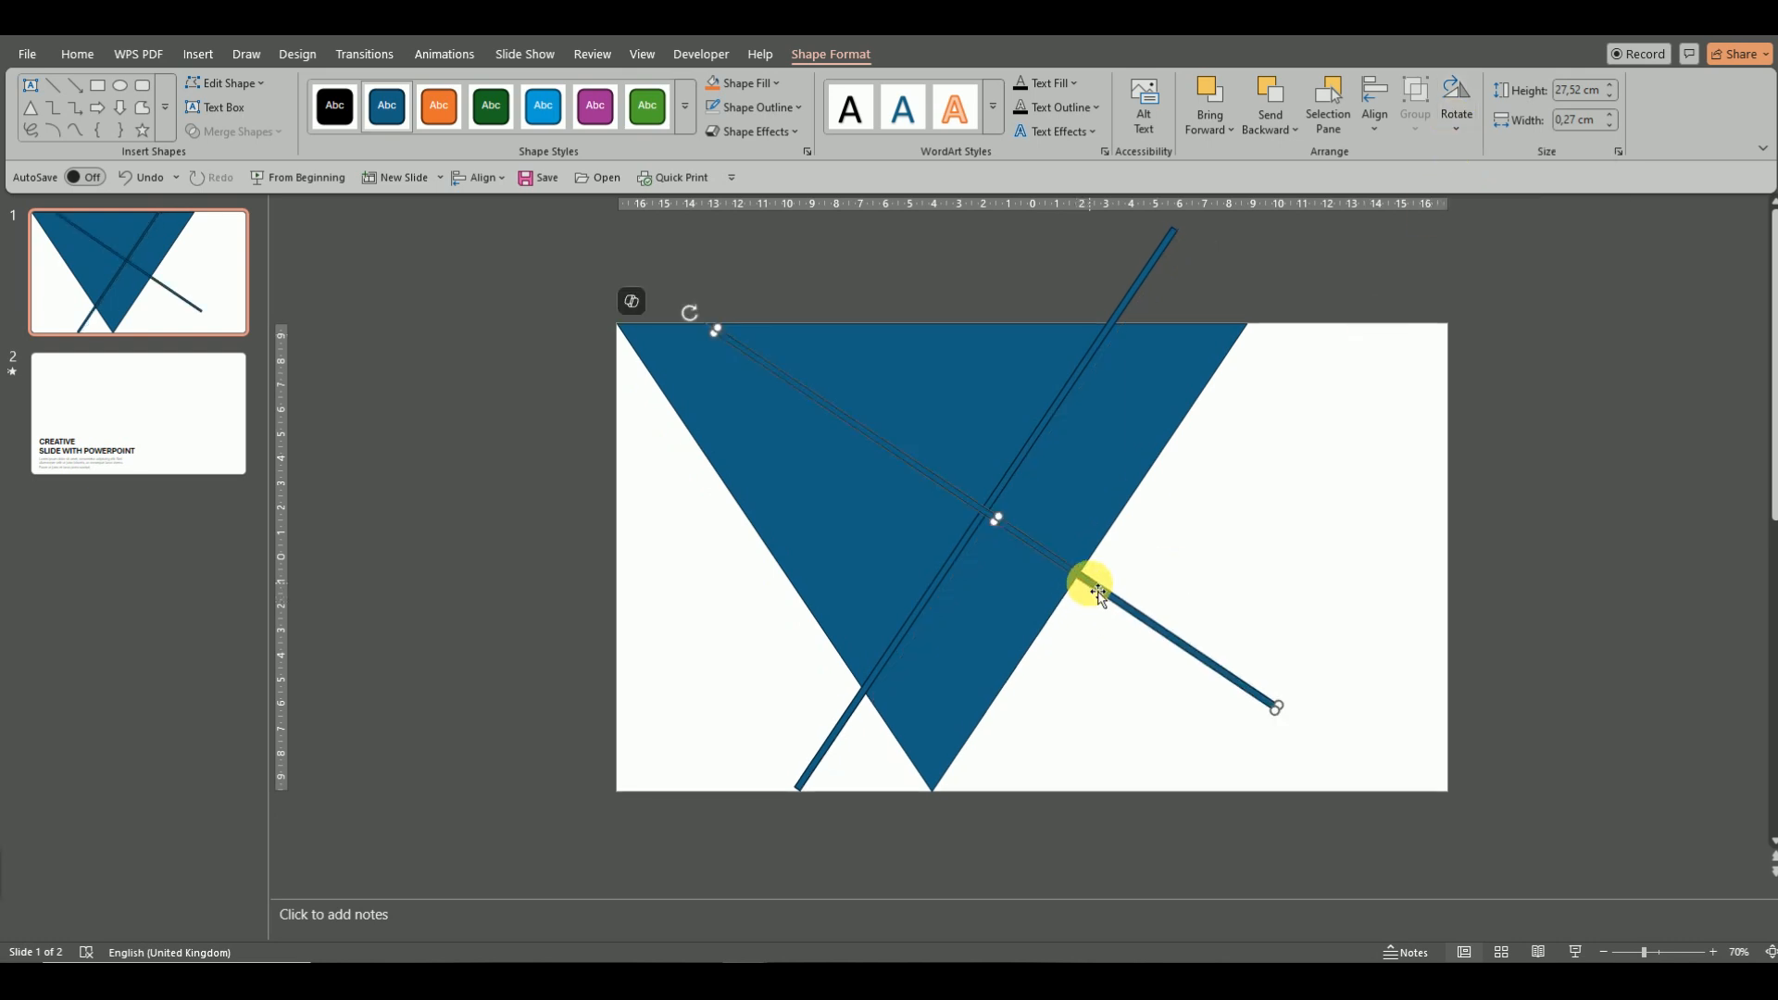
# Move and rotate the copied bar until it lies exactly along the triangle's left edge.
pyautogui.moveTo(1098, 591); pyautogui.dragTo(1041, 699)
pyautogui.moveTo(630, 419); pyautogui.dragTo(758, 400)
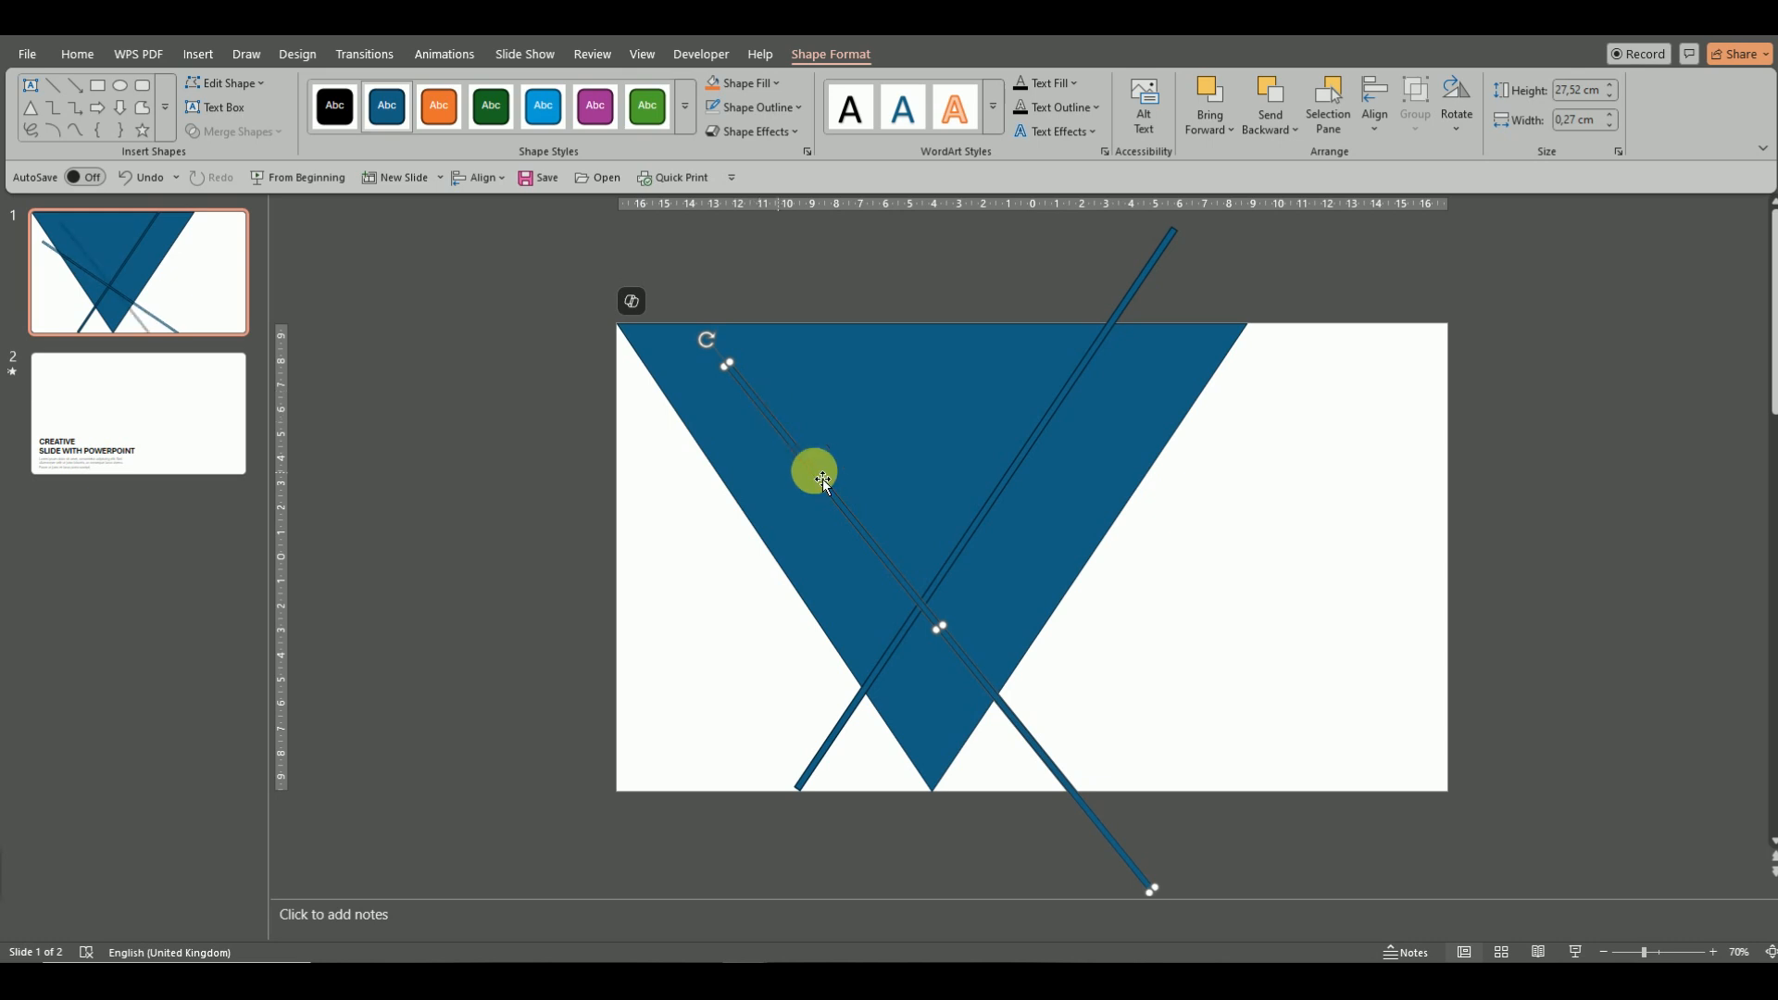
pyautogui.moveTo(826, 482); pyautogui.dragTo(655, 411)
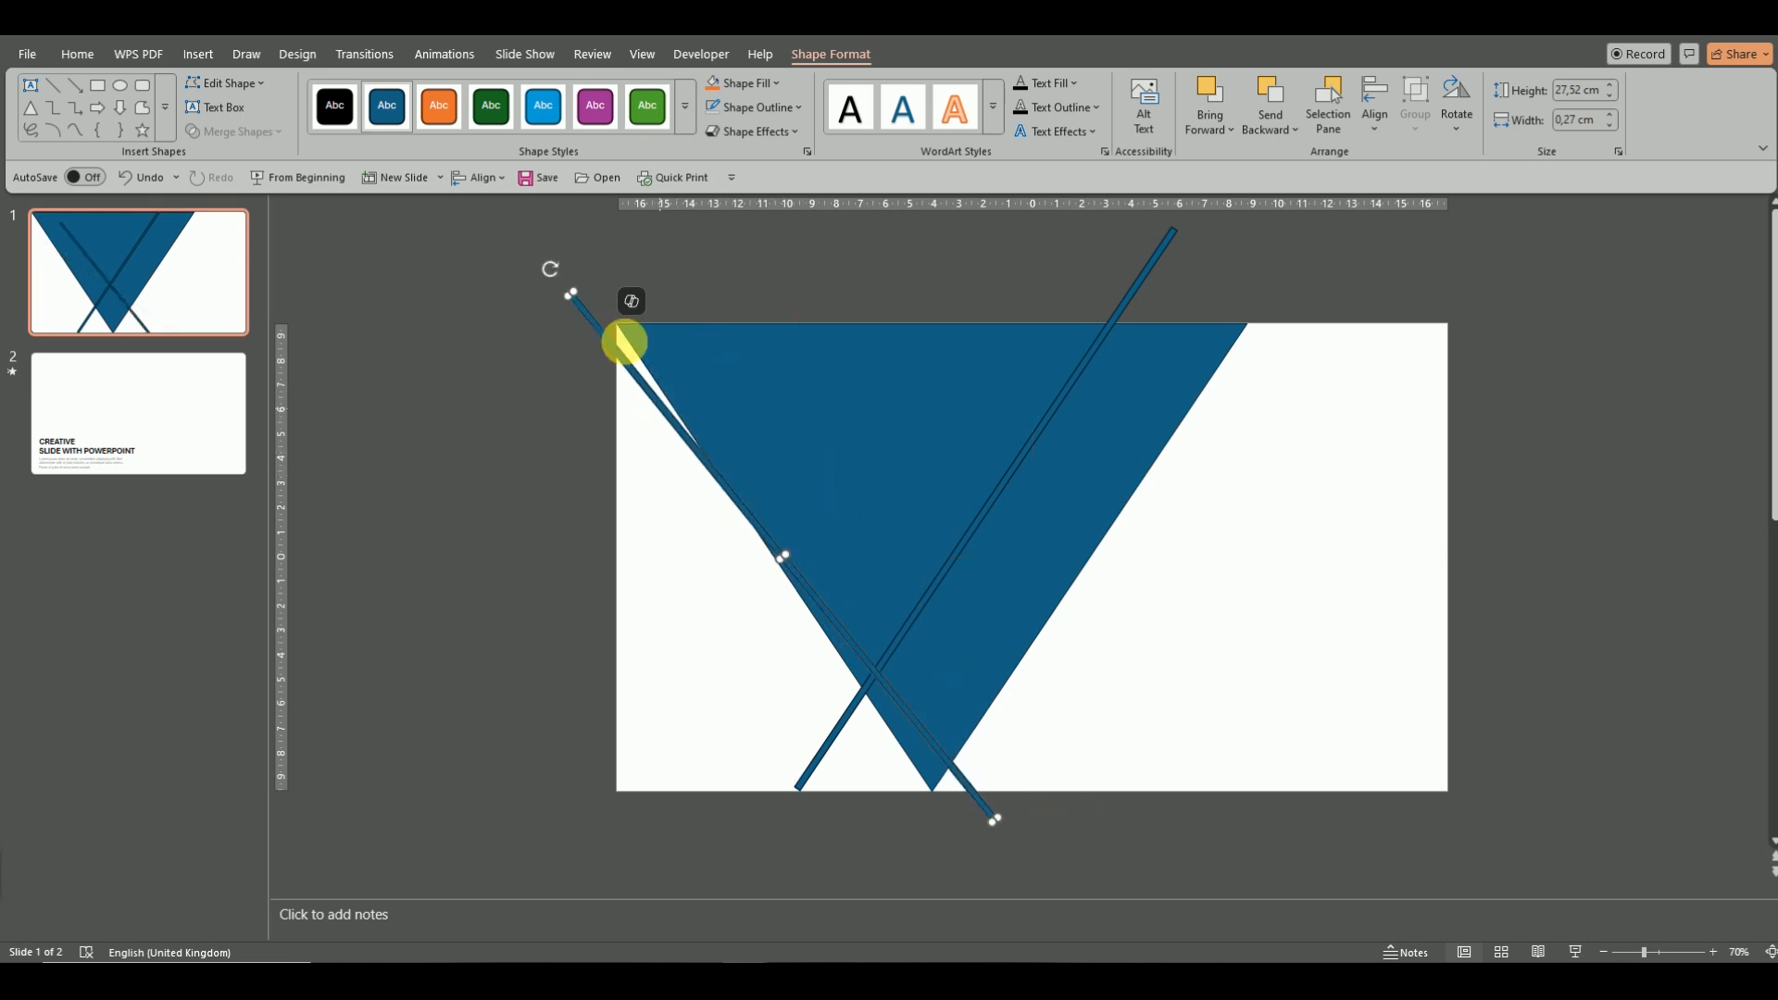
pyautogui.moveTo(563, 274)
pyautogui.mouseDown()
pyautogui.moveTo(602, 268)
pyautogui.moveTo(586, 264)
pyautogui.mouseUp()
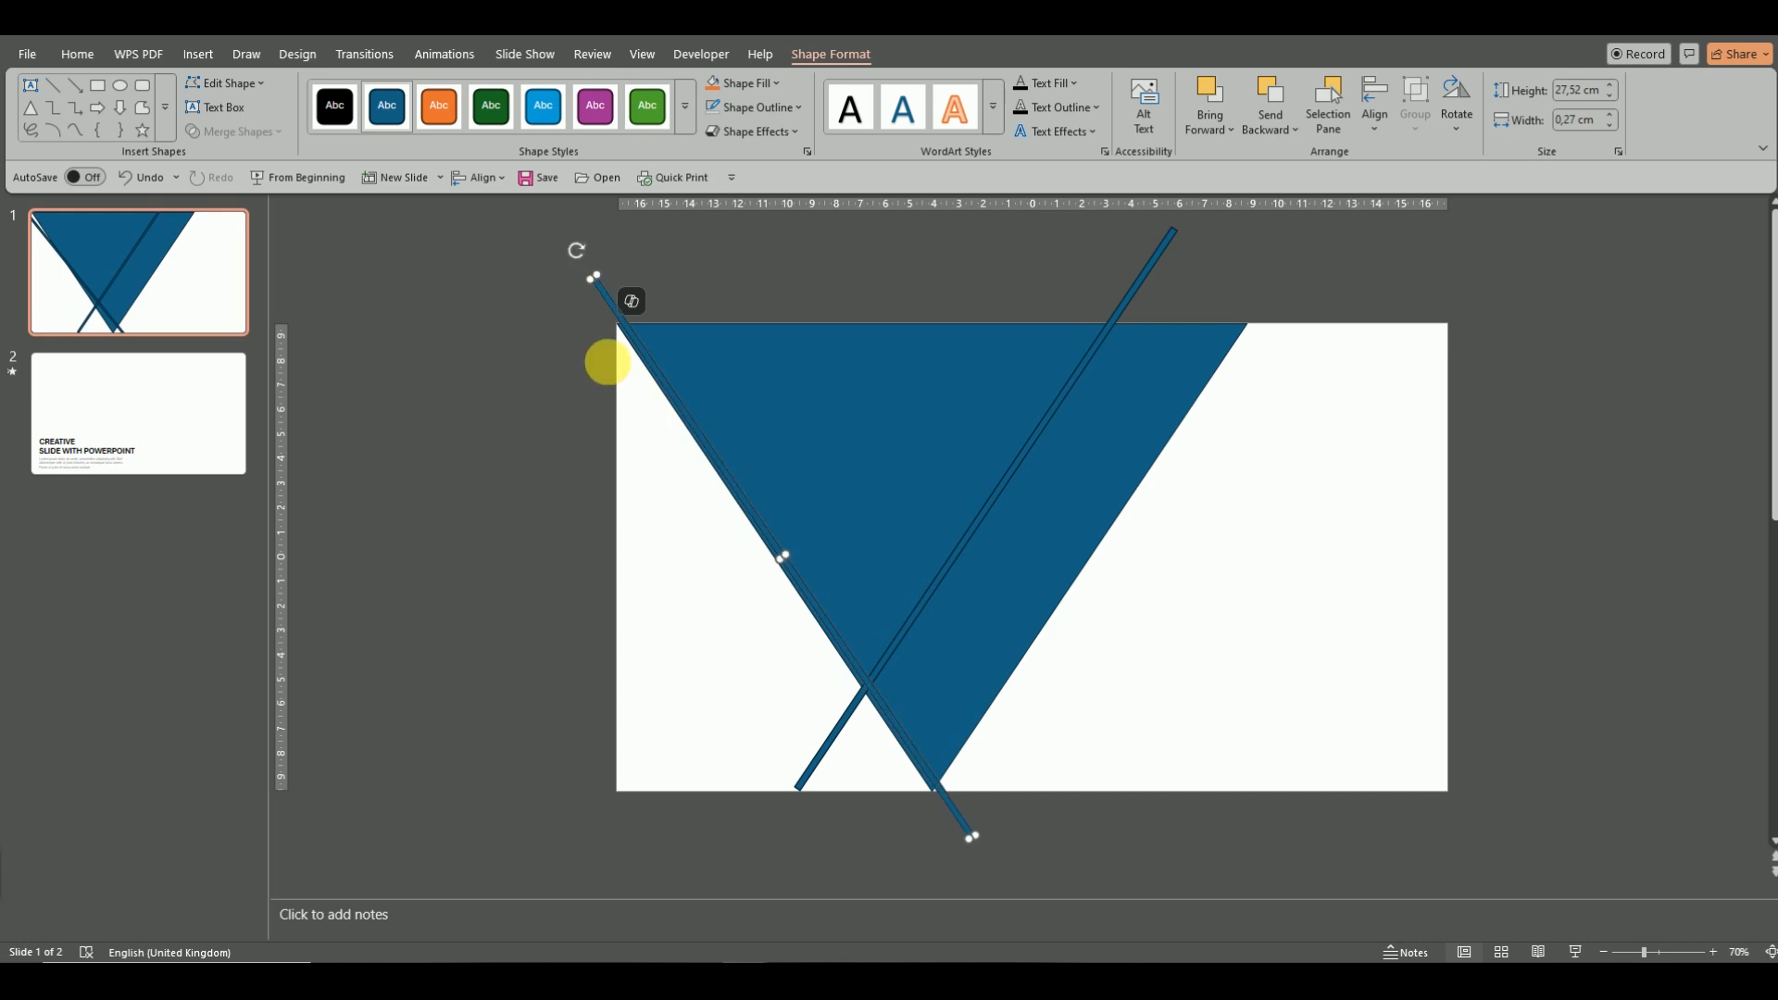
pyautogui.click(627, 329)
pyautogui.moveTo(627, 329)
pyautogui.mouseDown()
pyautogui.moveTo(611, 333)
pyautogui.moveTo(630, 359)
pyautogui.mouseUp()
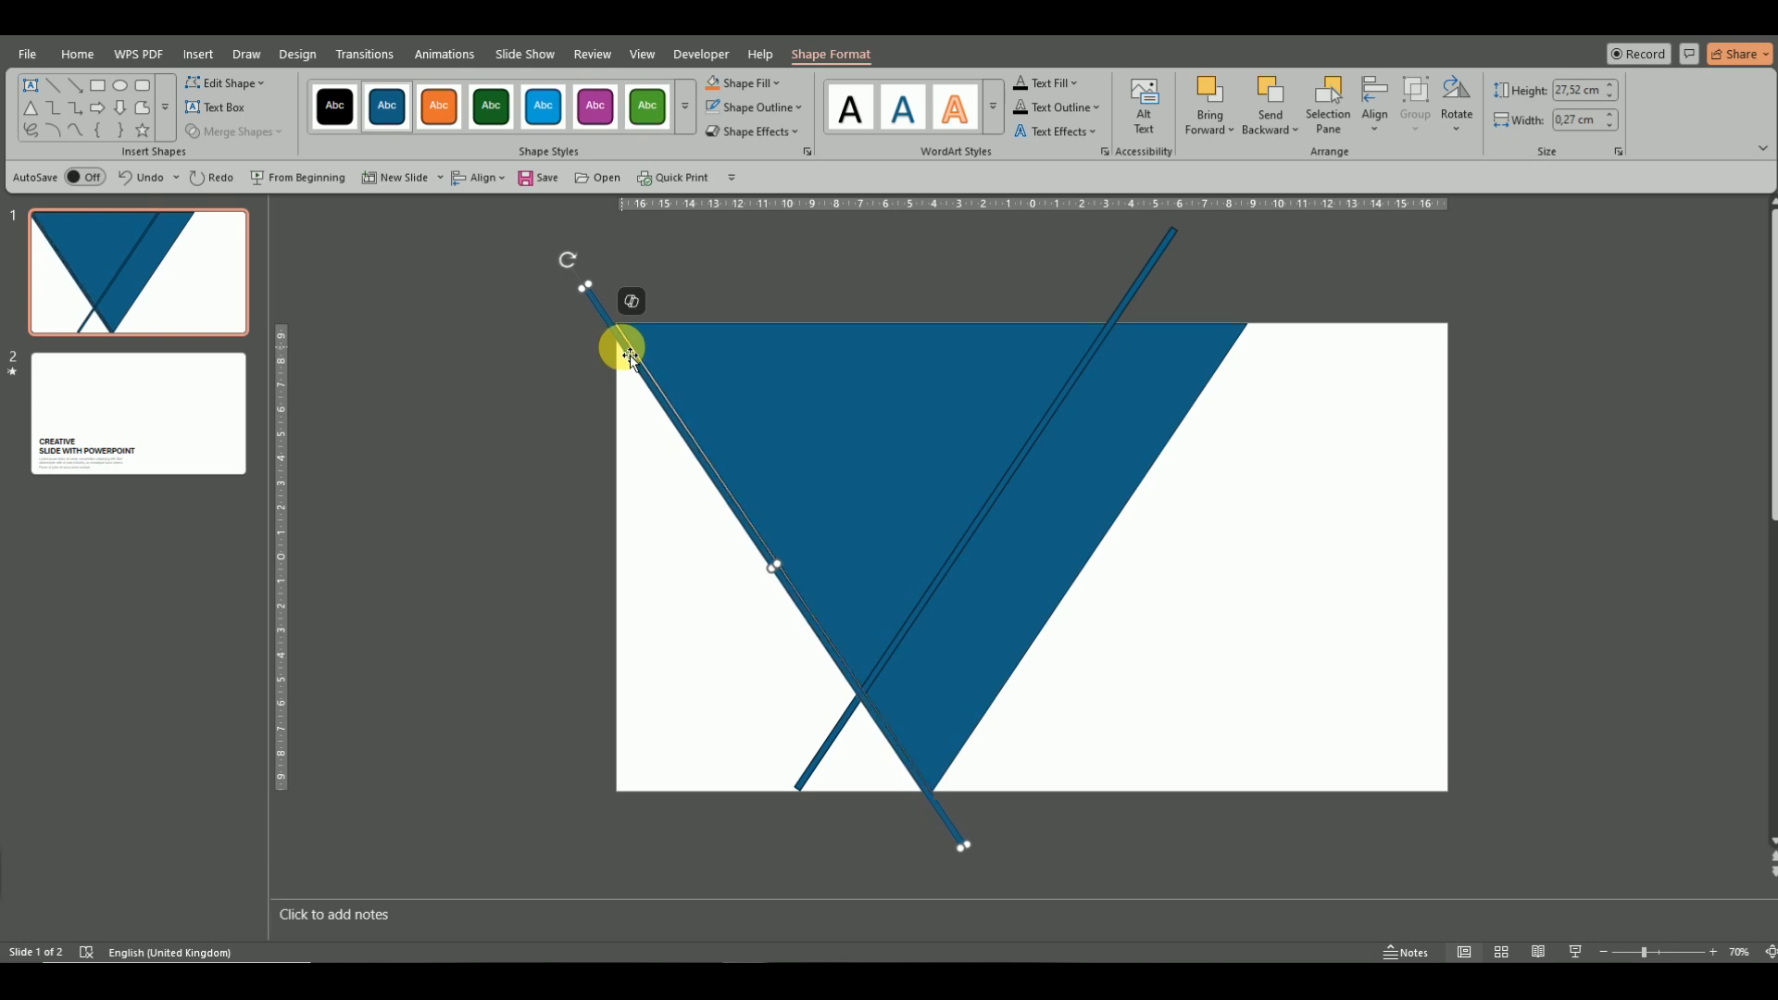
pyautogui.moveTo(579, 266); pyautogui.dragTo(575, 262)
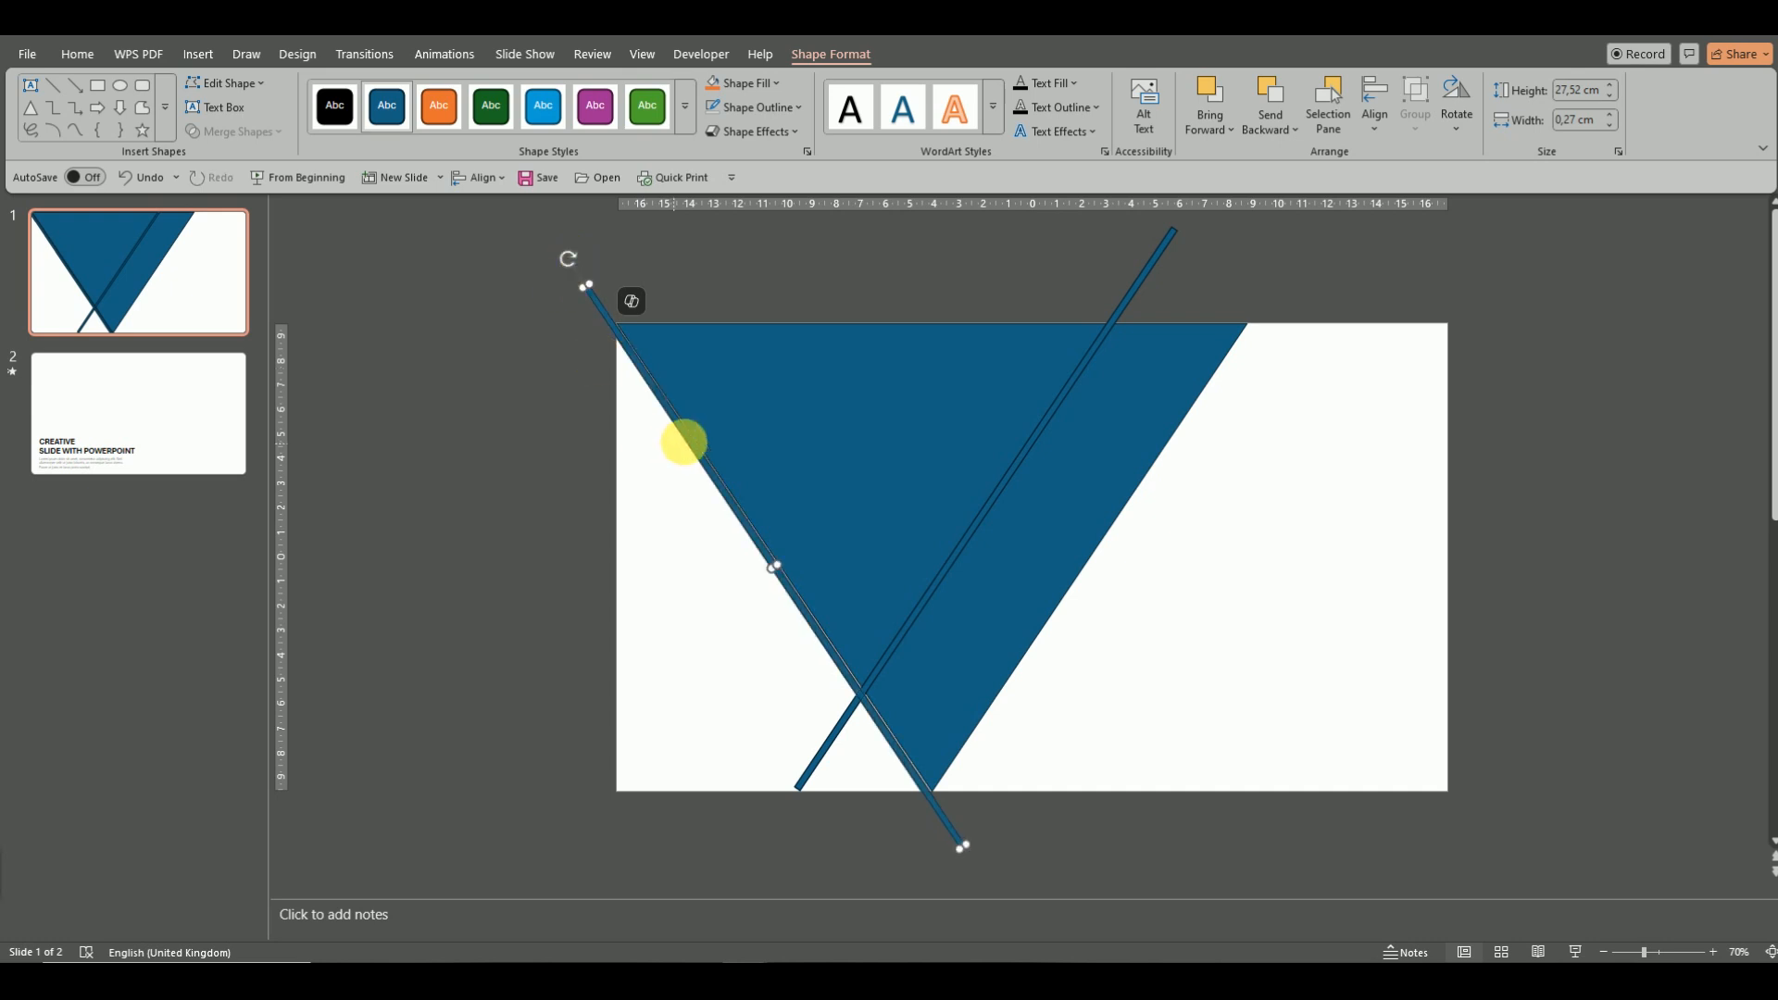
# Shift the copied bar in parallel into the triangle so it crosses the first bar above the triangle's lower tip.
pyautogui.moveTo(696, 448); pyautogui.dragTo(829, 454)
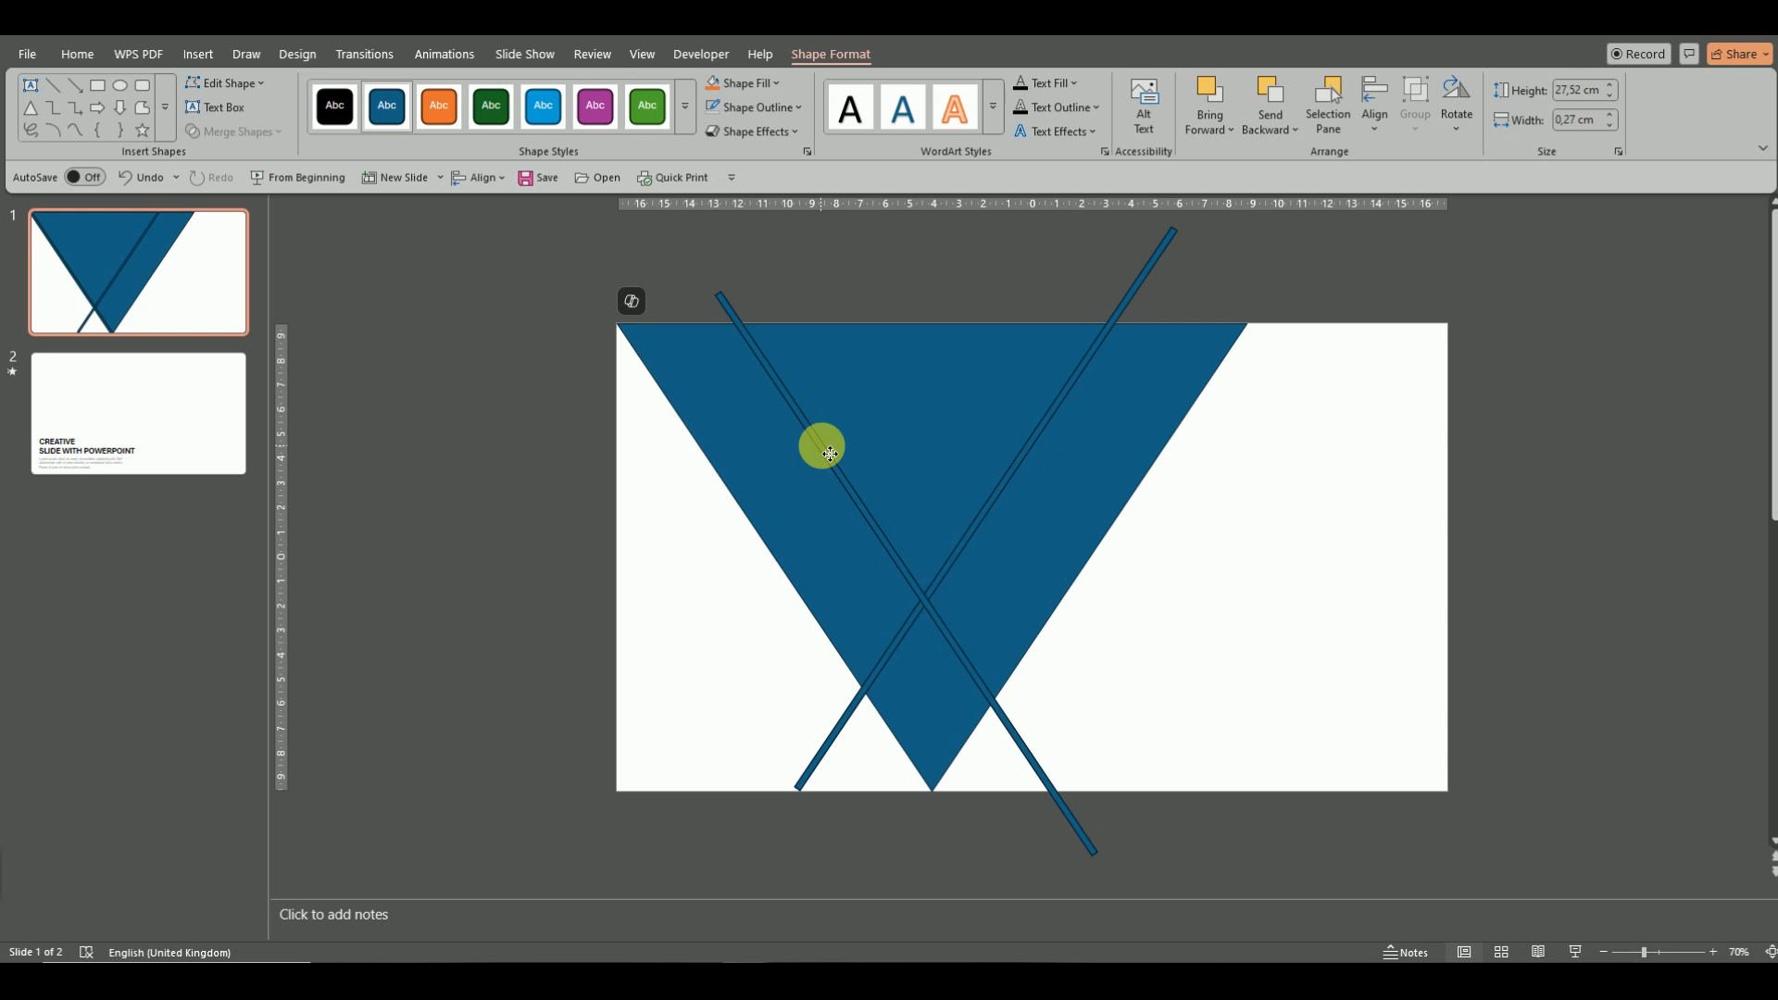
pyautogui.moveTo(830, 454); pyautogui.dragTo(824, 458)
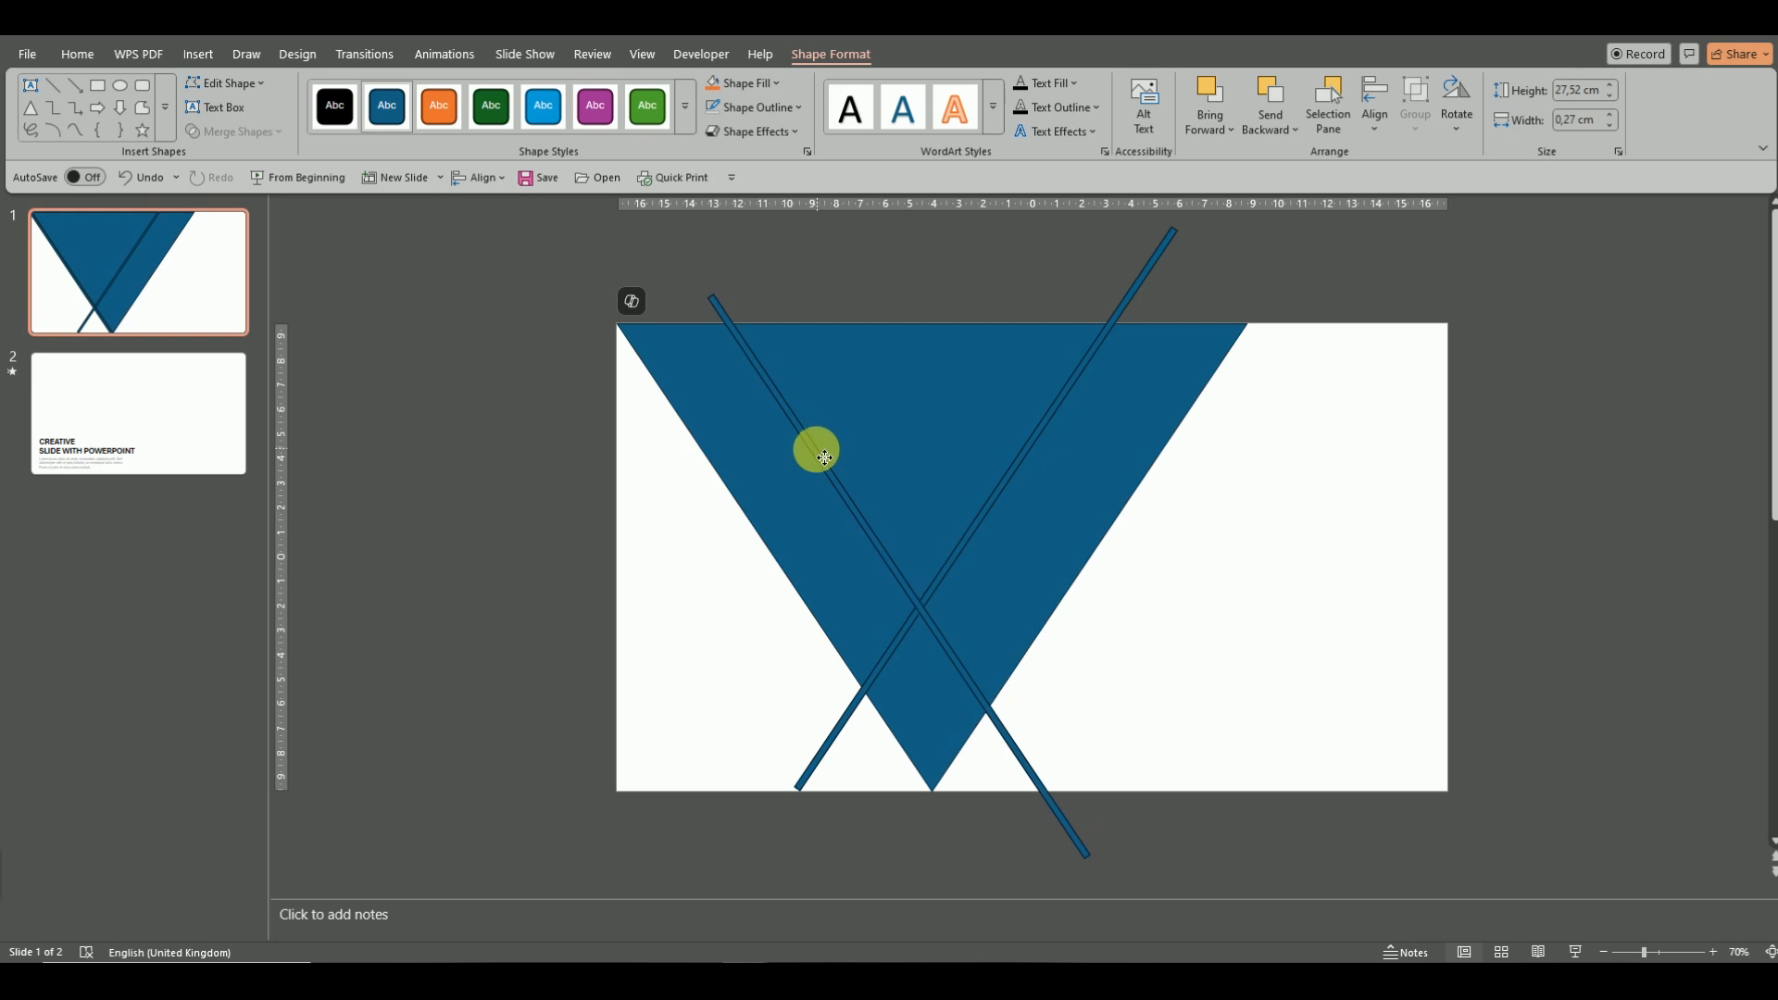
pyautogui.moveTo(826, 457); pyautogui.dragTo(833, 457)
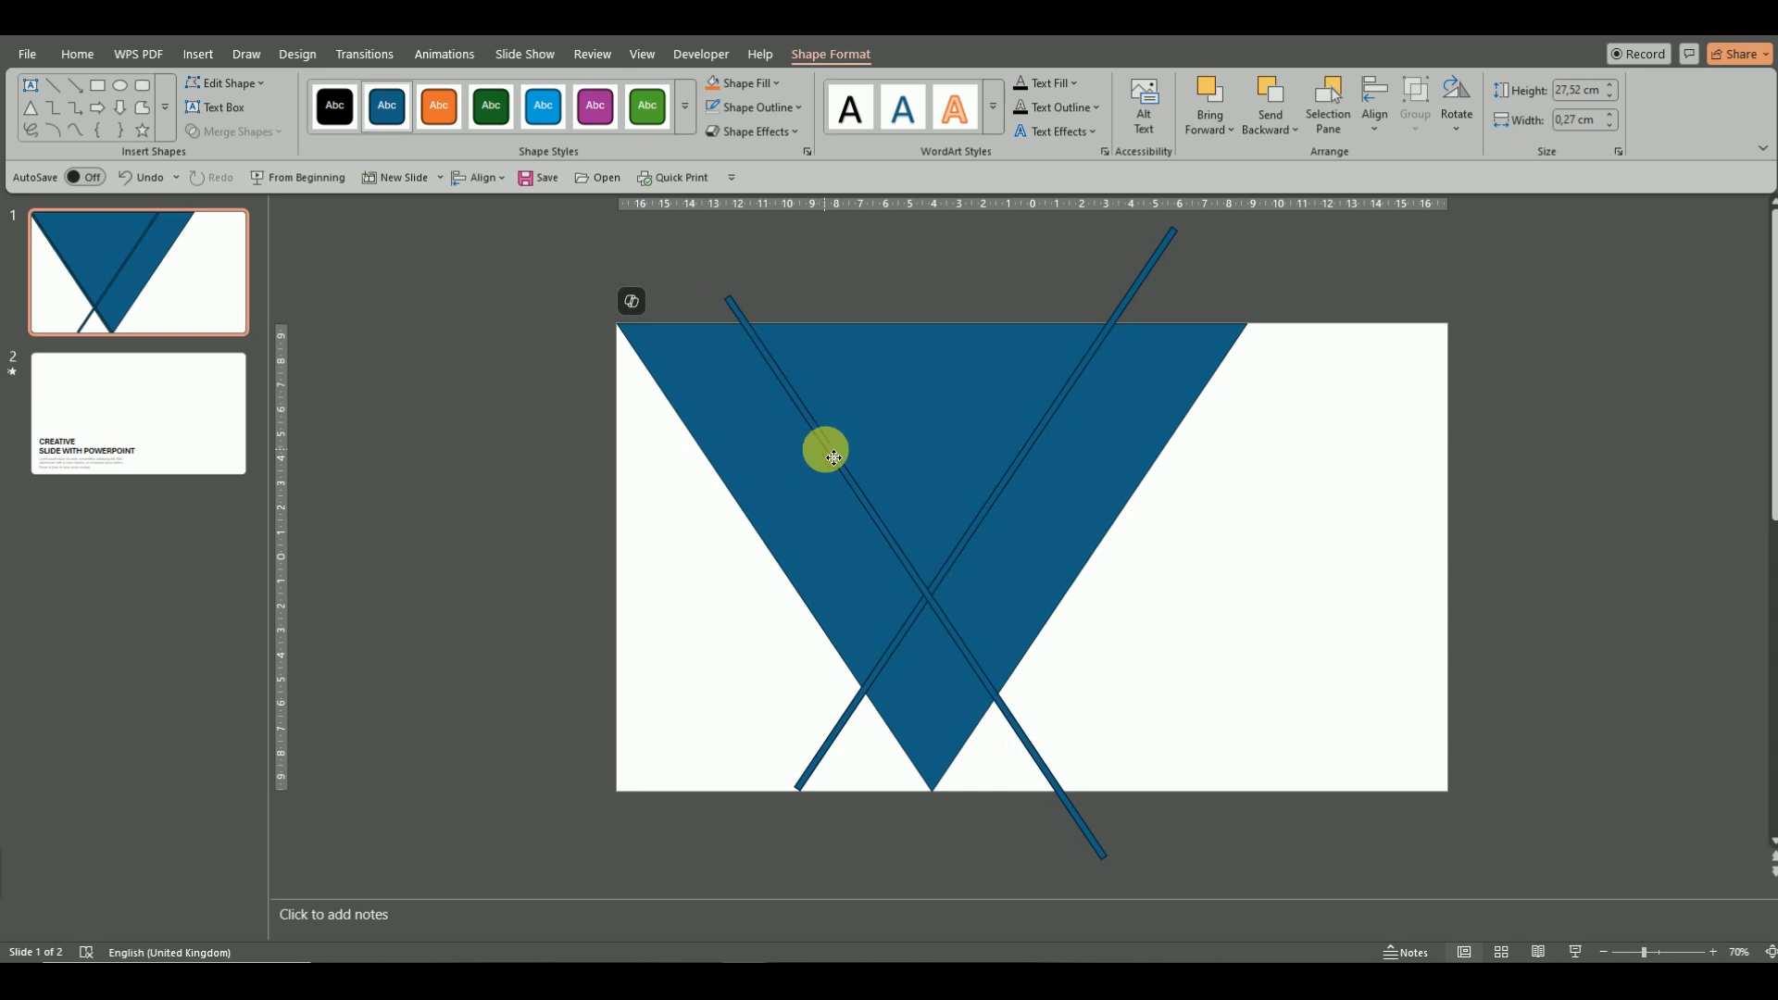
pyautogui.moveTo(833, 458); pyautogui.dragTo(833, 457)
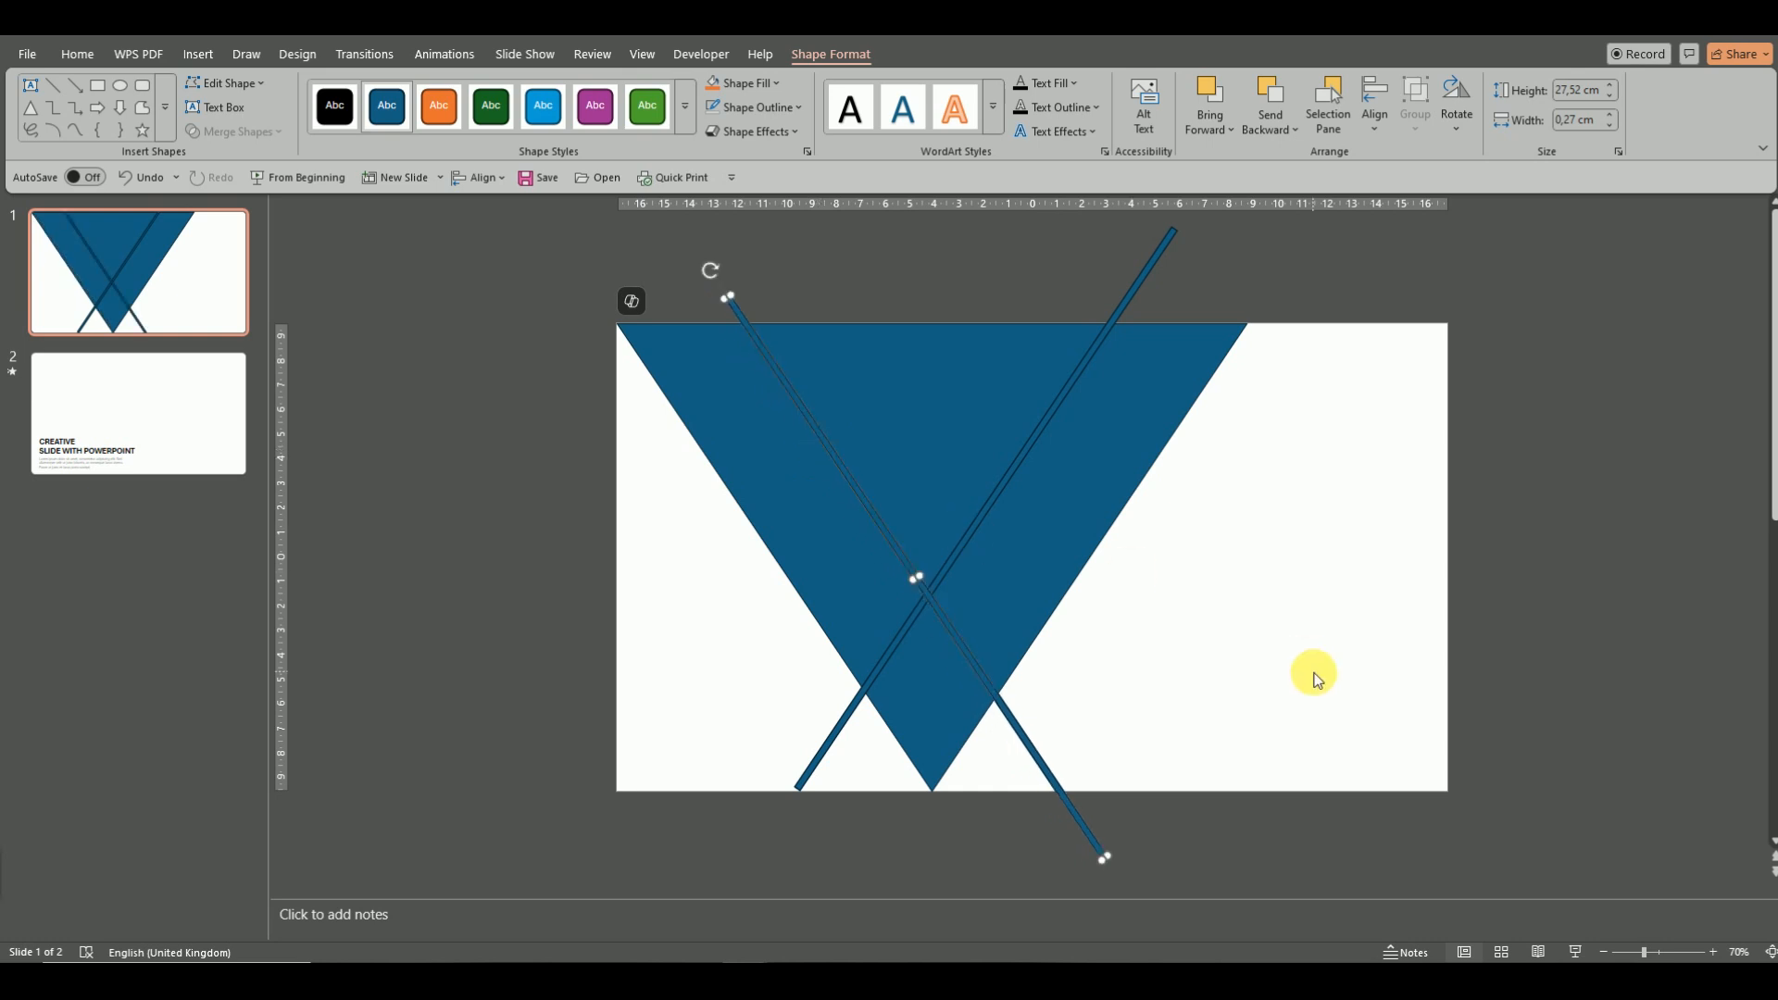
pyautogui.click(1253, 639)
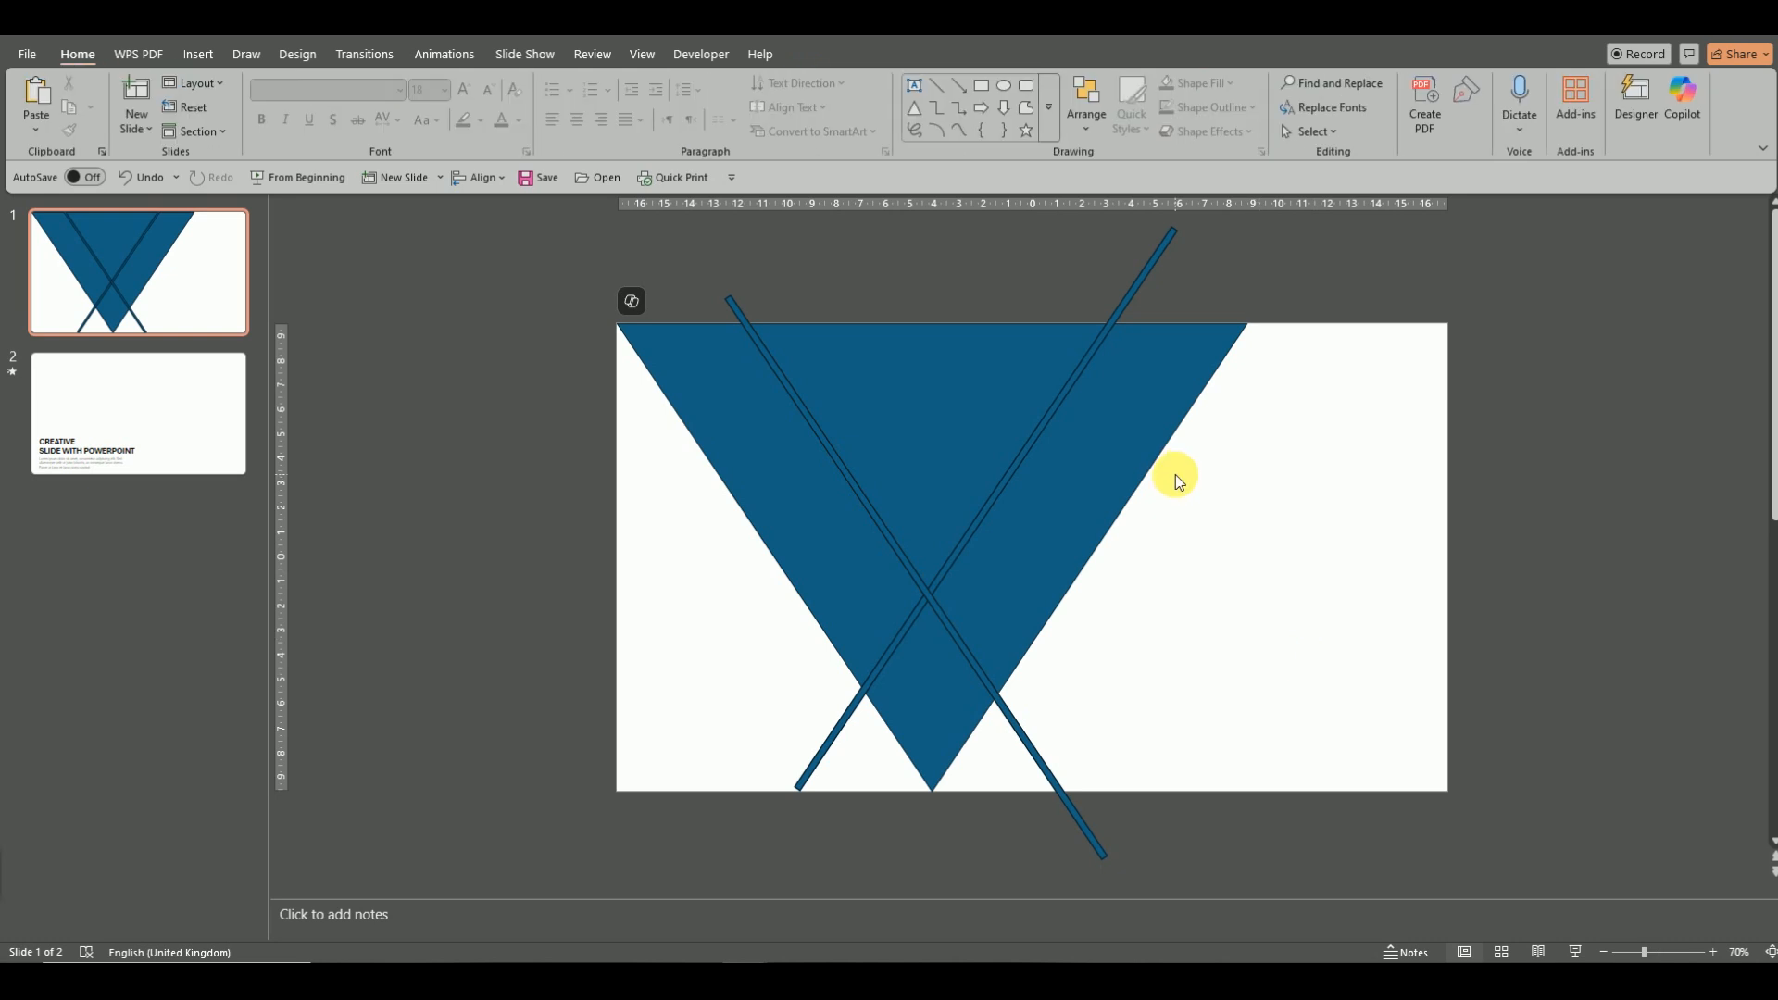
# Fragment the triangle with the bar that runs parallel to its right edge.
pyautogui.click(1131, 463)
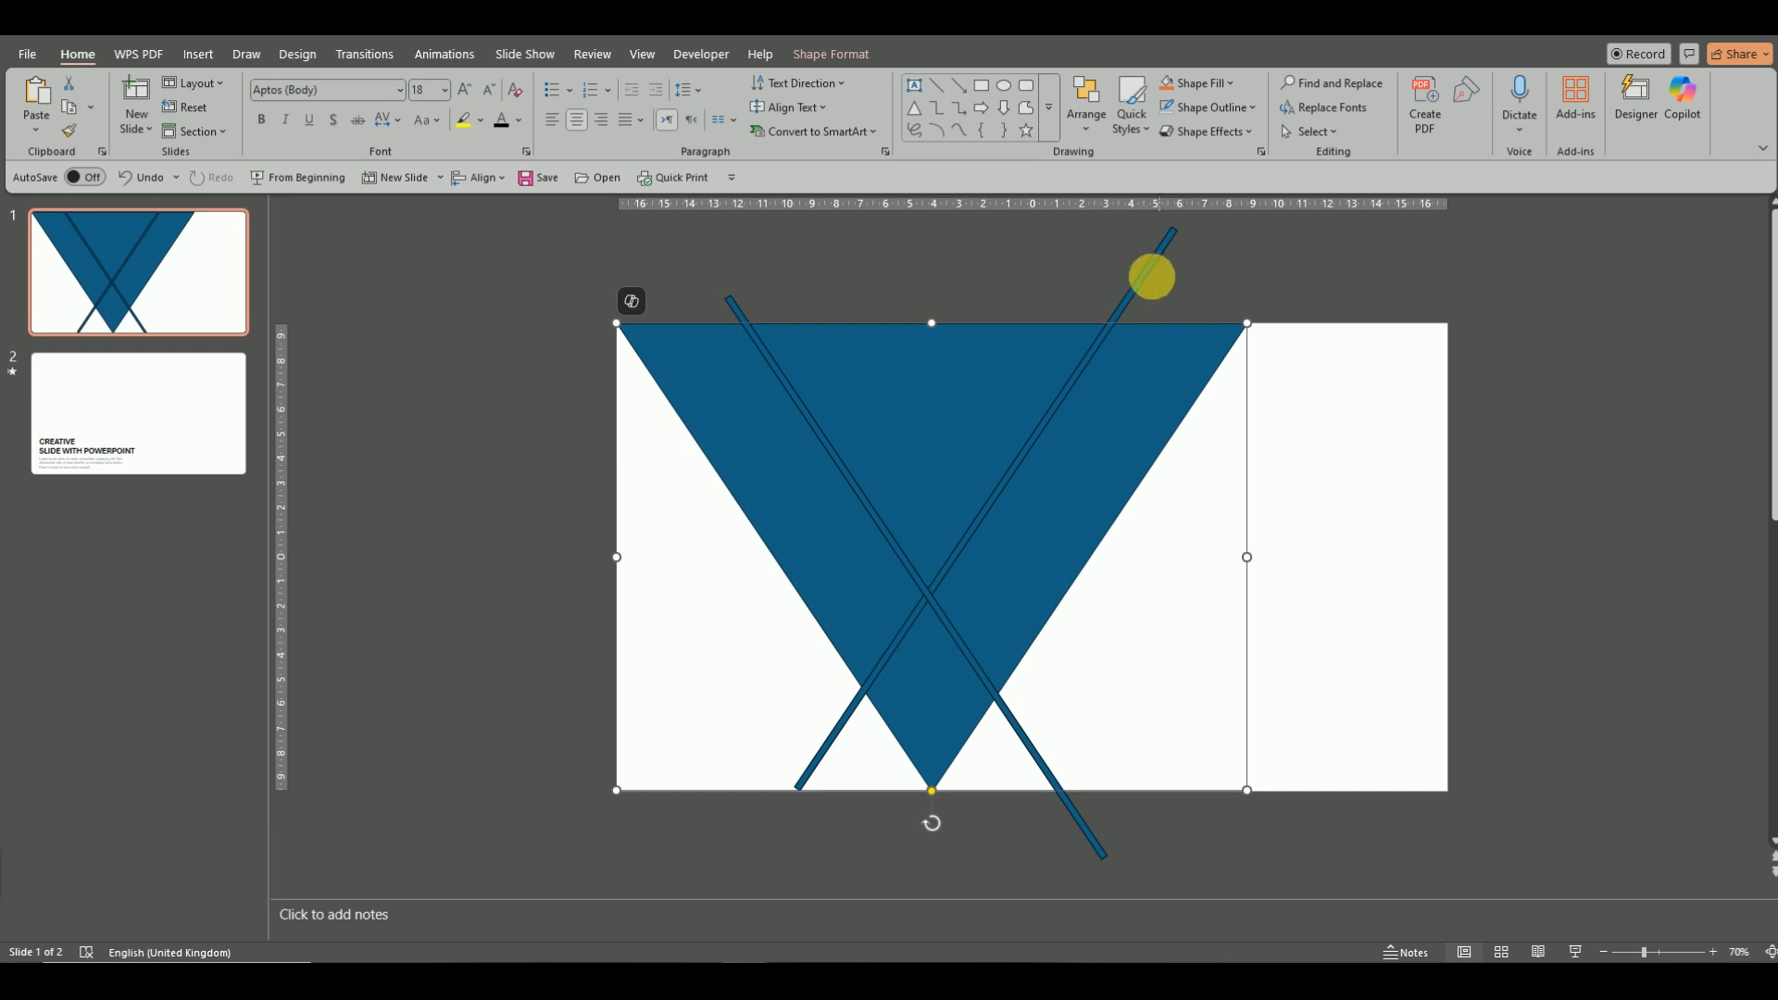
pyautogui.keyDown('shift'); pyautogui.click(1146, 274); pyautogui.keyUp('shift')
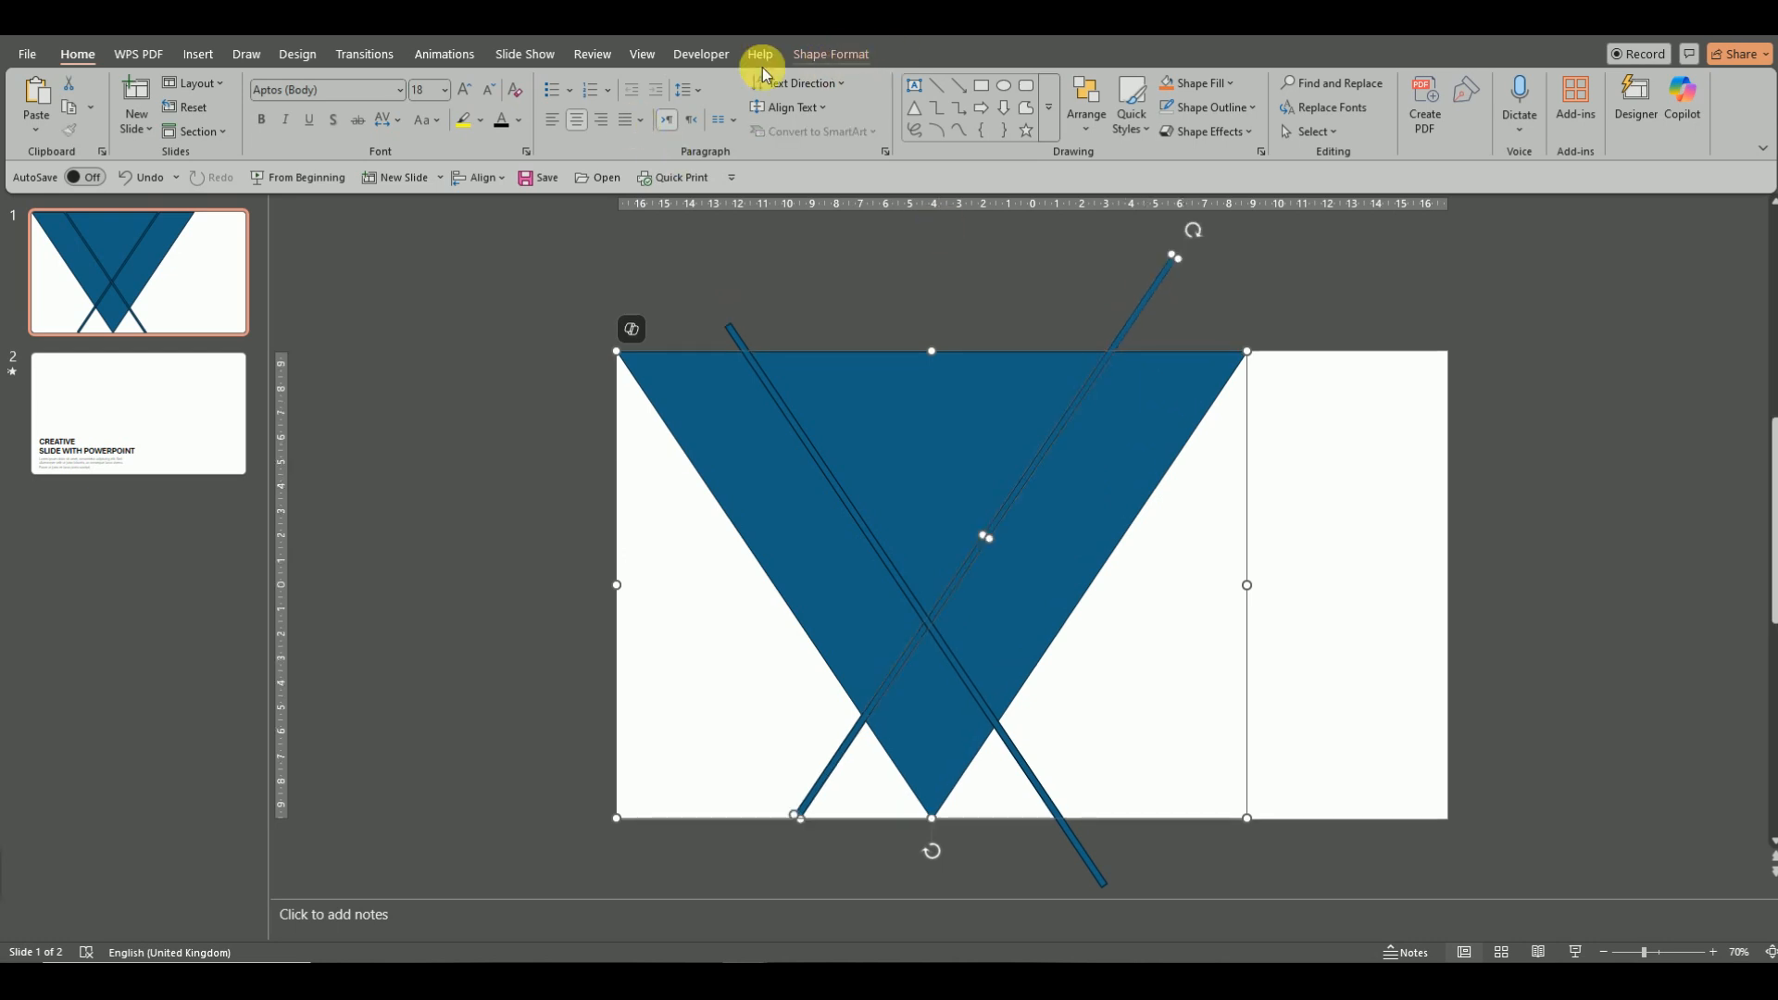
pyautogui.click(831, 54)
pyautogui.click(237, 132)
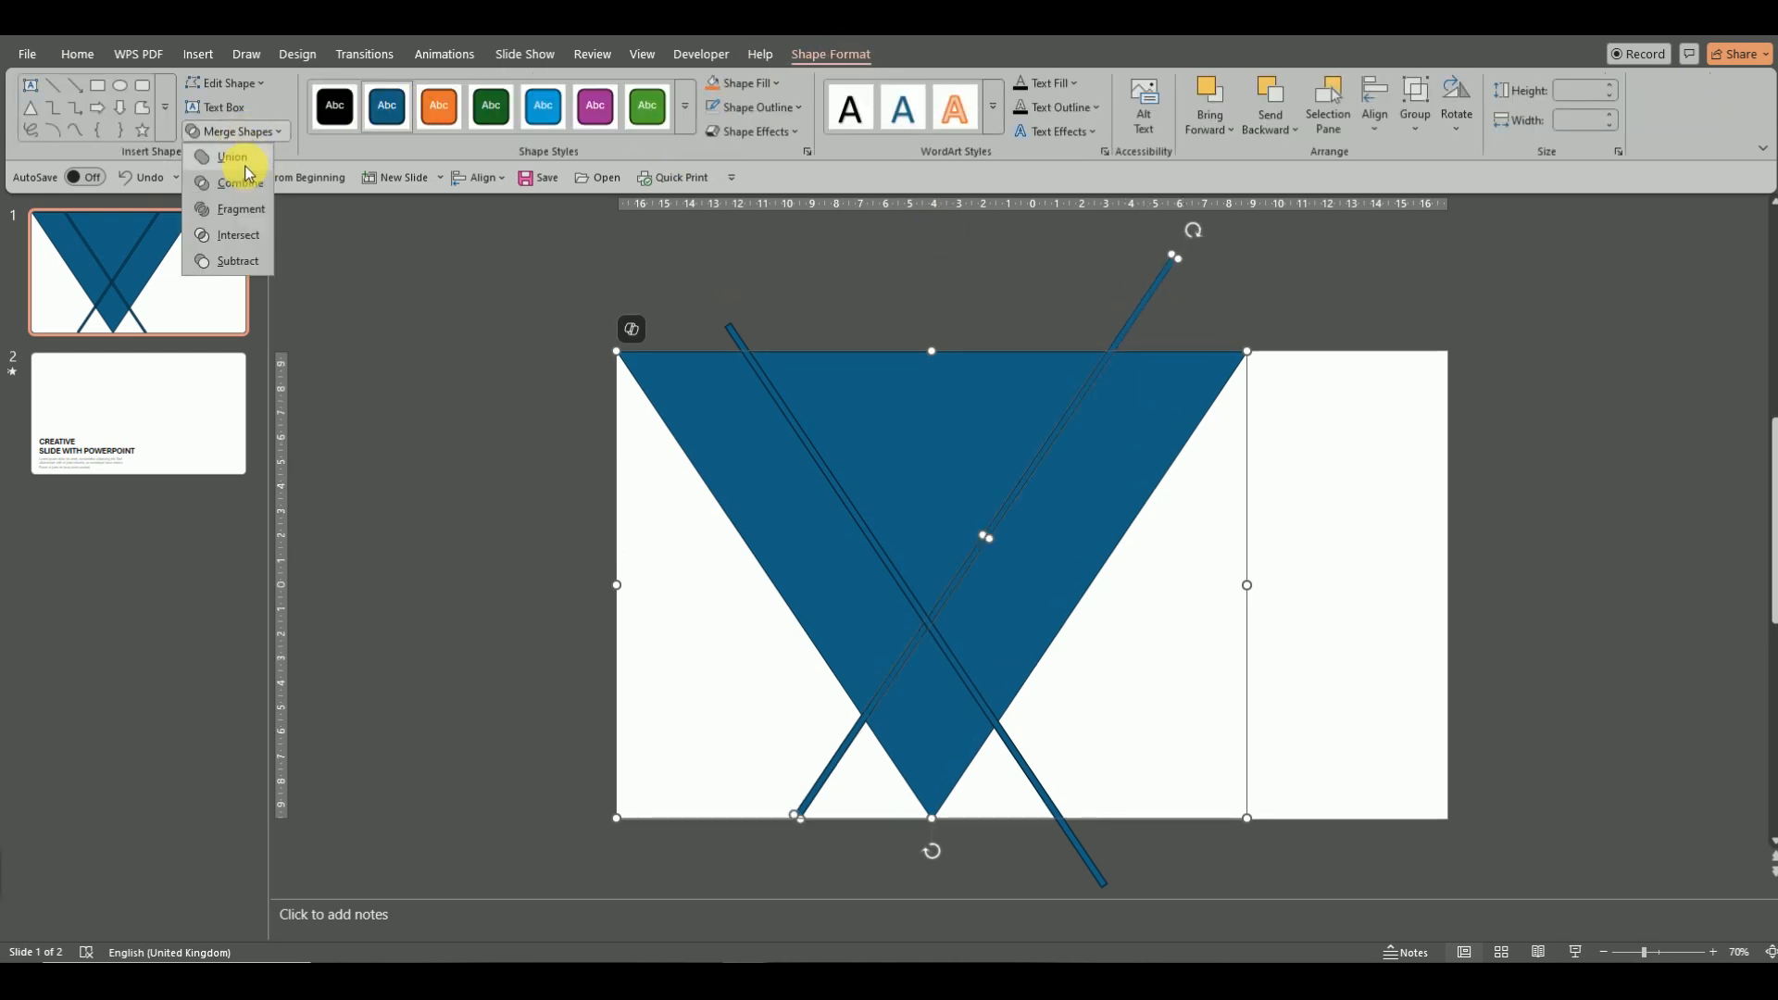
pyautogui.click(210, 212)
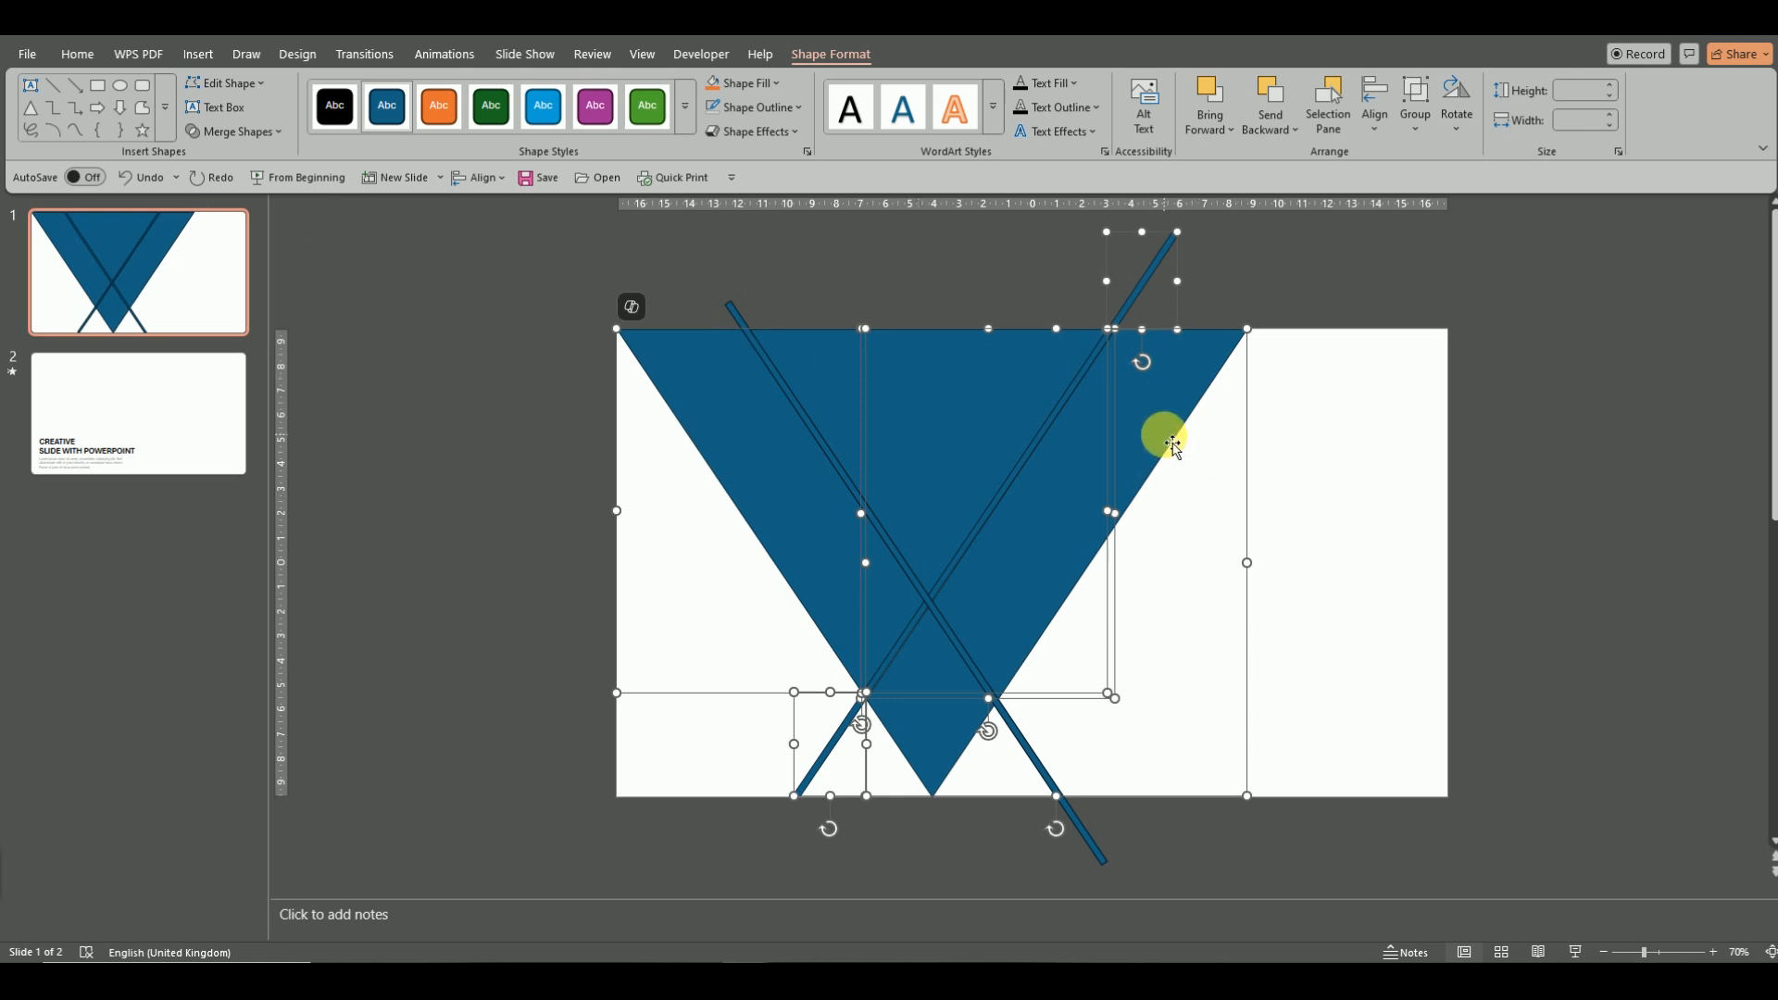
# Delete the bar fragment that protrudes above the slide.
pyautogui.click(1242, 369)
pyautogui.click(1143, 280)
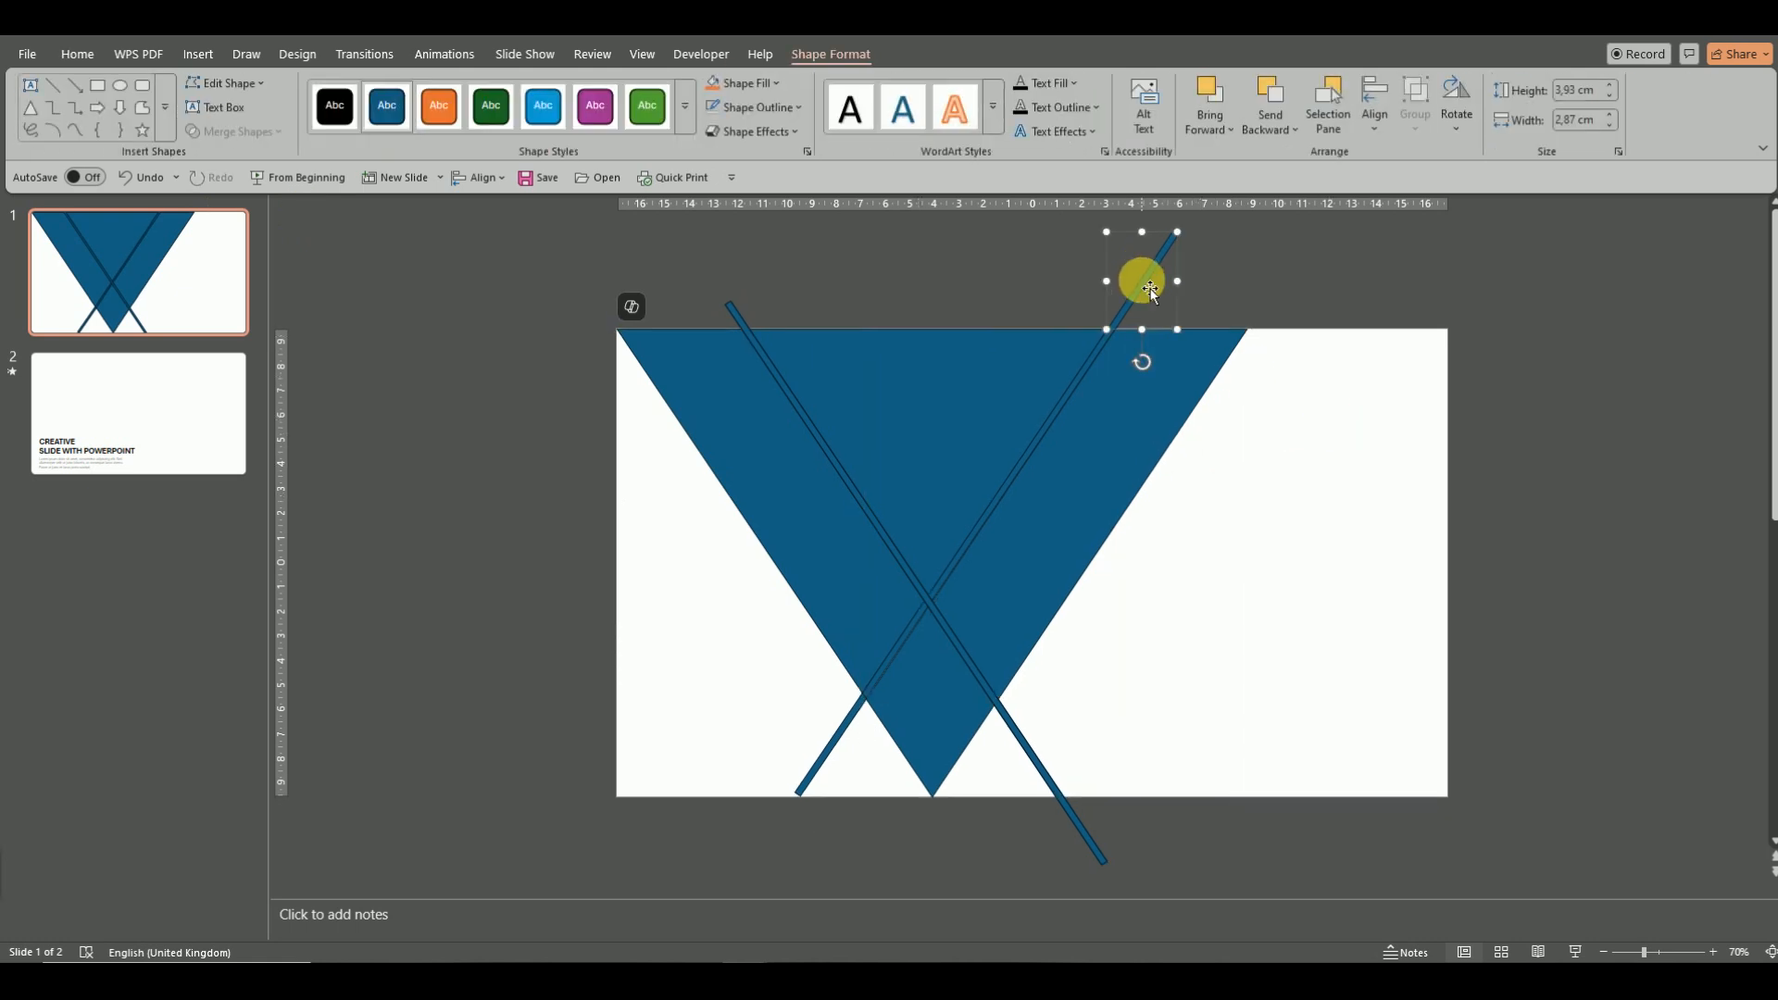
pyautogui.press('Delete')
pyautogui.click(1047, 442)
pyautogui.press('Delete')
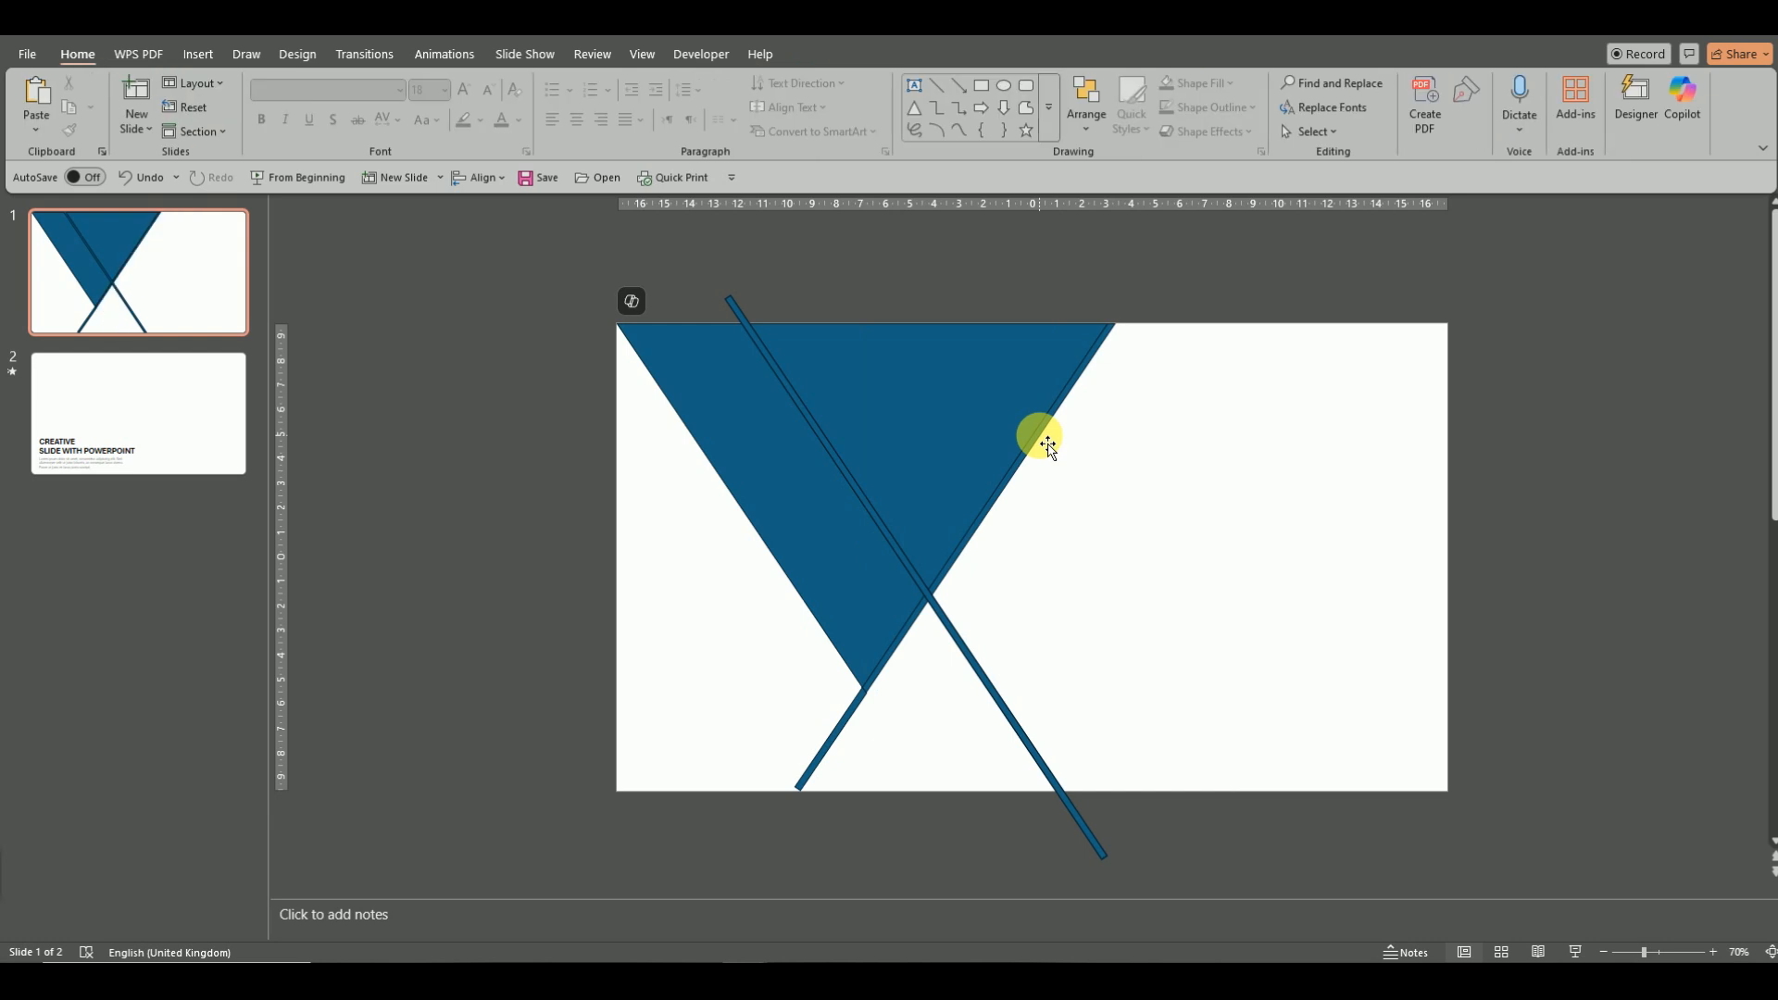
pyautogui.hotkey('ctrl', 'z')
pyautogui.hotkey('ctrl', 'z')
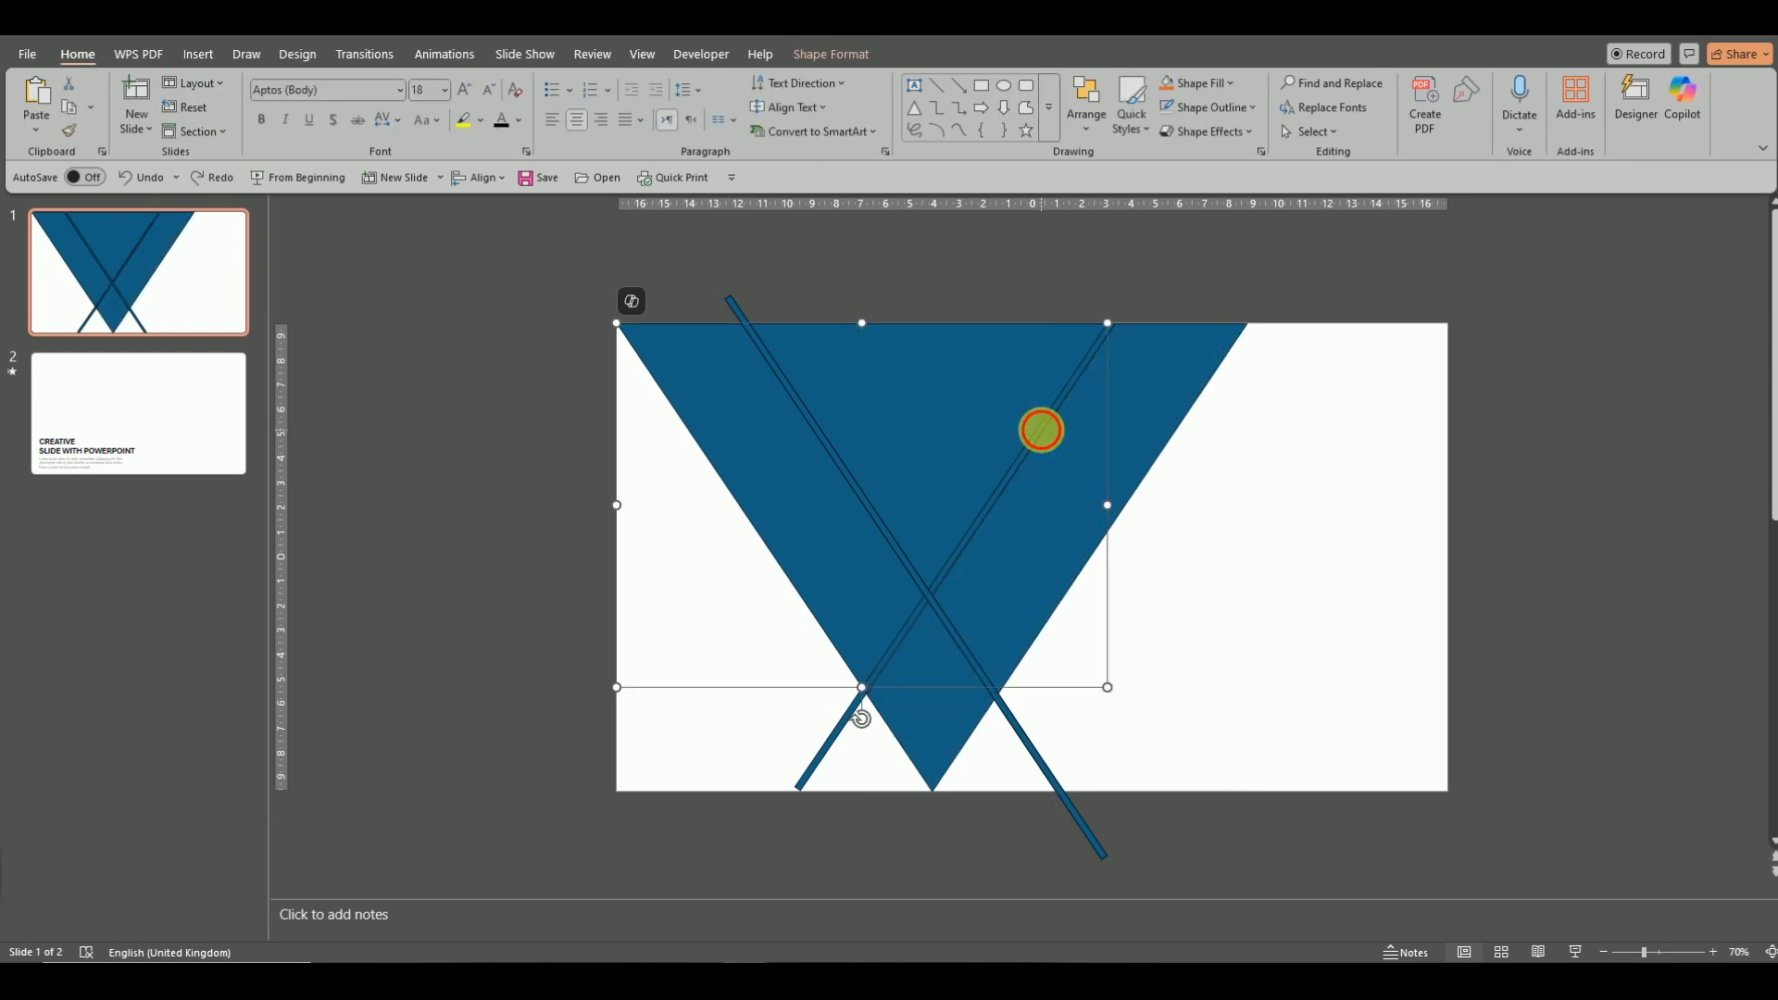
pyautogui.click(1040, 429)
pyautogui.press('Delete')
pyautogui.hotkey('ctrl', 'z')
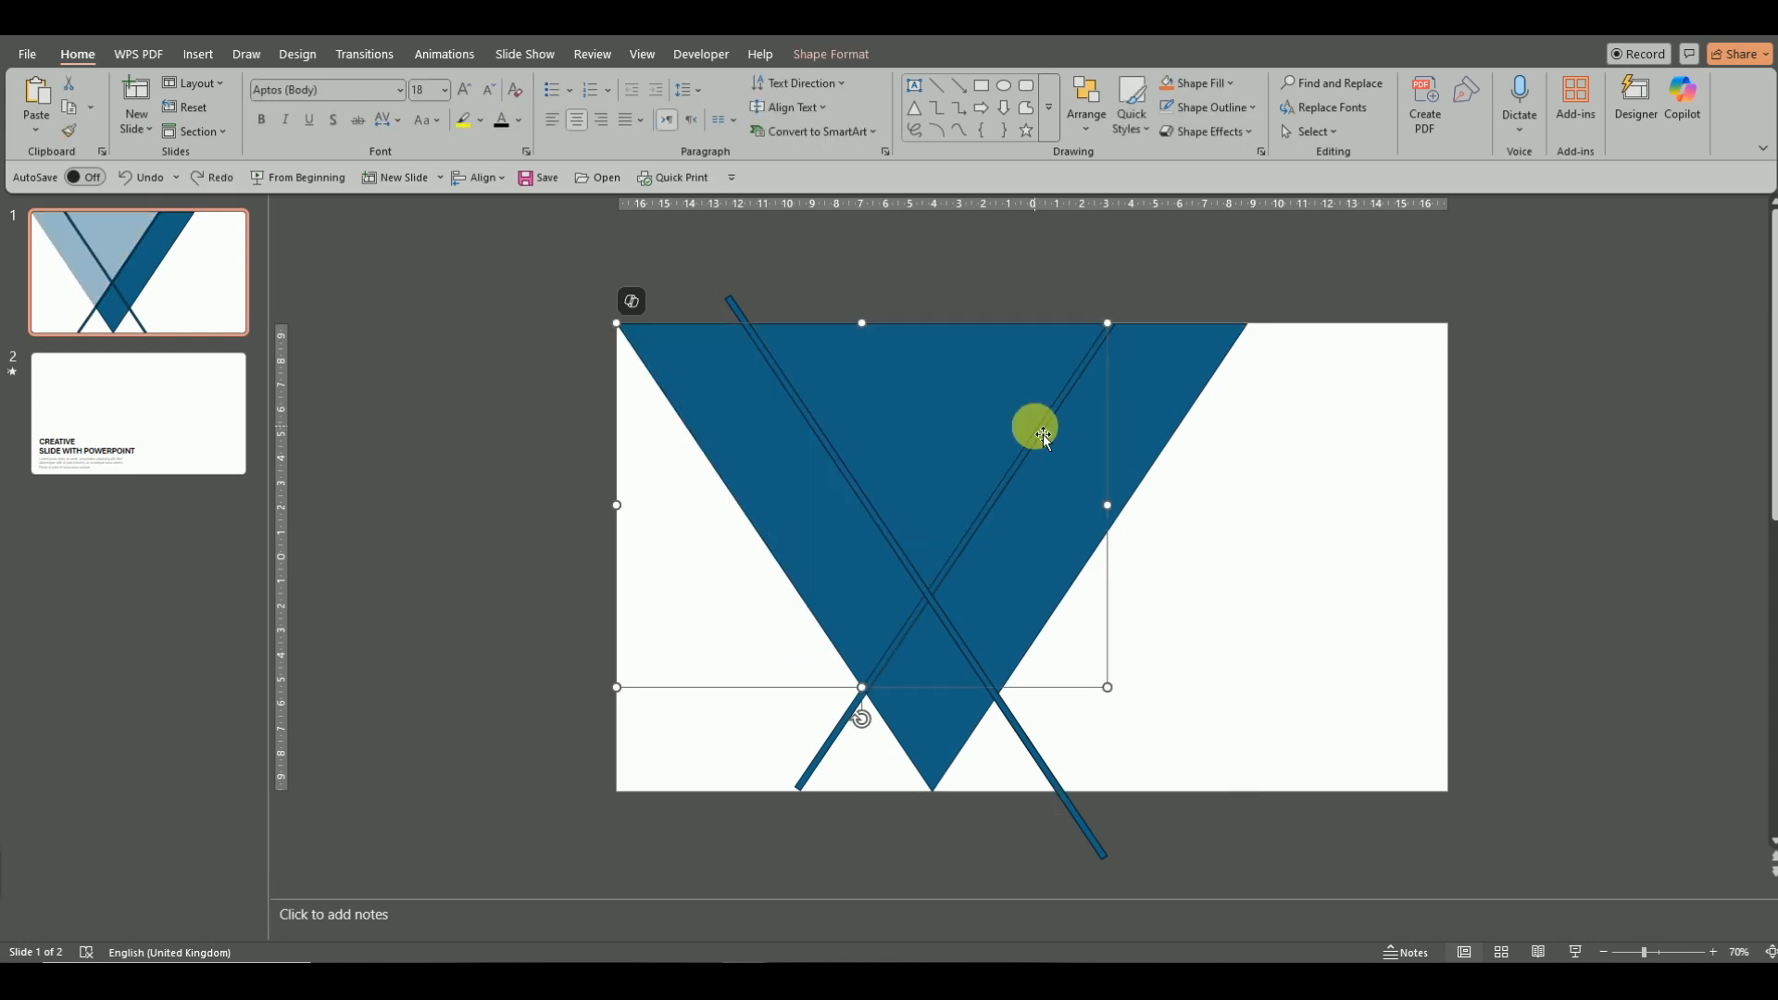
# Delete the bar fragment outside the triangle's left edge and the strip inside the triangle, leaving a diagonal gap.
pyautogui.click(1278, 448)
pyautogui.click(860, 721)
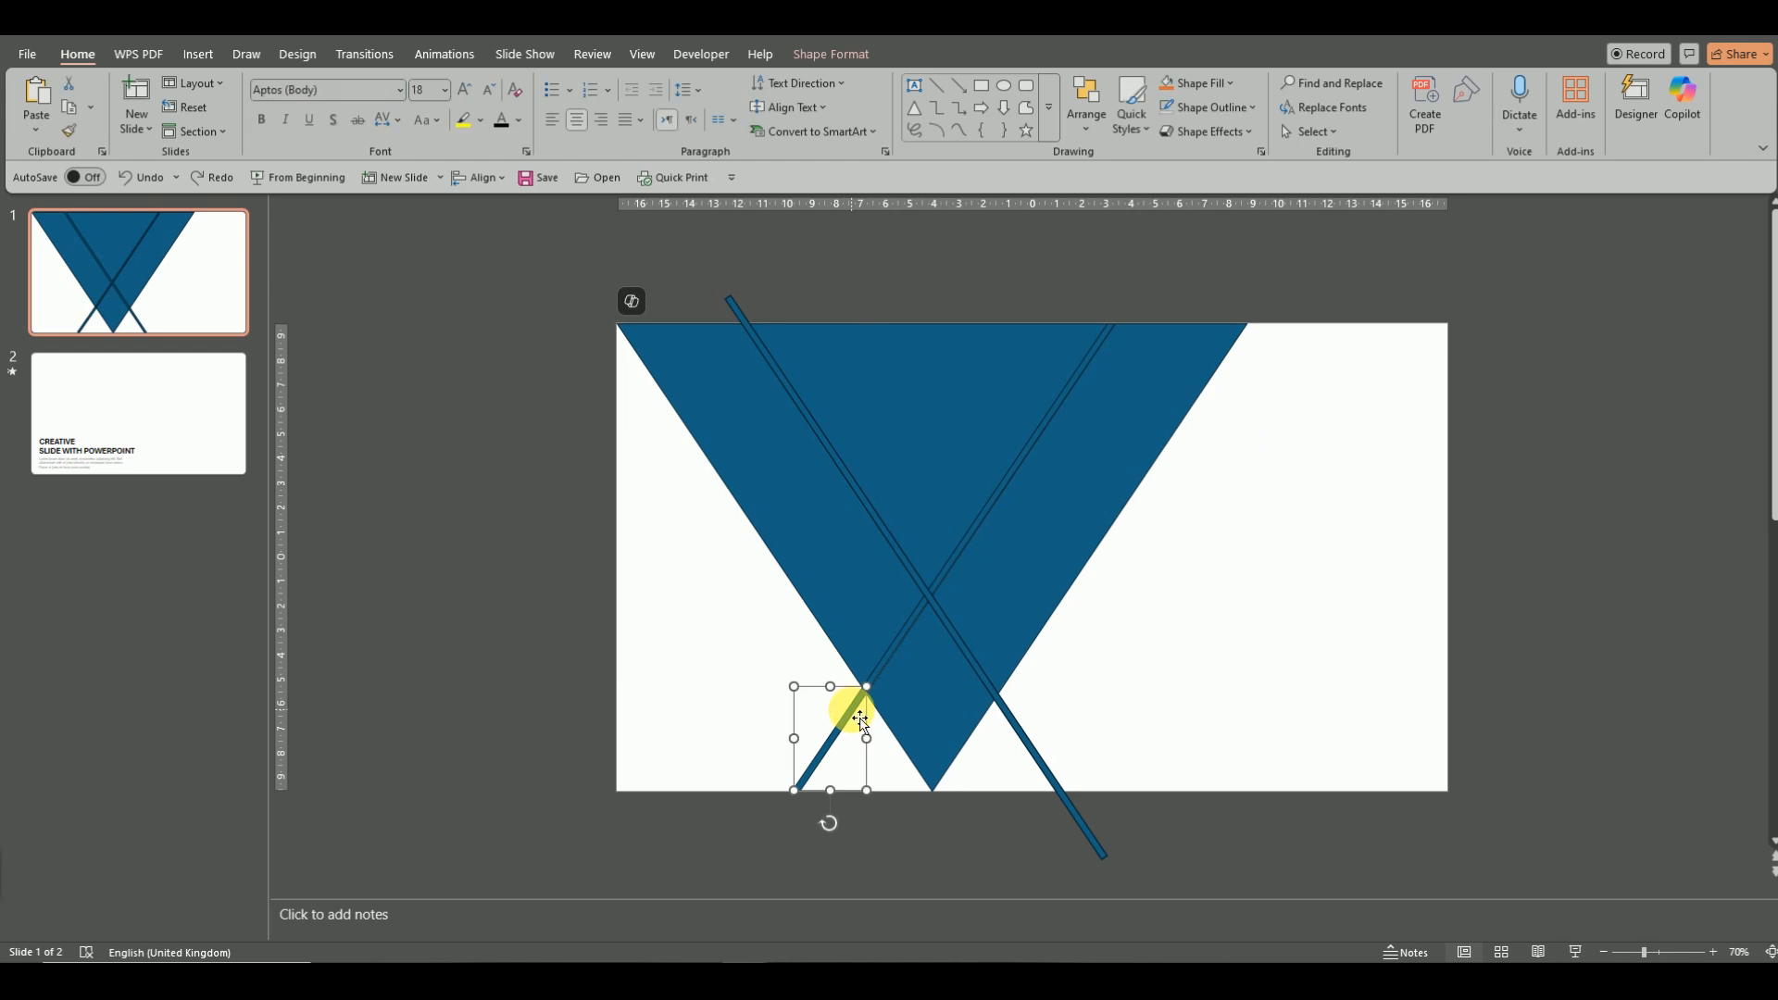
pyautogui.press('Delete')
pyautogui.click(877, 669)
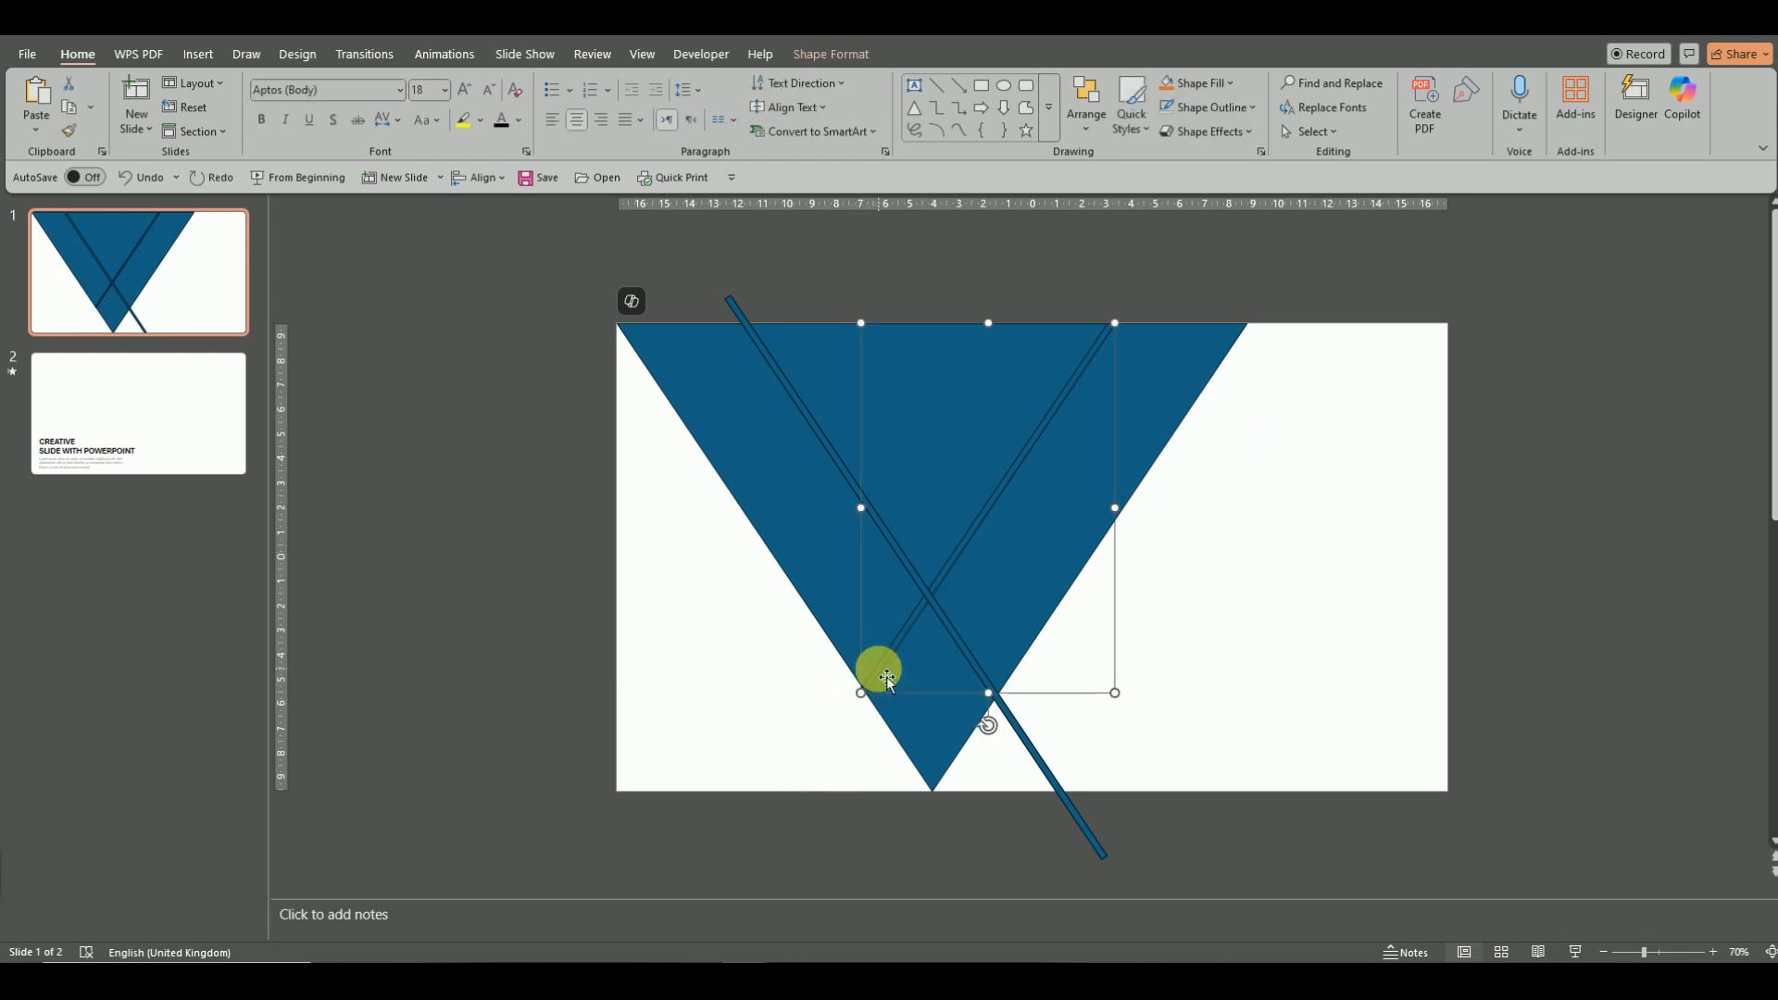
pyautogui.press('Delete')
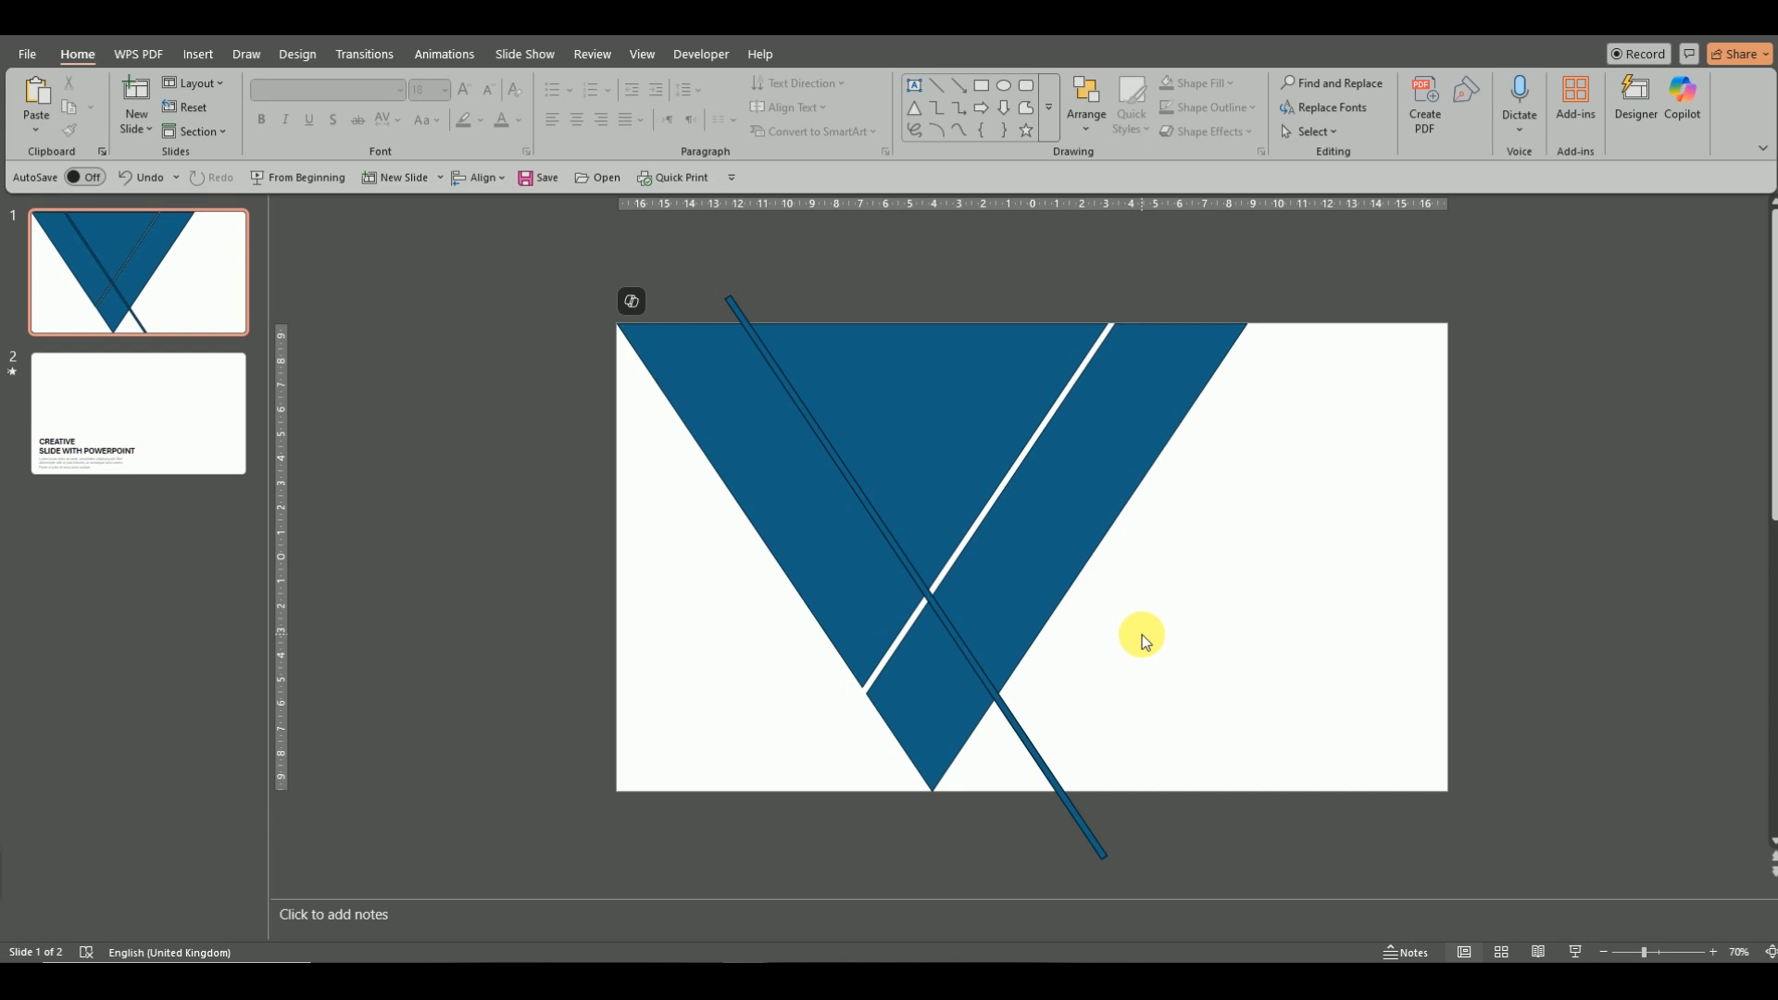
# Duplicate the diagonal bar that crosses above the triangle's tip and place the copy parallel to it, farther right.
pyautogui.click(968, 655)
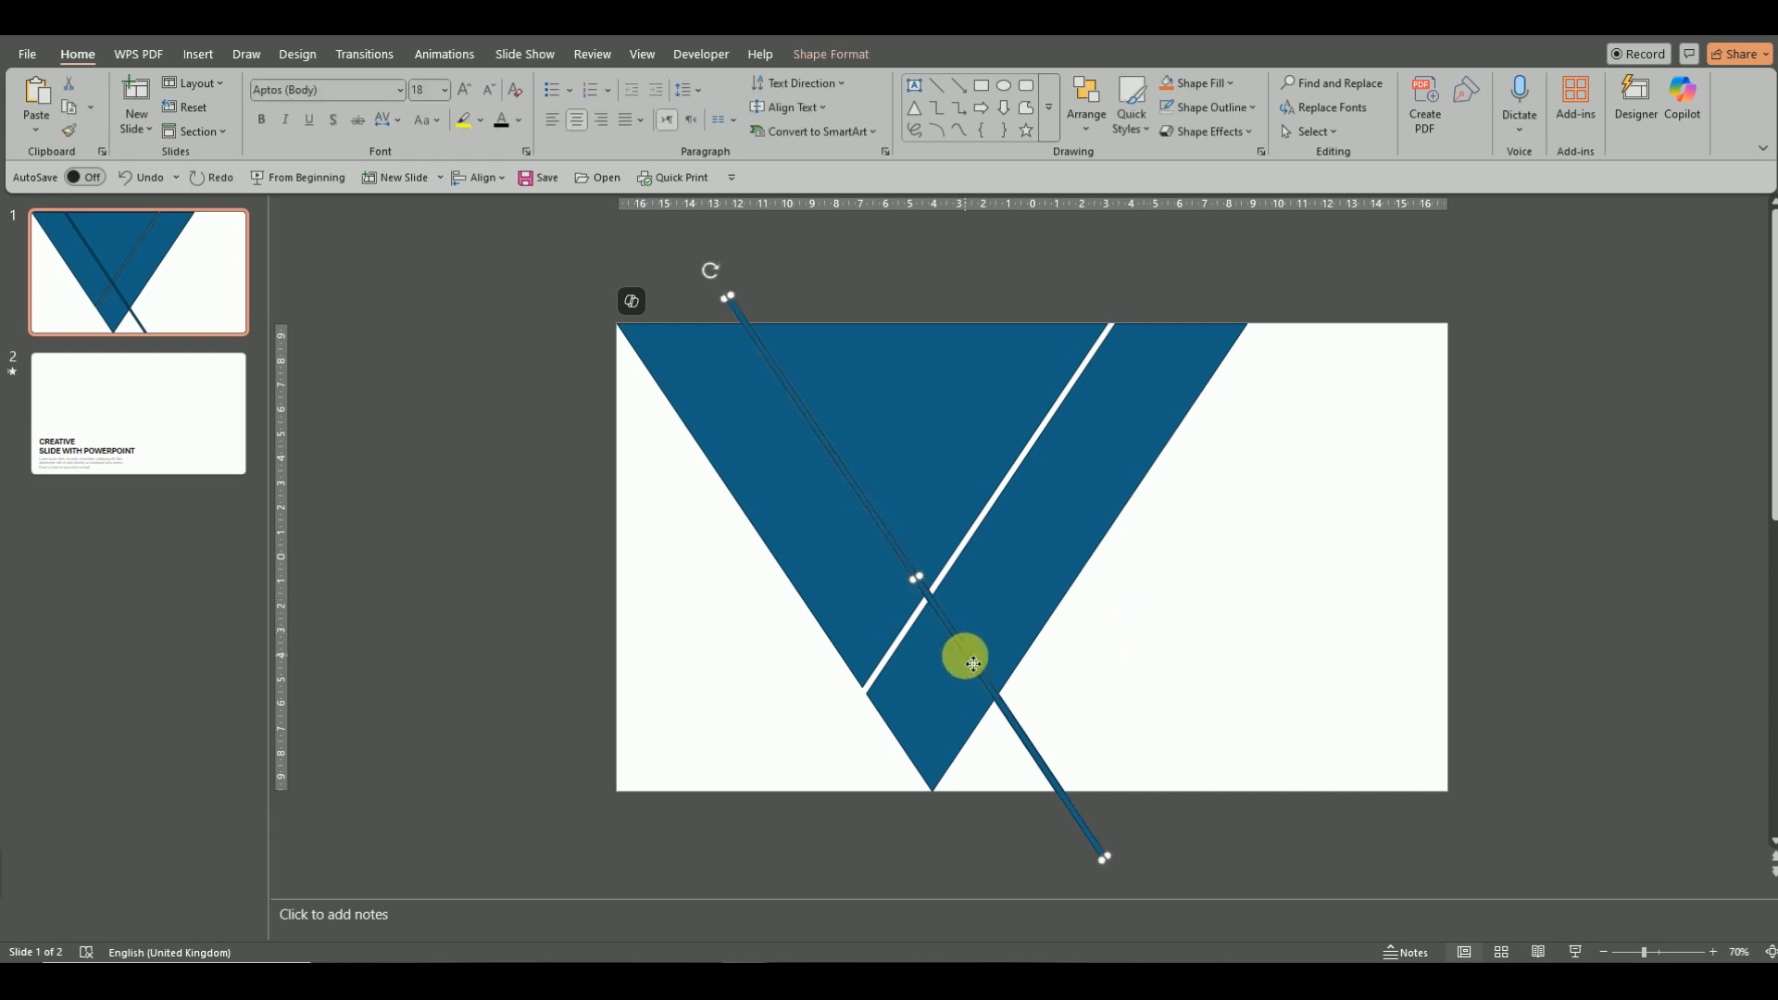
pyautogui.rightClick(967, 656)
pyautogui.click(1024, 195)
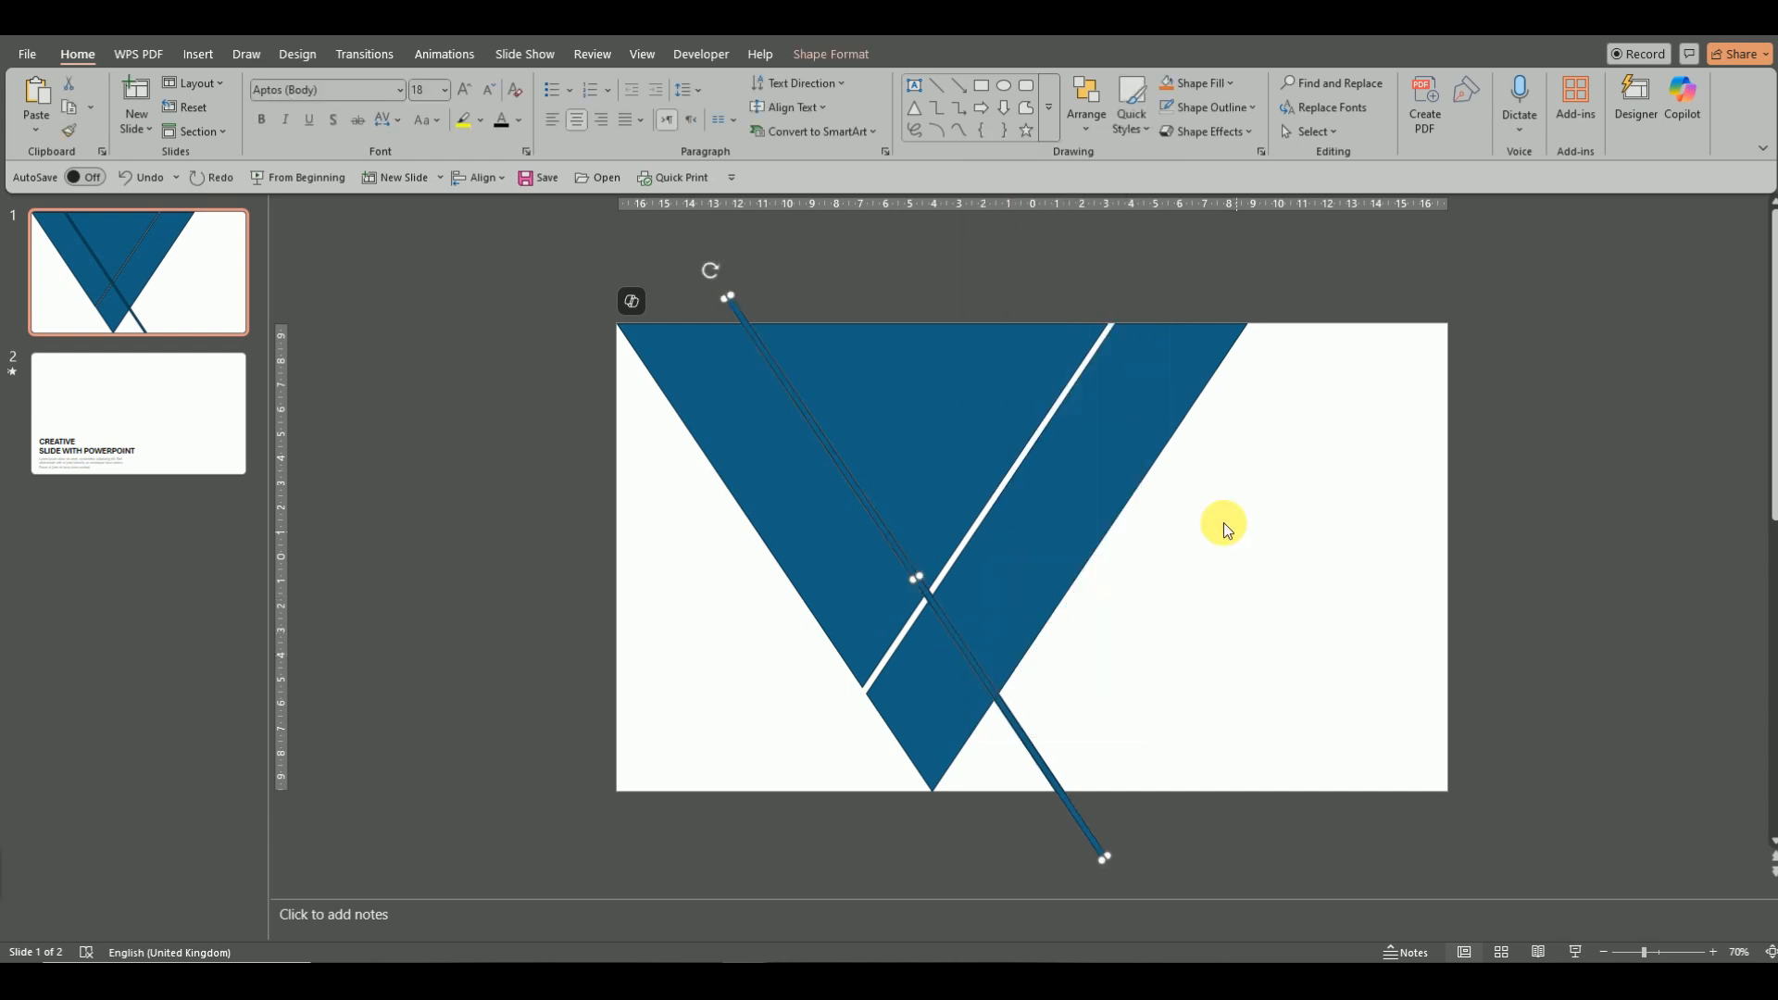
pyautogui.click(1224, 522)
pyautogui.rightClick(1226, 527)
pyautogui.click(1268, 601)
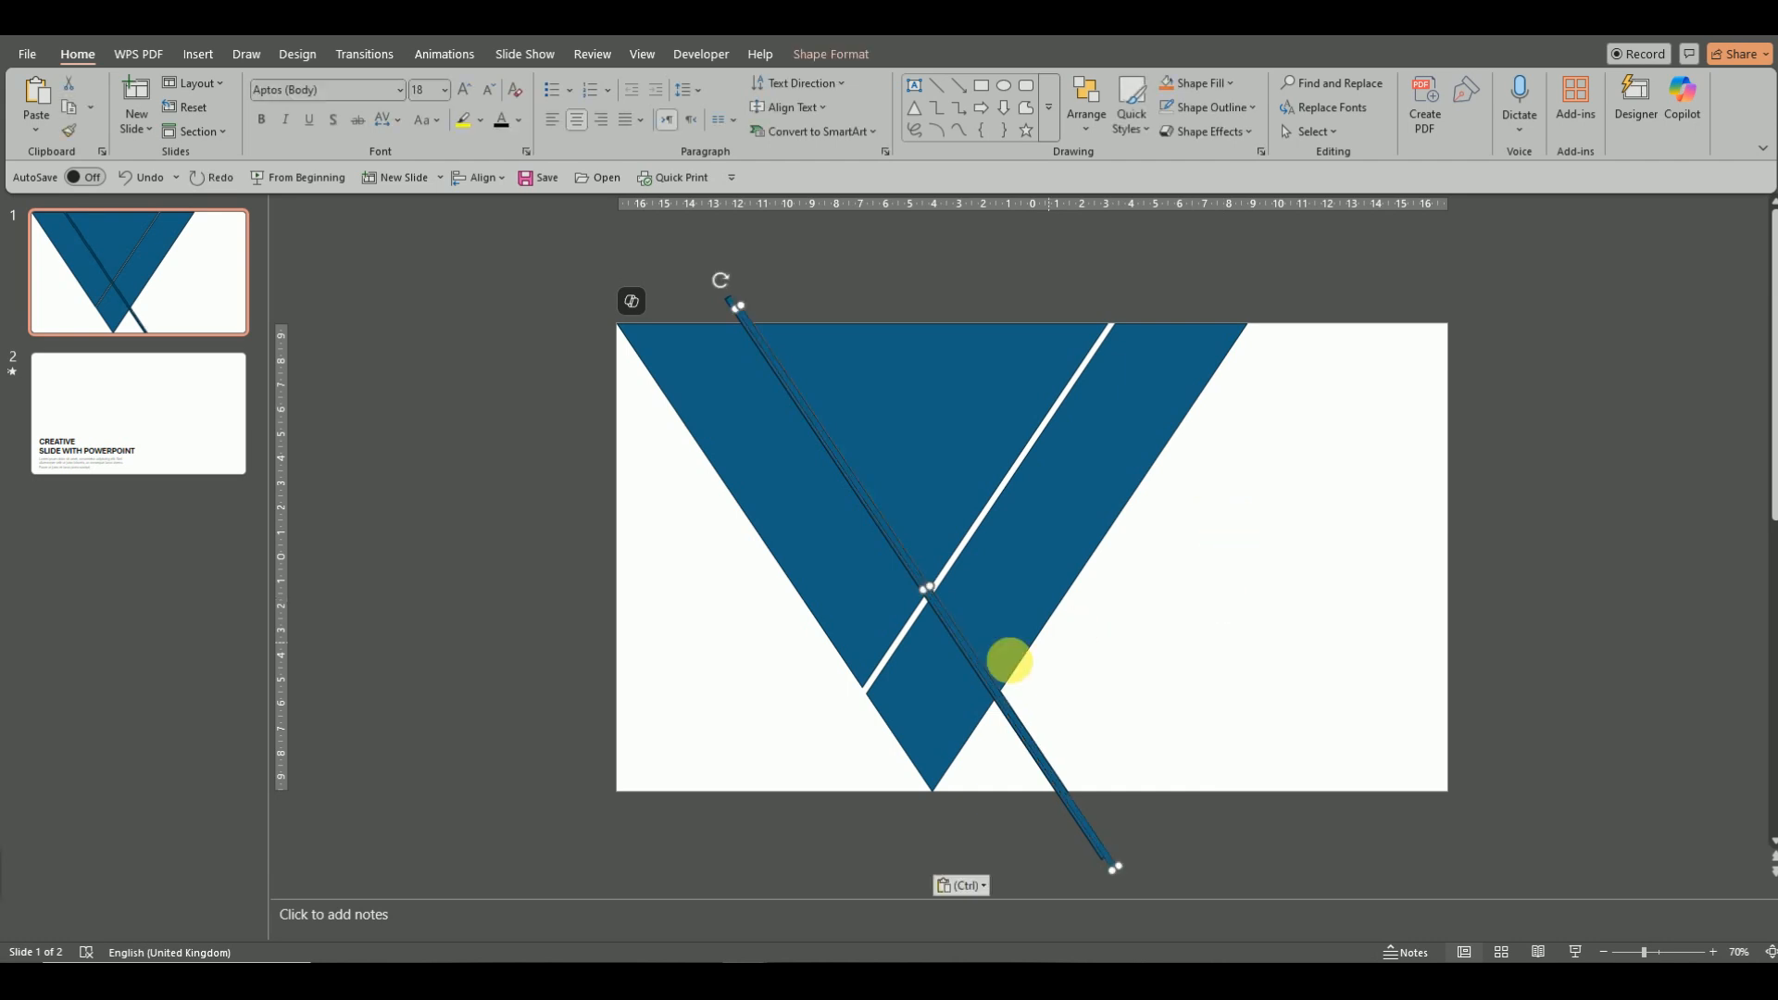
pyautogui.moveTo(979, 674); pyautogui.dragTo(1296, 574)
# Fragment the strip along the triangle's right edge with the bar crossing it near the lower tip.
pyautogui.click(1031, 618)
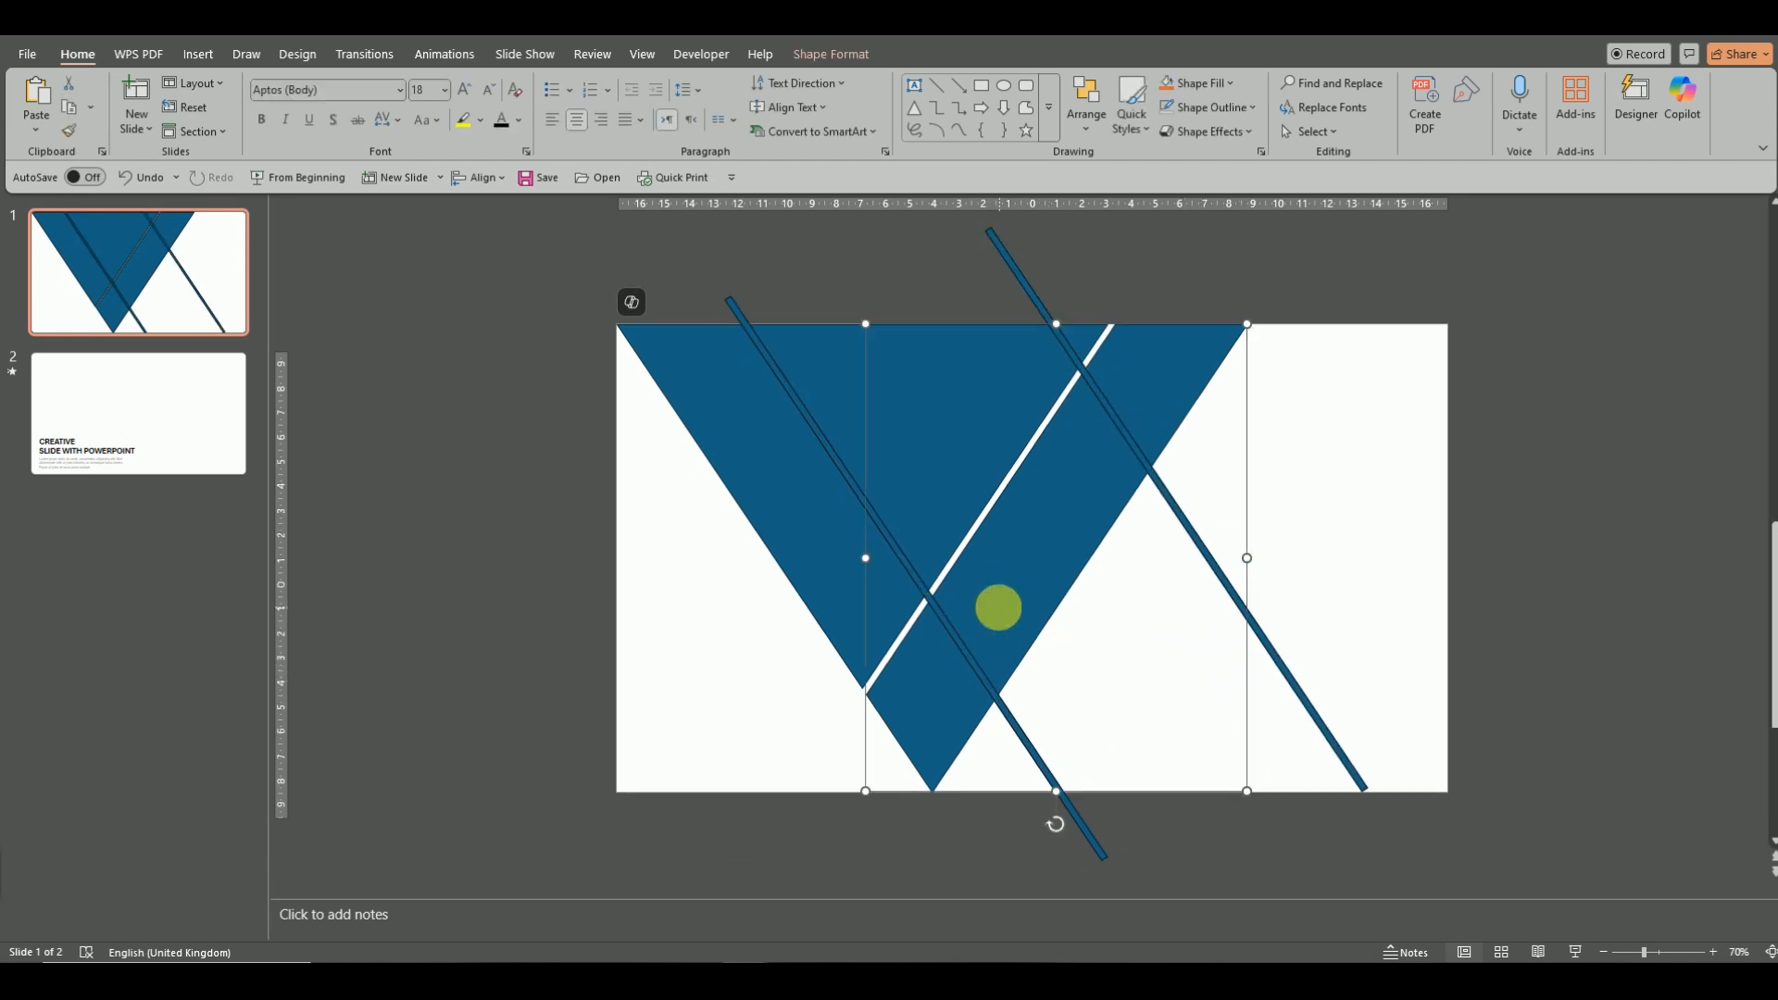
pyautogui.keyDown('shift'); pyautogui.click(963, 648); pyautogui.keyUp('shift')
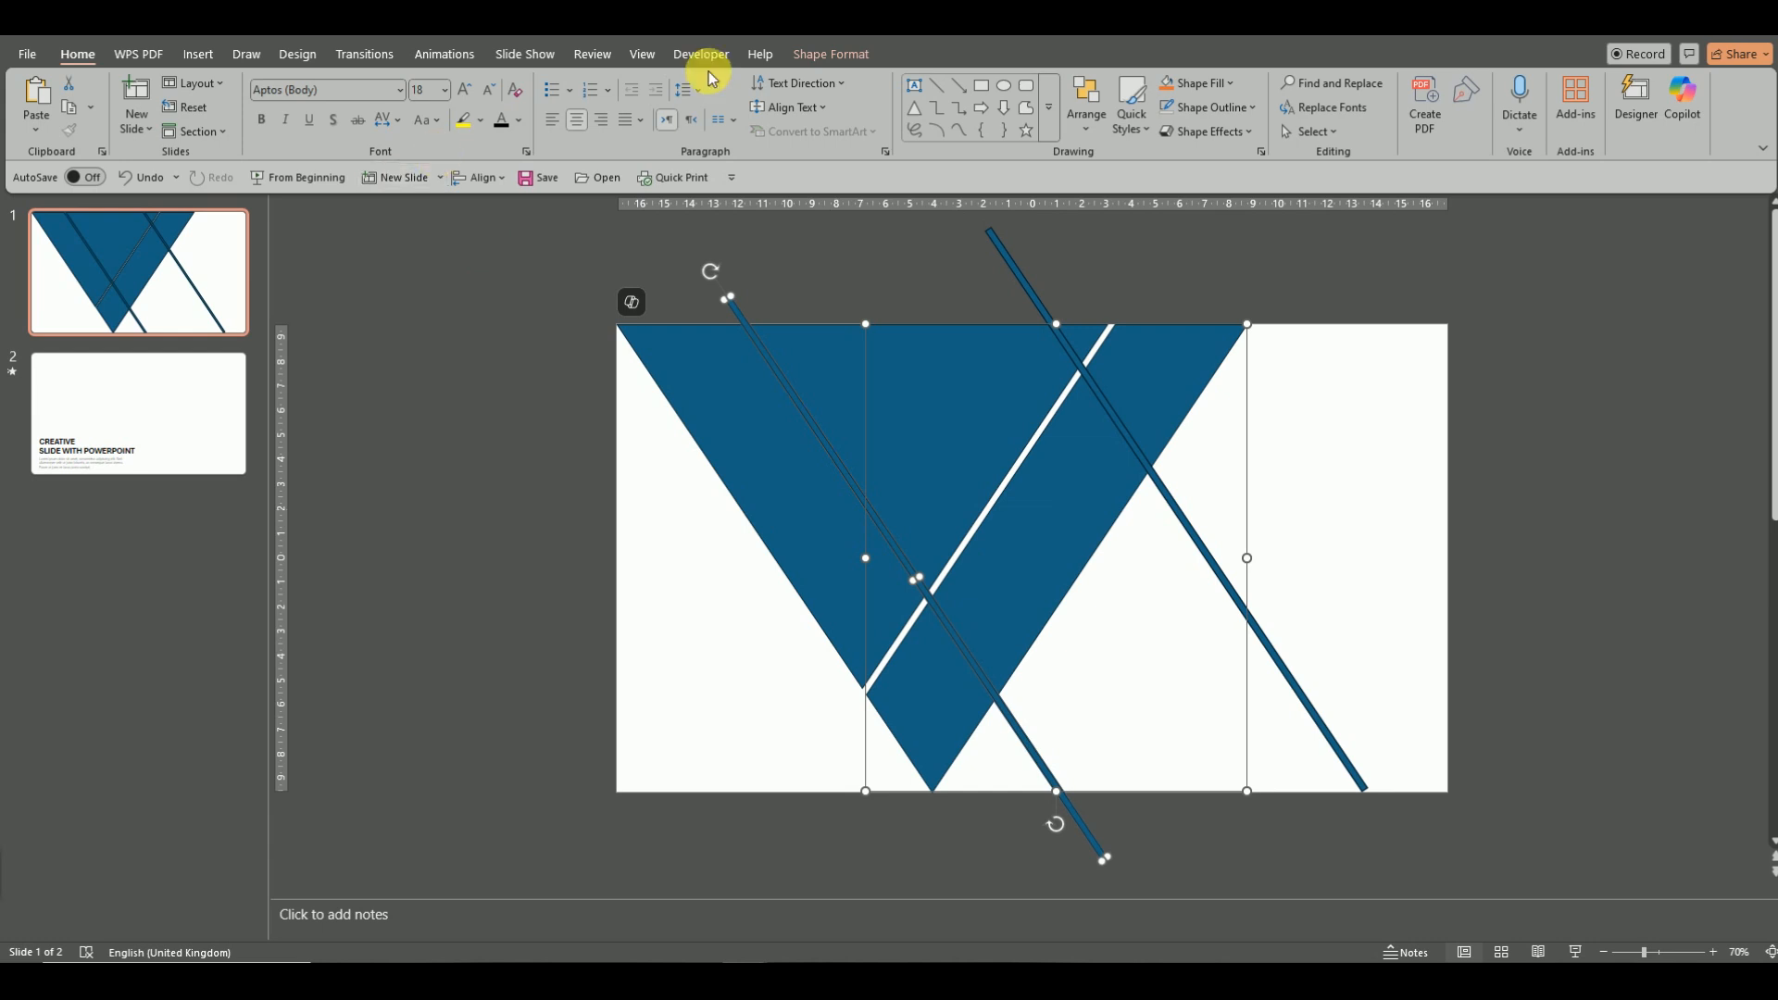
pyautogui.click(829, 53)
pyautogui.click(243, 131)
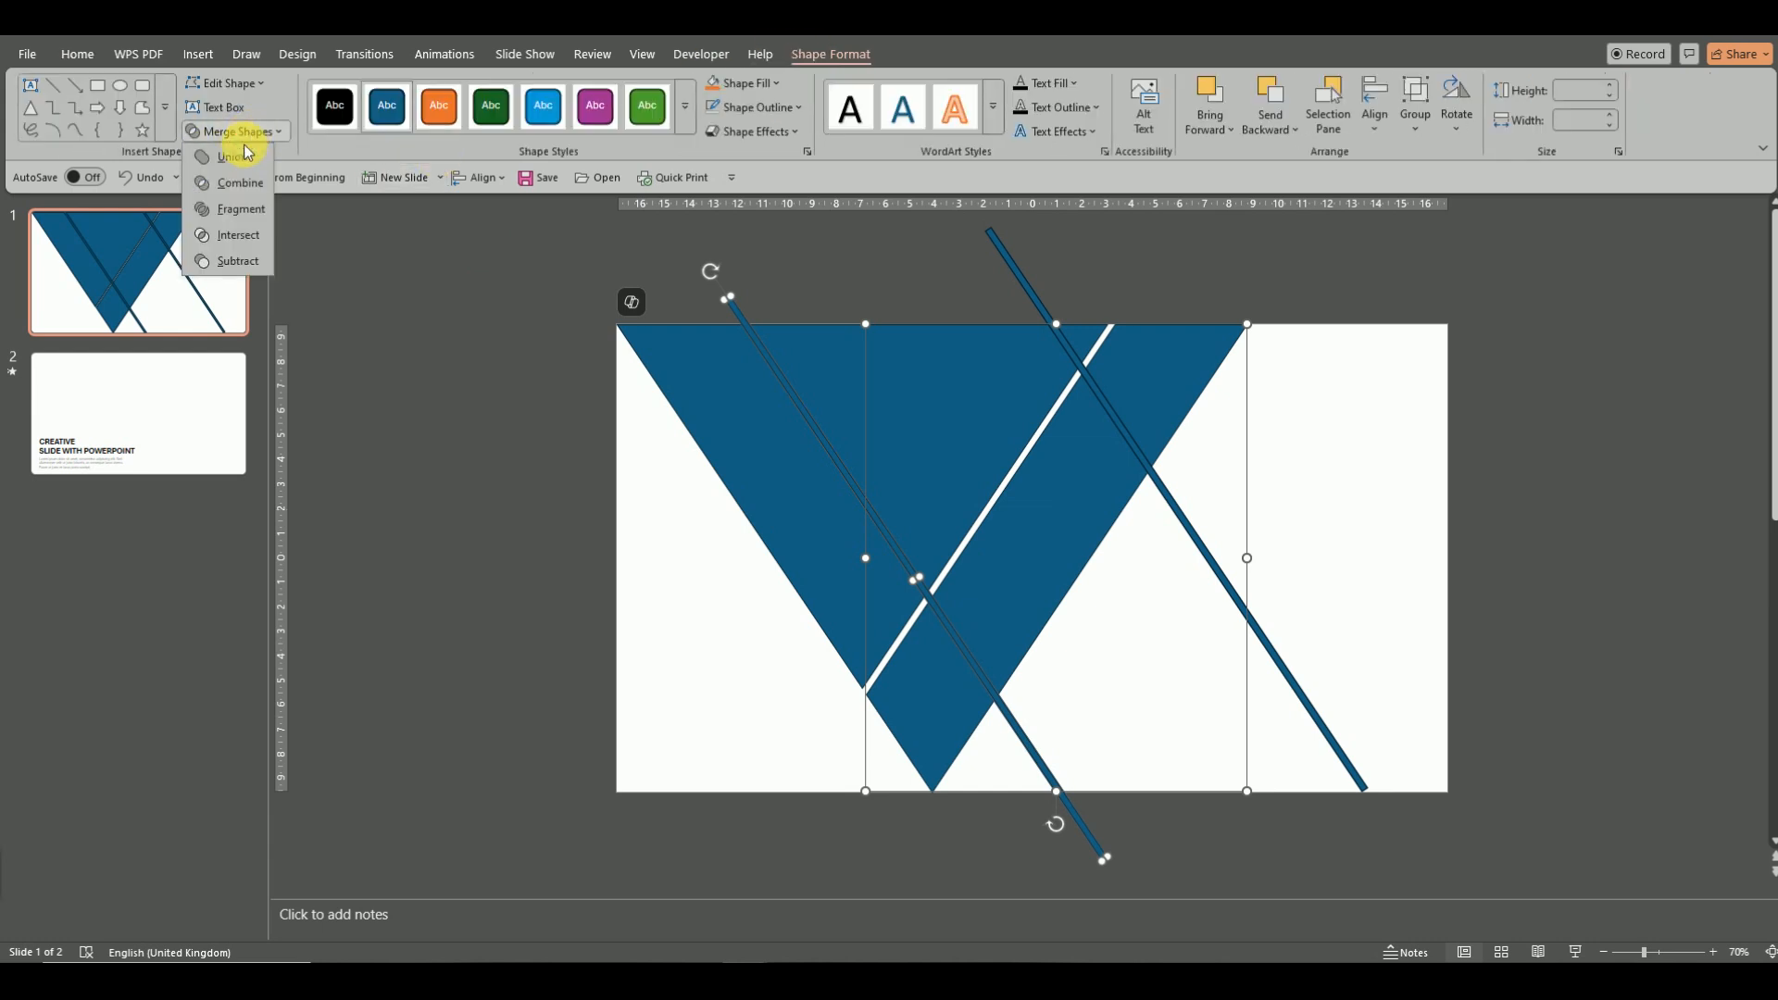
pyautogui.click(226, 211)
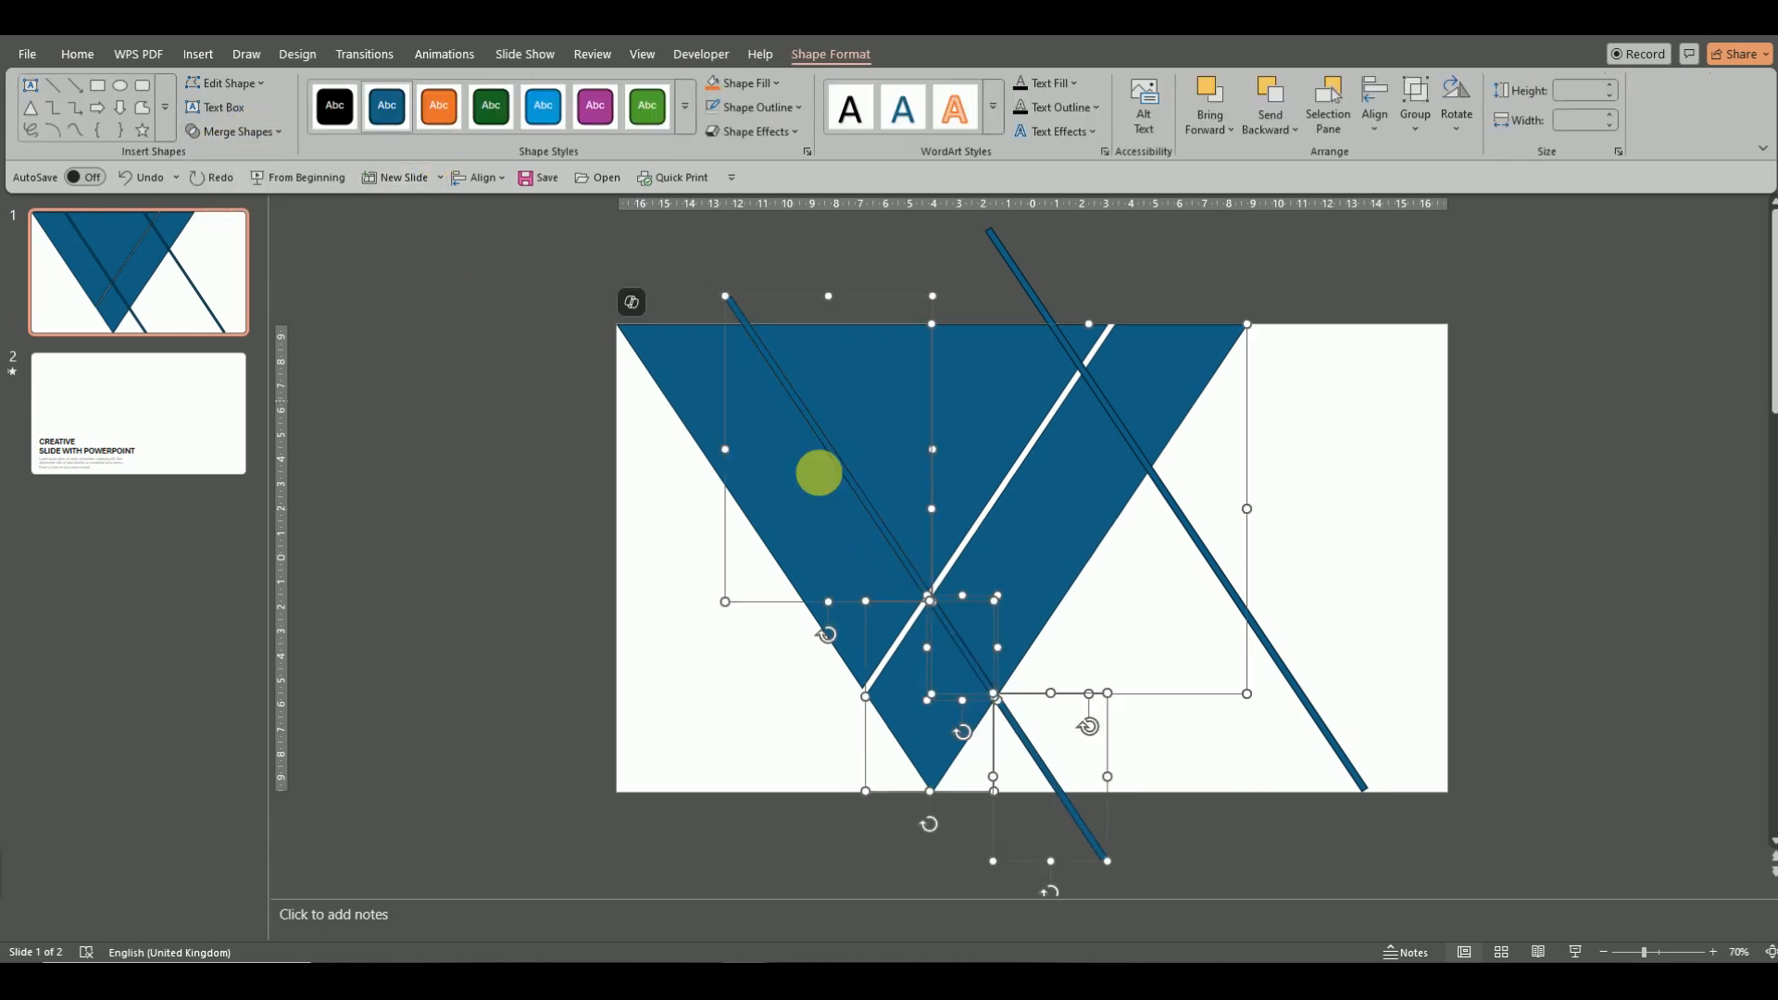
pyautogui.click(1199, 739)
# Delete the bar fragments inside the right strip, across the large left piece and below the triangle, leaving a cross gap.
pyautogui.click(946, 628)
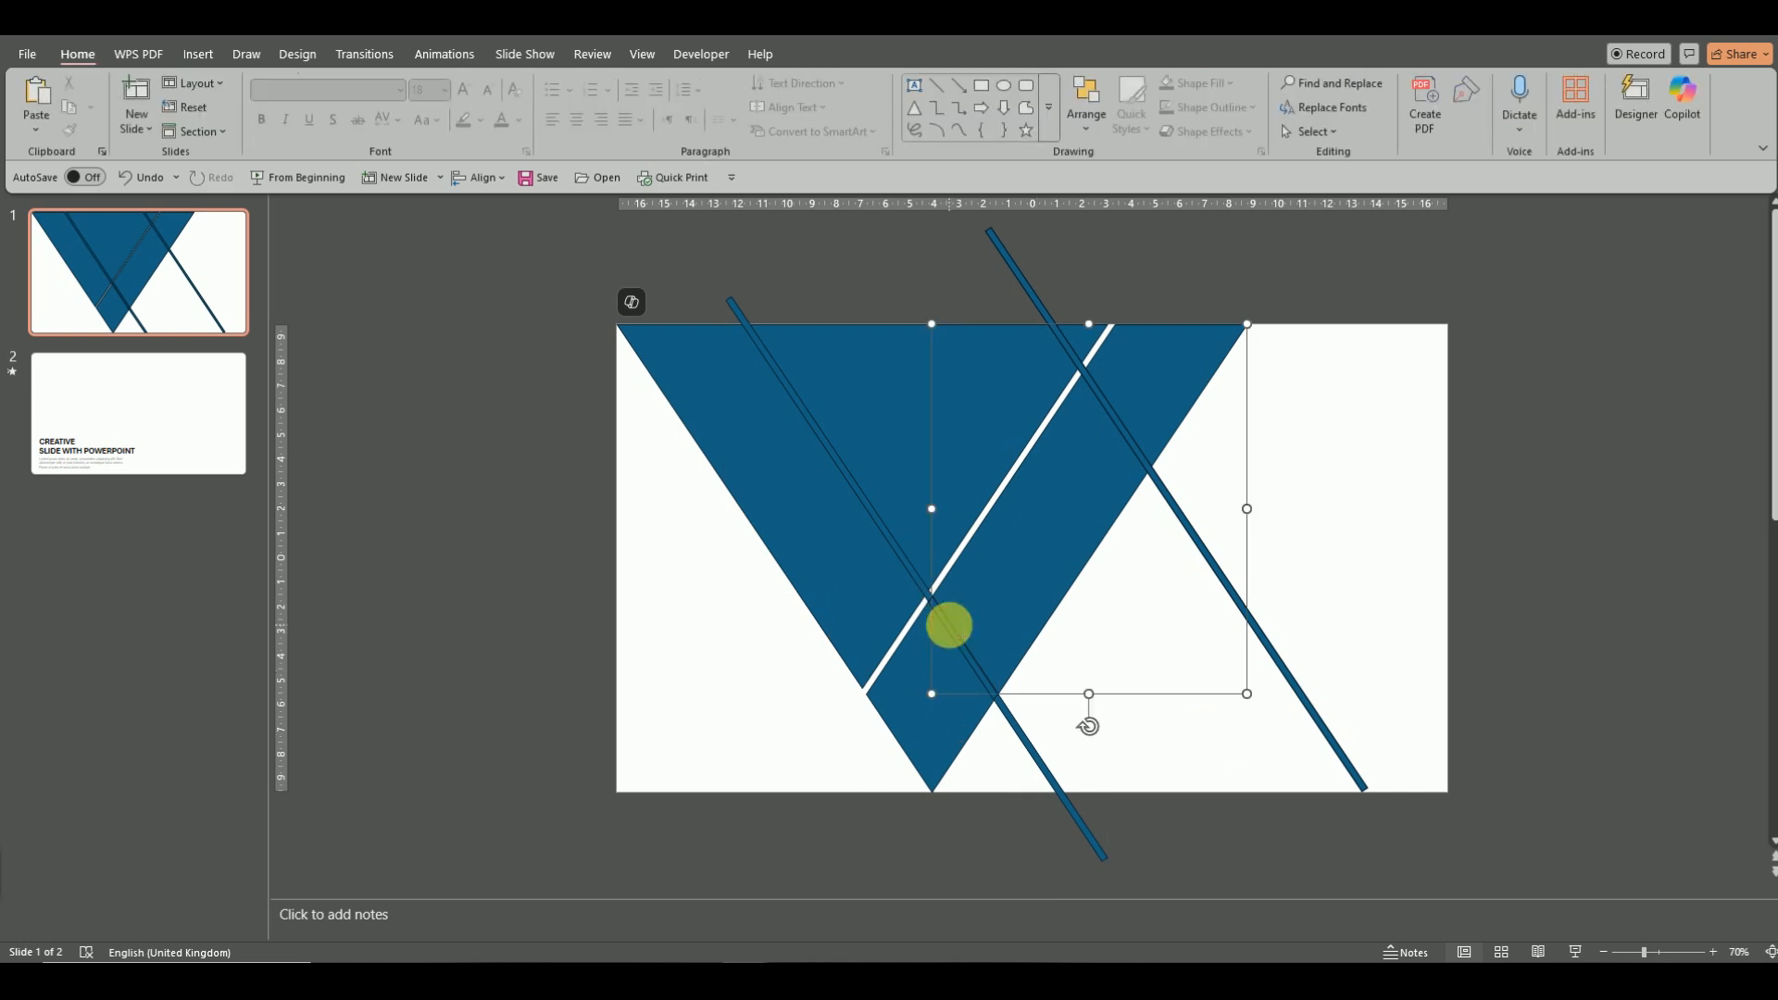
pyautogui.click(960, 639)
pyautogui.press('Delete')
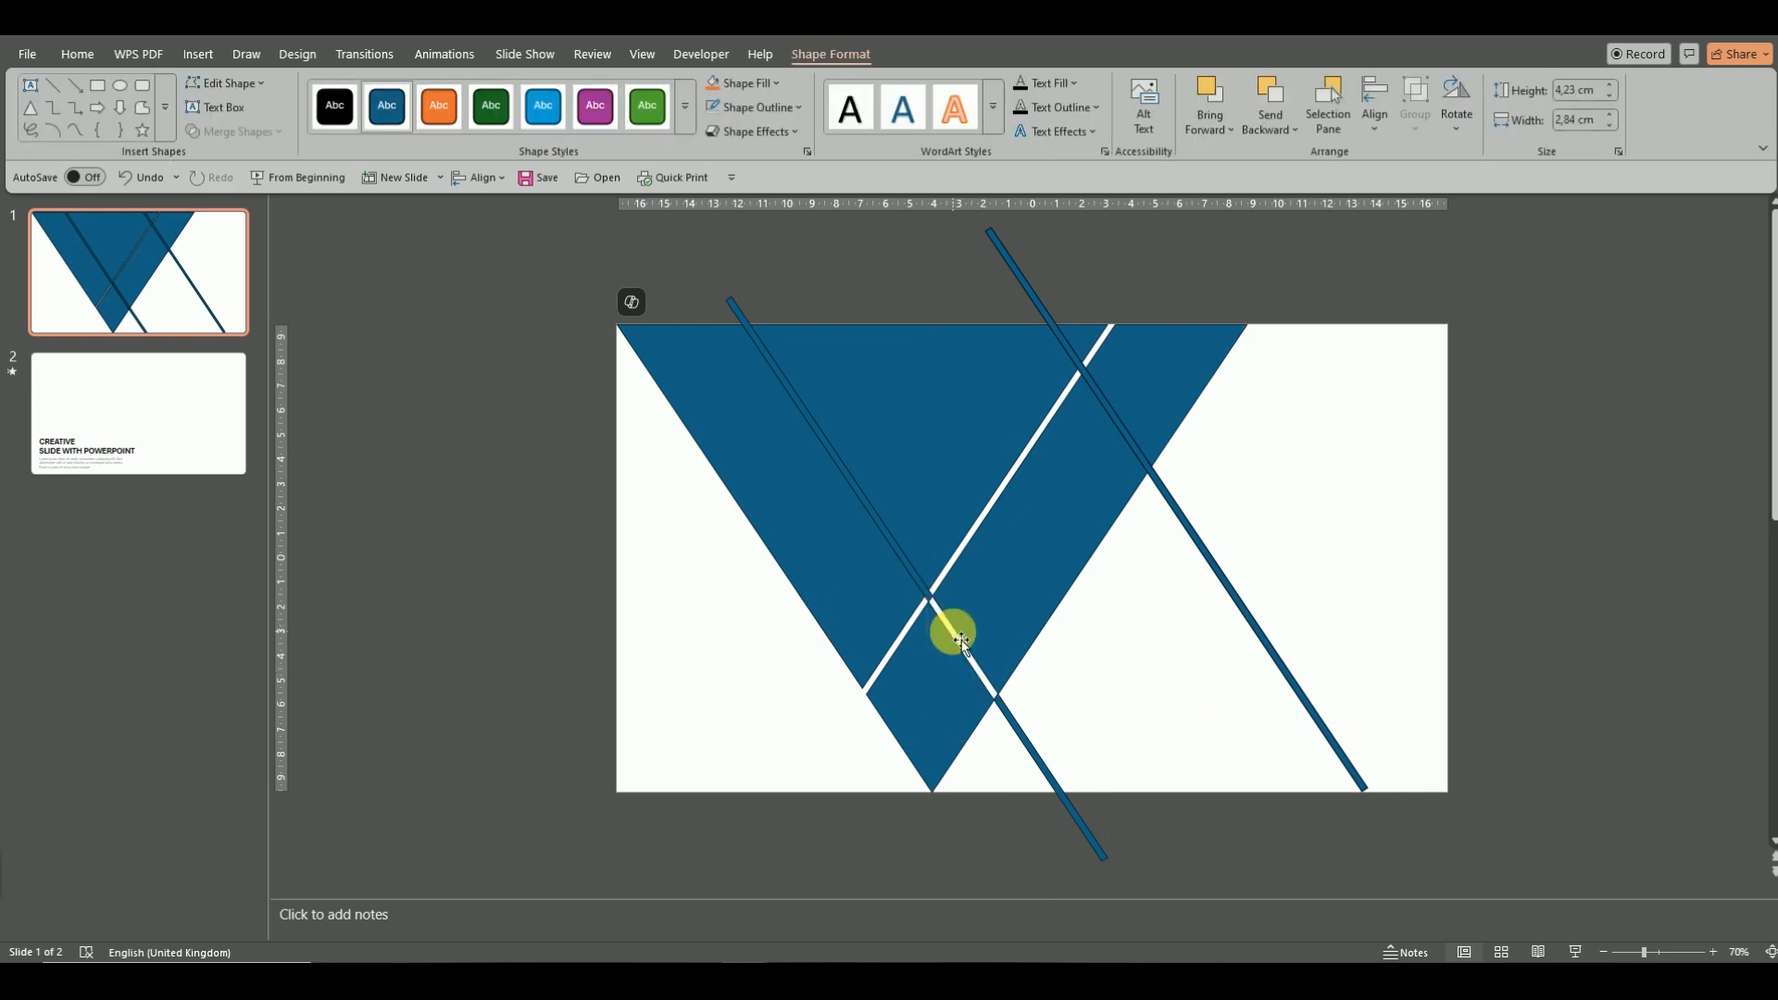
pyautogui.click(927, 588)
pyautogui.press('Delete')
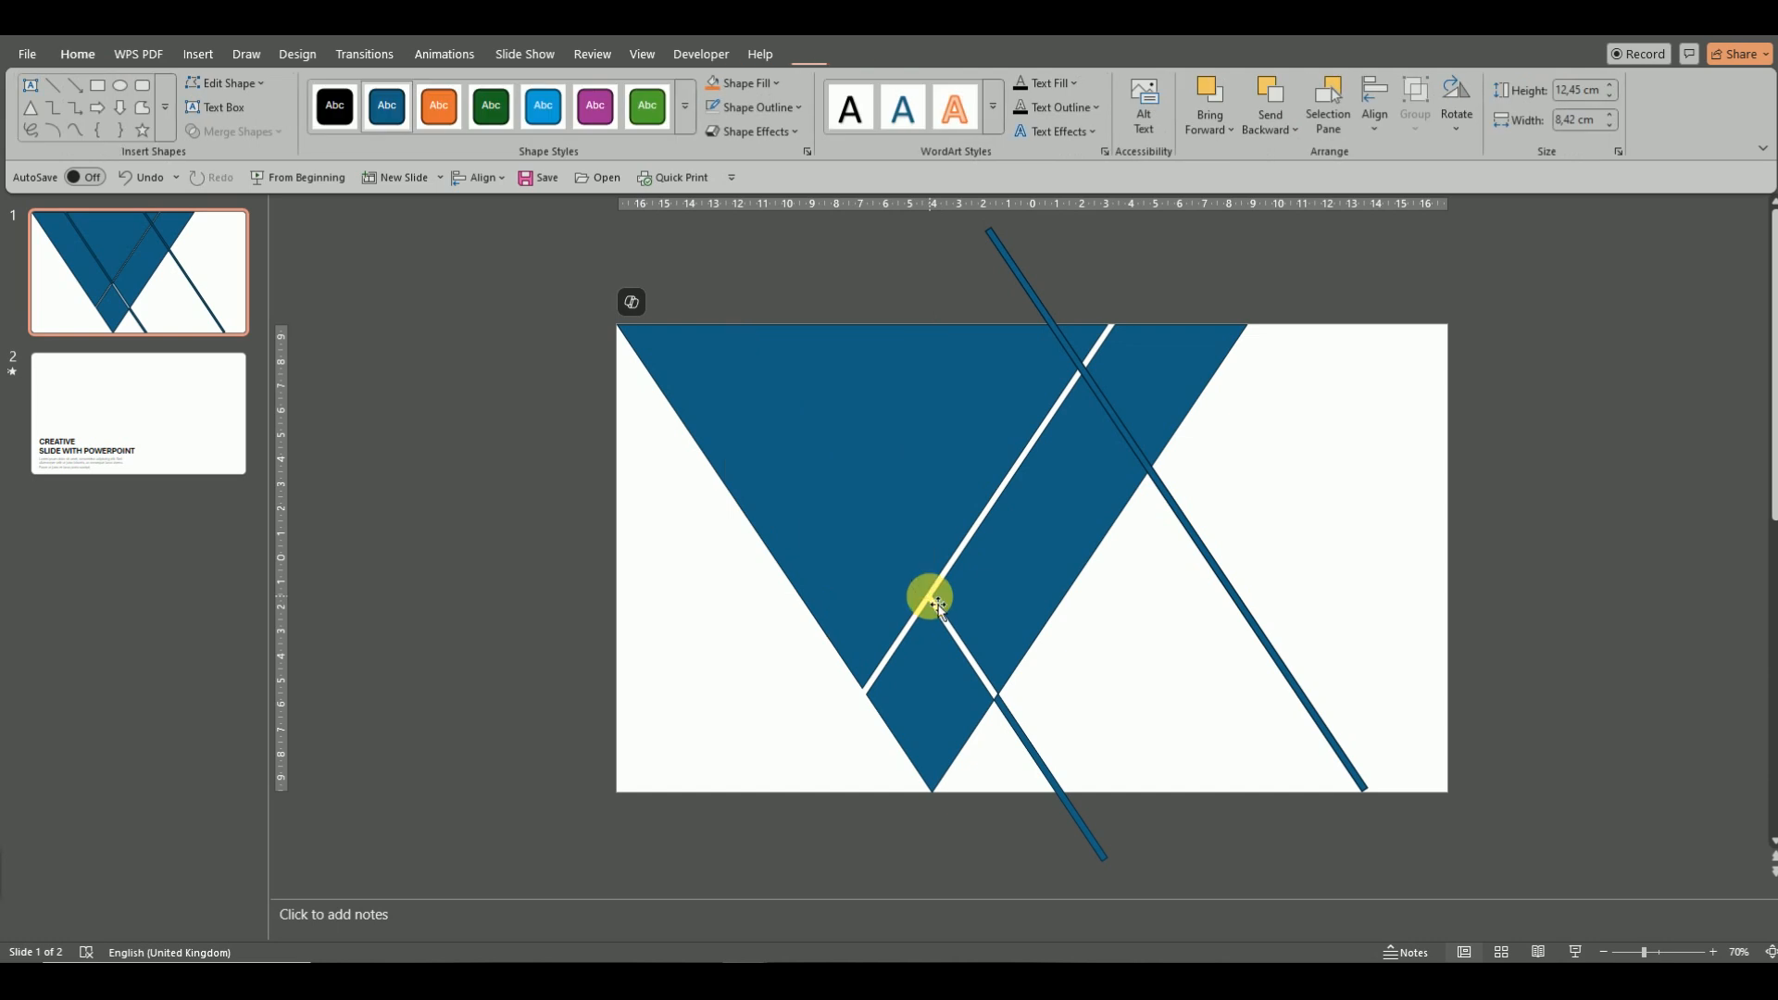
pyautogui.click(1018, 731)
pyautogui.press('Delete')
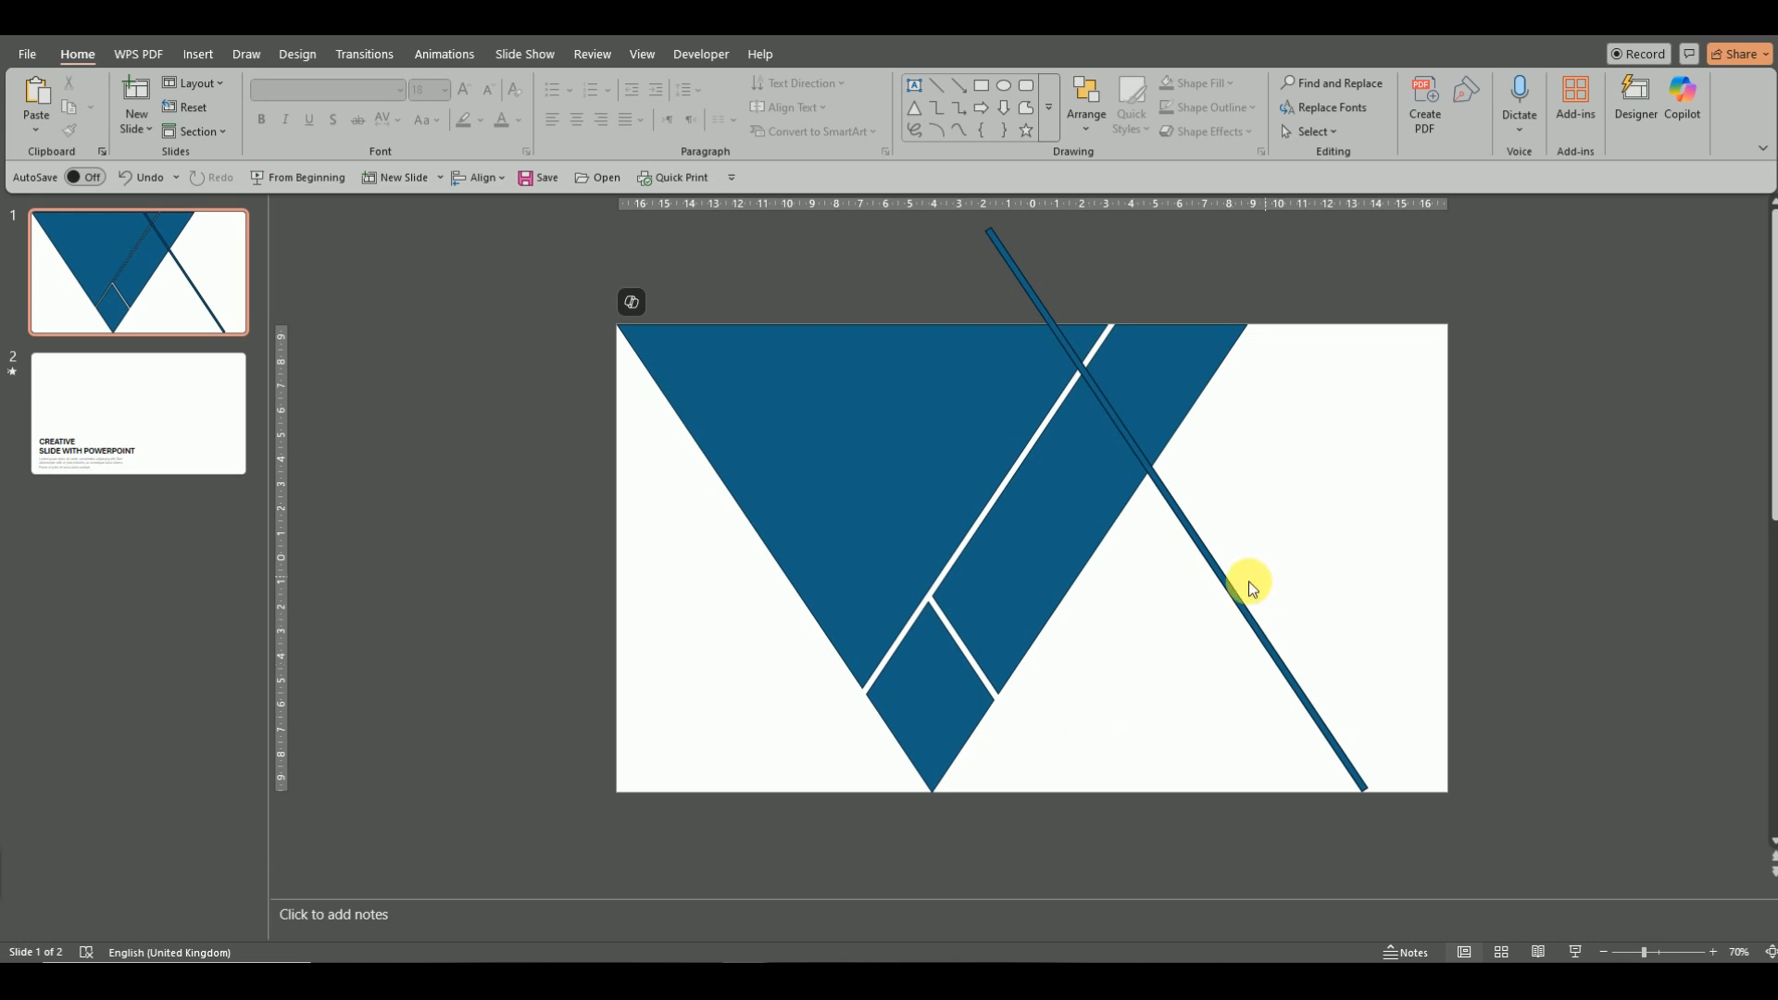
# Move the spare bar across the right strip above the first cross gap and place a parallel copy higher up the strip.
pyautogui.moveTo(1219, 574); pyautogui.dragTo(1091, 693)
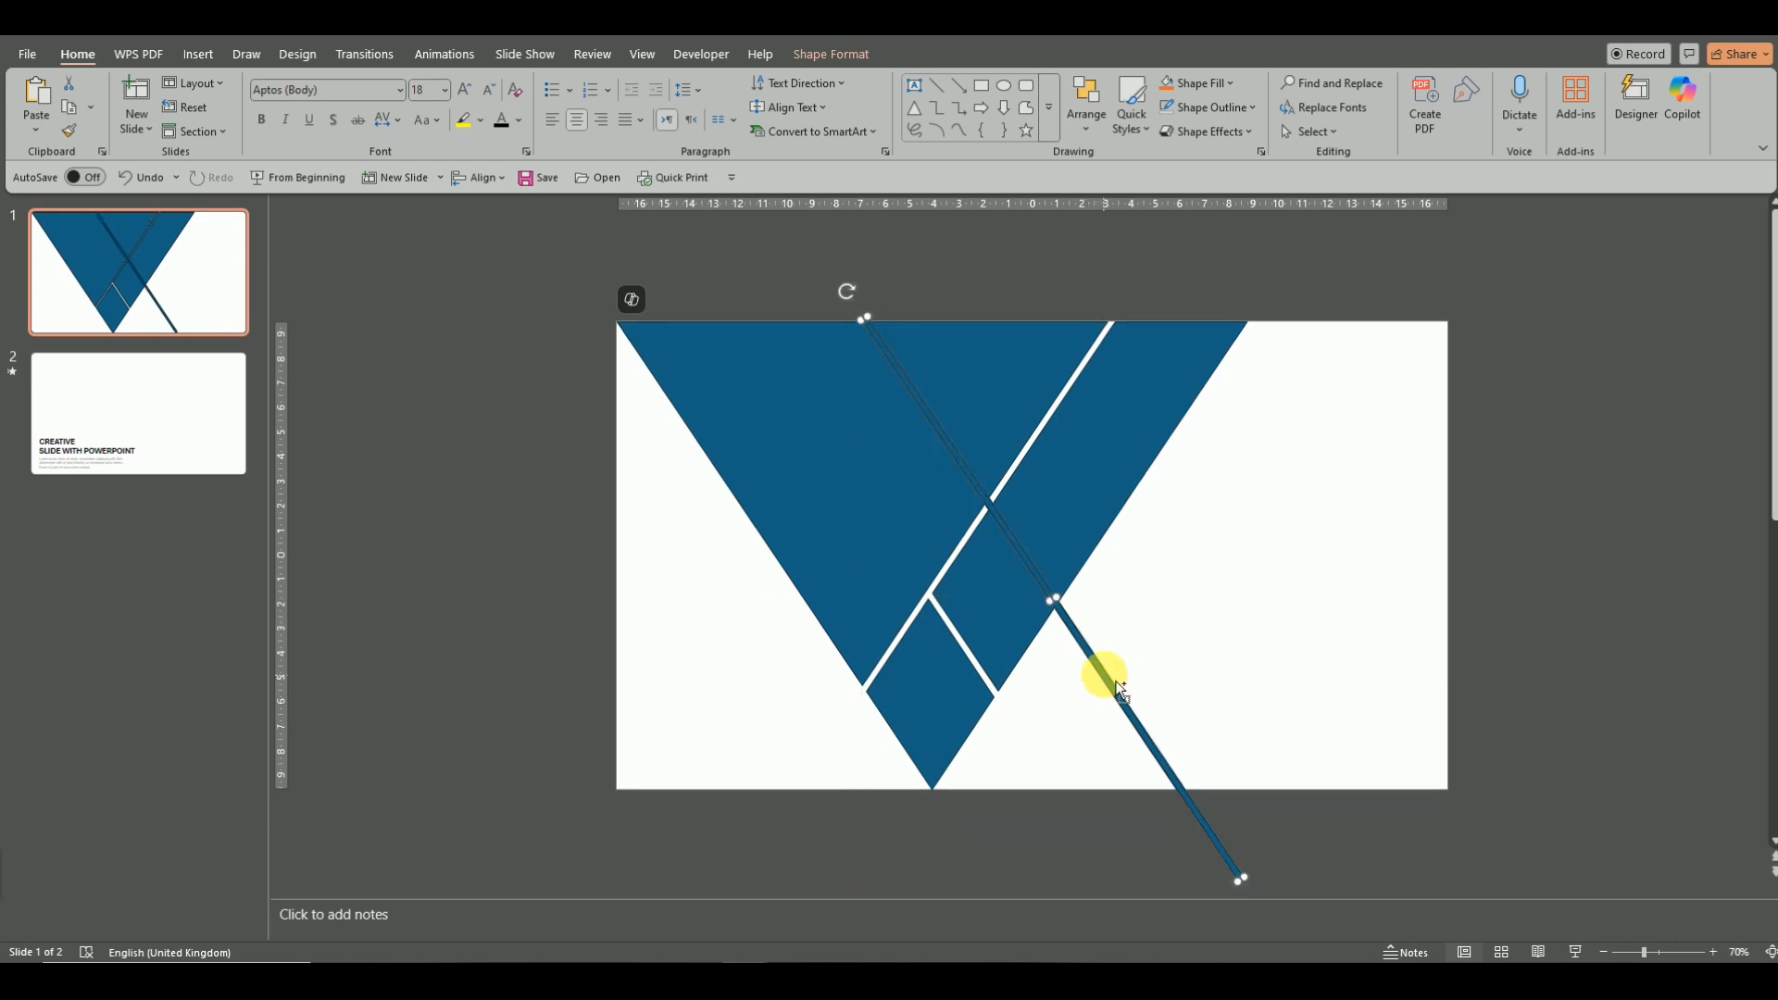
pyautogui.rightClick(1112, 680)
pyautogui.click(1176, 219)
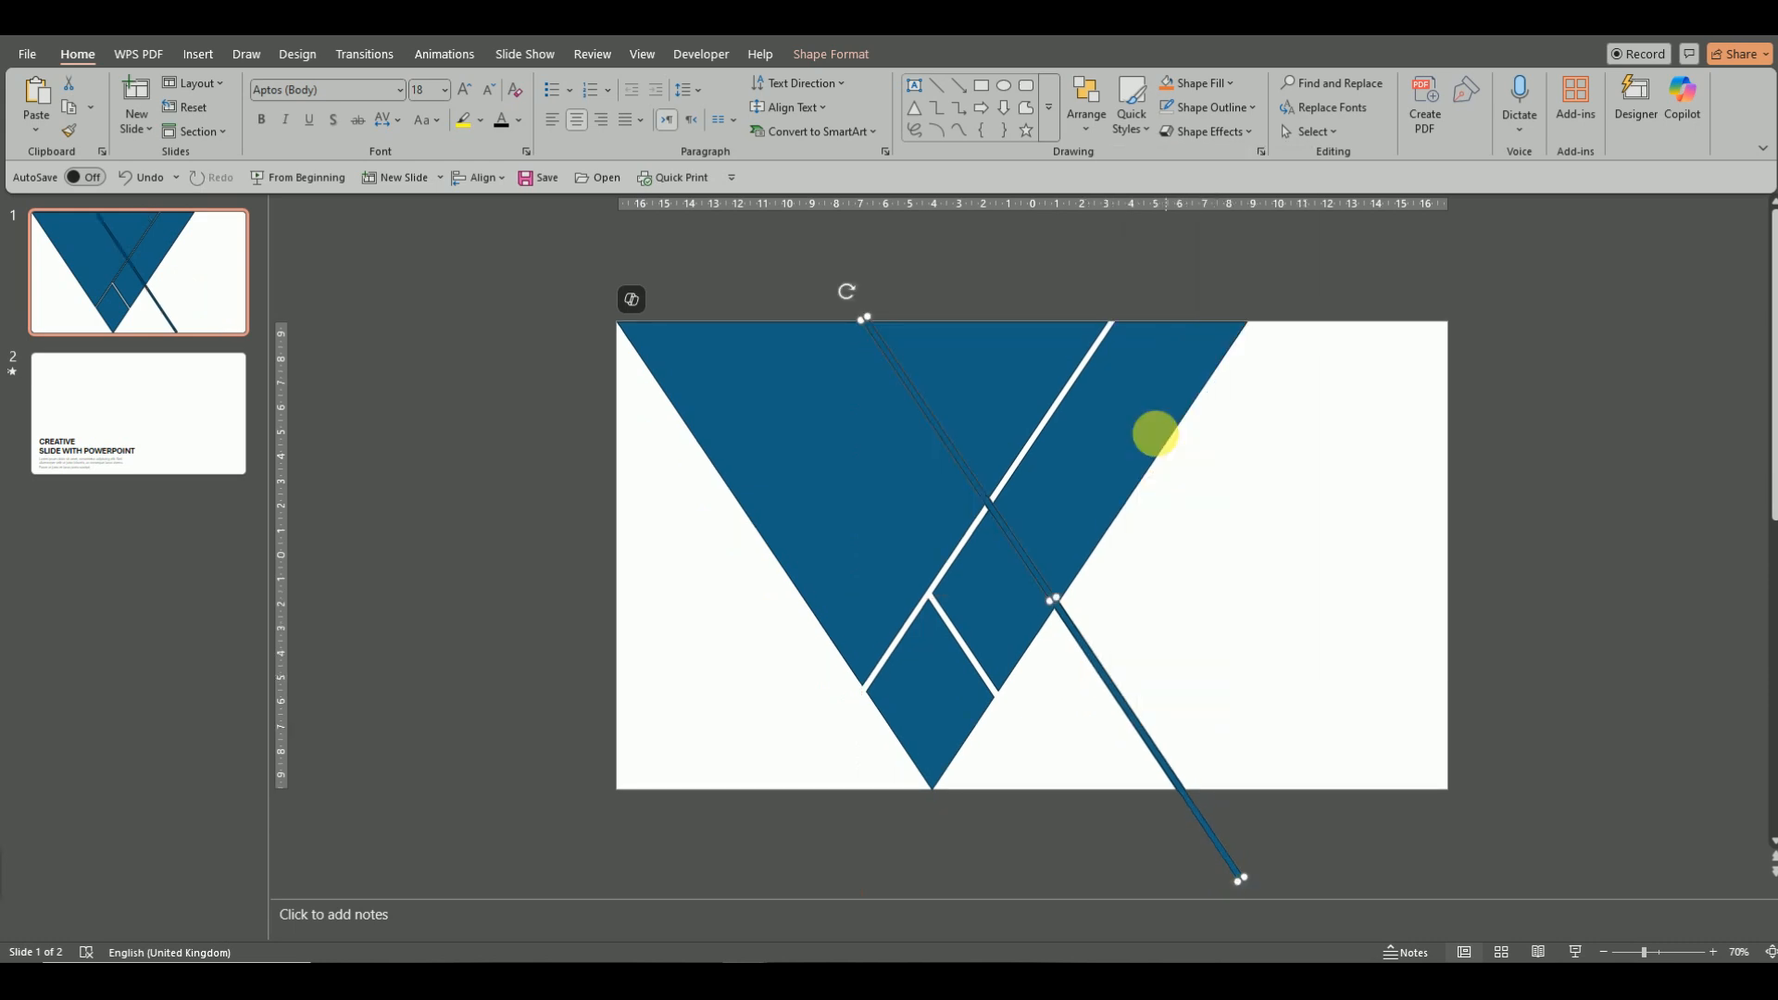
pyautogui.click(1151, 566)
pyautogui.rightClick(1151, 567)
pyautogui.click(1198, 626)
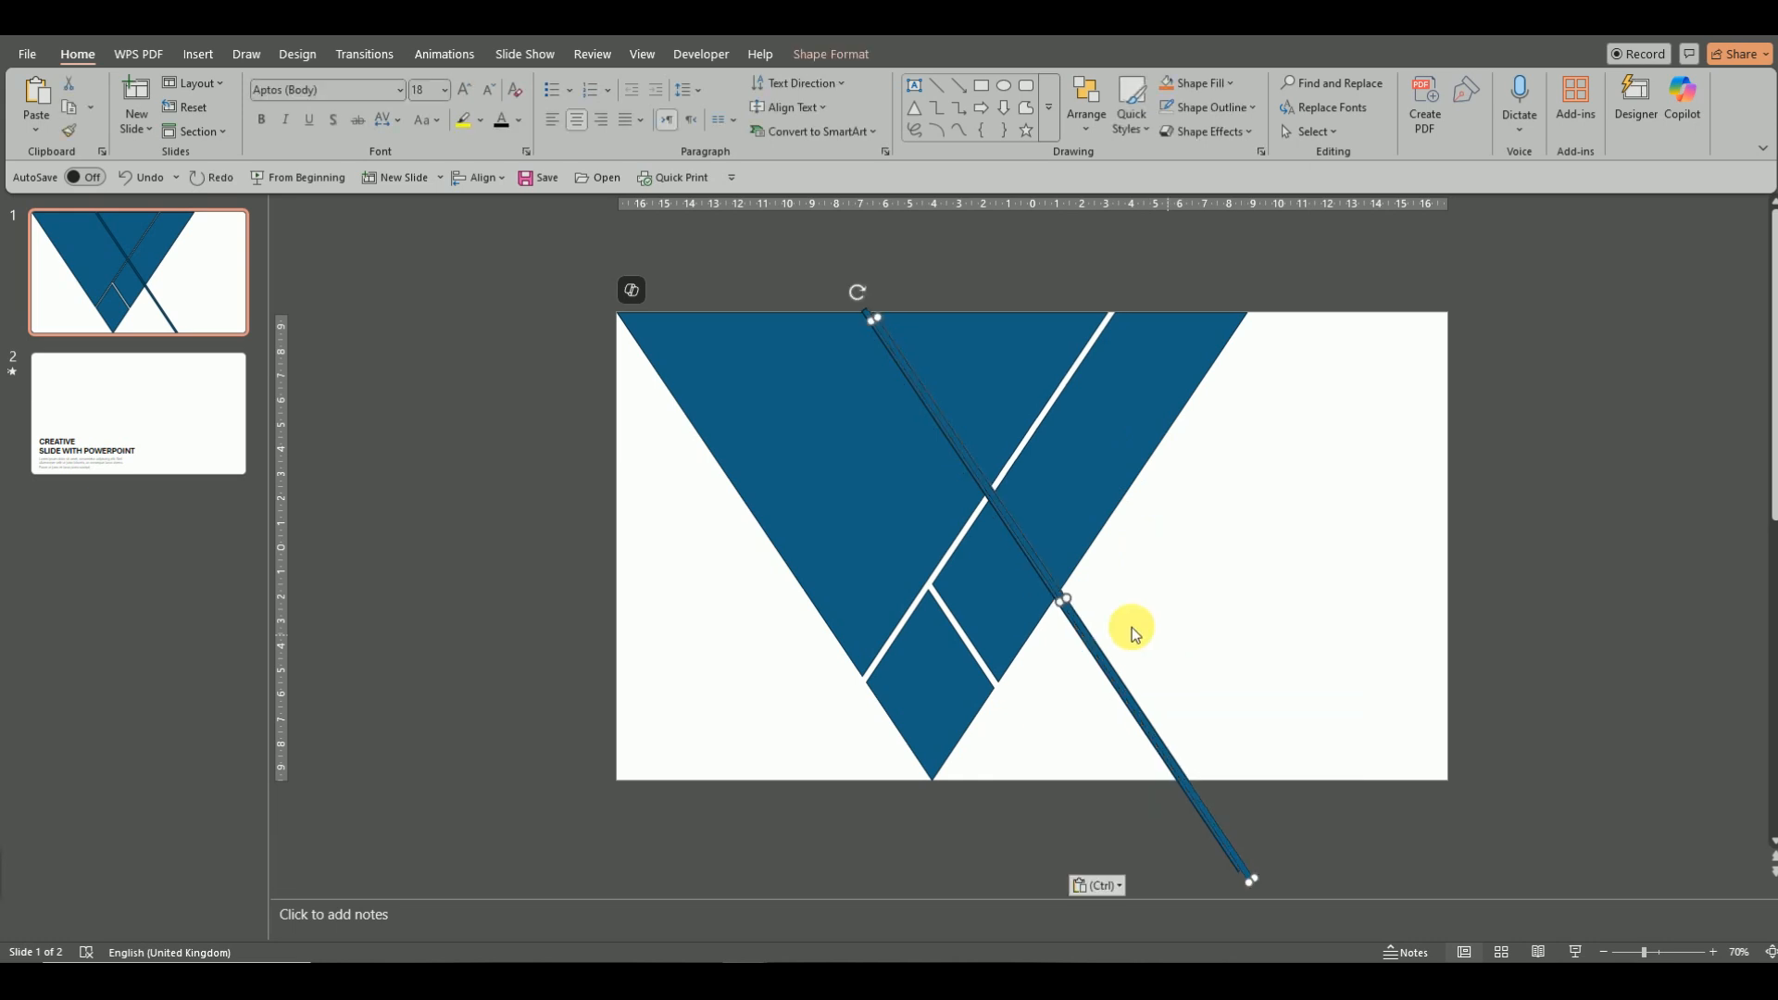
pyautogui.moveTo(1077, 612); pyautogui.dragTo(1155, 535)
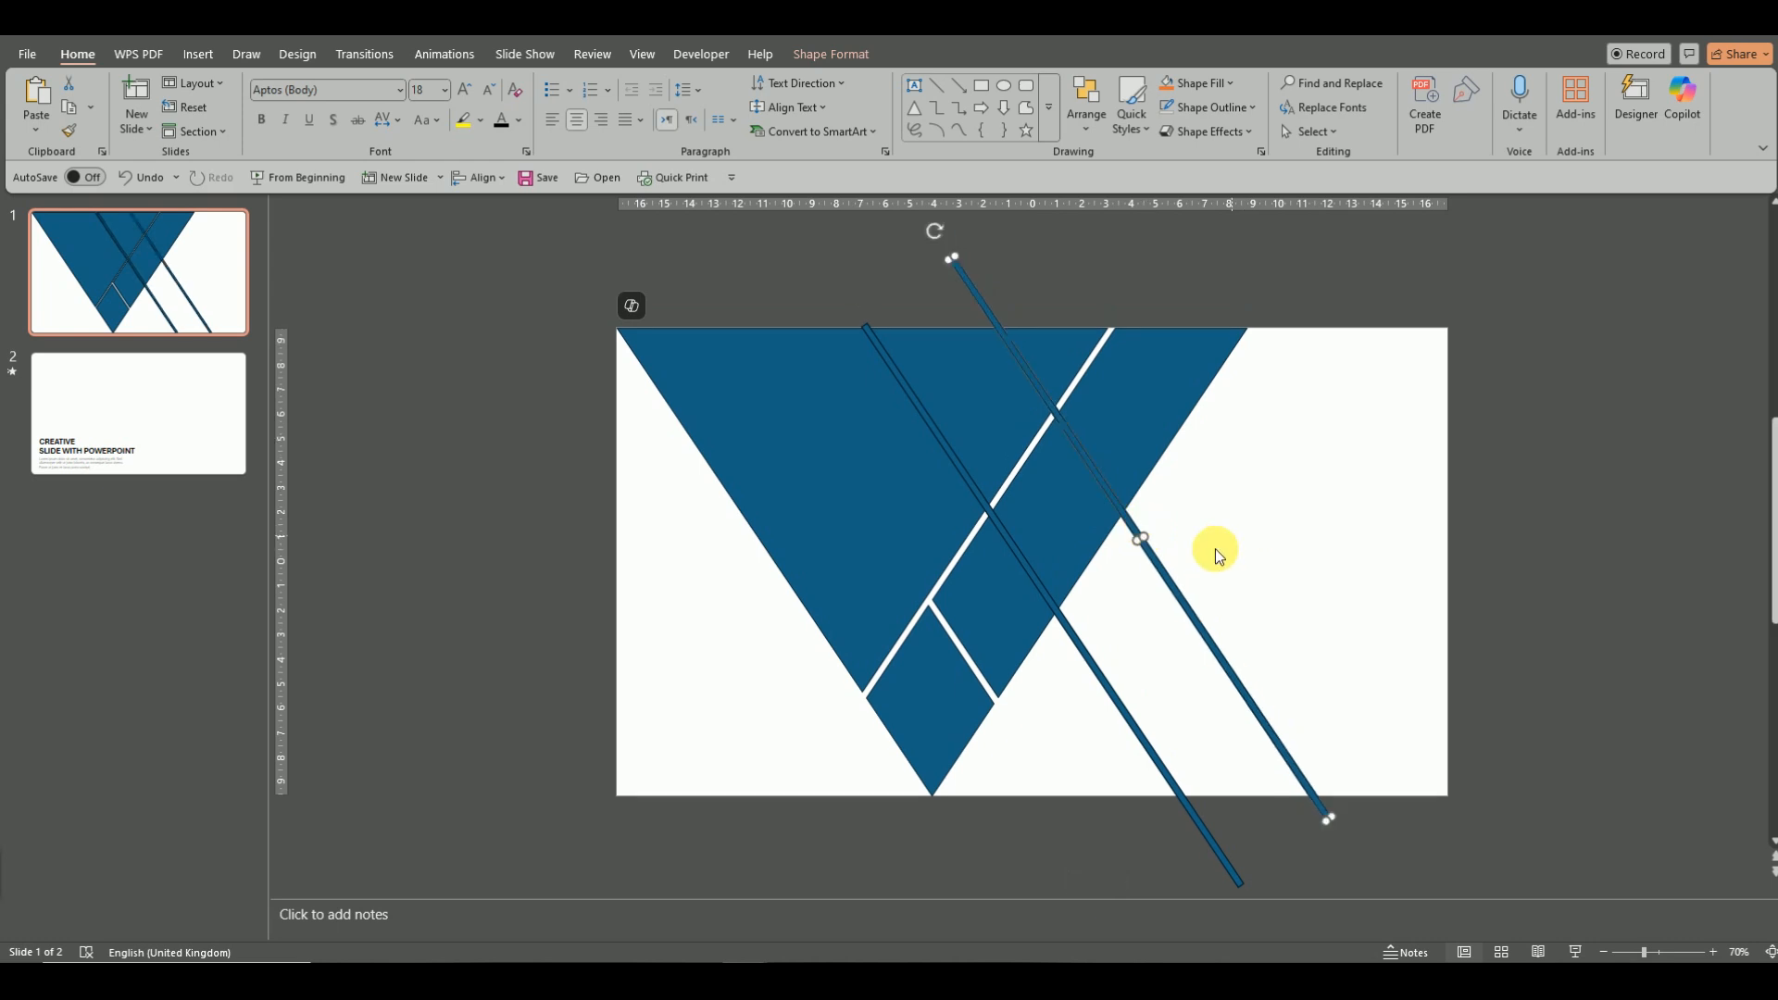
# Fragment the upper part of the right strip with the two parallel bars.
pyautogui.click(1158, 420)
pyautogui.keyDown('shift'); pyautogui.click(1111, 495); pyautogui.keyUp('shift')
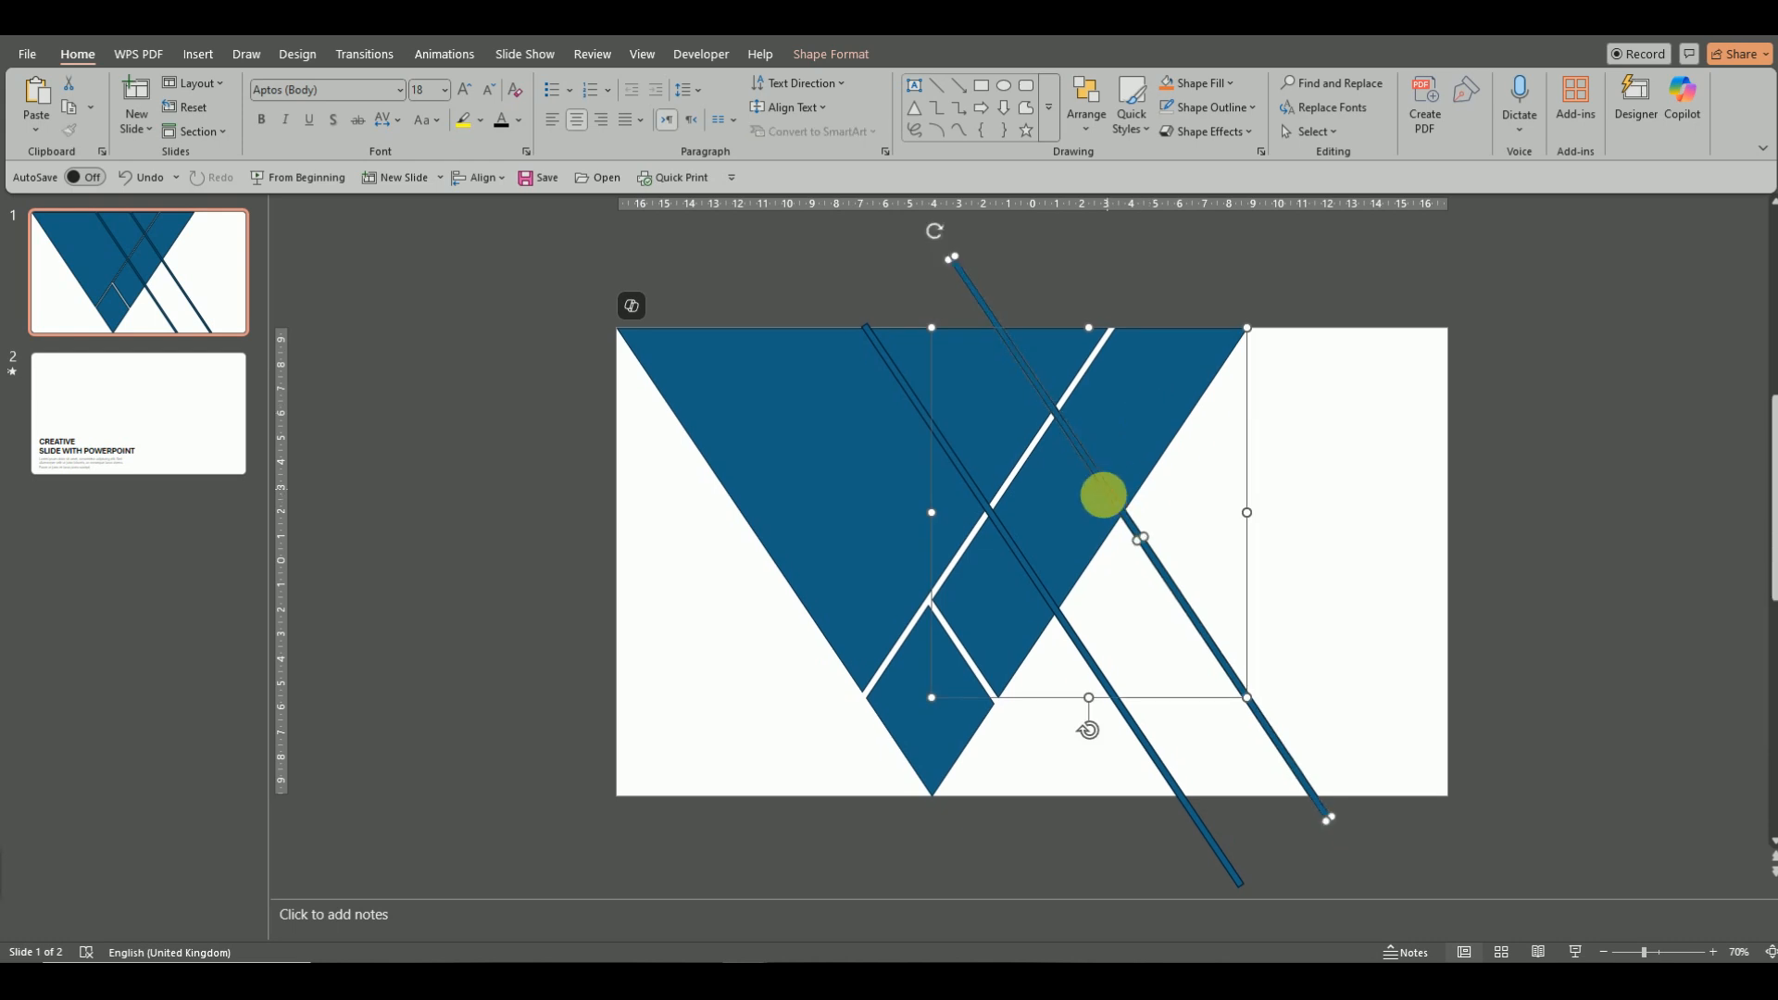
pyautogui.keyDown('shift'); pyautogui.click(1023, 563); pyautogui.keyUp('shift')
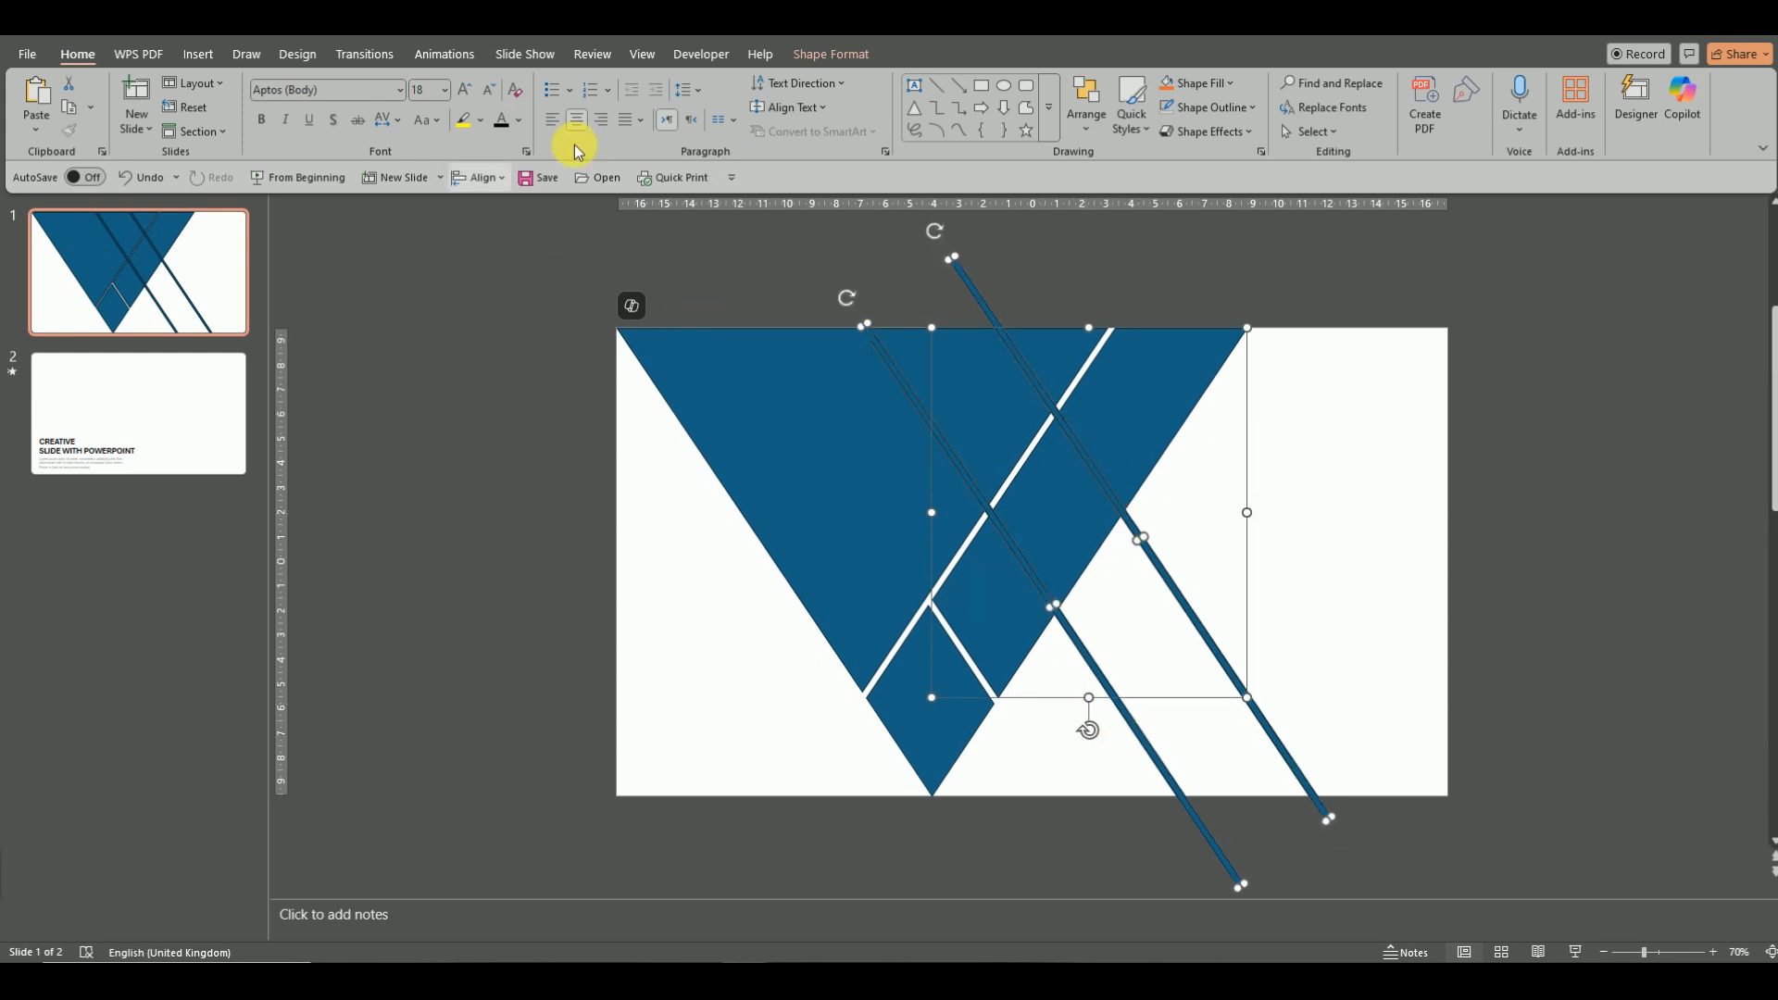
pyautogui.click(830, 53)
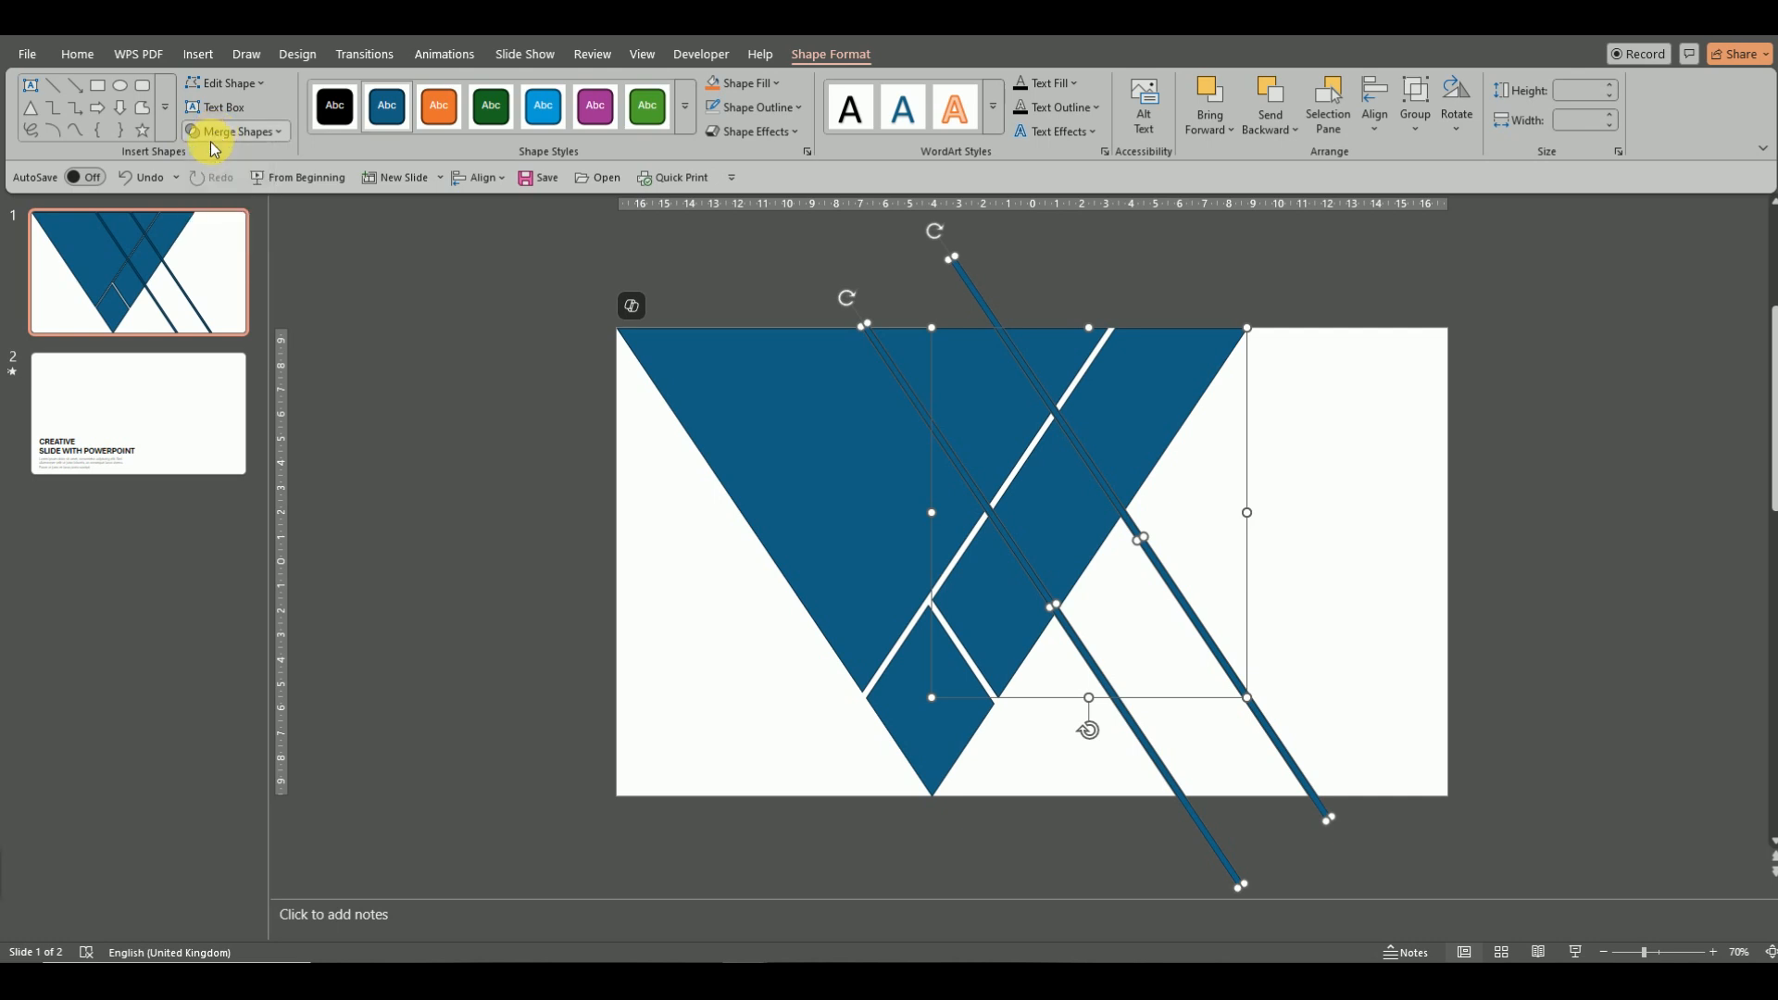
pyautogui.click(212, 138)
pyautogui.click(224, 202)
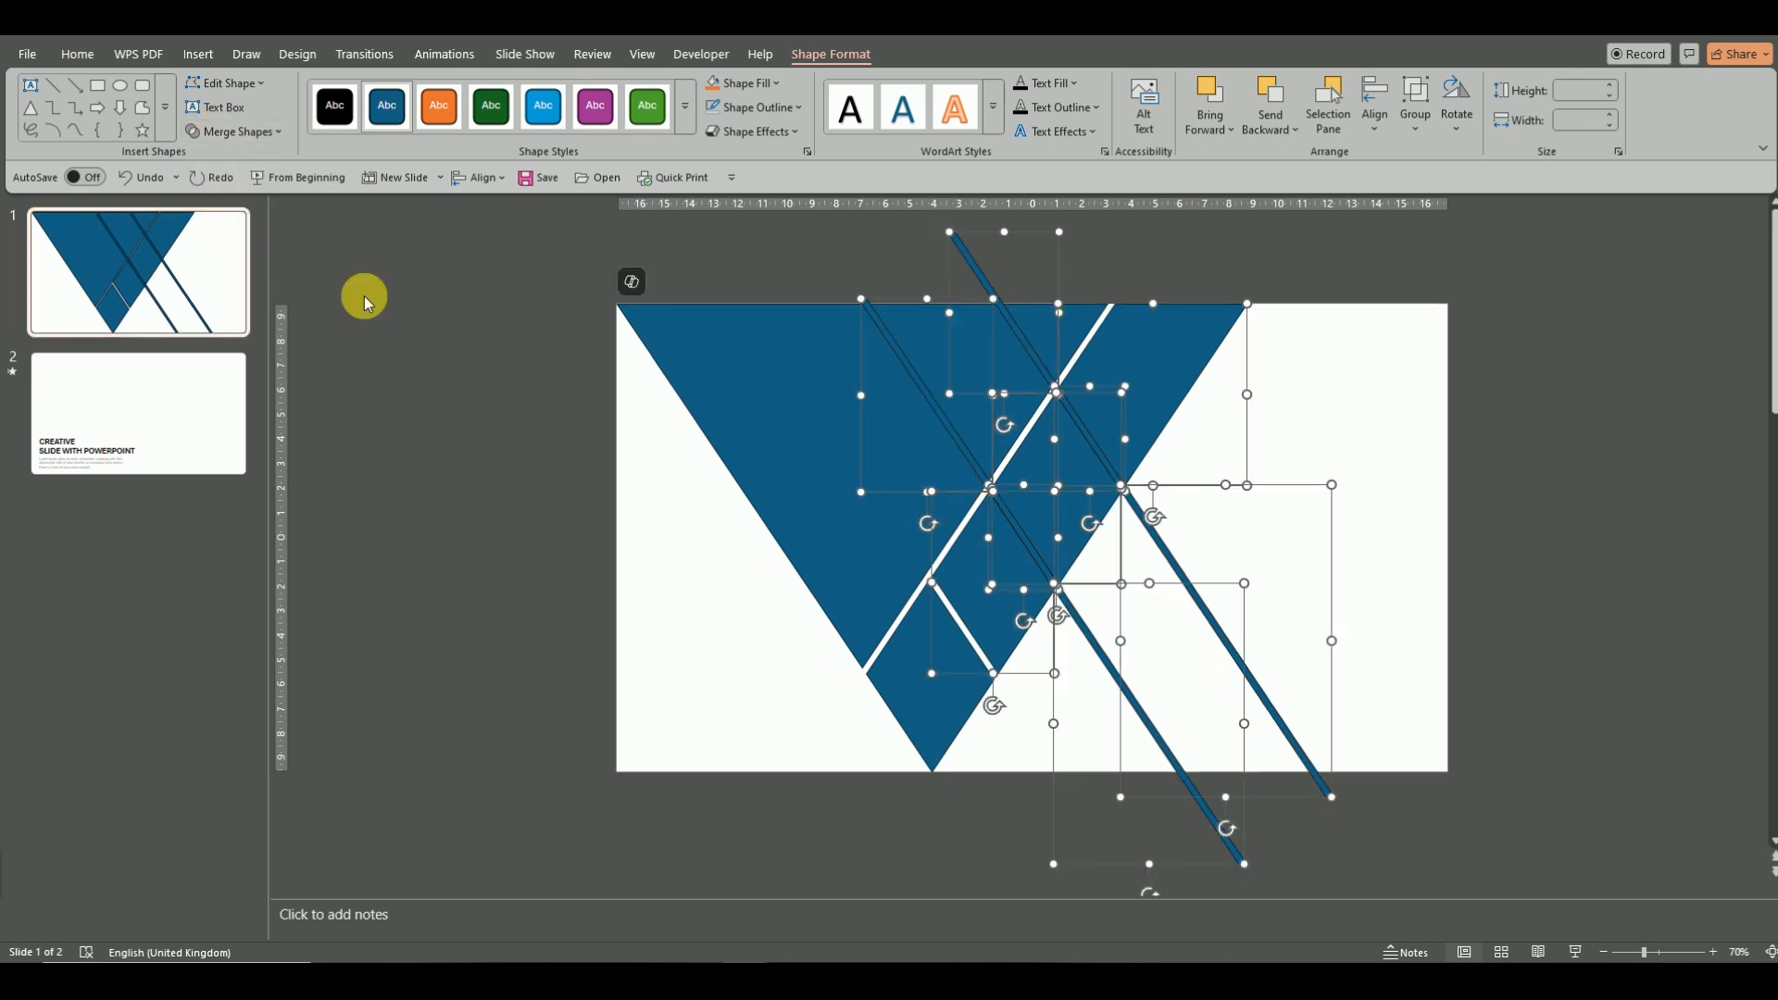
pyautogui.click(1396, 389)
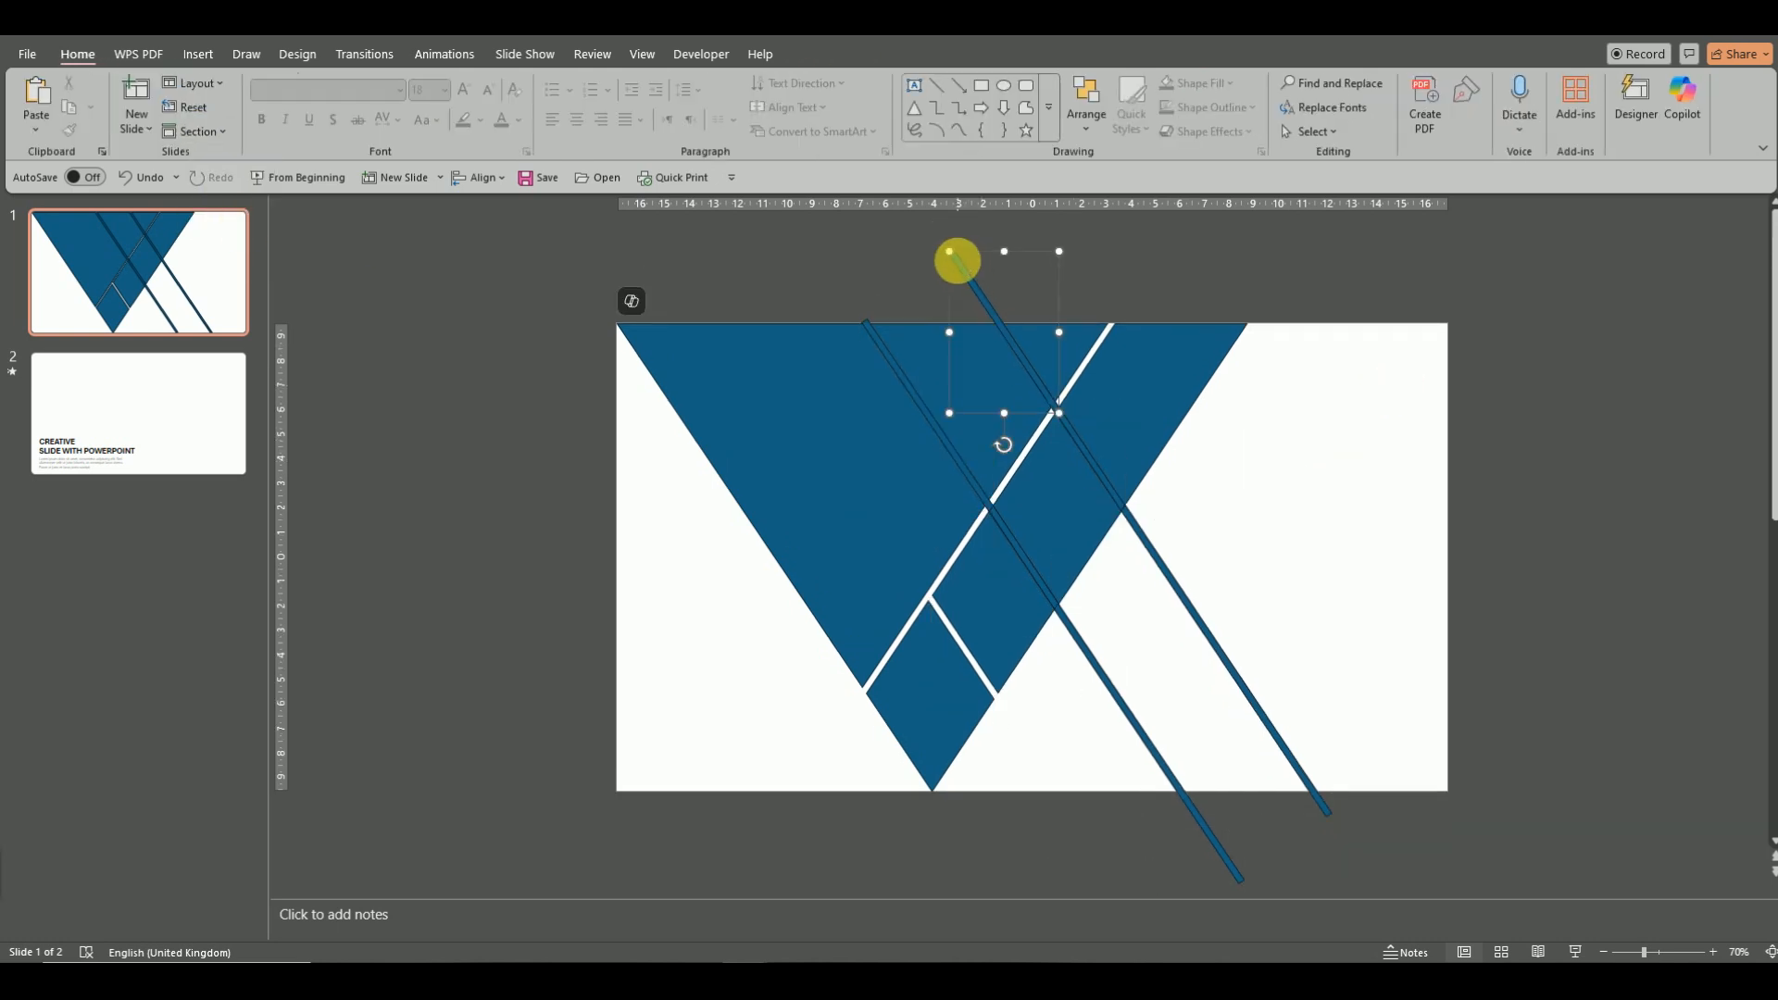
# Delete the bar fragments that extend over the large left piece and beyond the triangle's right edge.
pyautogui.click(876, 331)
pyautogui.press('Delete')
pyautogui.click(1159, 554)
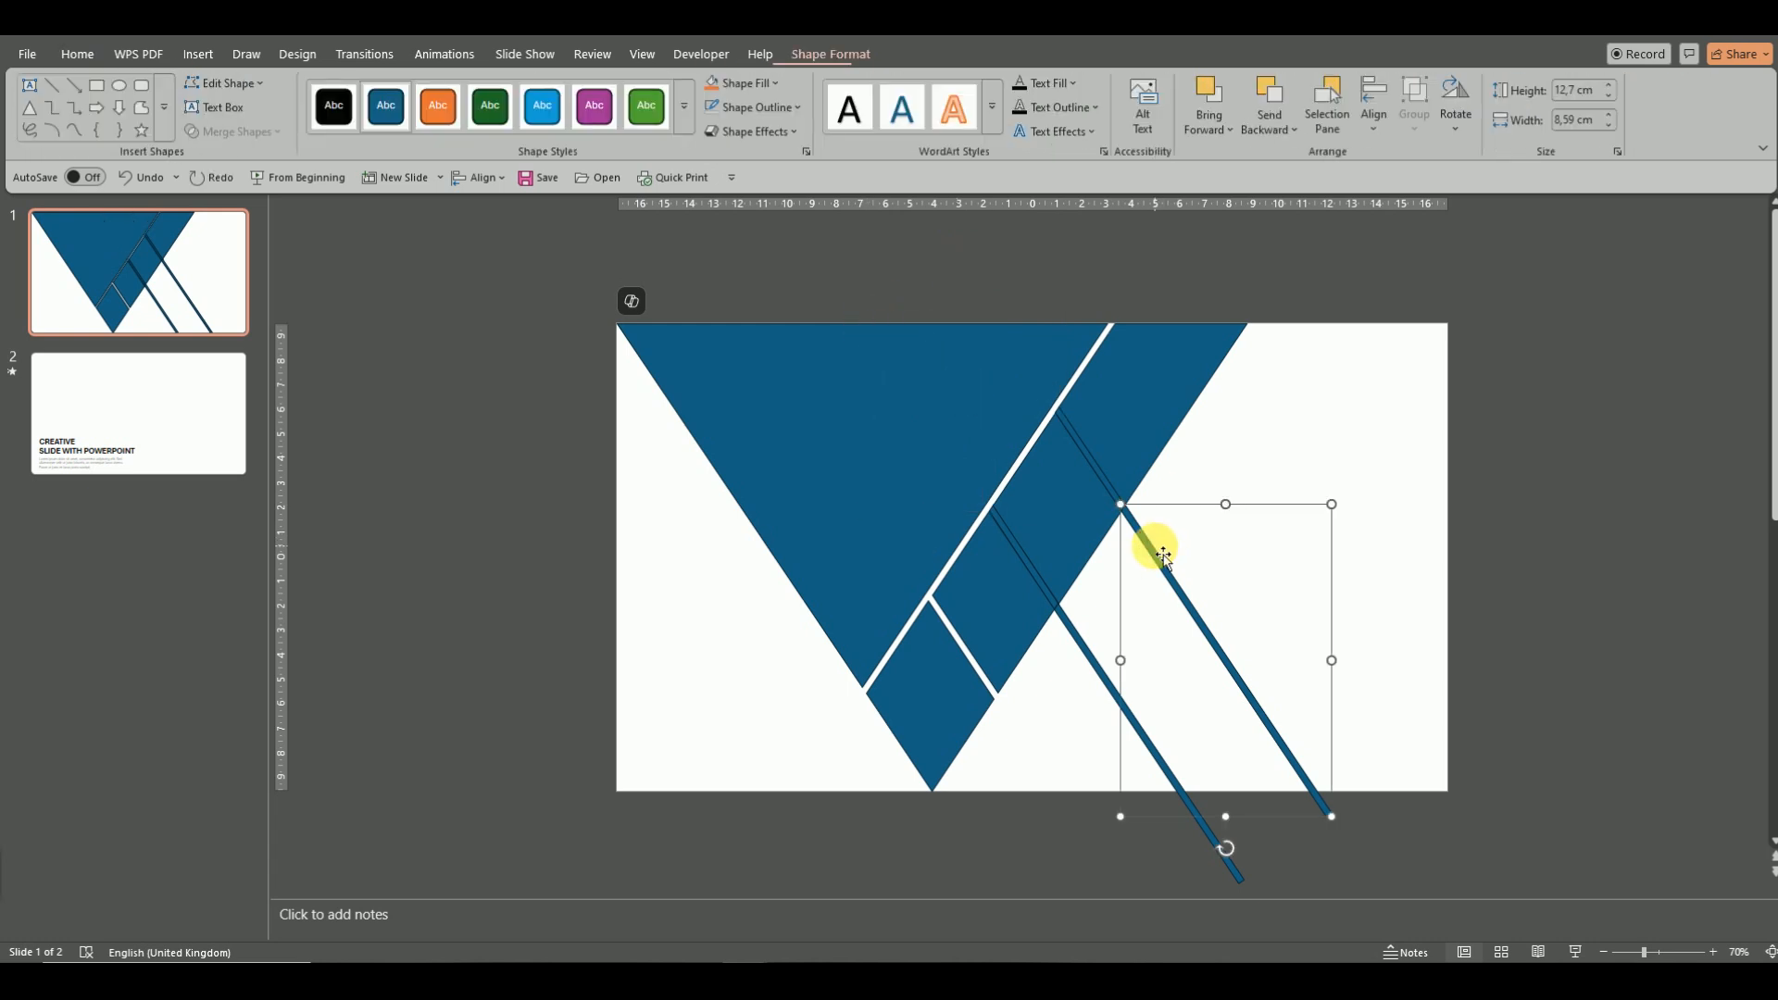
pyautogui.press('Delete')
pyautogui.click(1068, 618)
pyautogui.press('Delete')
# Delete the two bar fragments inside the right strip, leaving parallel gaps between its pieces.
pyautogui.click(1034, 574)
pyautogui.press('Delete')
pyautogui.click(1128, 507)
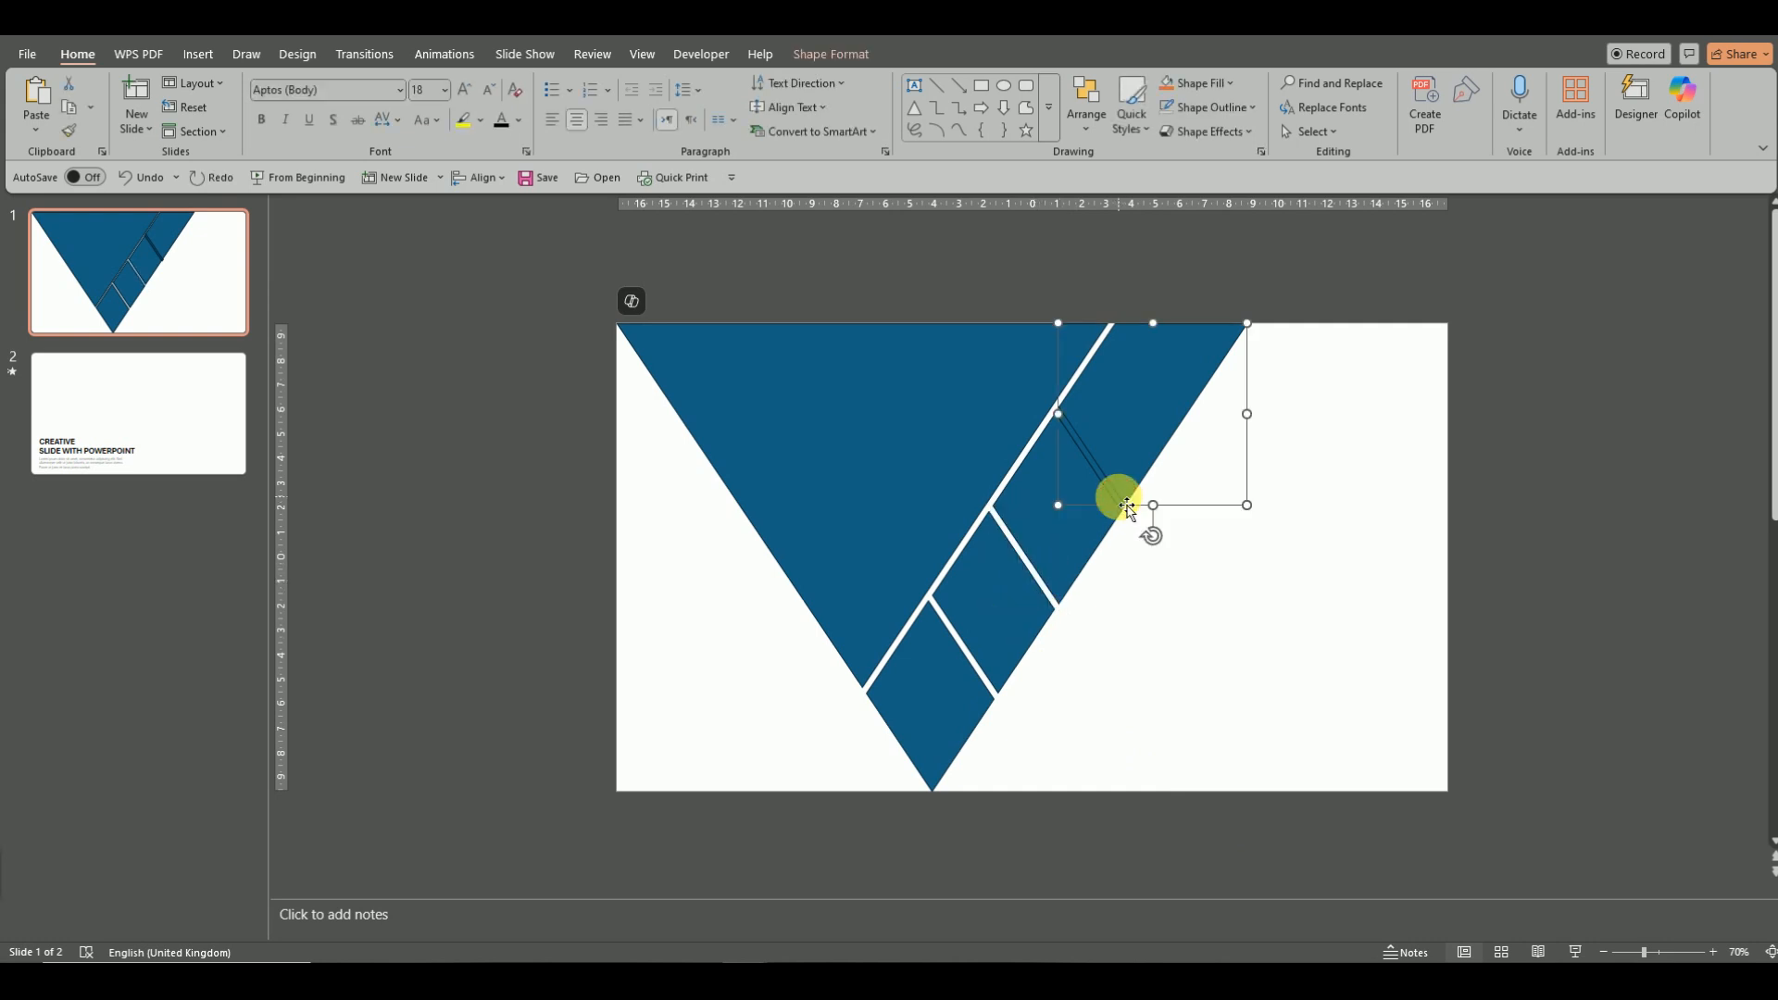
pyautogui.press('Delete')
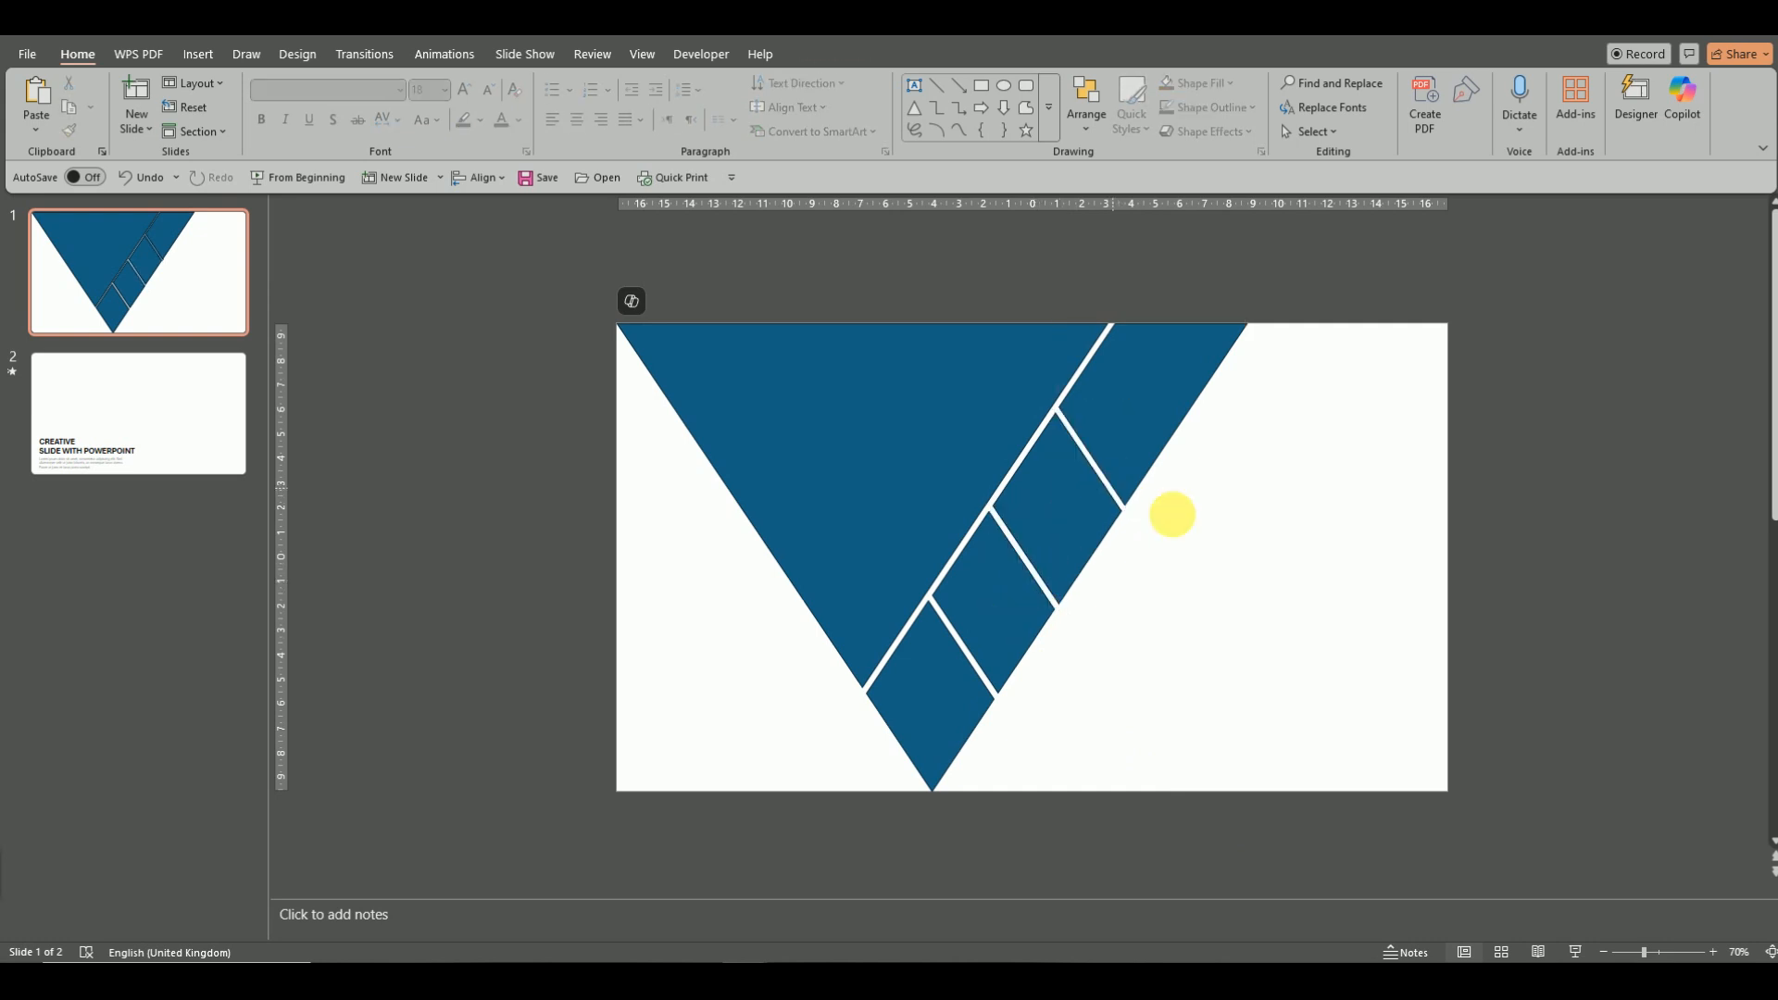
# Union the large left piece with the three upper pieces of the right strip, excluding the lower tip.
pyautogui.click(1157, 424)
pyautogui.keyDown('shift'); pyautogui.click(1030, 516); pyautogui.keyUp('shift')
pyautogui.keyDown('shift'); pyautogui.click(964, 583); pyautogui.keyUp('shift')
pyautogui.keyDown('shift'); pyautogui.click(923, 553); pyautogui.keyUp('shift')
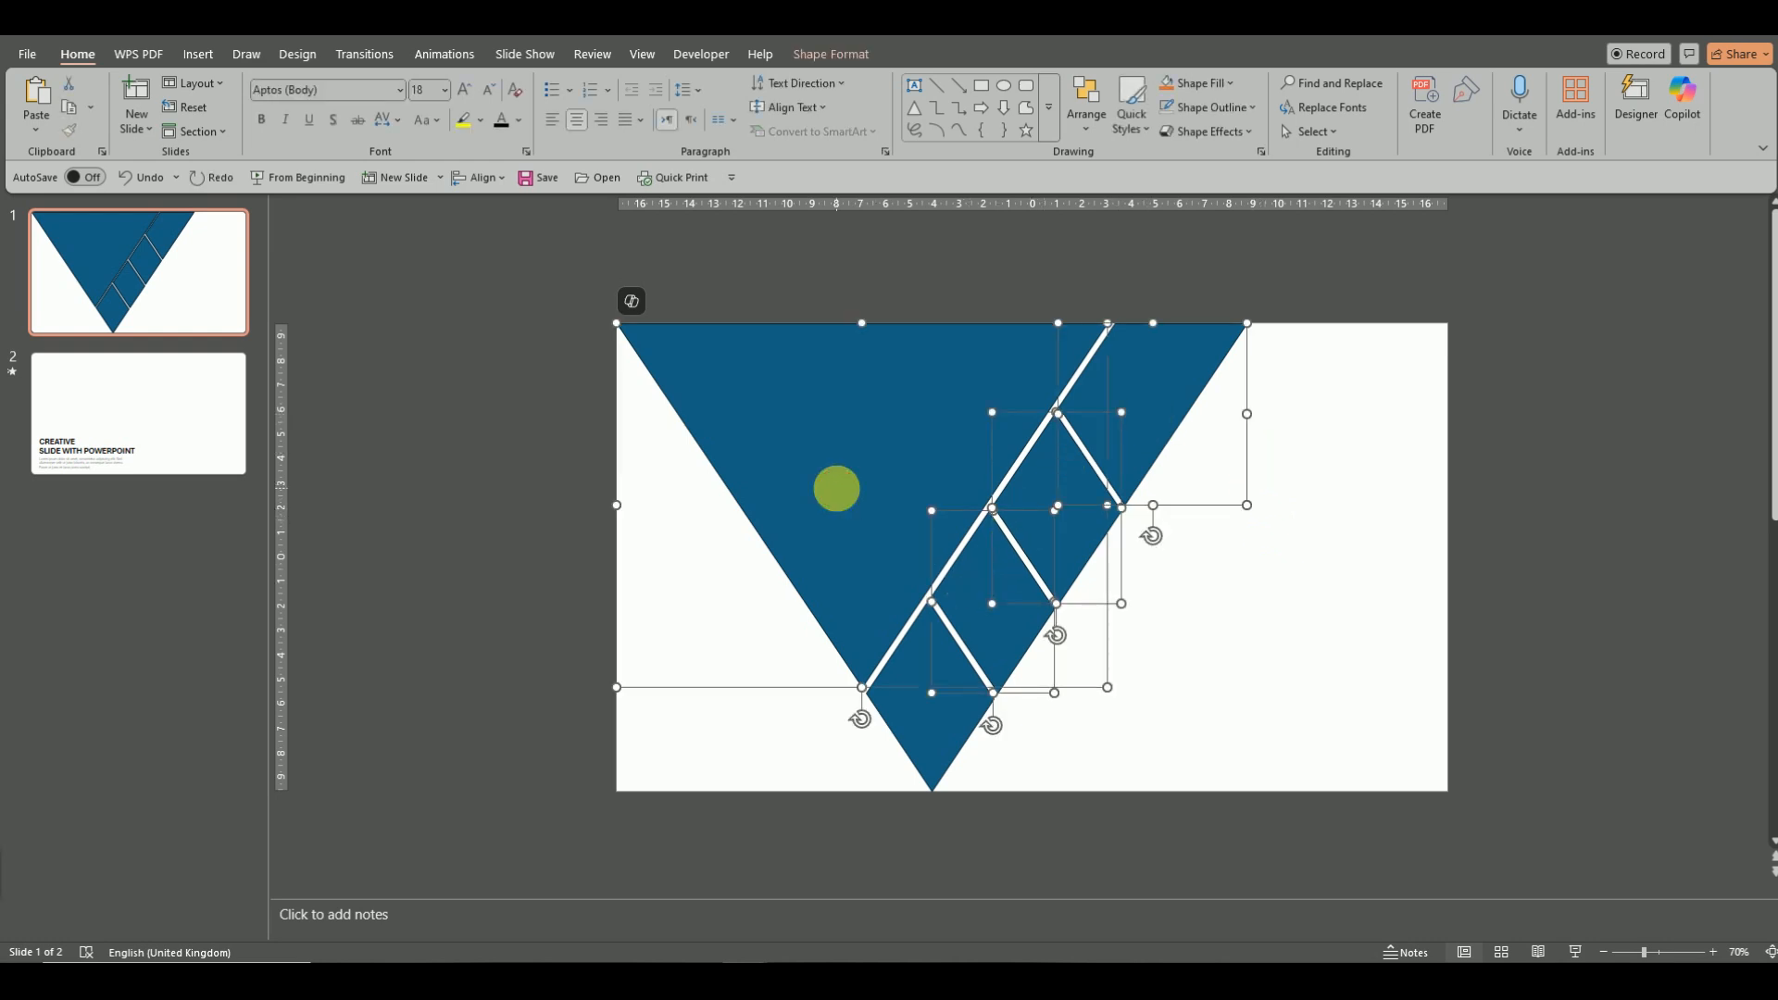
pyautogui.click(812, 66)
pyautogui.click(236, 131)
pyautogui.click(250, 157)
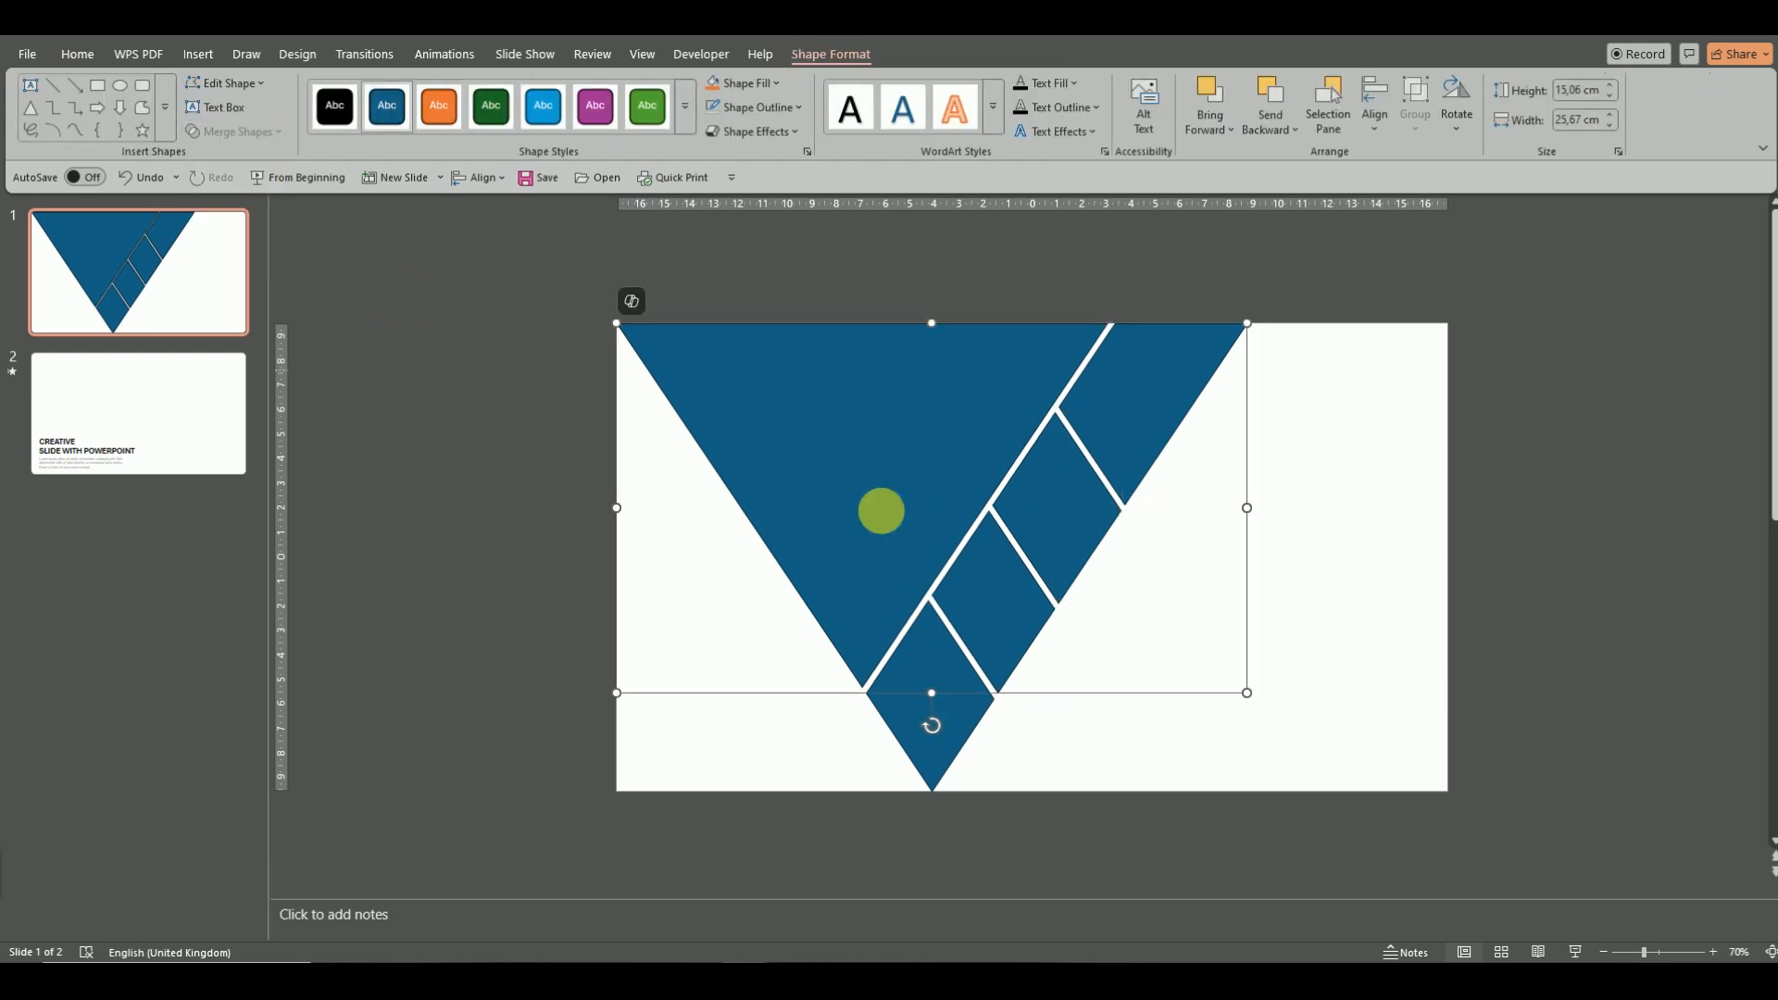
pyautogui.click(1336, 530)
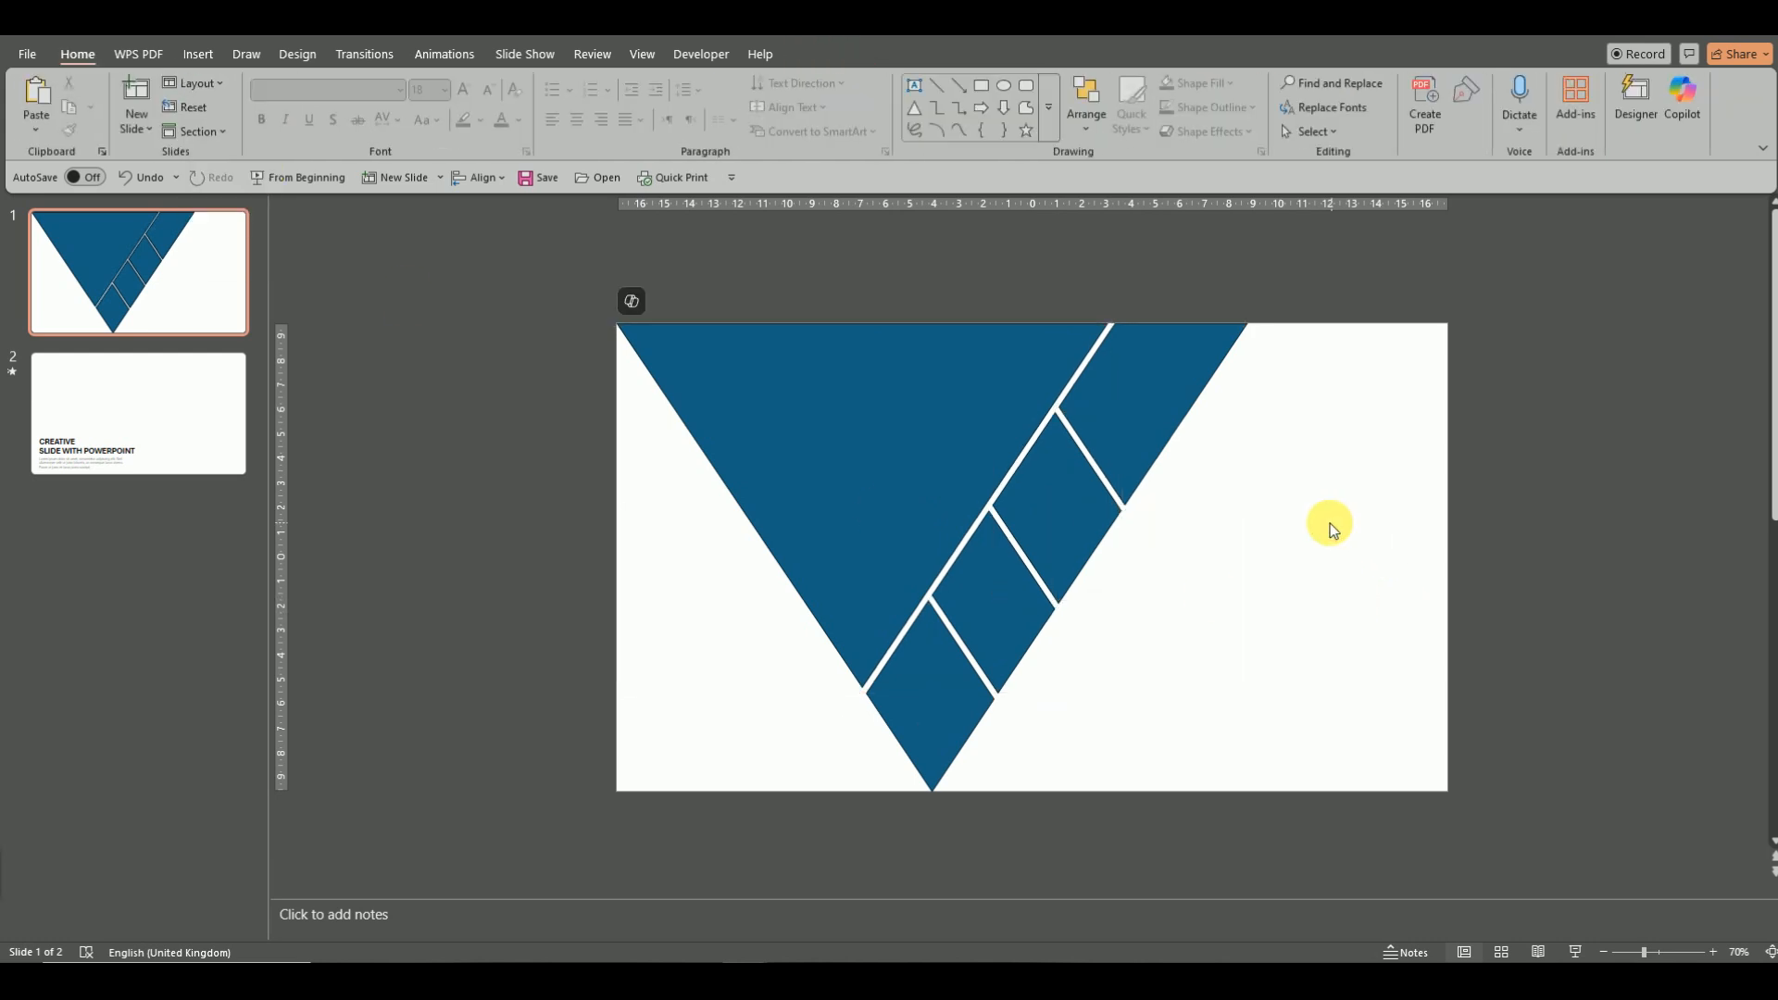
# Try moving the united pieces as one shape, and undo the move.
pyautogui.moveTo(848, 509); pyautogui.dragTo(942, 469)
pyautogui.hotkey('ctrl', 'z')
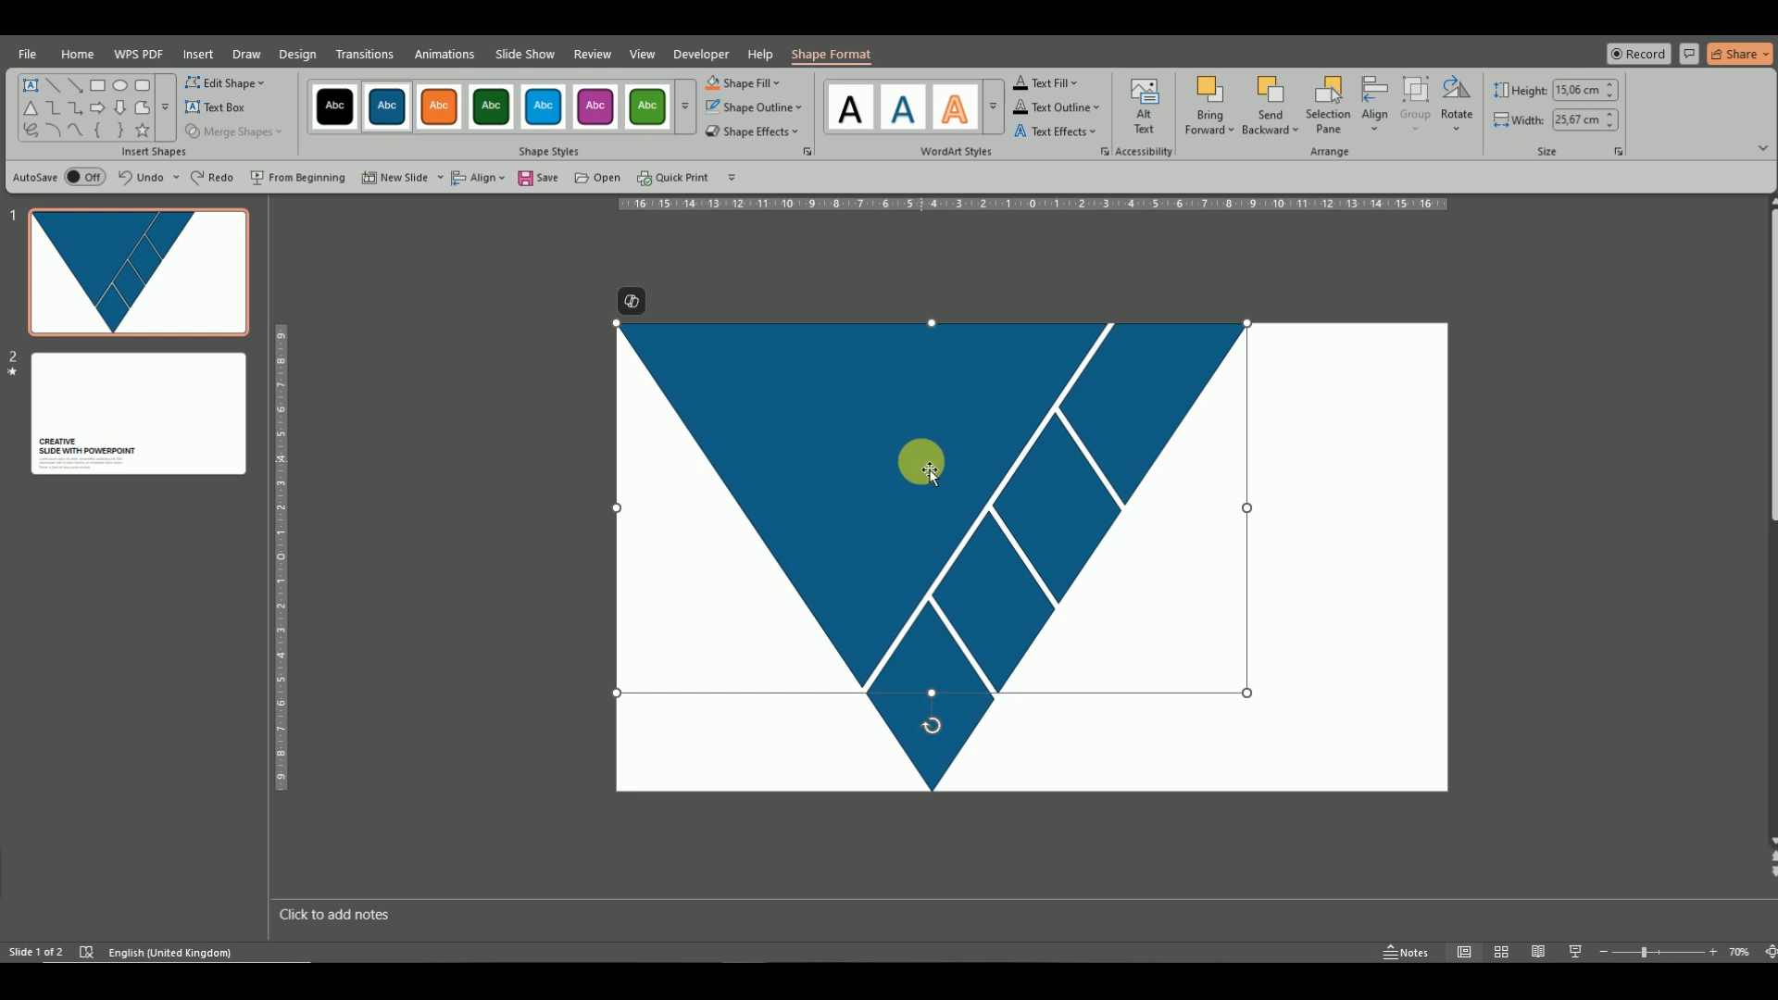
pyautogui.click(1369, 487)
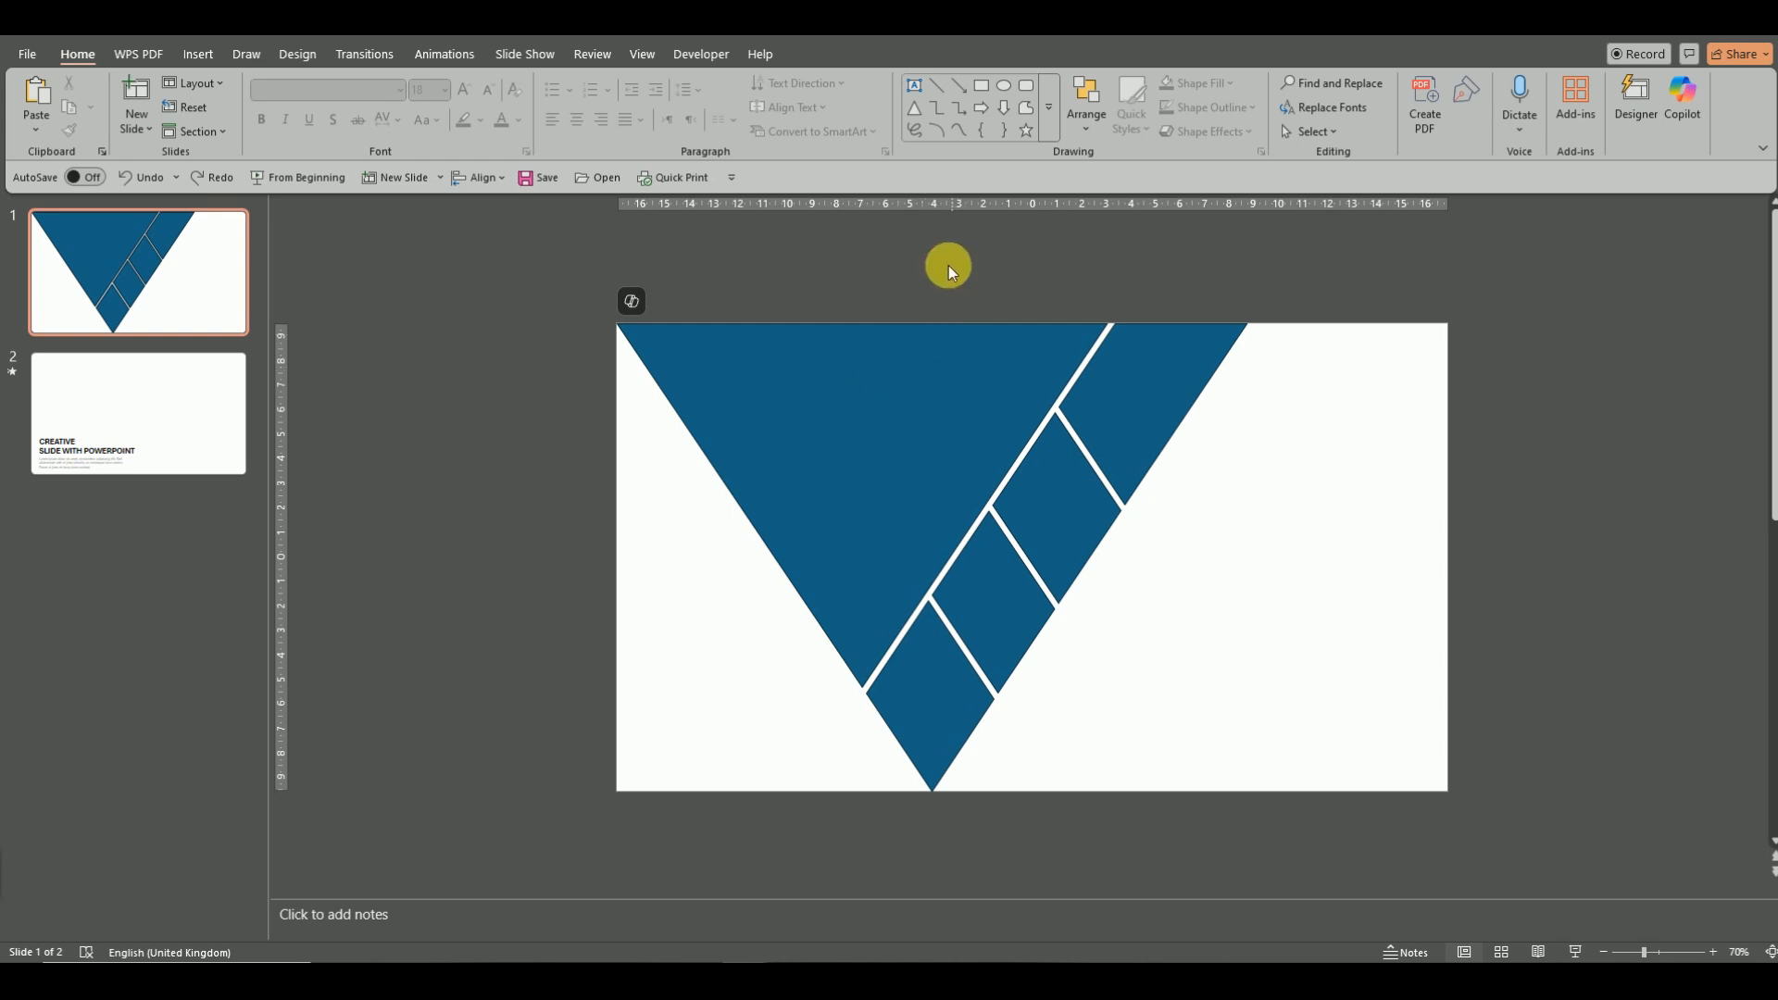
# Draw a rectangle about 12 cm high over the triangle's left corner and narrow it from its right side.
pyautogui.click(983, 88)
pyautogui.moveTo(560, 280)
pyautogui.mouseDown()
pyautogui.moveTo(762, 481)
pyautogui.moveTo(731, 576)
pyautogui.mouseUp()
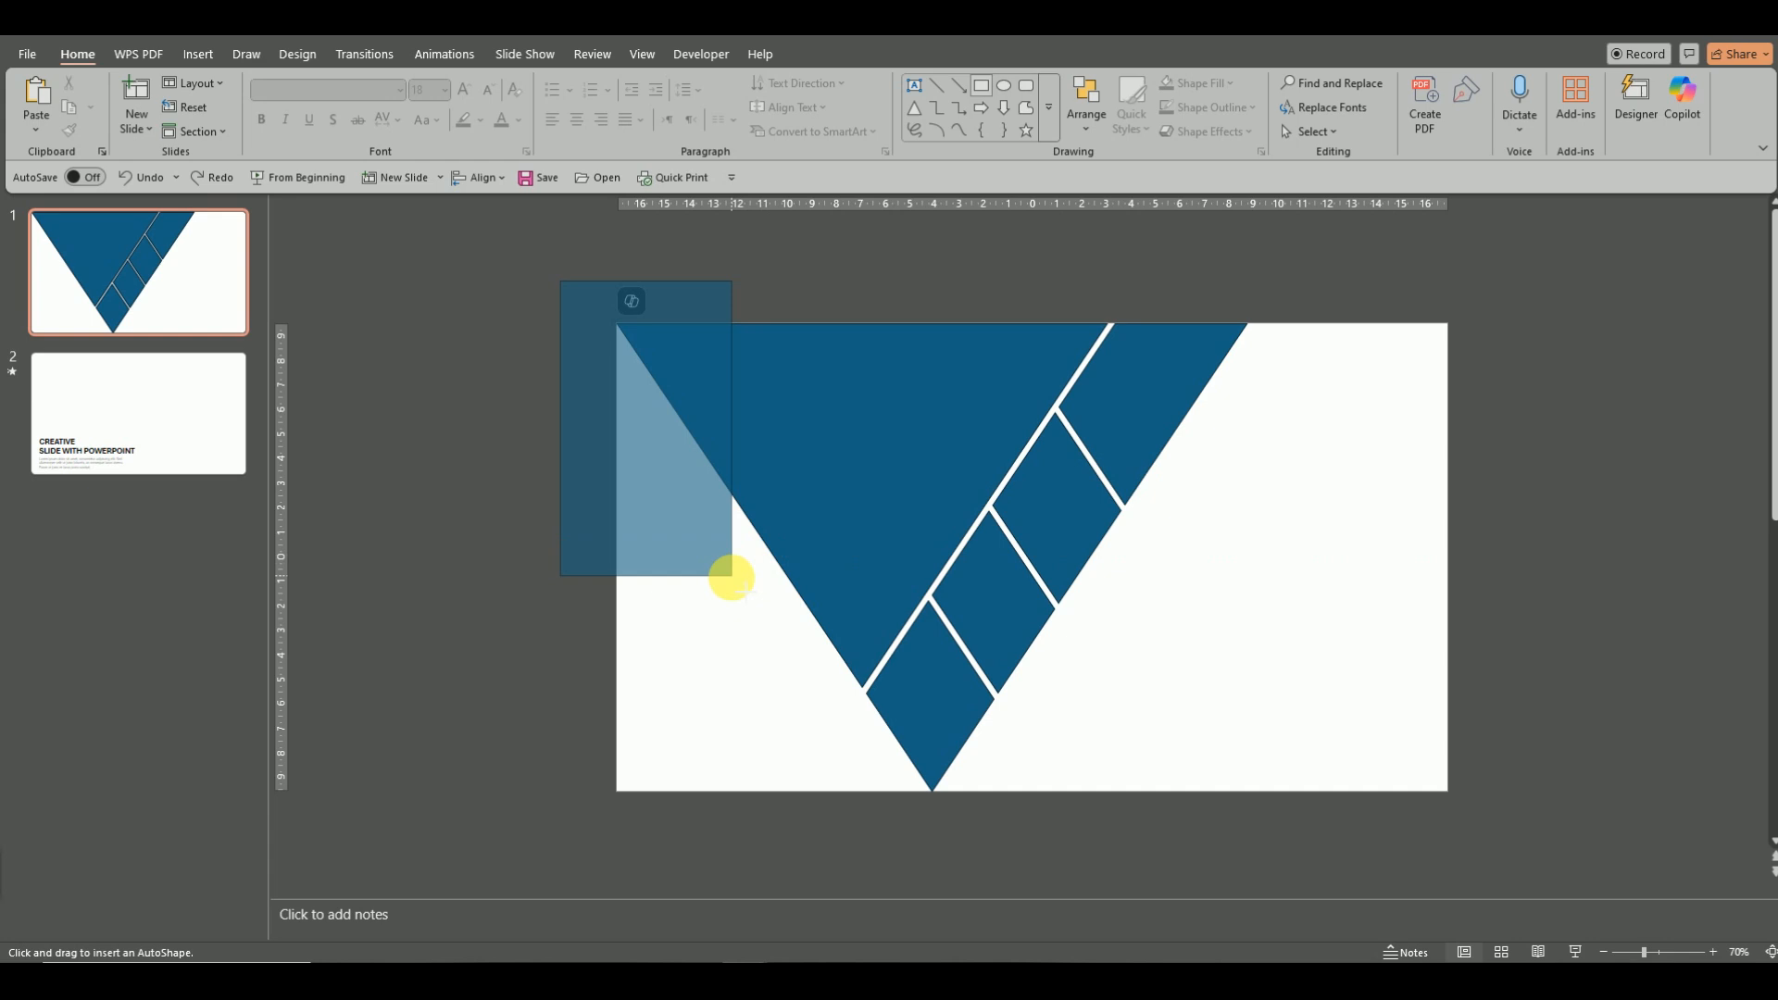
pyautogui.moveTo(731, 576); pyautogui.dragTo(732, 576)
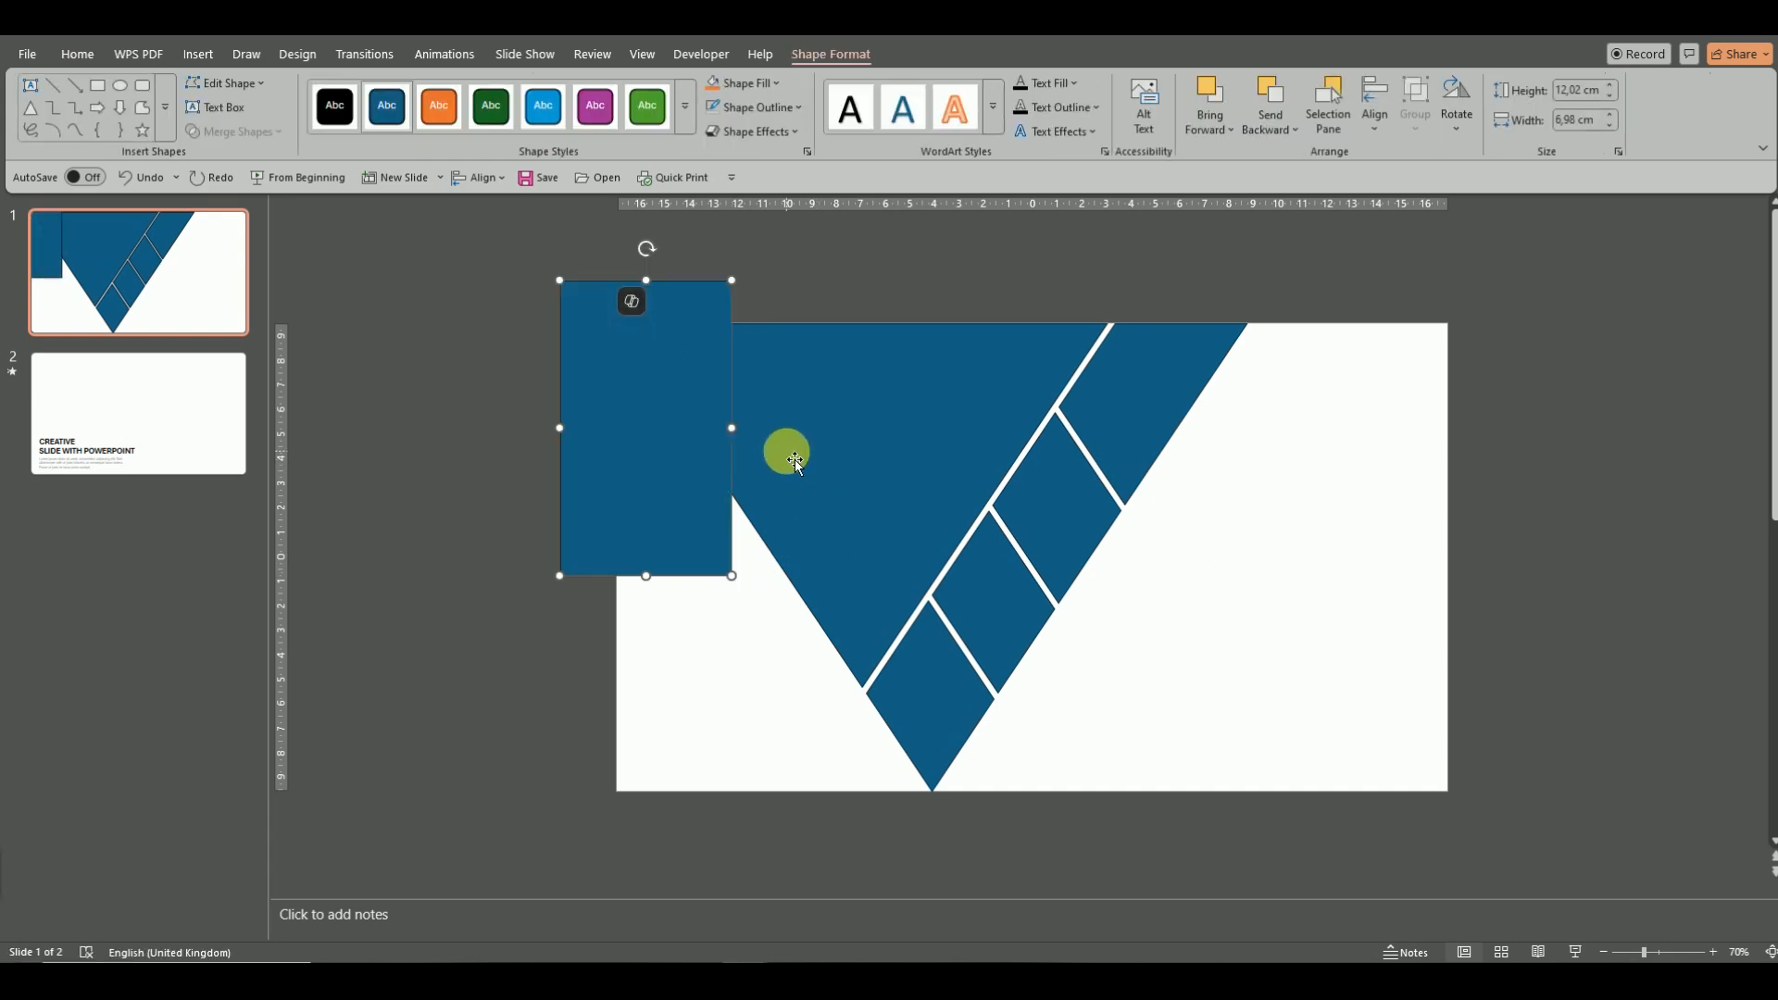
pyautogui.moveTo(732, 429)
pyautogui.mouseDown()
pyautogui.moveTo(703, 435)
pyautogui.moveTo(718, 448)
pyautogui.mouseUp()
# Fragment the united triangle shape with the rectangle covering its left corner.
pyautogui.click(738, 413)
pyautogui.keyDown('shift'); pyautogui.click(631, 436); pyautogui.keyUp('shift')
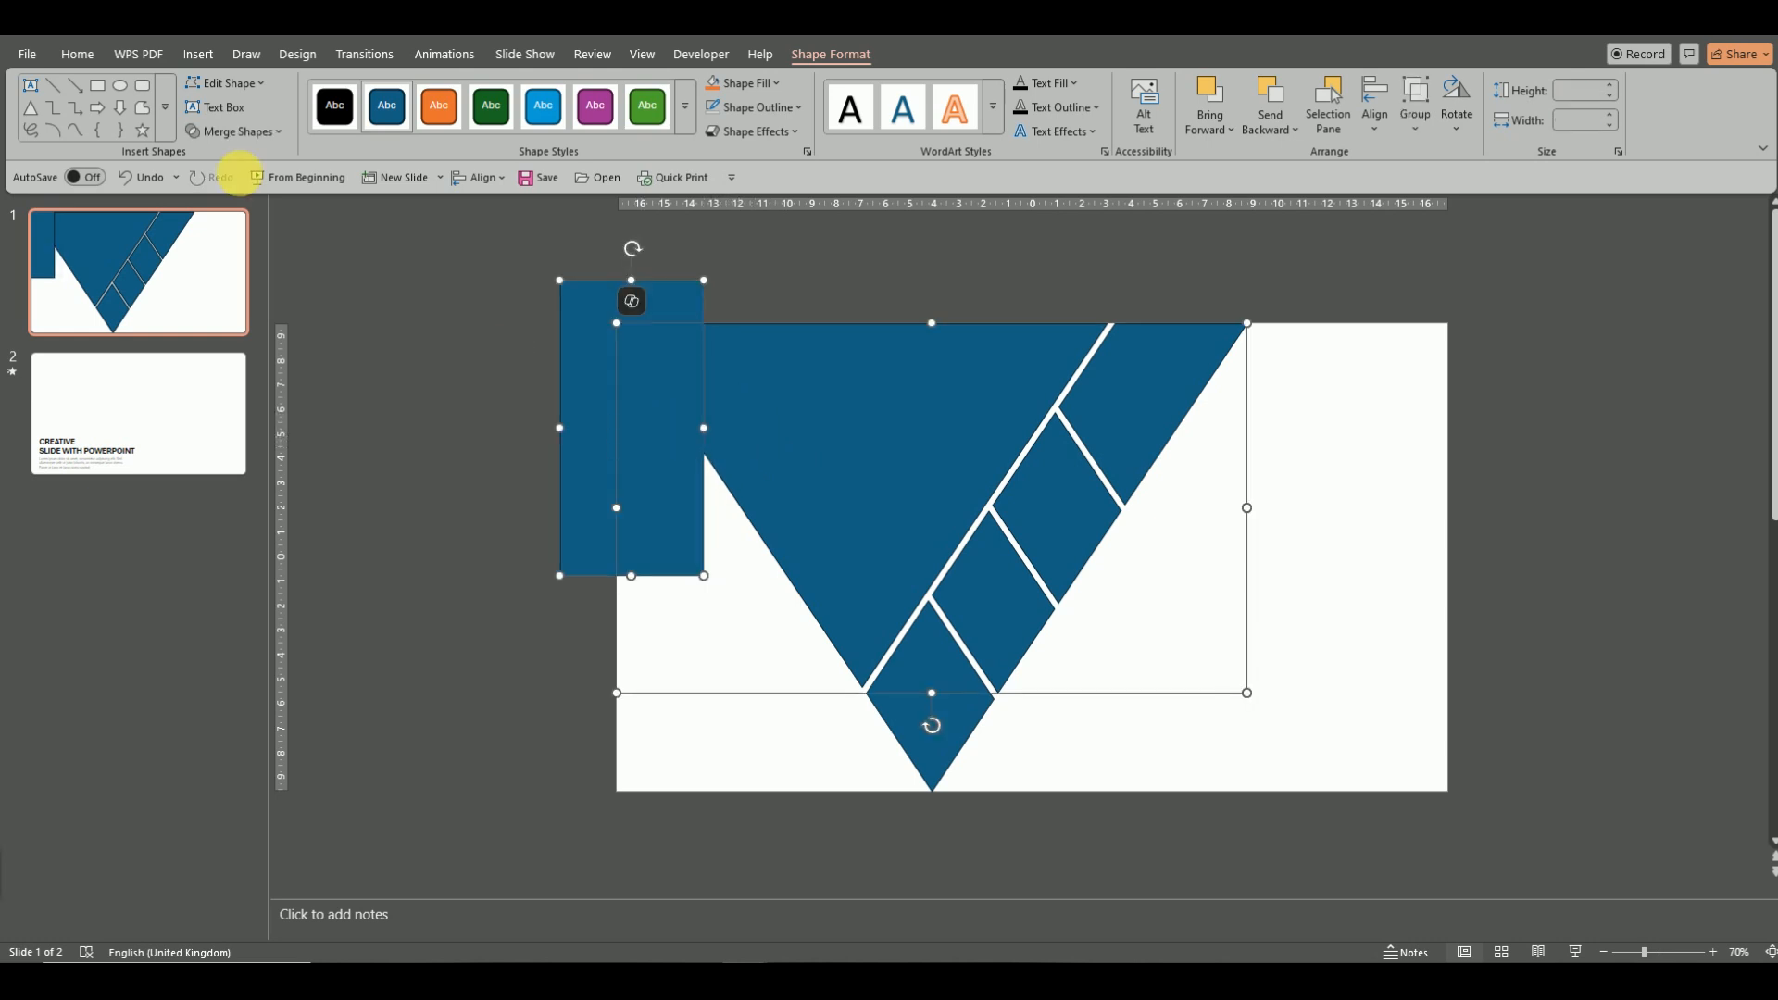
pyautogui.click(212, 135)
pyautogui.click(226, 205)
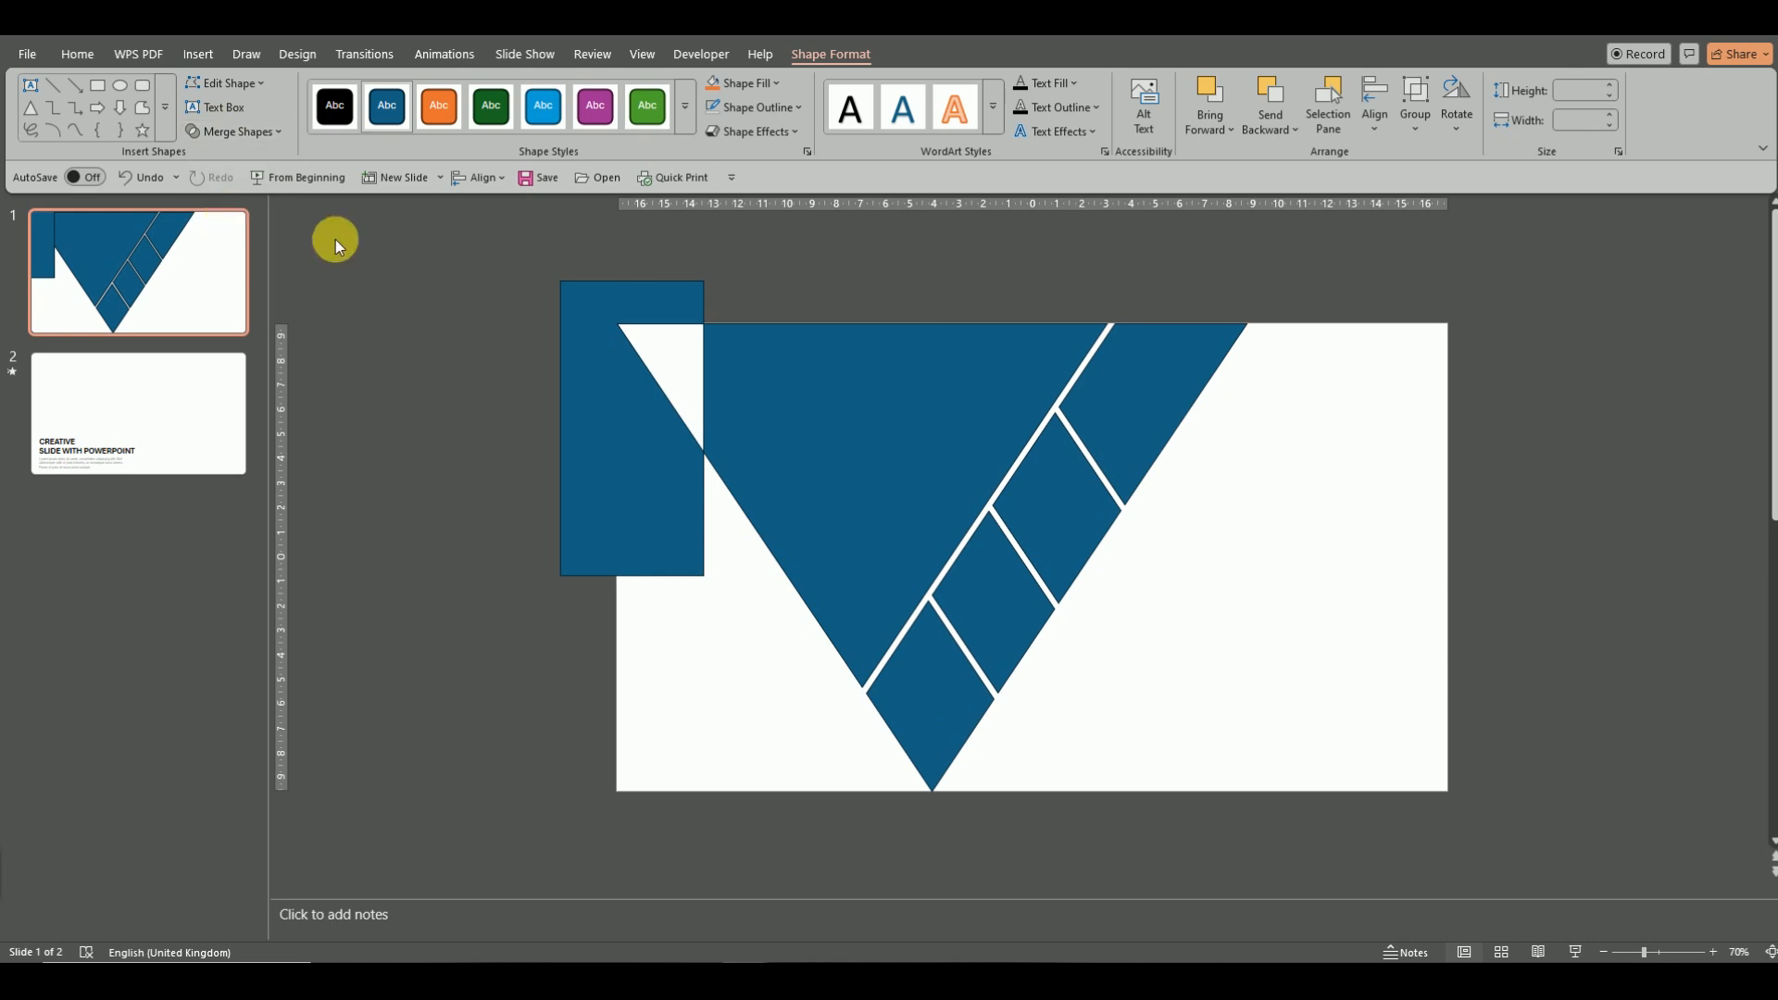
pyautogui.click(746, 263)
# Delete the triangle's cut-off left corner and the remaining rectangle fragment, leaving a straight vertical left edge.
pyautogui.click(674, 348)
pyautogui.press('Delete')
pyautogui.click(639, 413)
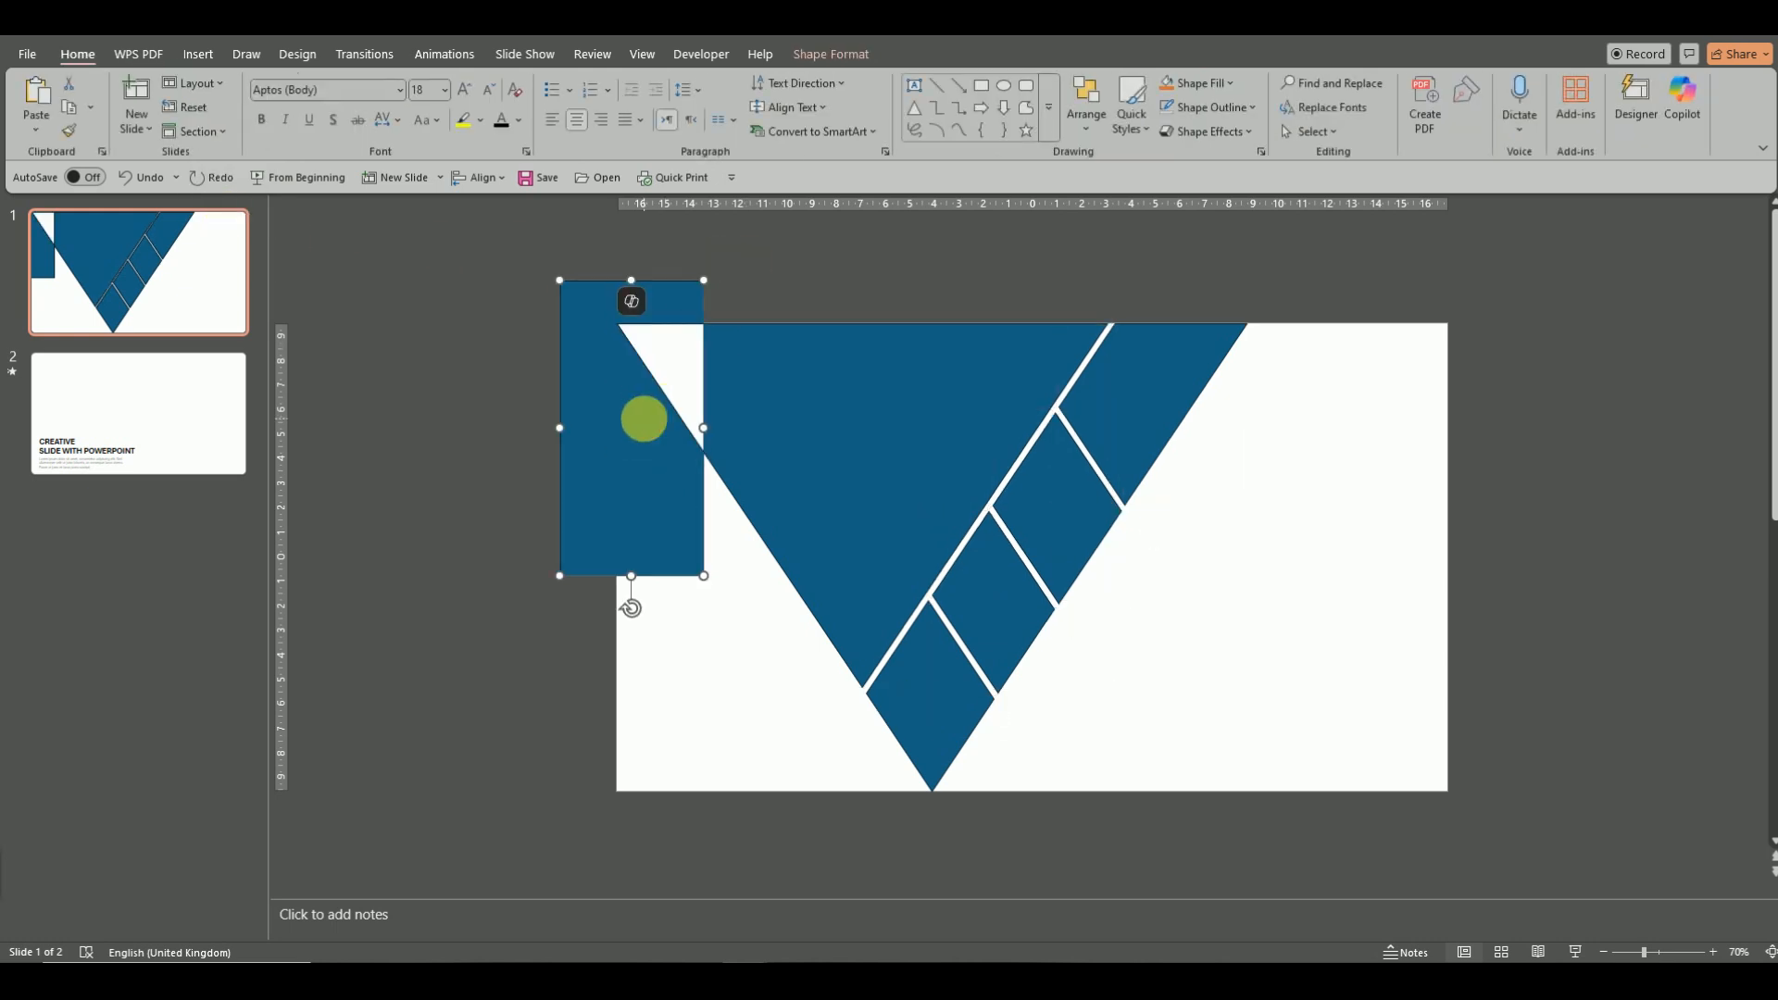
pyautogui.press('Delete')
# Unite the large trimmed piece with the three upper strip pieces, leaving out the bottom diamond.
pyautogui.click(946, 437)
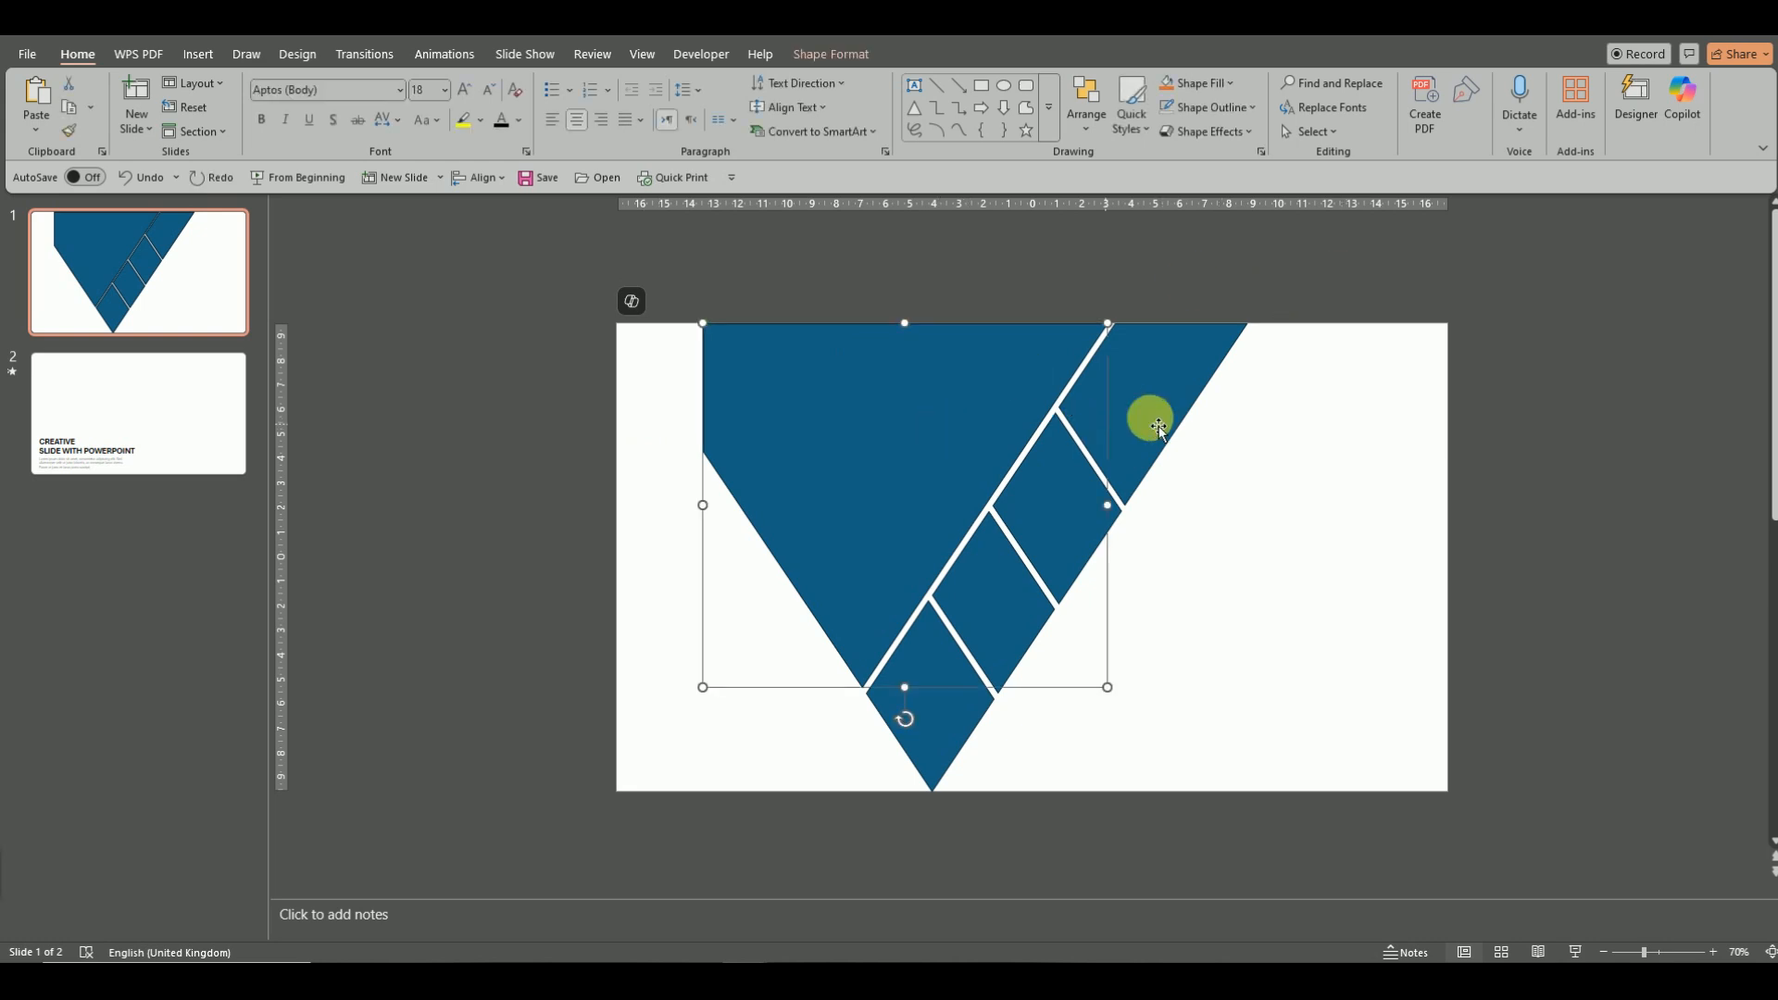
pyautogui.keyDown('shift'); pyautogui.click(1152, 409); pyautogui.keyUp('shift')
pyautogui.keyDown('shift'); pyautogui.click(1043, 516); pyautogui.keyUp('shift')
pyautogui.keyDown('shift'); pyautogui.click(1000, 596); pyautogui.keyUp('shift')
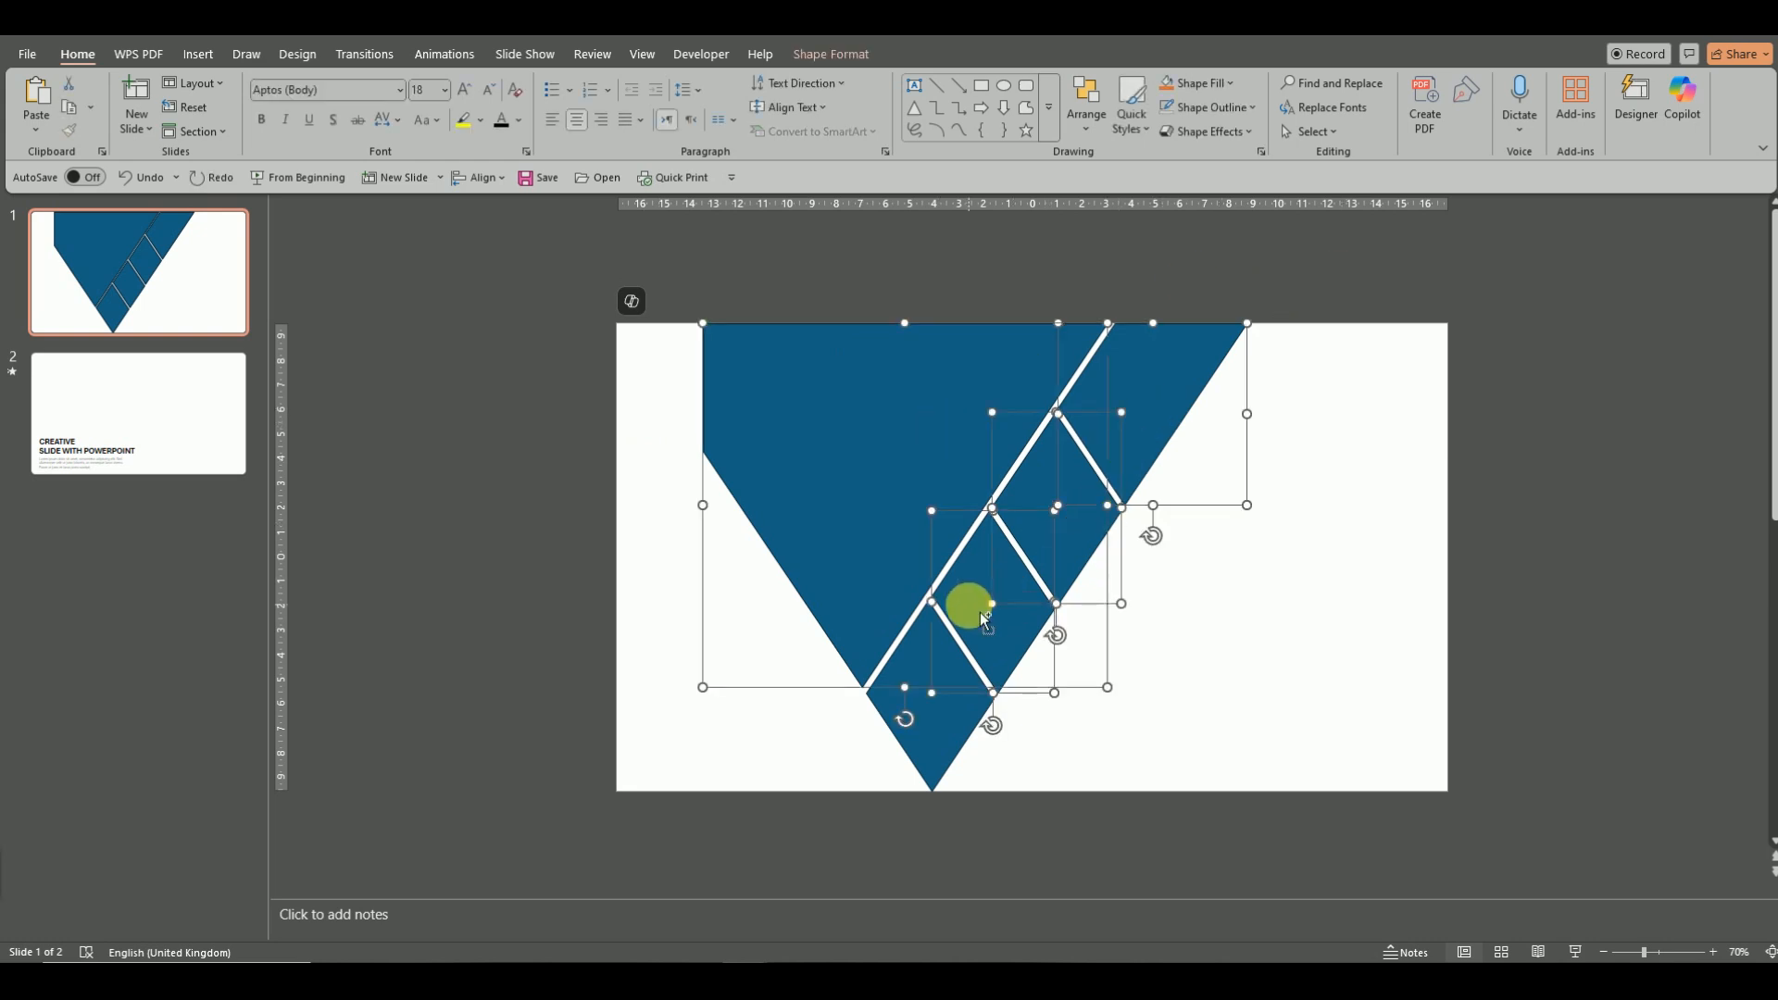
pyautogui.click(812, 56)
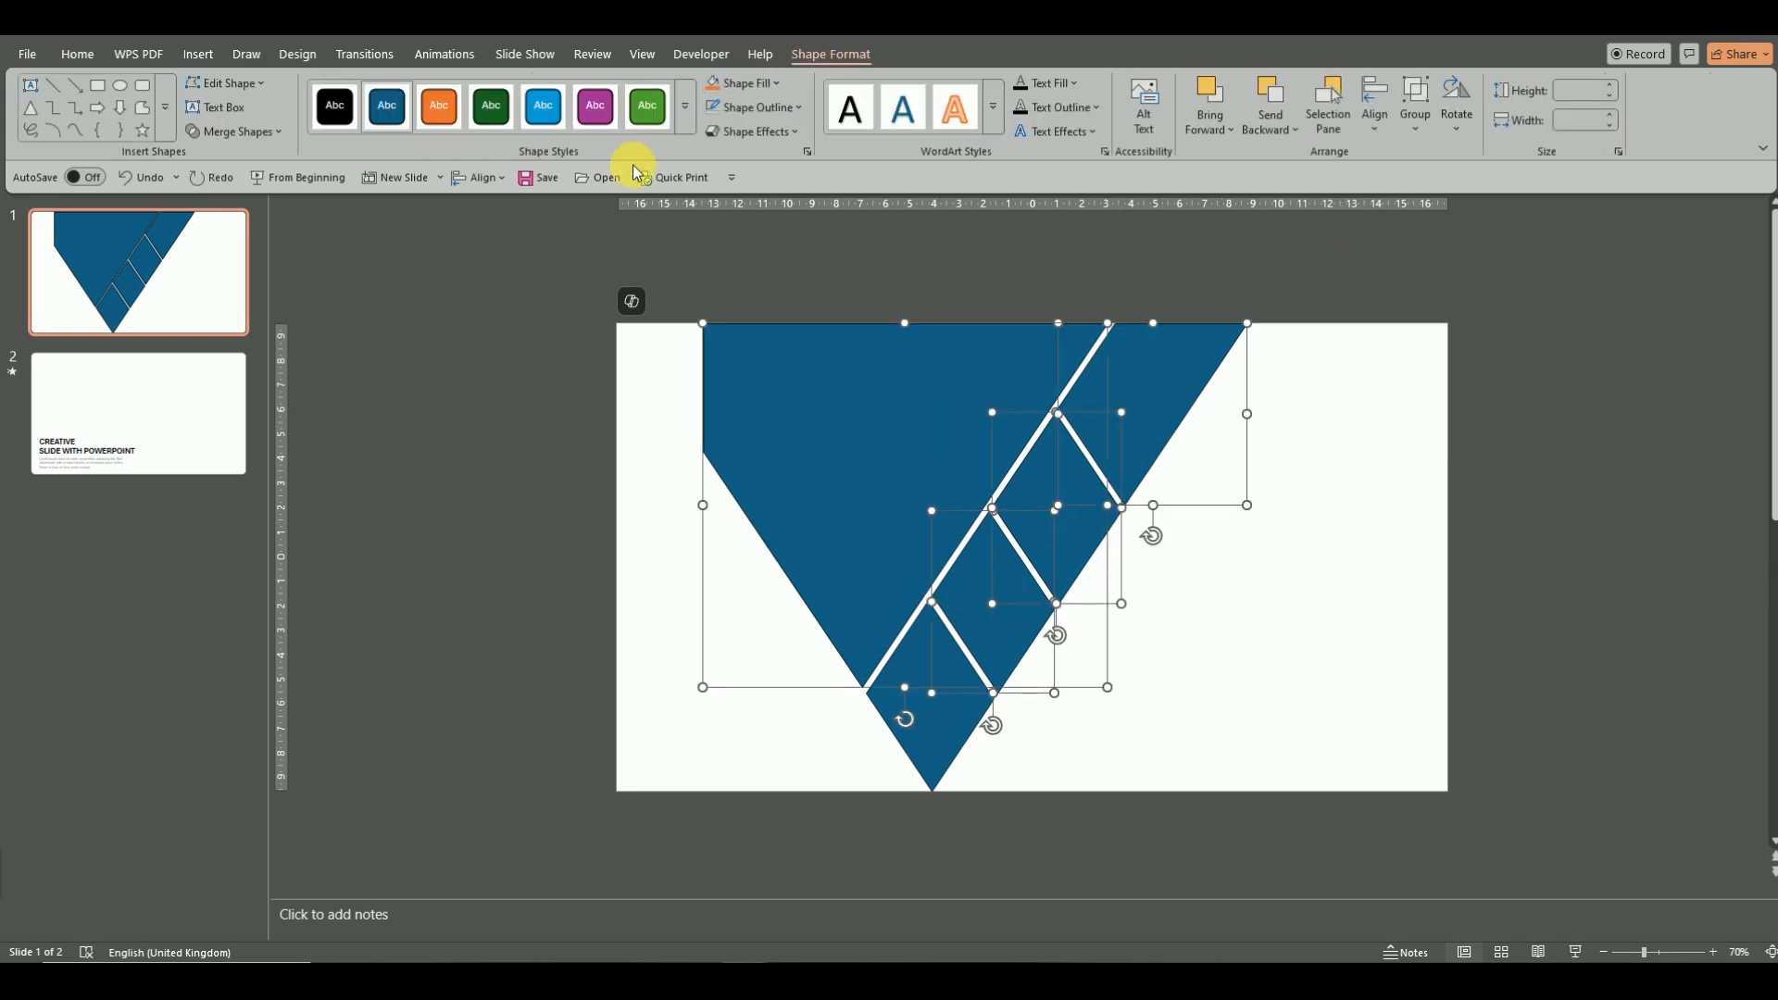
pyautogui.click(755, 132)
pyautogui.click(755, 129)
pyautogui.click(259, 131)
pyautogui.click(229, 159)
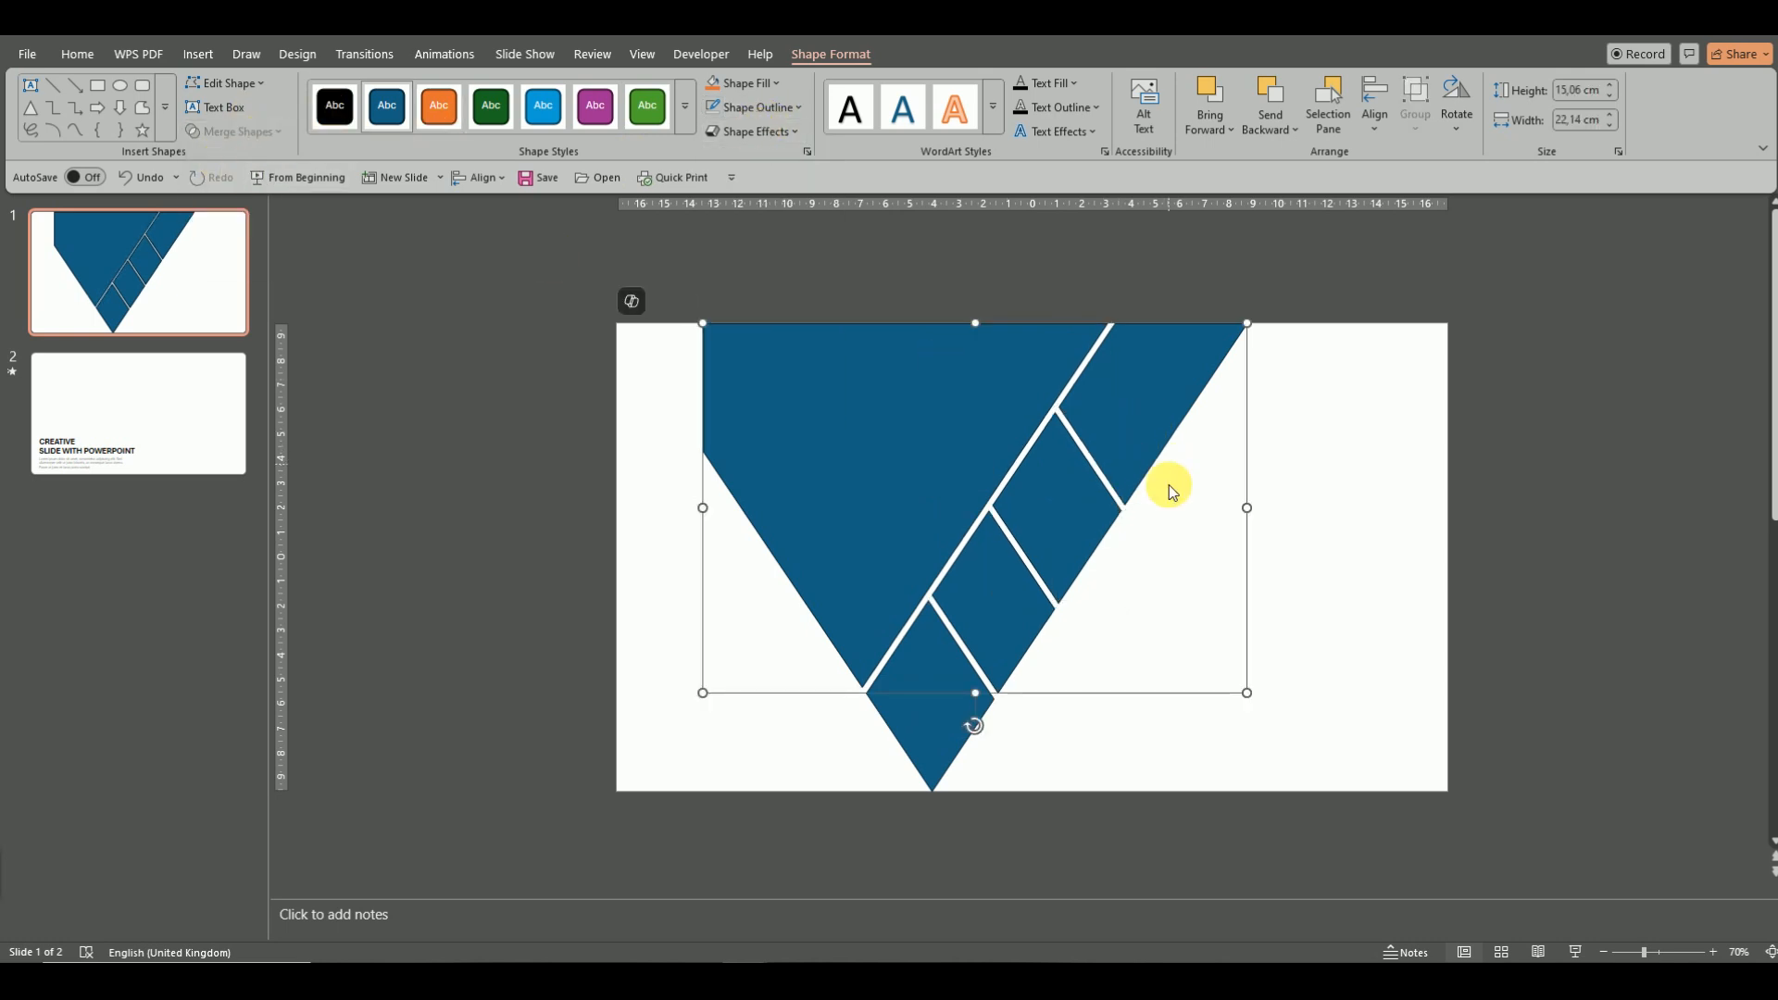
# Move the united shape and the bottom diamond together horizontally until they touch the slide's left edge.
pyautogui.moveTo(669, 286); pyautogui.dragTo(1386, 956)
pyautogui.moveTo(929, 503); pyautogui.dragTo(852, 503)
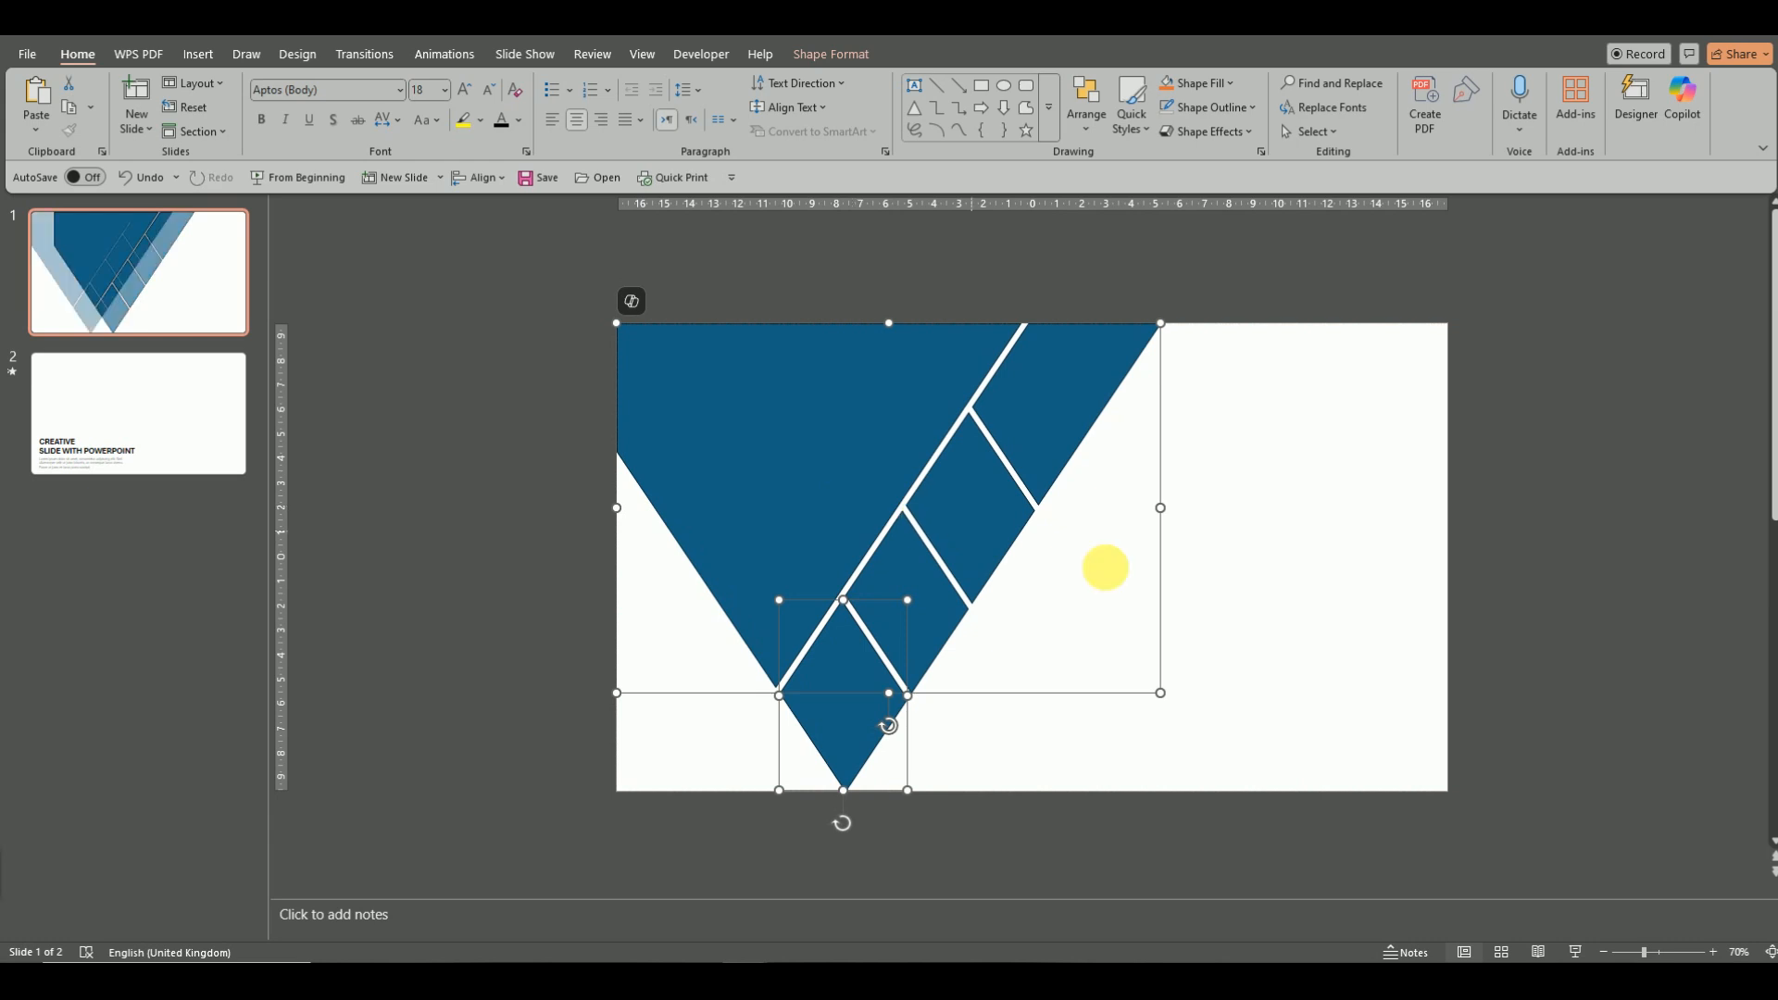
pyautogui.click(1311, 575)
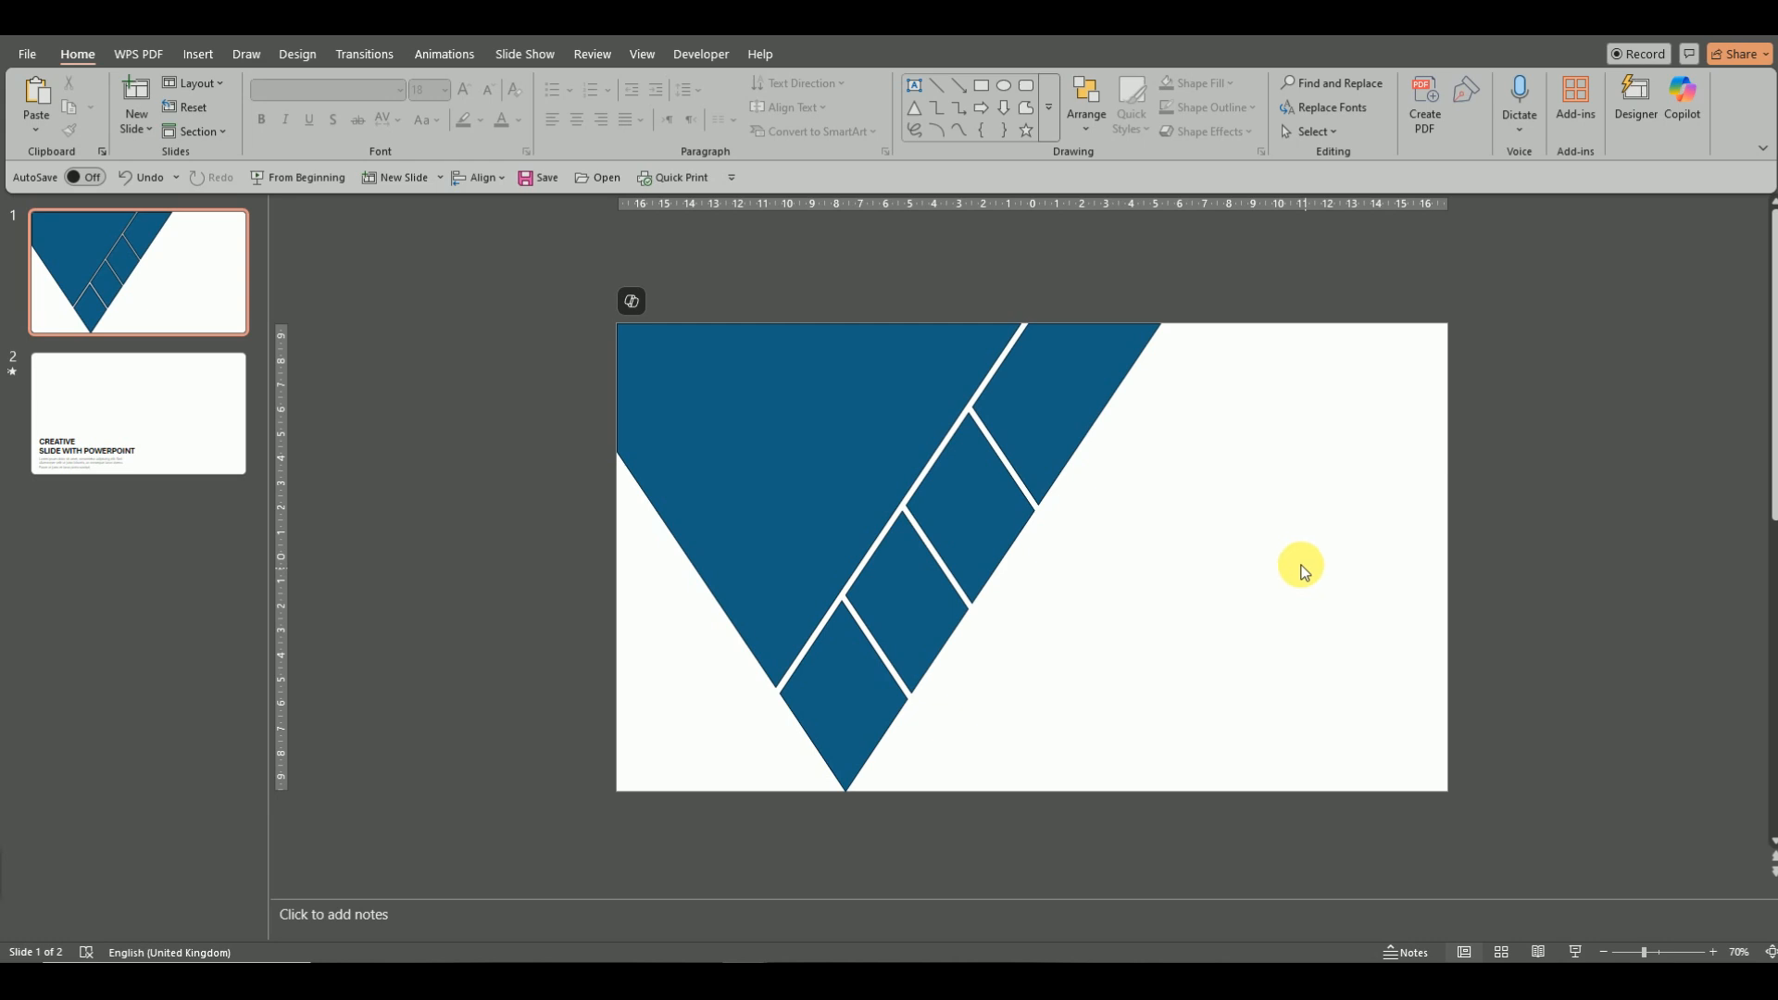
# Group the united shape with the bottom diamond and stretch the group rightward to about 24.6 cm wide.
pyautogui.moveTo(1244, 250); pyautogui.dragTo(402, 852)
pyautogui.rightClick(770, 428)
pyautogui.moveTo(963, 587)
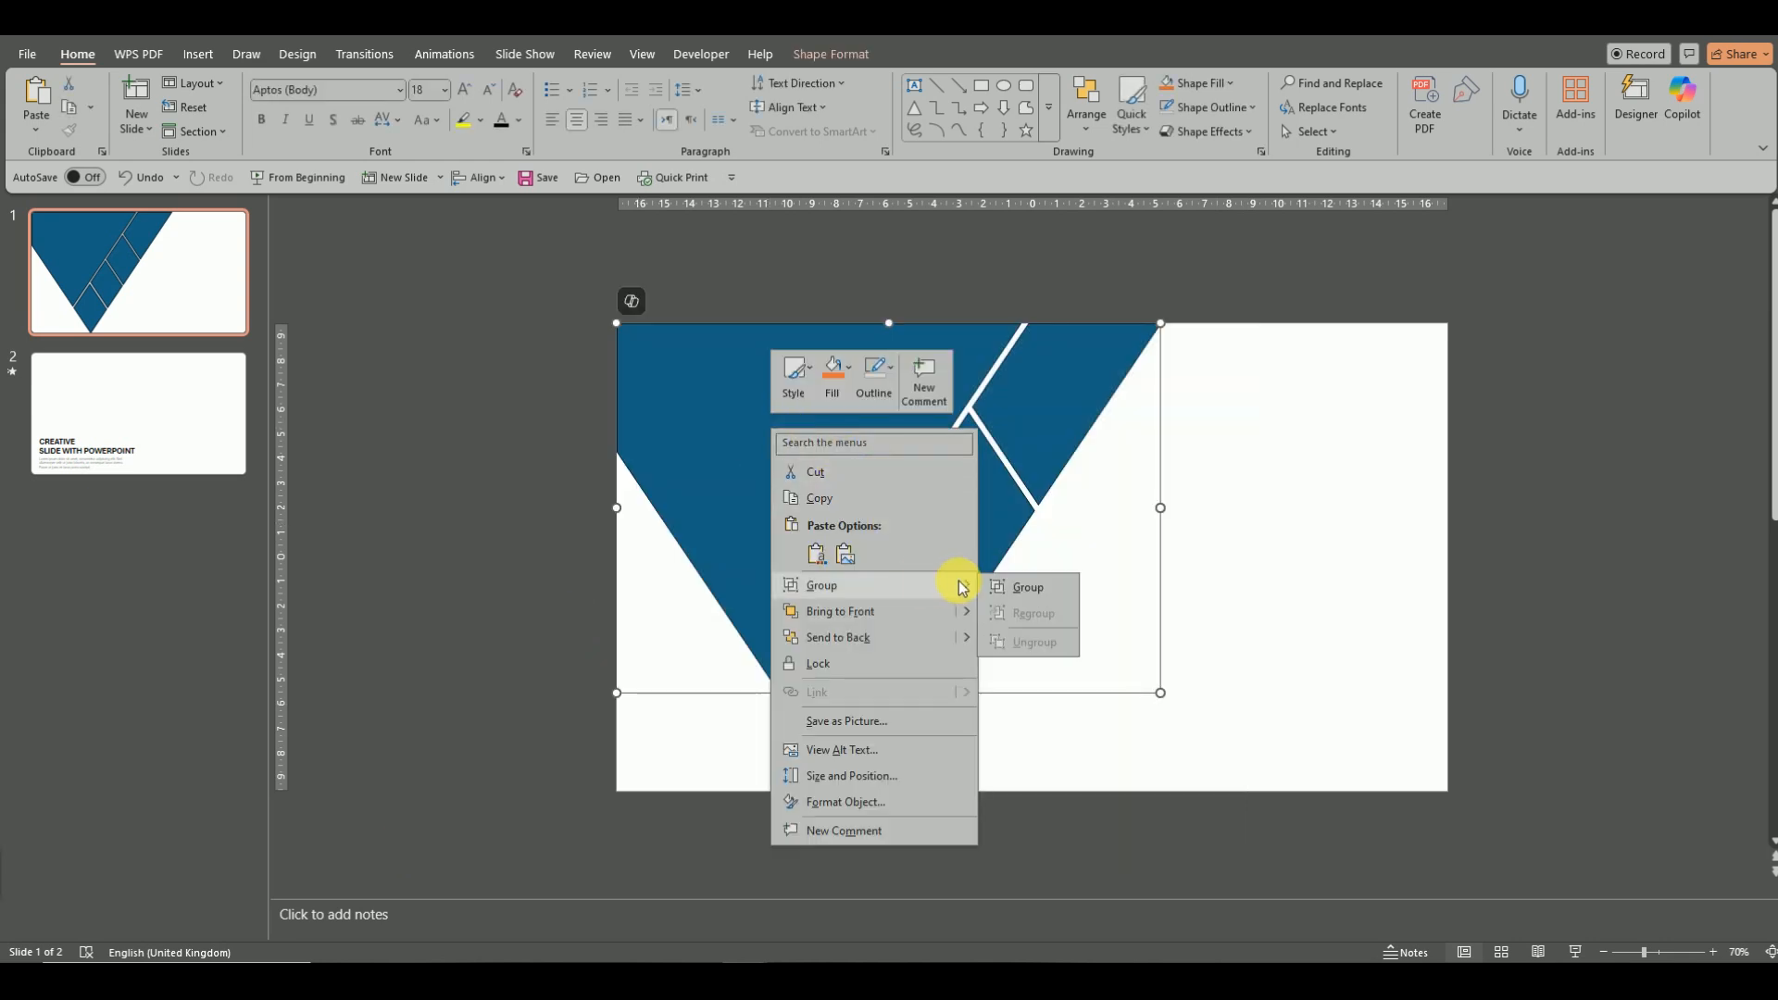
pyautogui.click(1042, 587)
pyautogui.moveTo(1168, 557); pyautogui.dragTo(1222, 583)
# Ungroup the widened triangle graphic into the united shape and the bottom diamond.
pyautogui.click(858, 488)
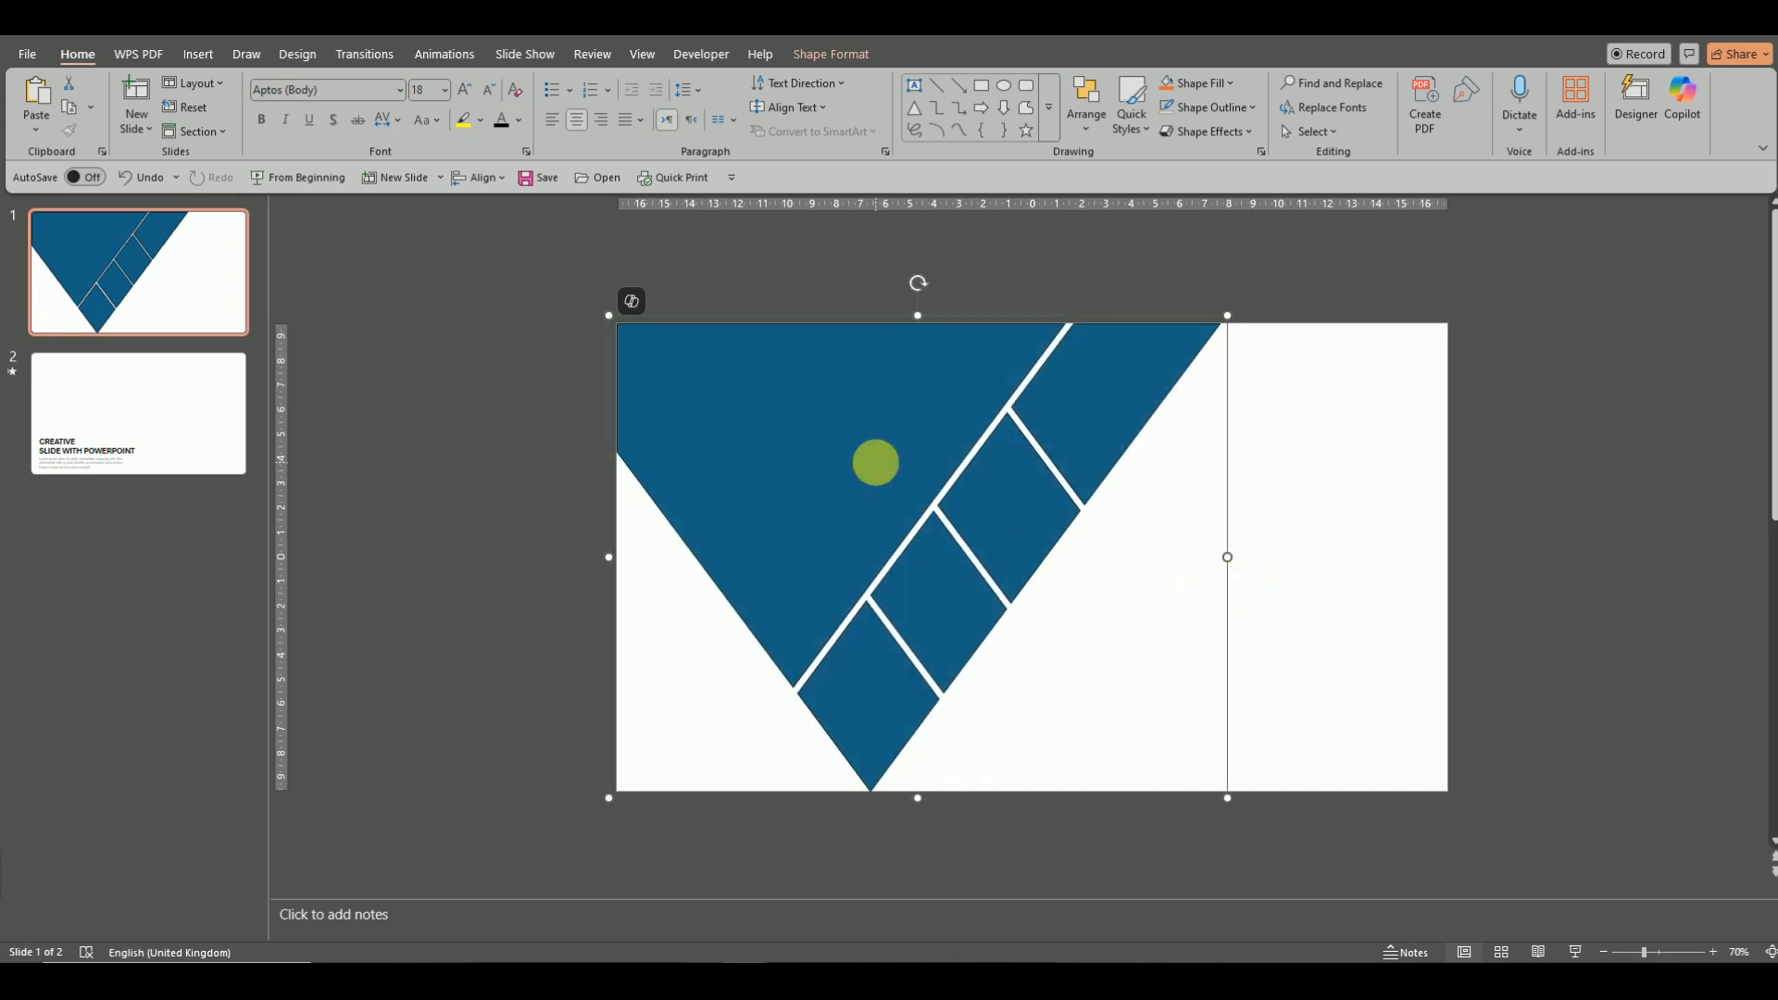
pyautogui.rightClick(878, 464)
pyautogui.moveTo(1019, 618)
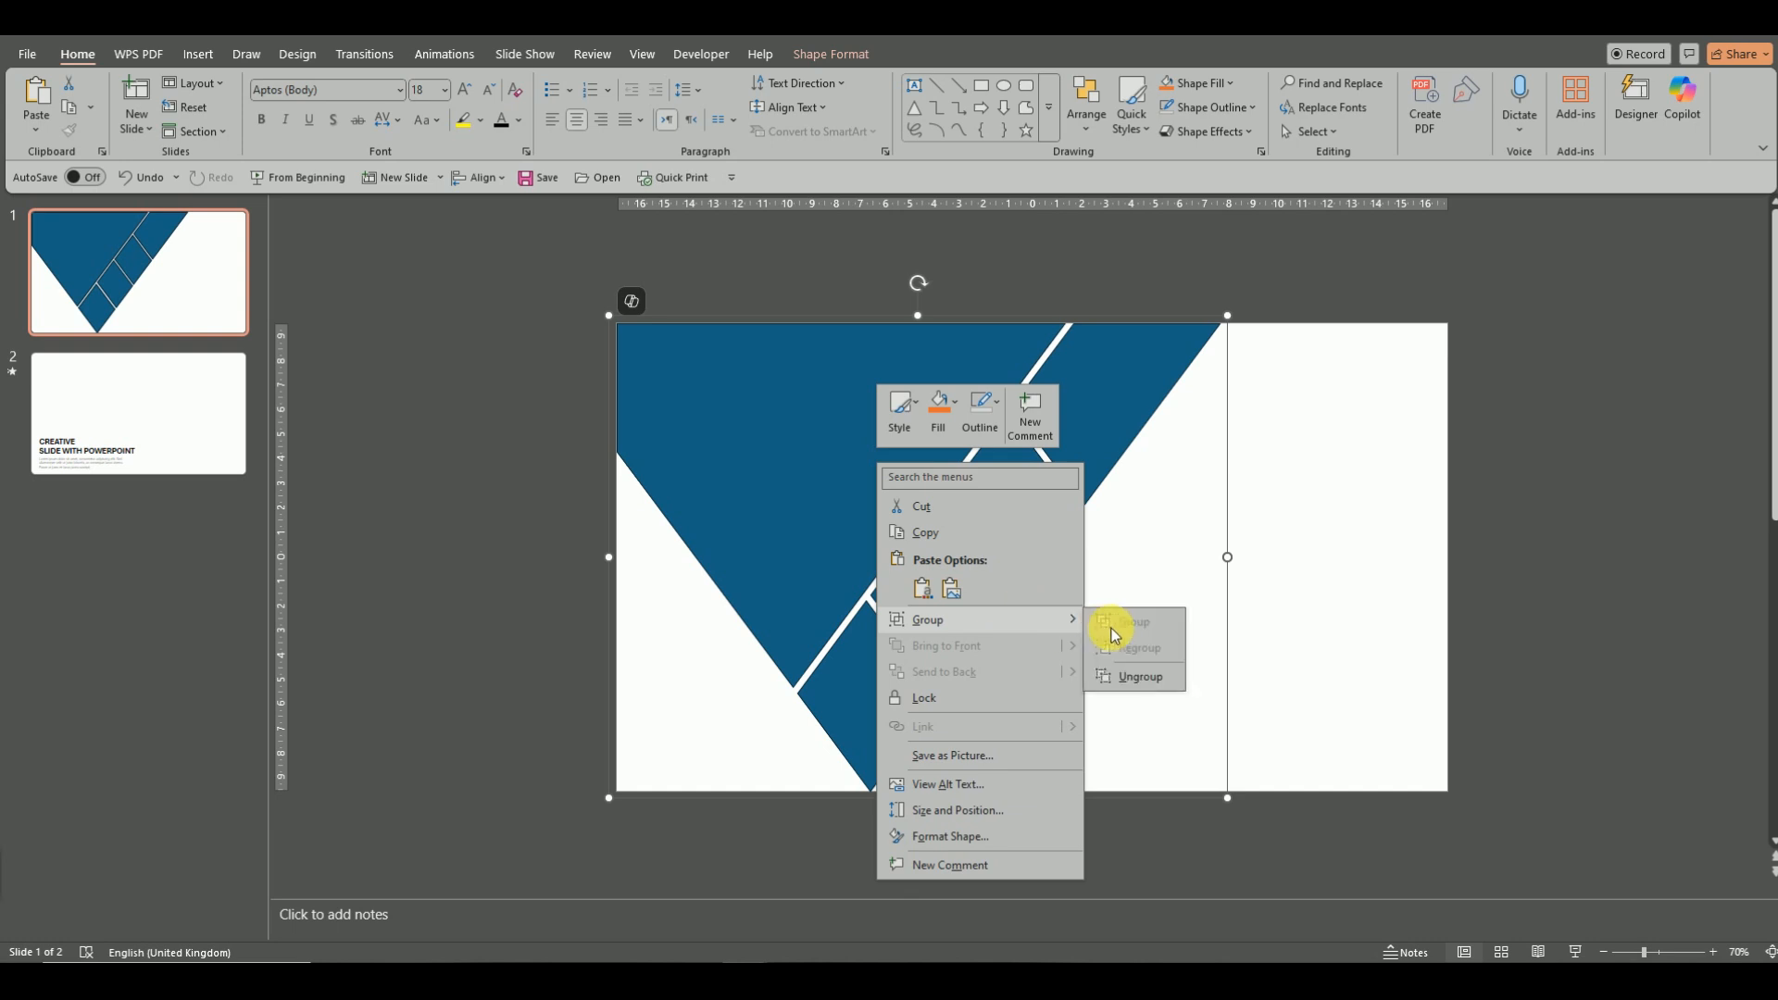
pyautogui.click(1129, 686)
pyautogui.click(1245, 548)
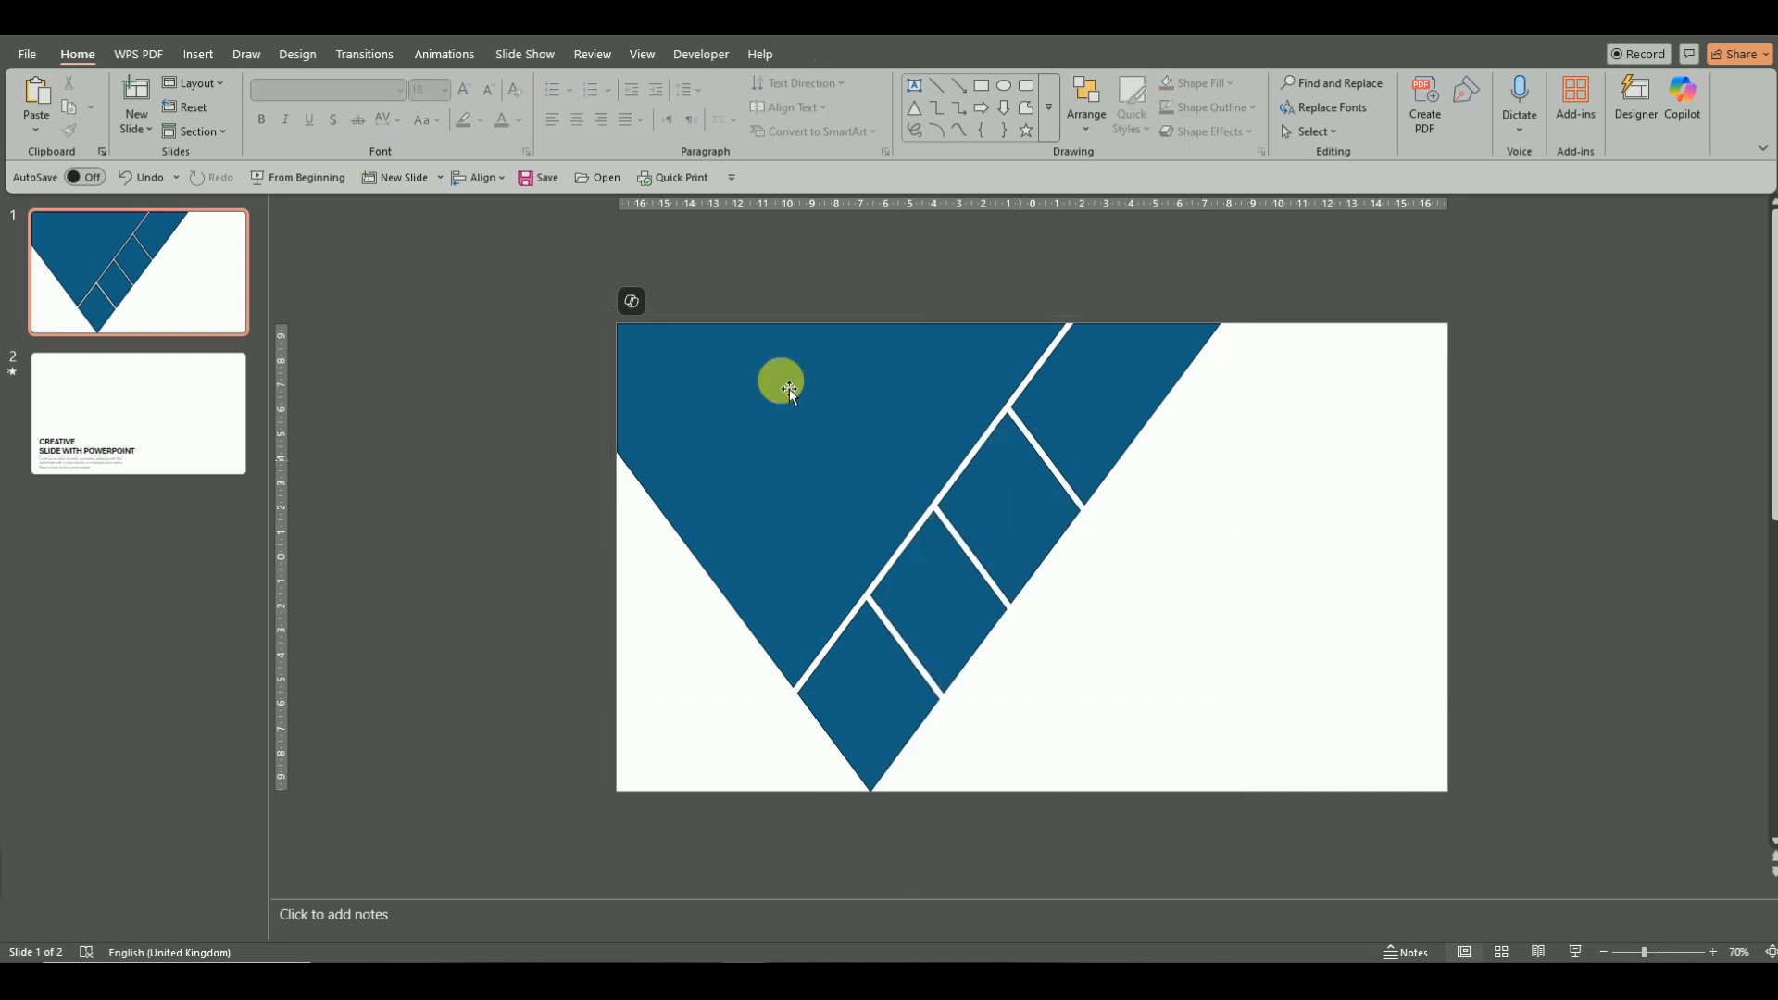
# Copy the united shape and open the Slide Master view.
pyautogui.click(788, 389)
pyautogui.rightClick(774, 385)
pyautogui.click(834, 460)
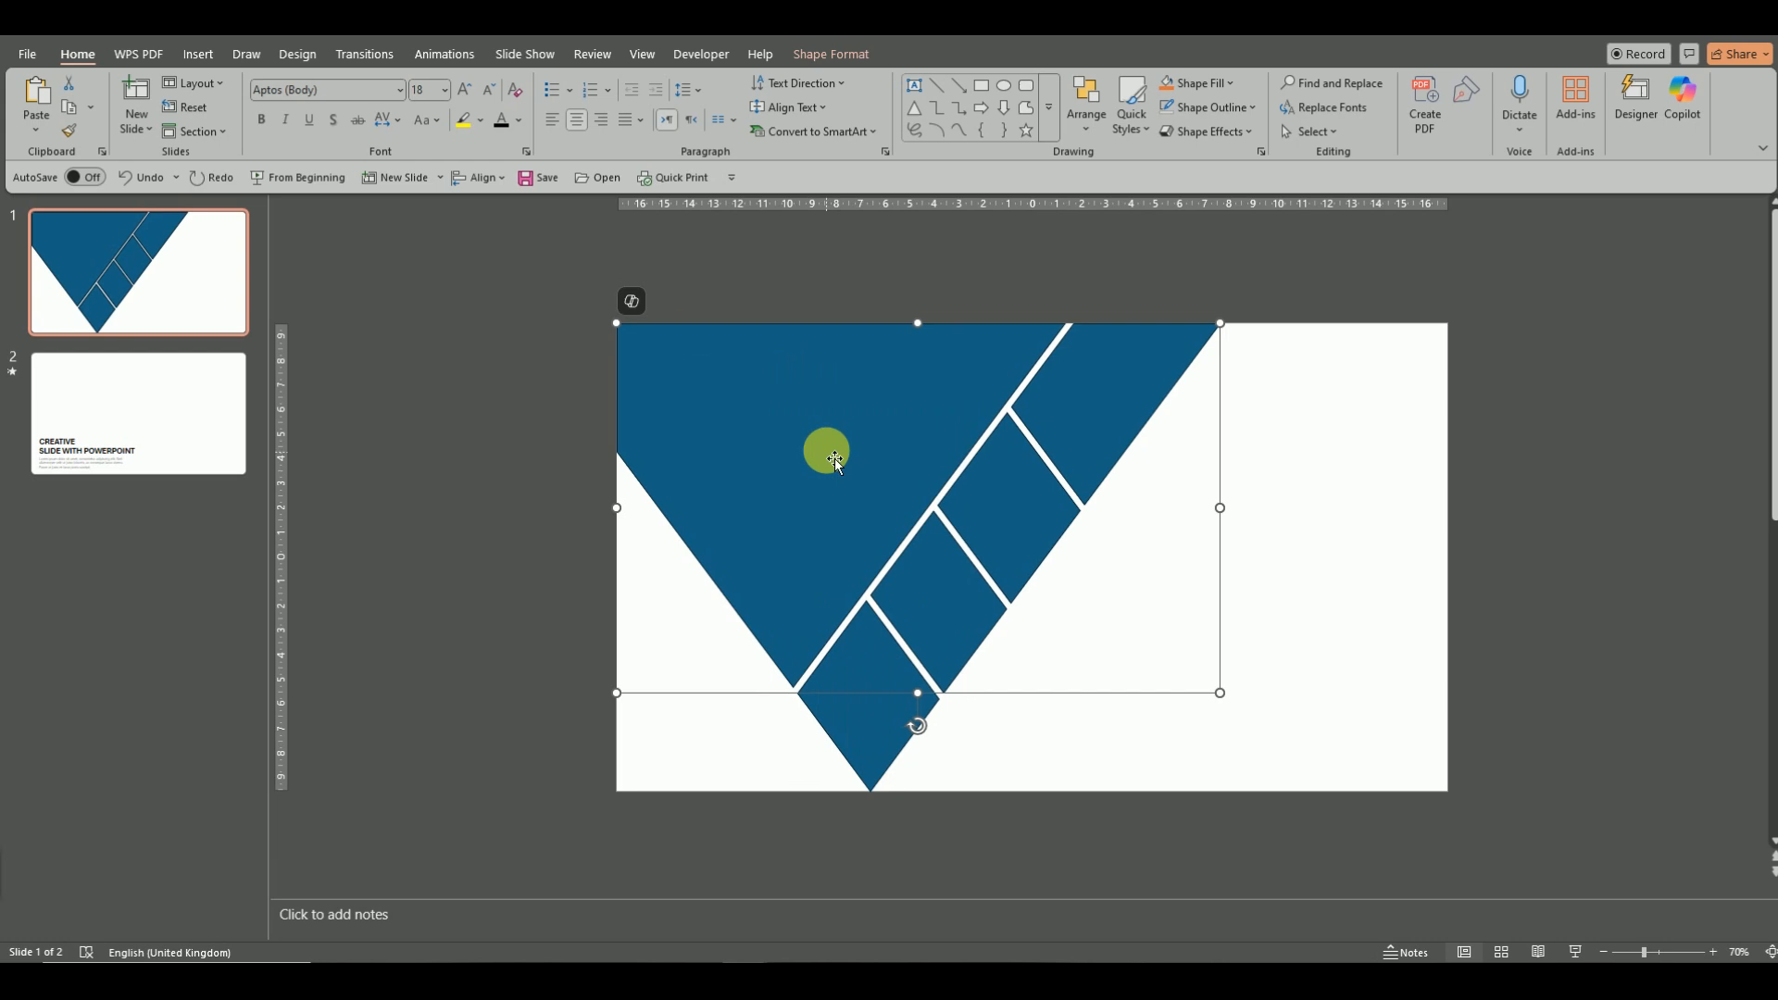
pyautogui.click(640, 55)
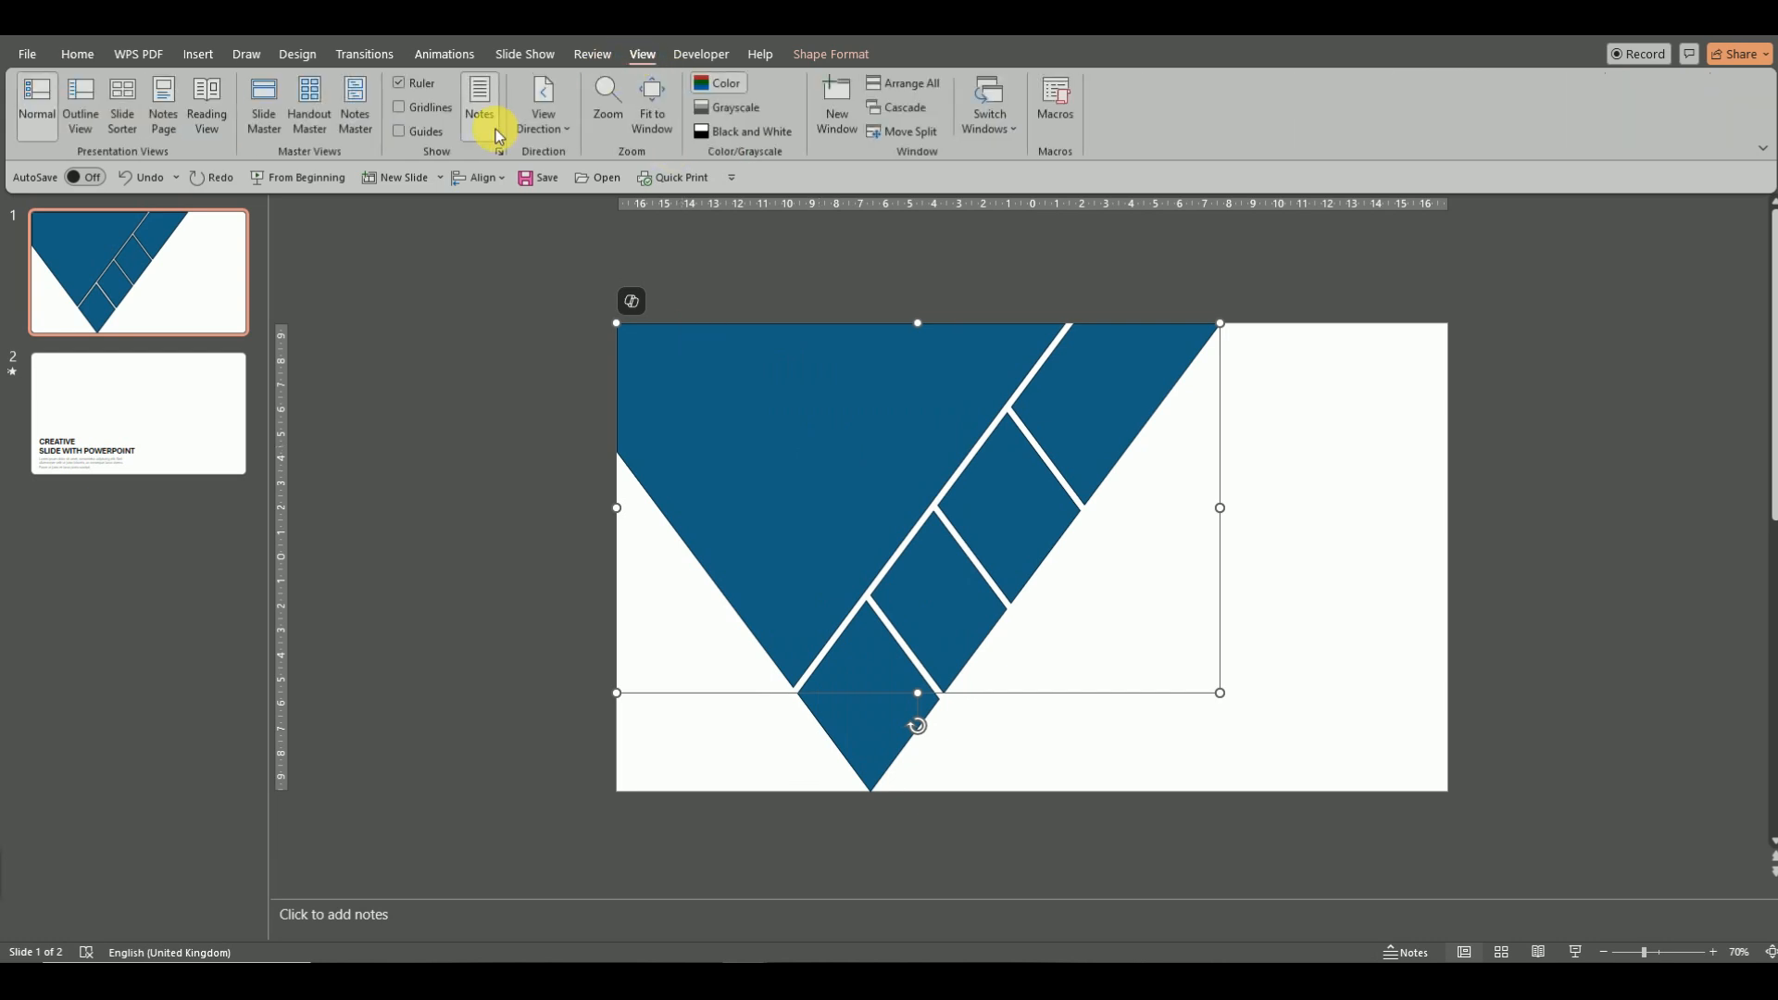
pyautogui.click(264, 109)
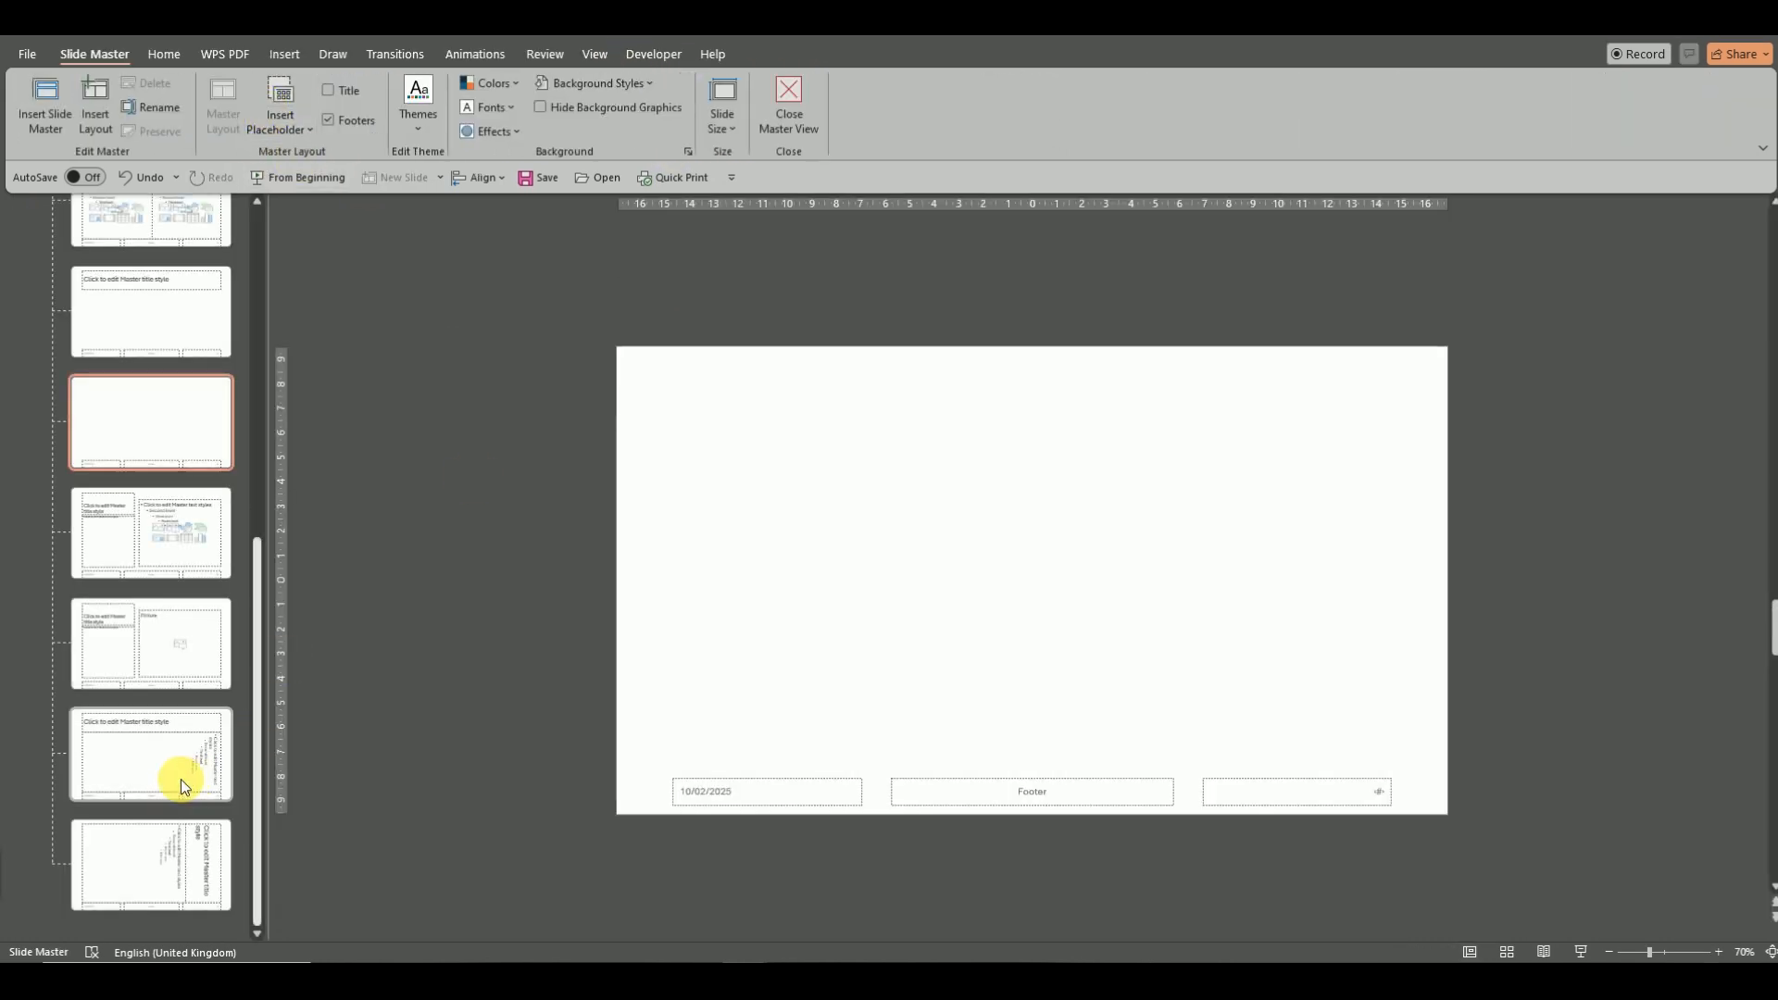
# Delete every slide layout under the master except the blank one.
pyautogui.click(150, 841)
pyautogui.click(163, 409)
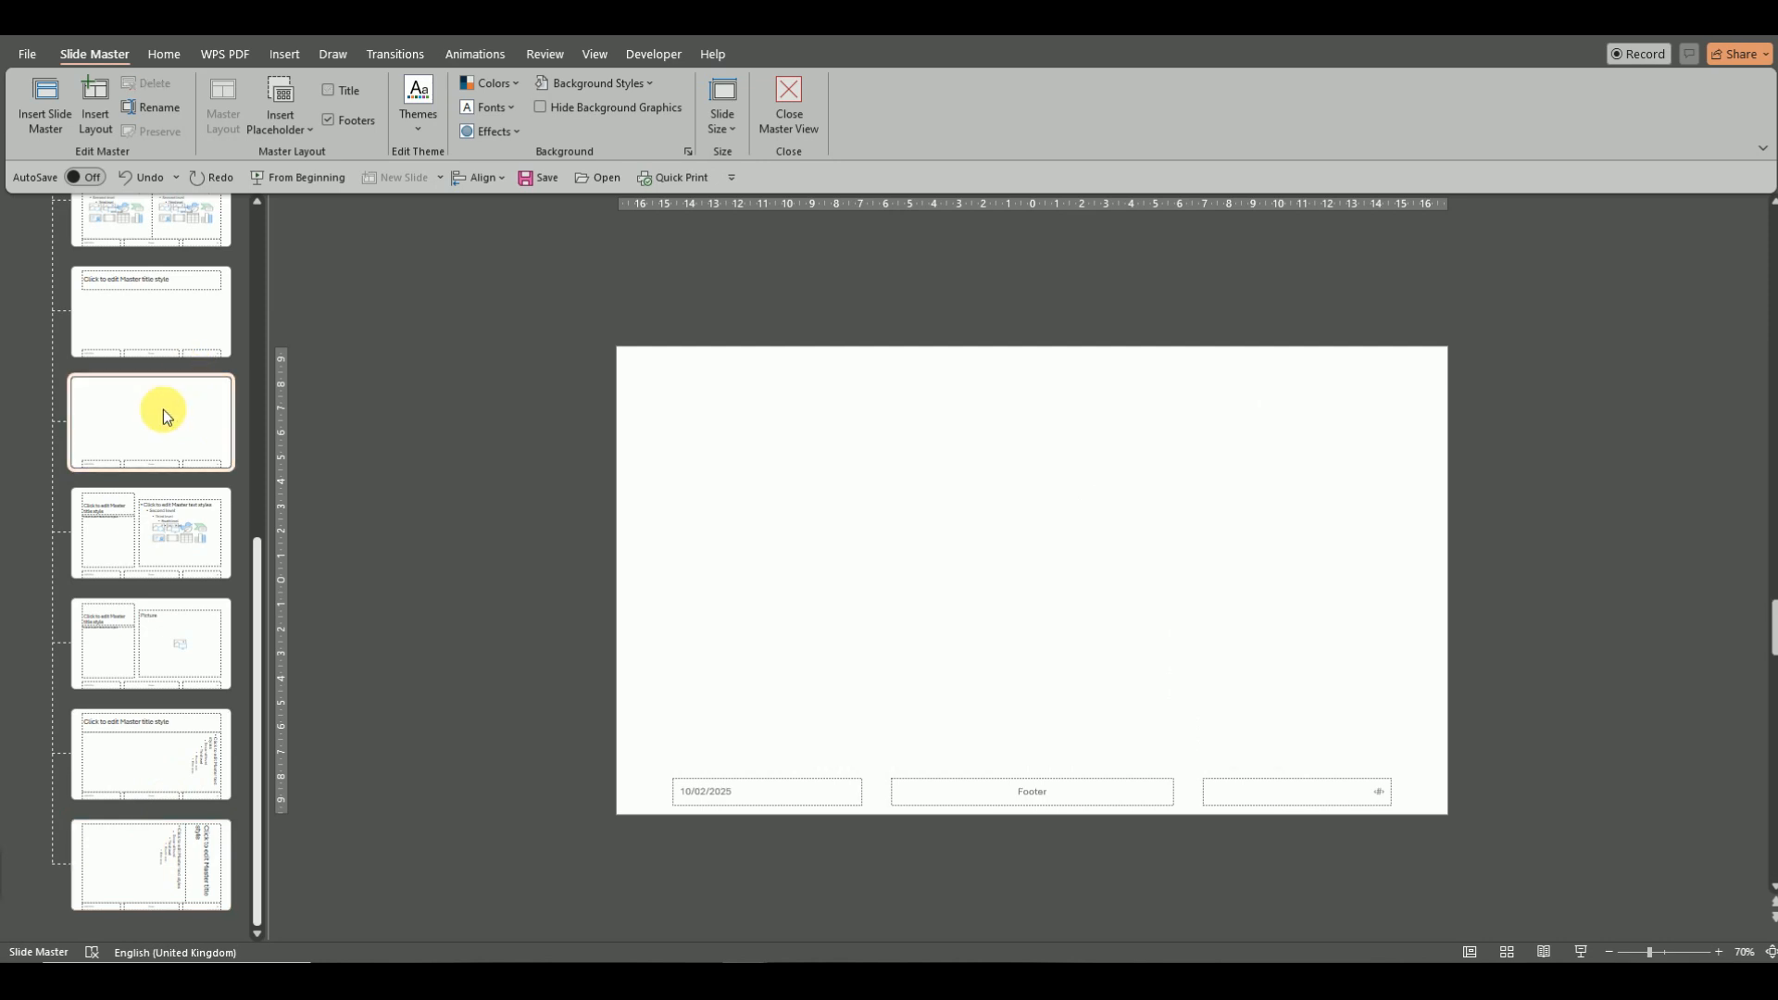
pyautogui.scroll(5, 157, 532)
pyautogui.click(172, 431)
pyautogui.press('Delete')
pyautogui.press('Delete')
pyautogui.press('Delete')
pyautogui.press('Delete')
pyautogui.click(162, 396)
pyautogui.press('Delete')
pyautogui.press('Delete')
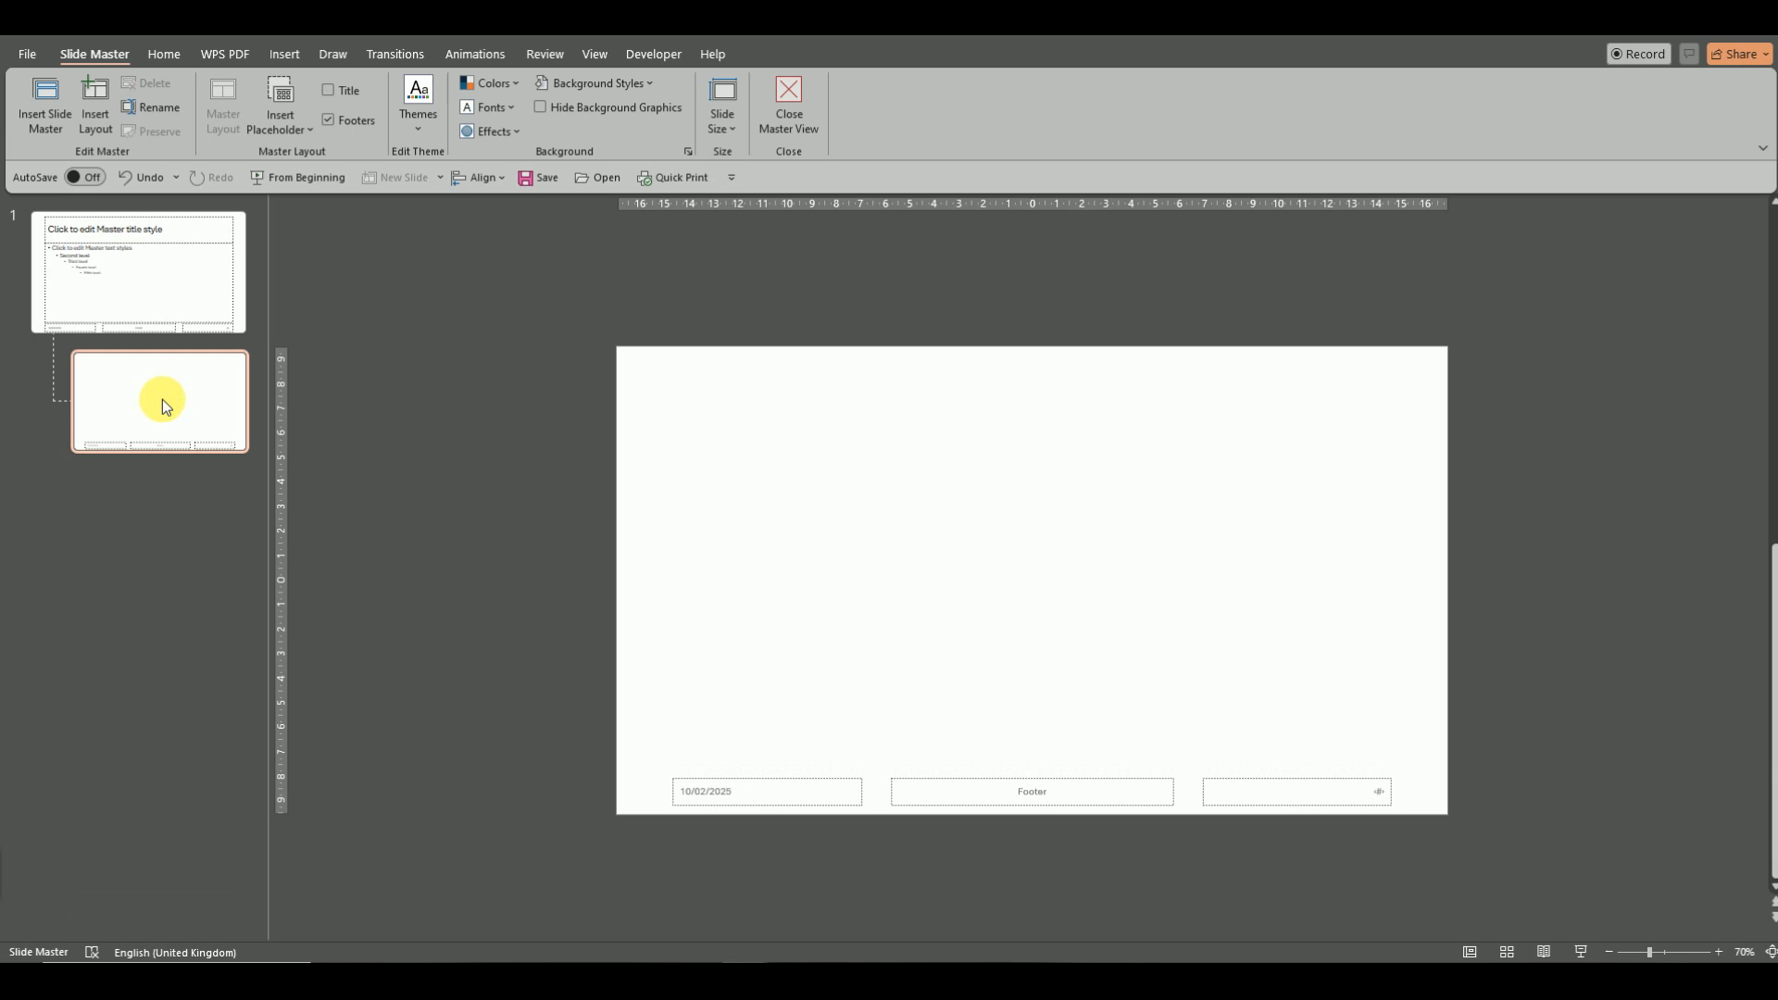
# Delete the date, footer and slide number placeholders from the blank layout and paste the copied united shape there.
pyautogui.moveTo(528, 293); pyautogui.dragTo(1555, 903)
pyautogui.press('Delete')
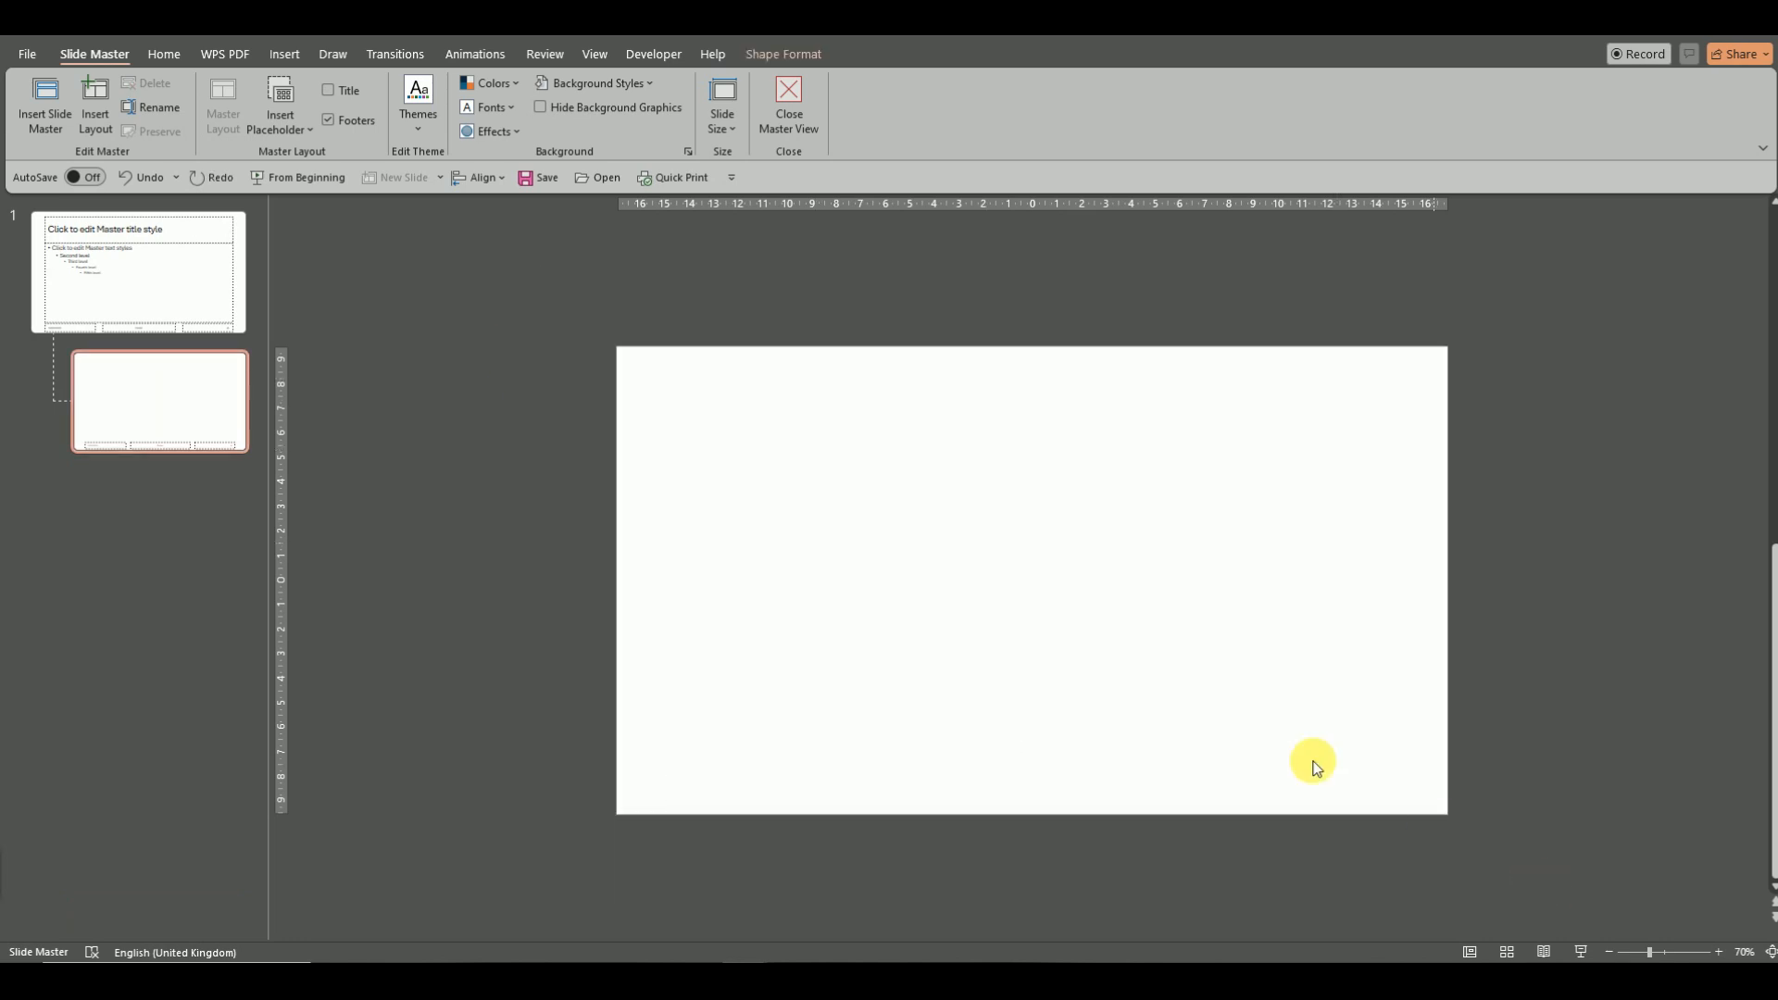
pyautogui.rightClick(891, 483)
pyautogui.click(936, 556)
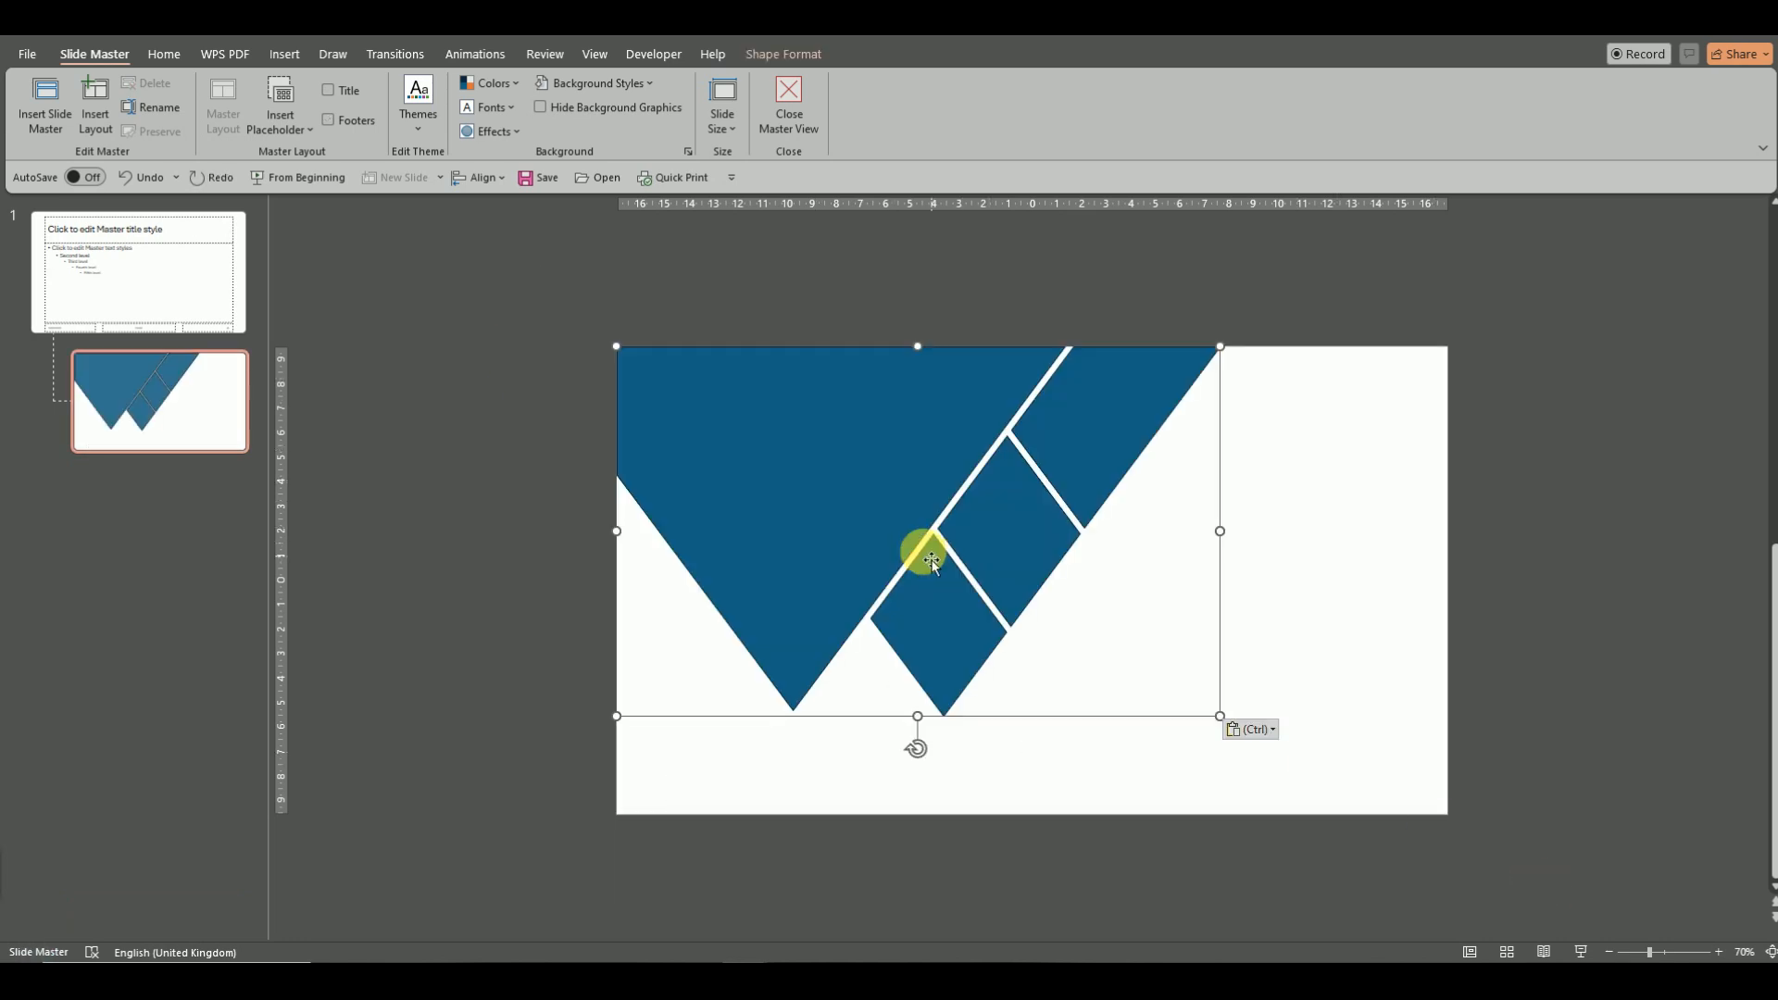
pyautogui.click(1294, 532)
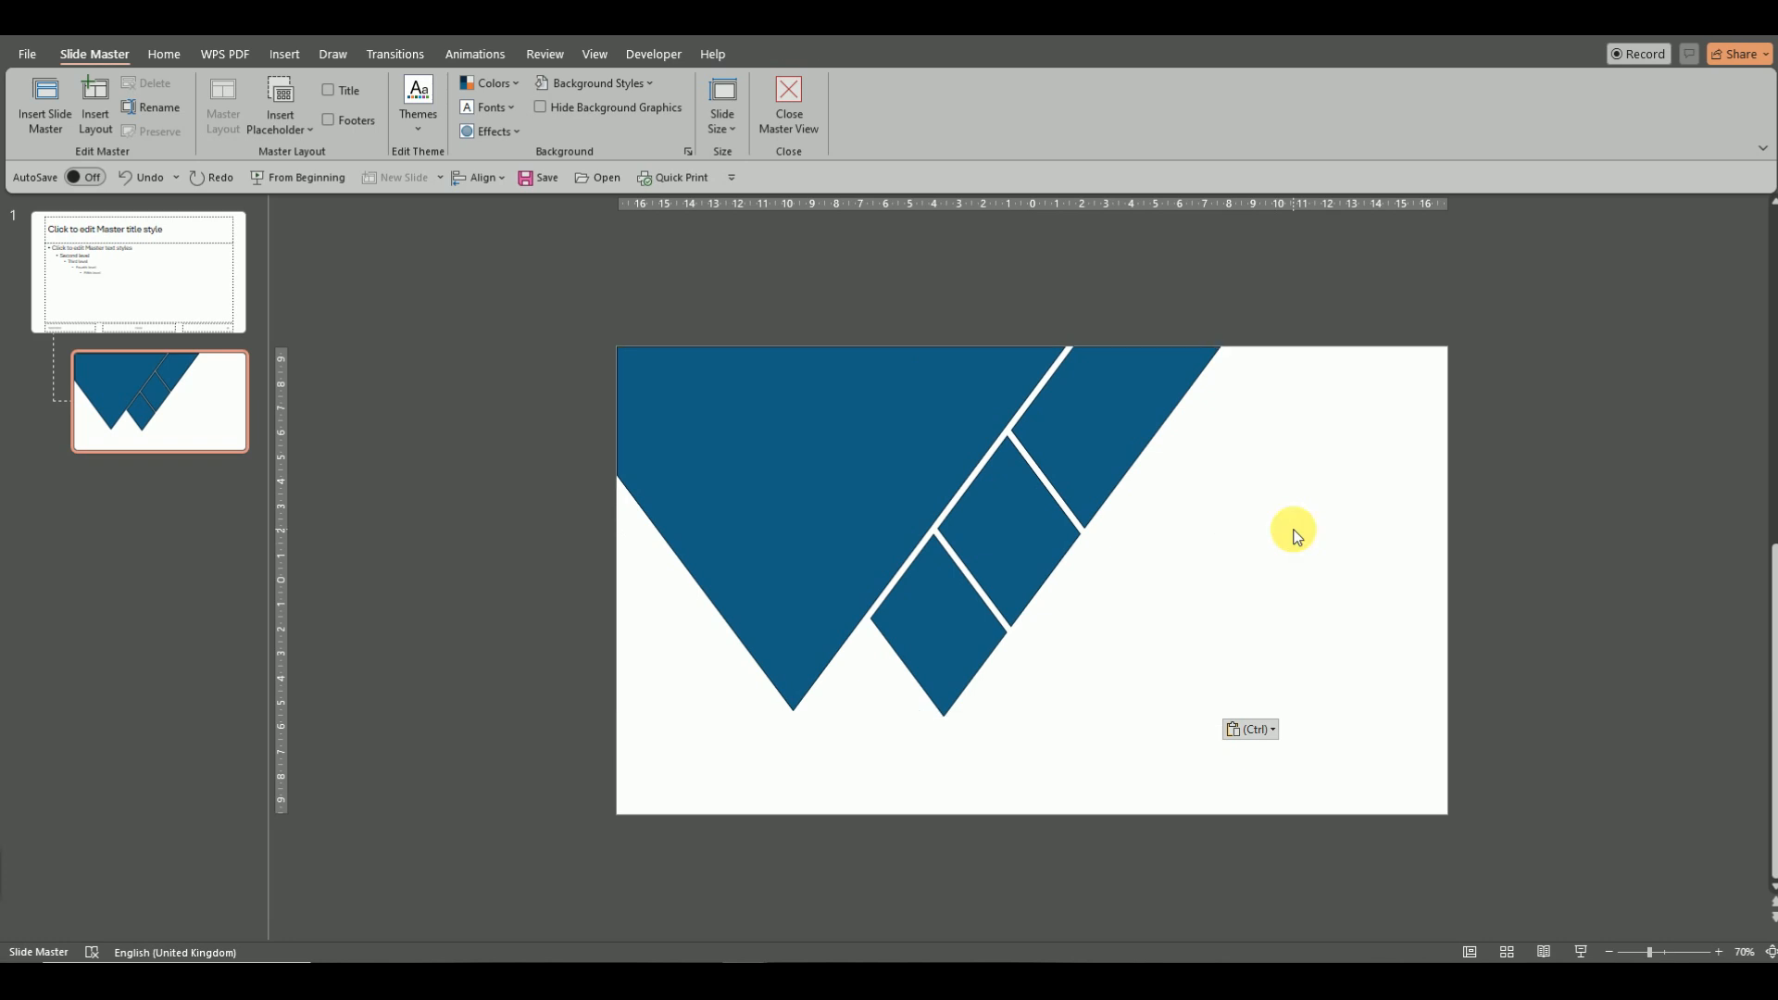
# Insert a picture placeholder about 36 cm wide and 26.5 cm high over the pasted shape and send it to the back.
pyautogui.click(282, 113)
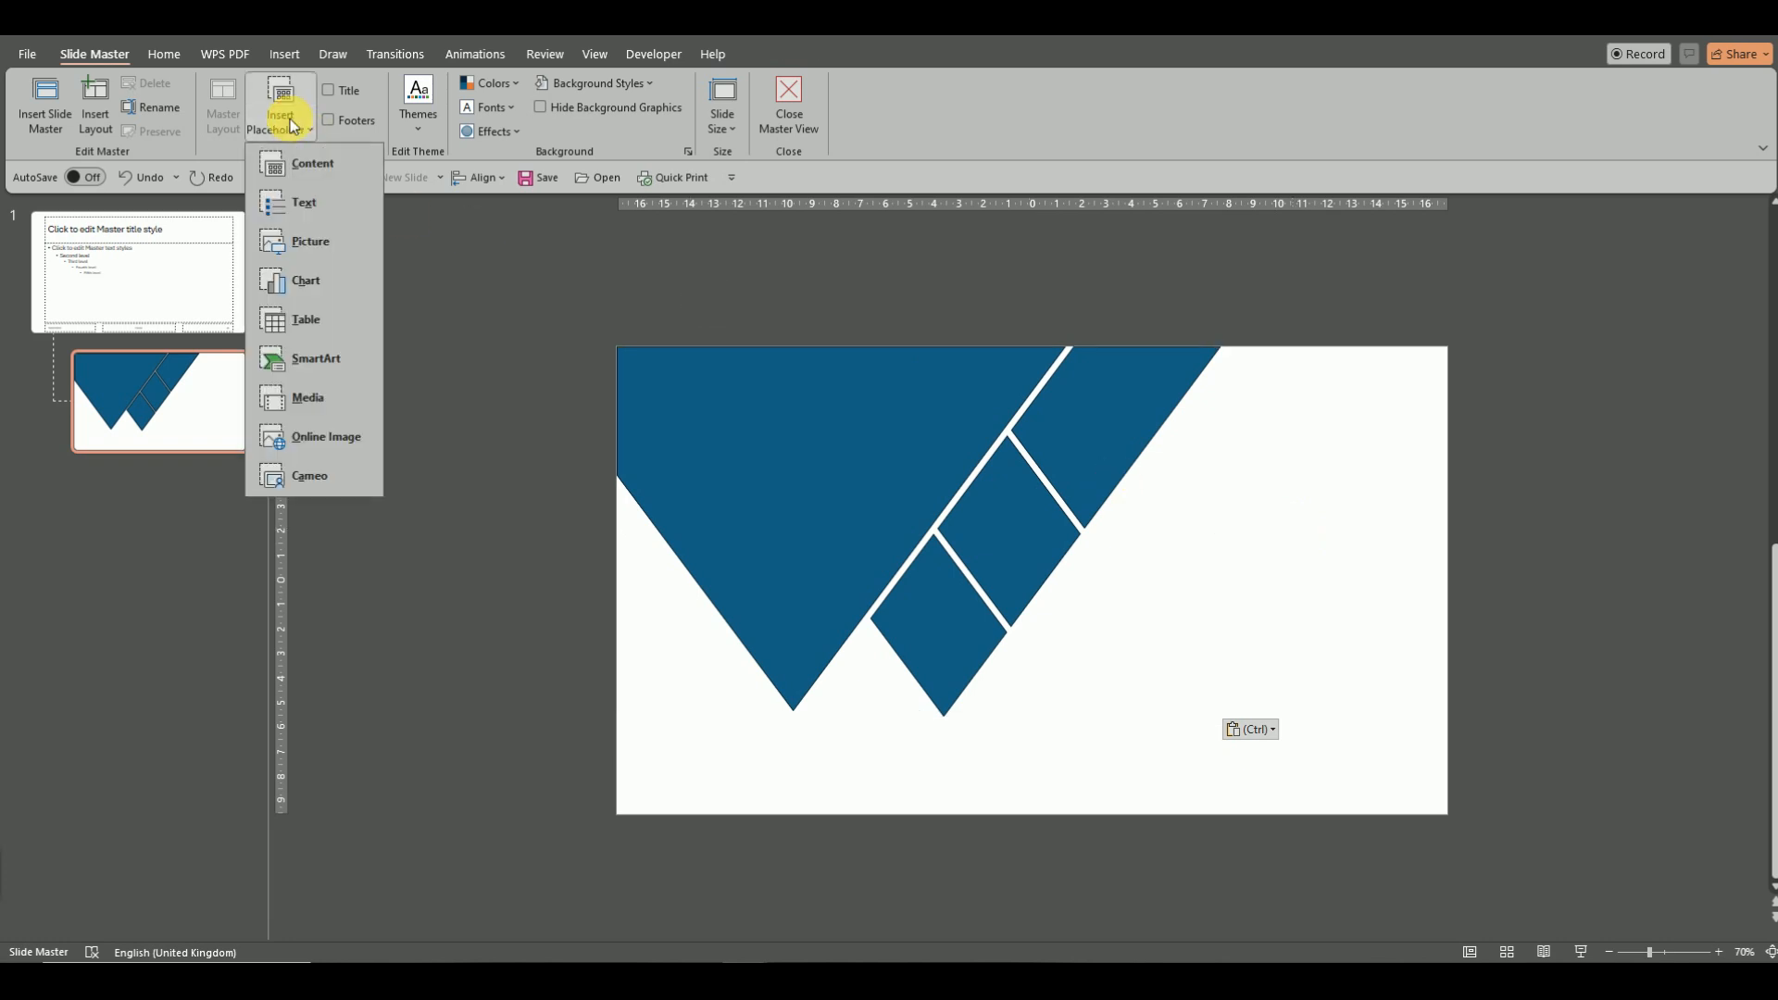
pyautogui.click(301, 242)
pyautogui.moveTo(509, 272); pyautogui.dragTo(1394, 922)
pyautogui.rightClick(1146, 596)
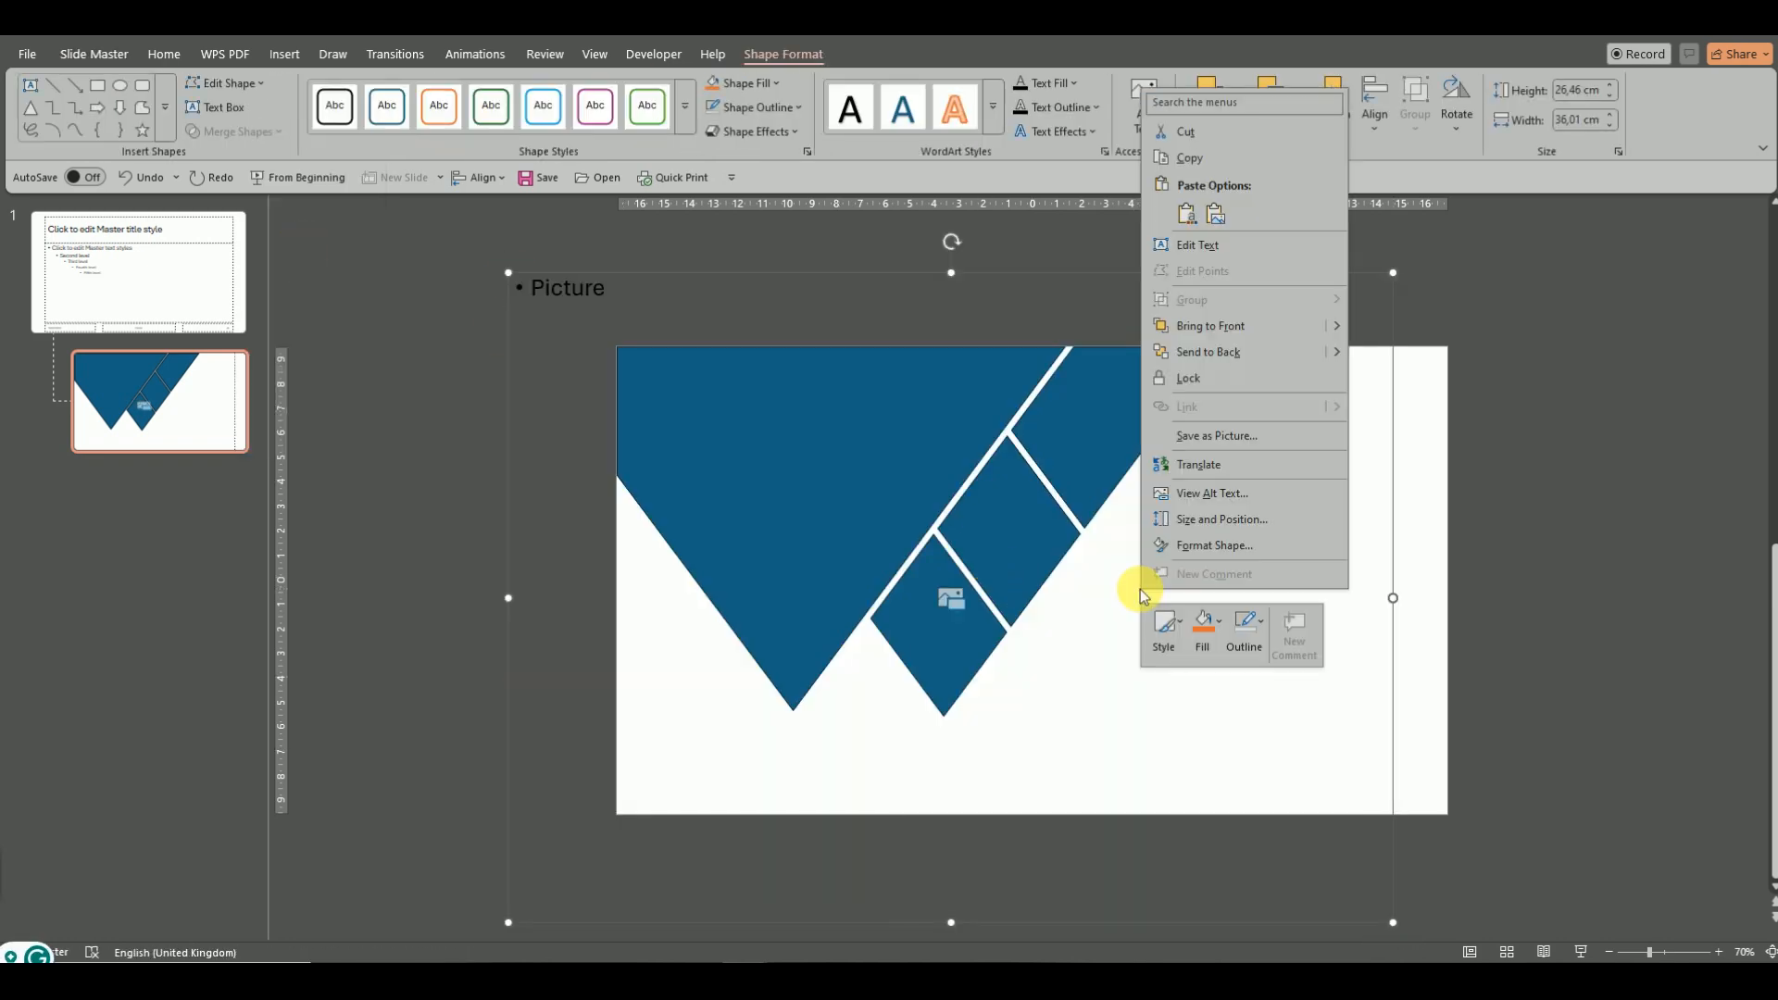
pyautogui.click(1204, 352)
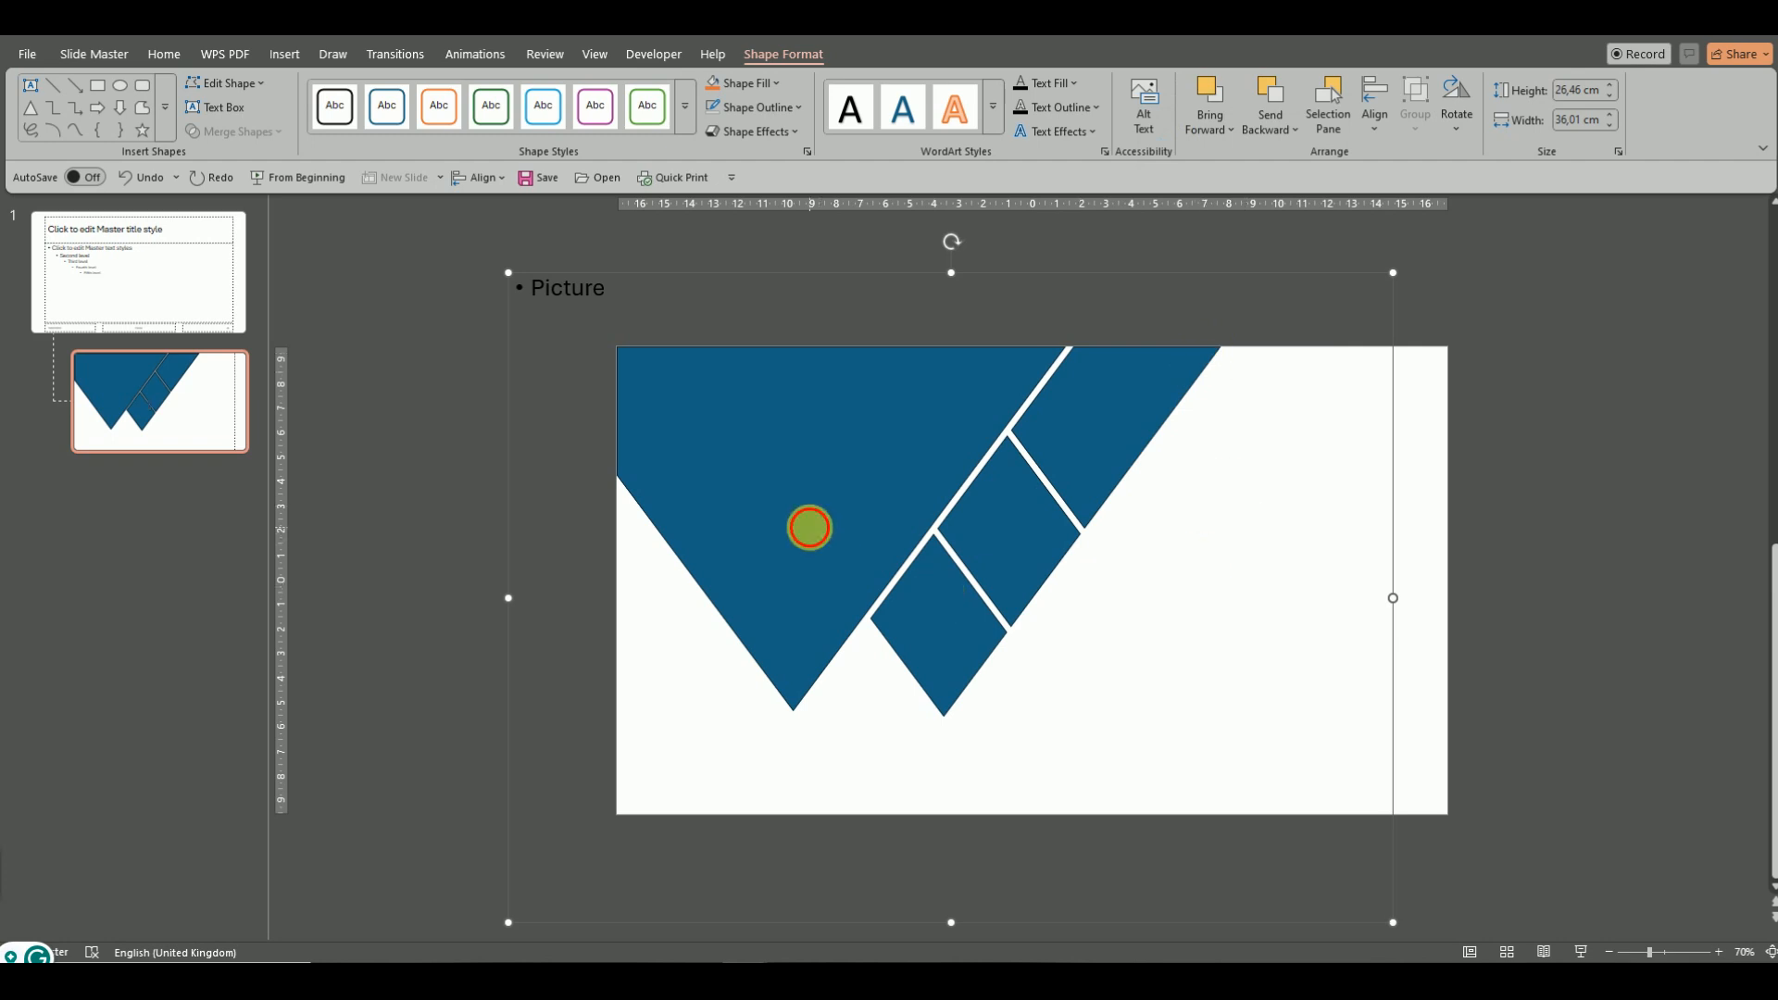
# Intersect the picture placeholder with the pasted shape so the placeholder takes its outline.
pyautogui.keyDown('shift'); pyautogui.click(809, 527); pyautogui.keyUp('shift')
pyautogui.click(236, 130)
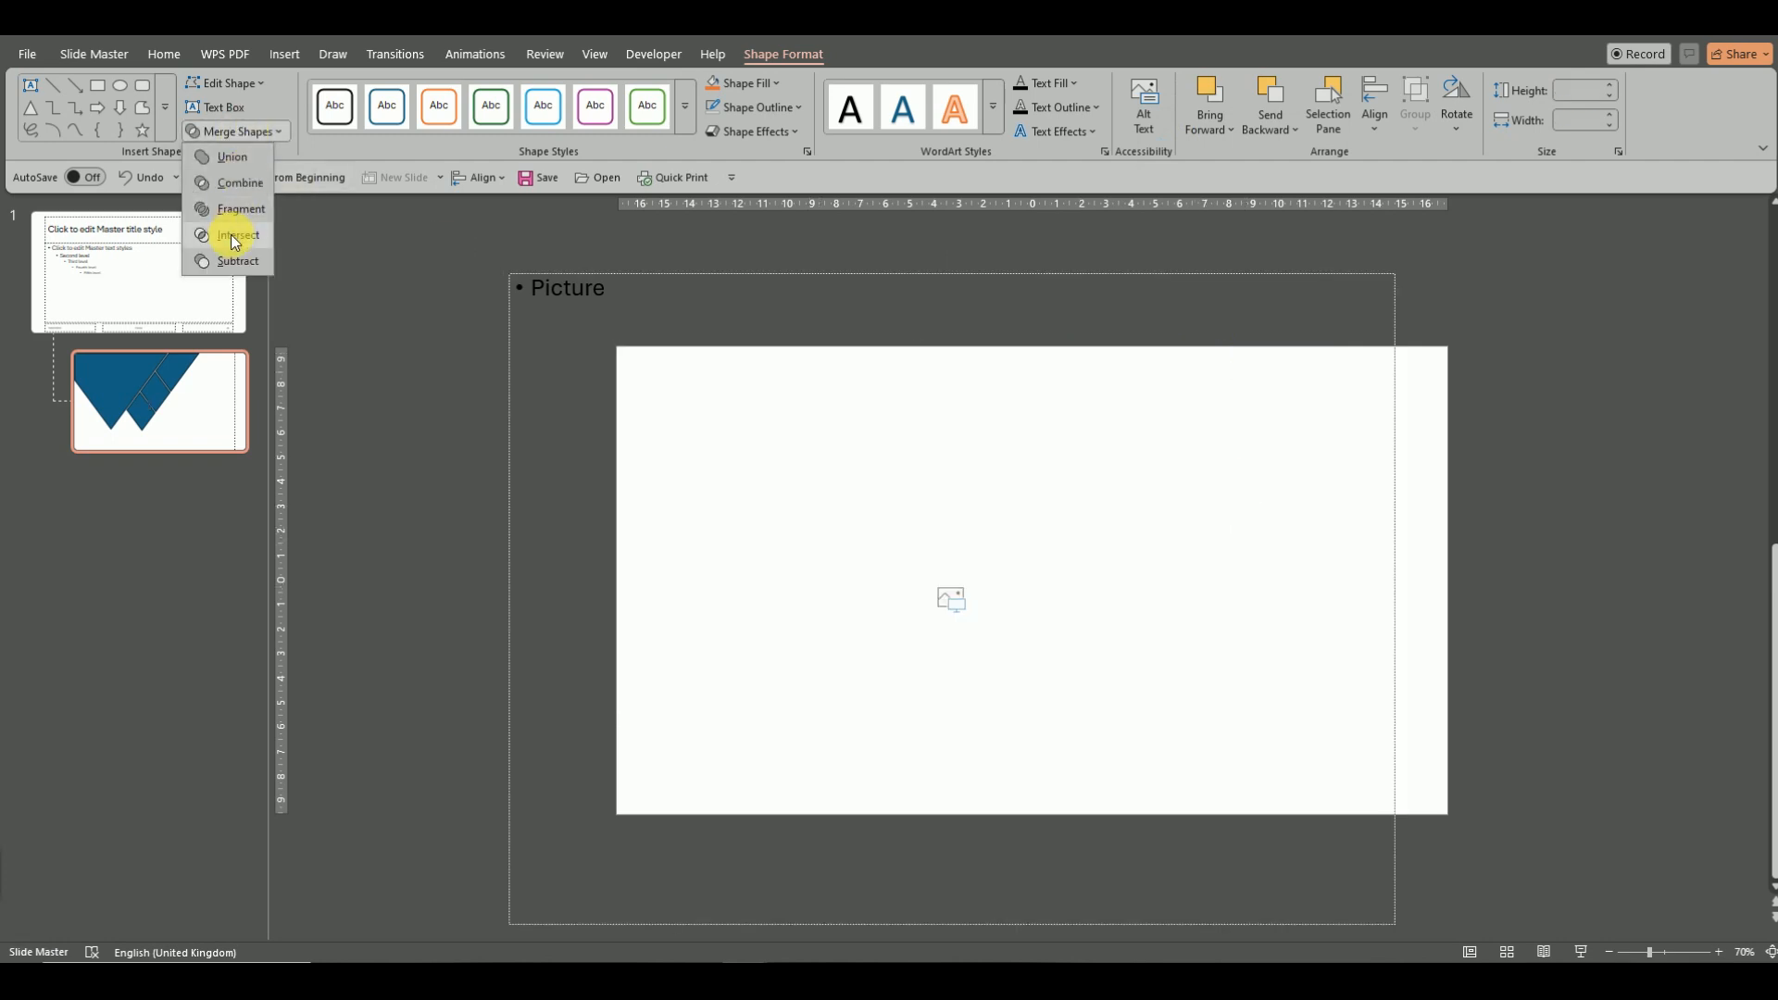
pyautogui.click(233, 236)
pyautogui.click(1371, 567)
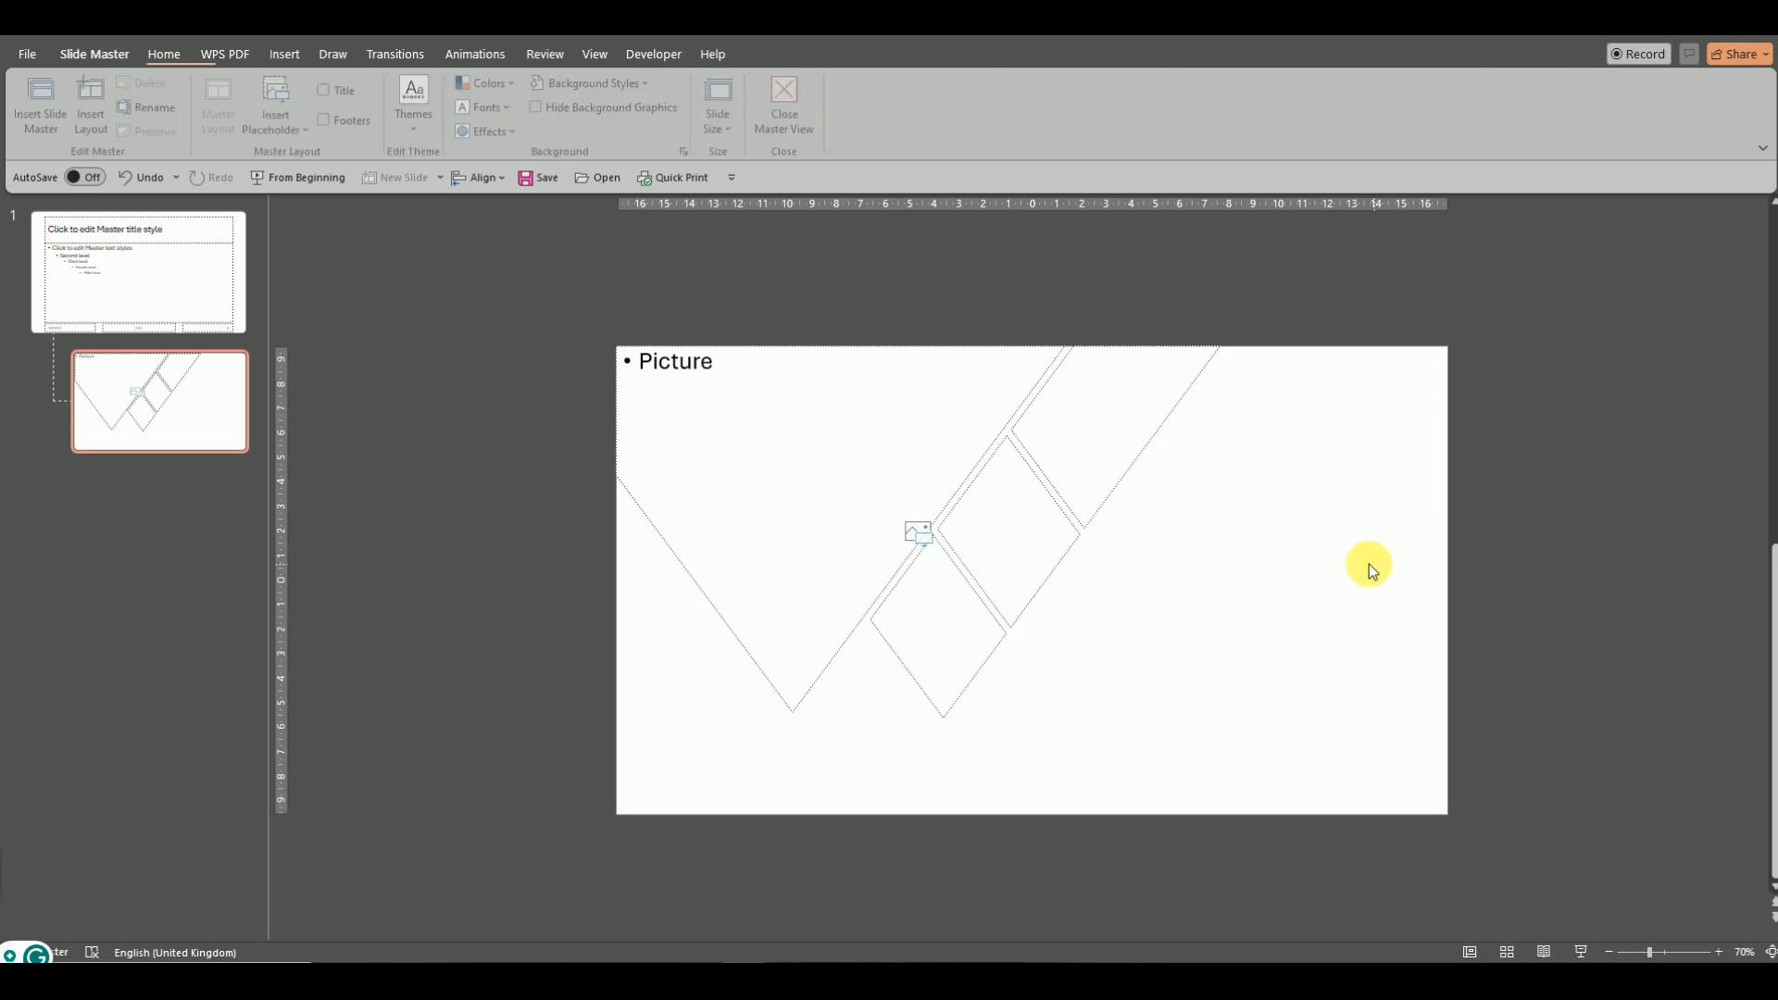
# Close the Slide Master view and add a new slide after slide 1 using the custom picture layout.
pyautogui.click(813, 109)
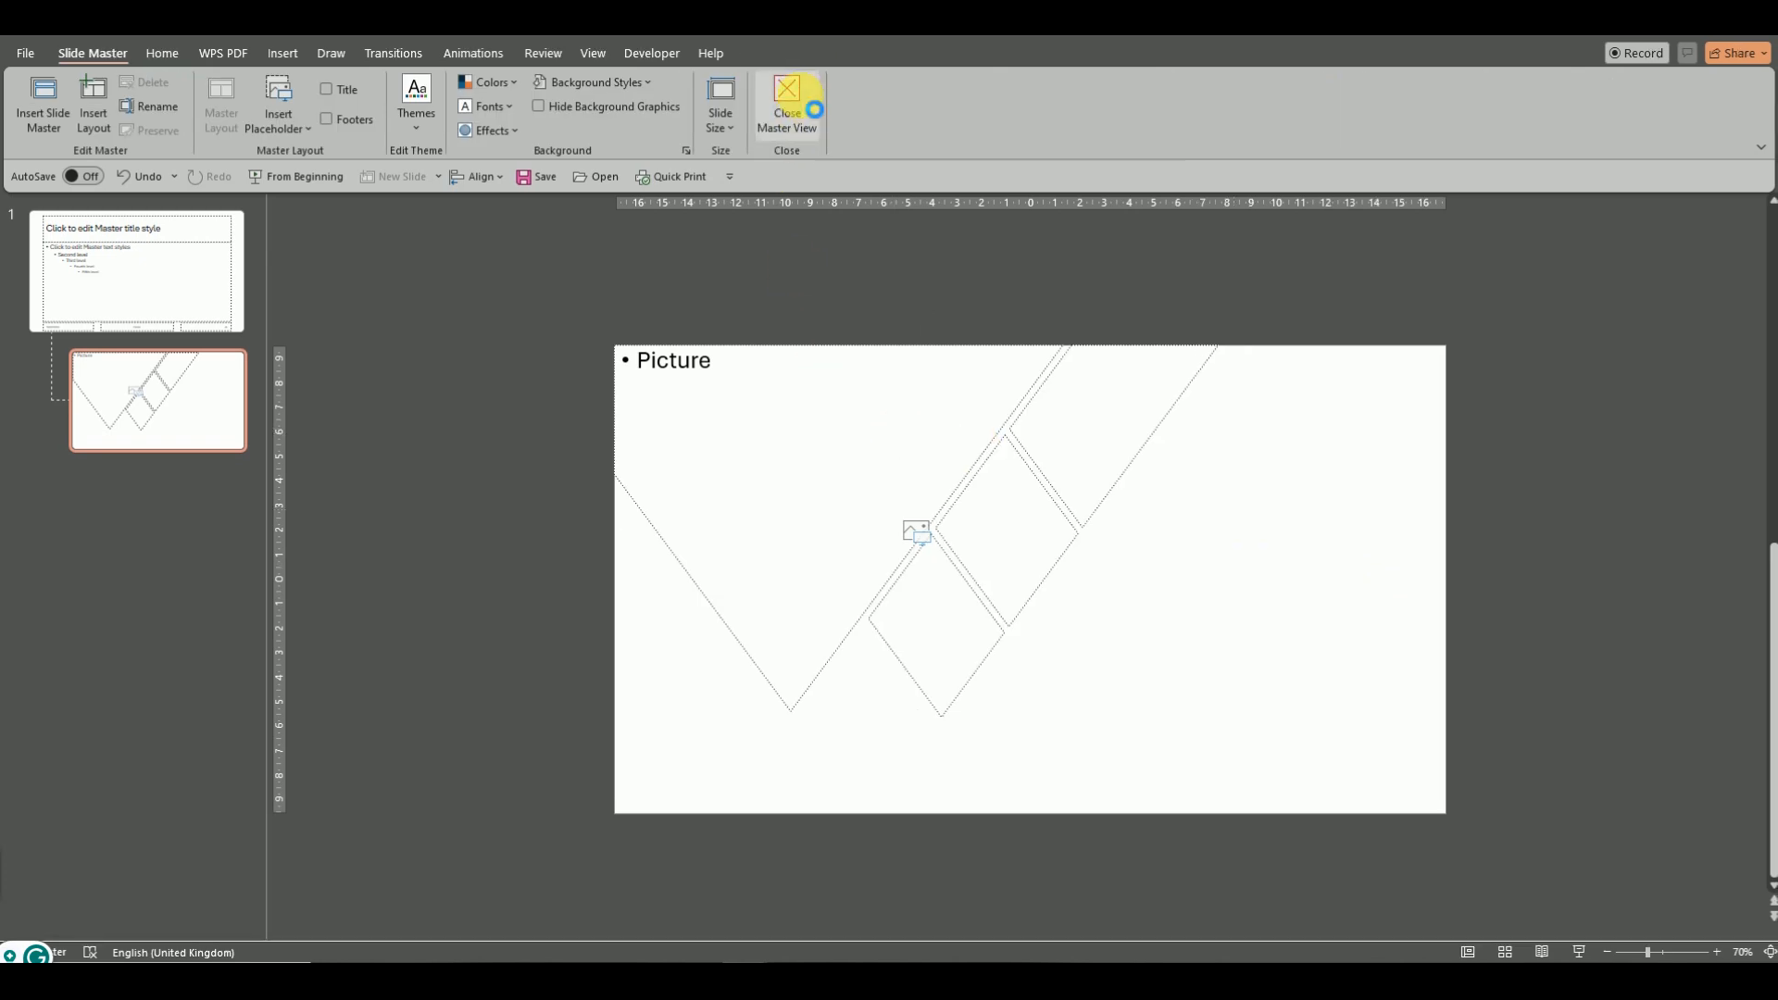
pyautogui.click(215, 293)
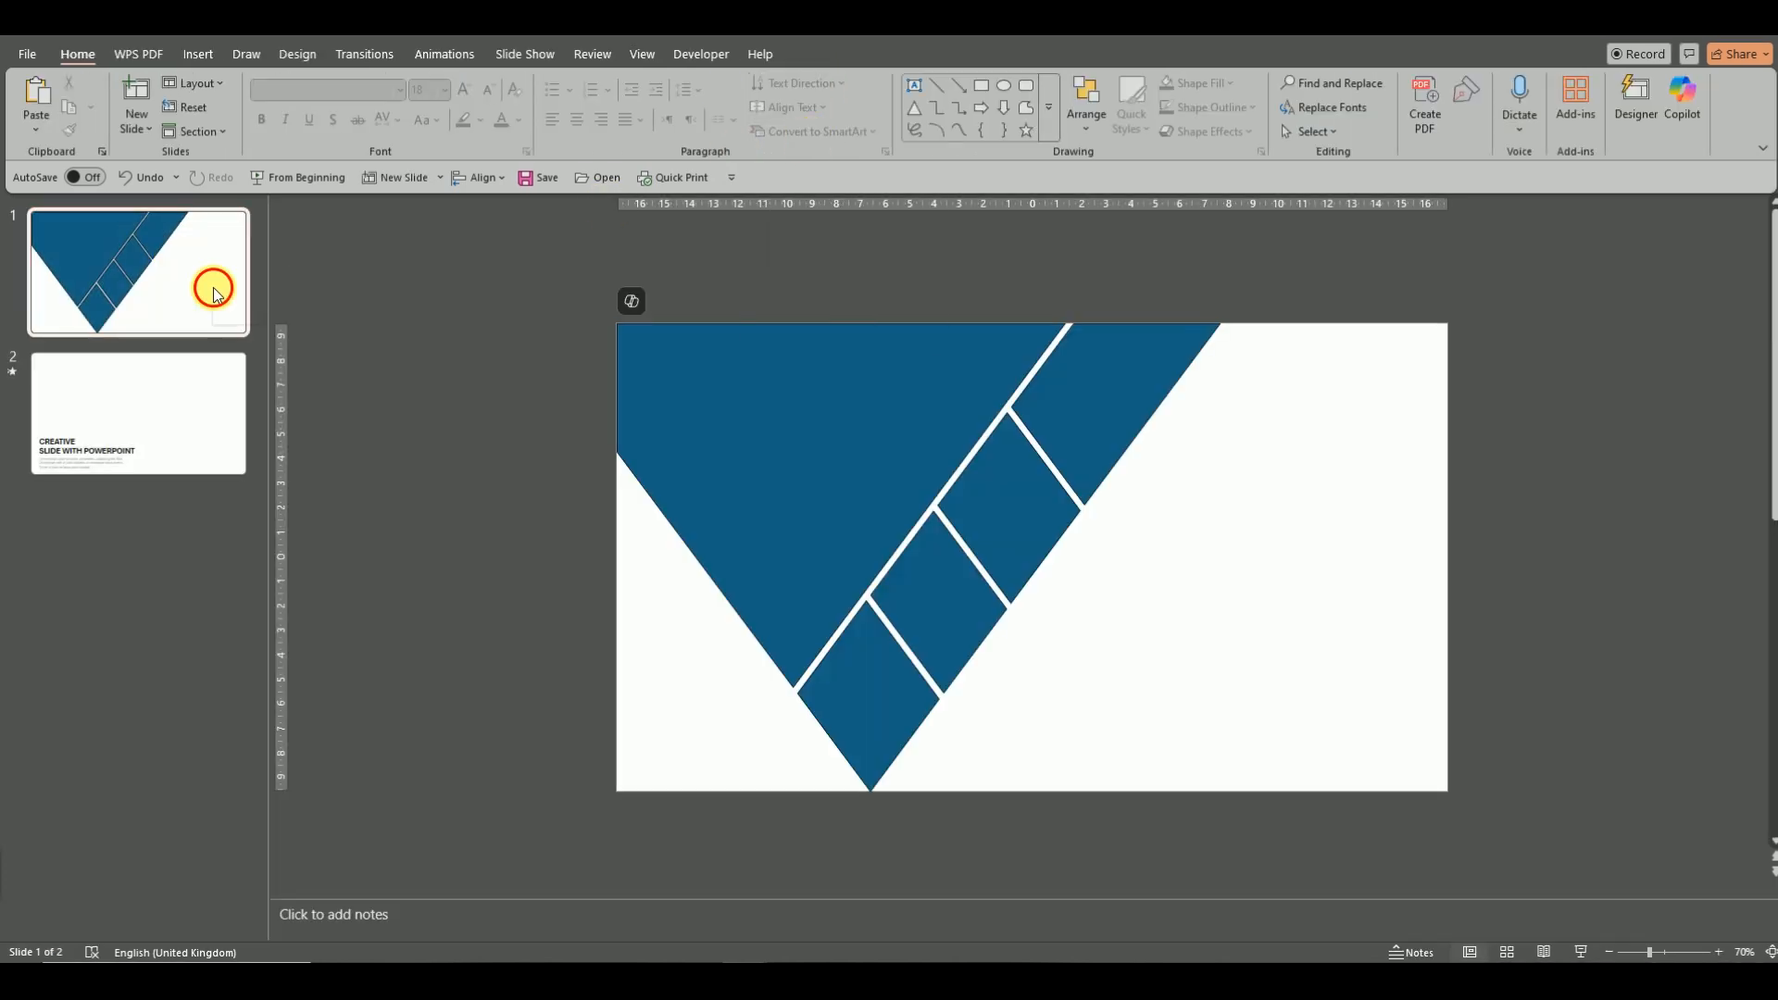
pyautogui.click(136, 127)
pyautogui.click(192, 214)
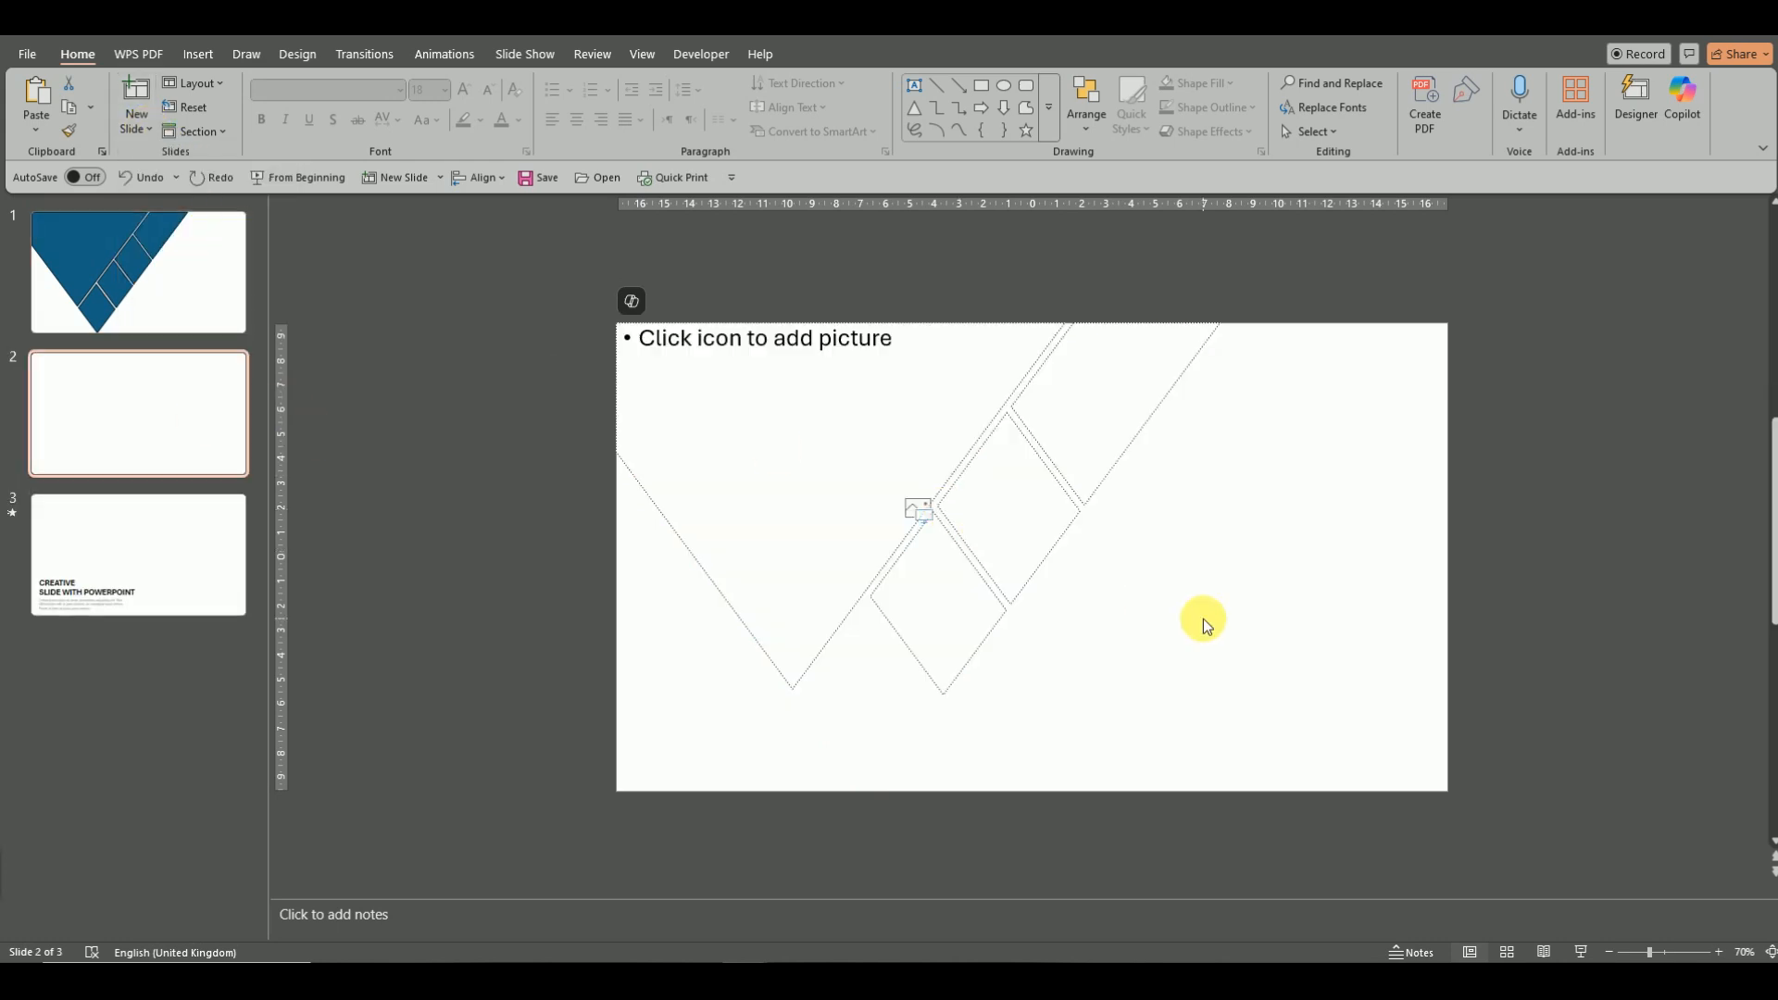
# Fill the picture placeholder with image 4 from the Train folder and turn the picture black and white with the lowest colour saturation.
pyautogui.click(916, 520)
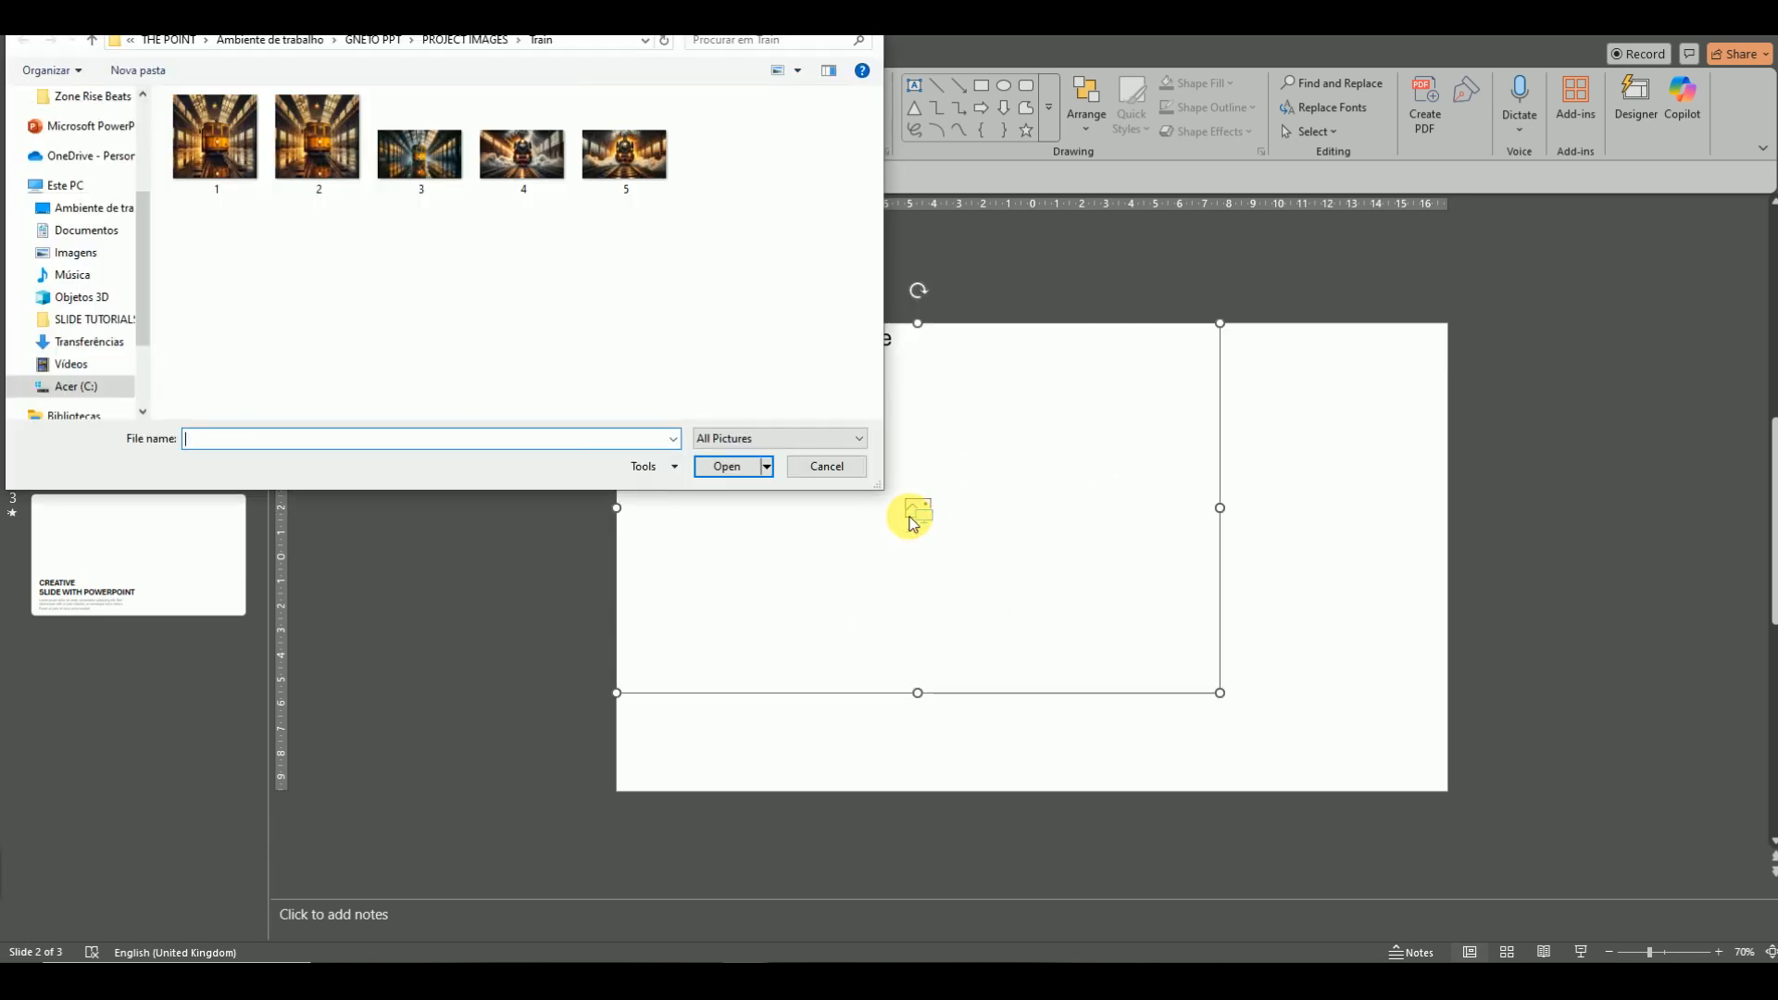
pyautogui.doubleClick(523, 153)
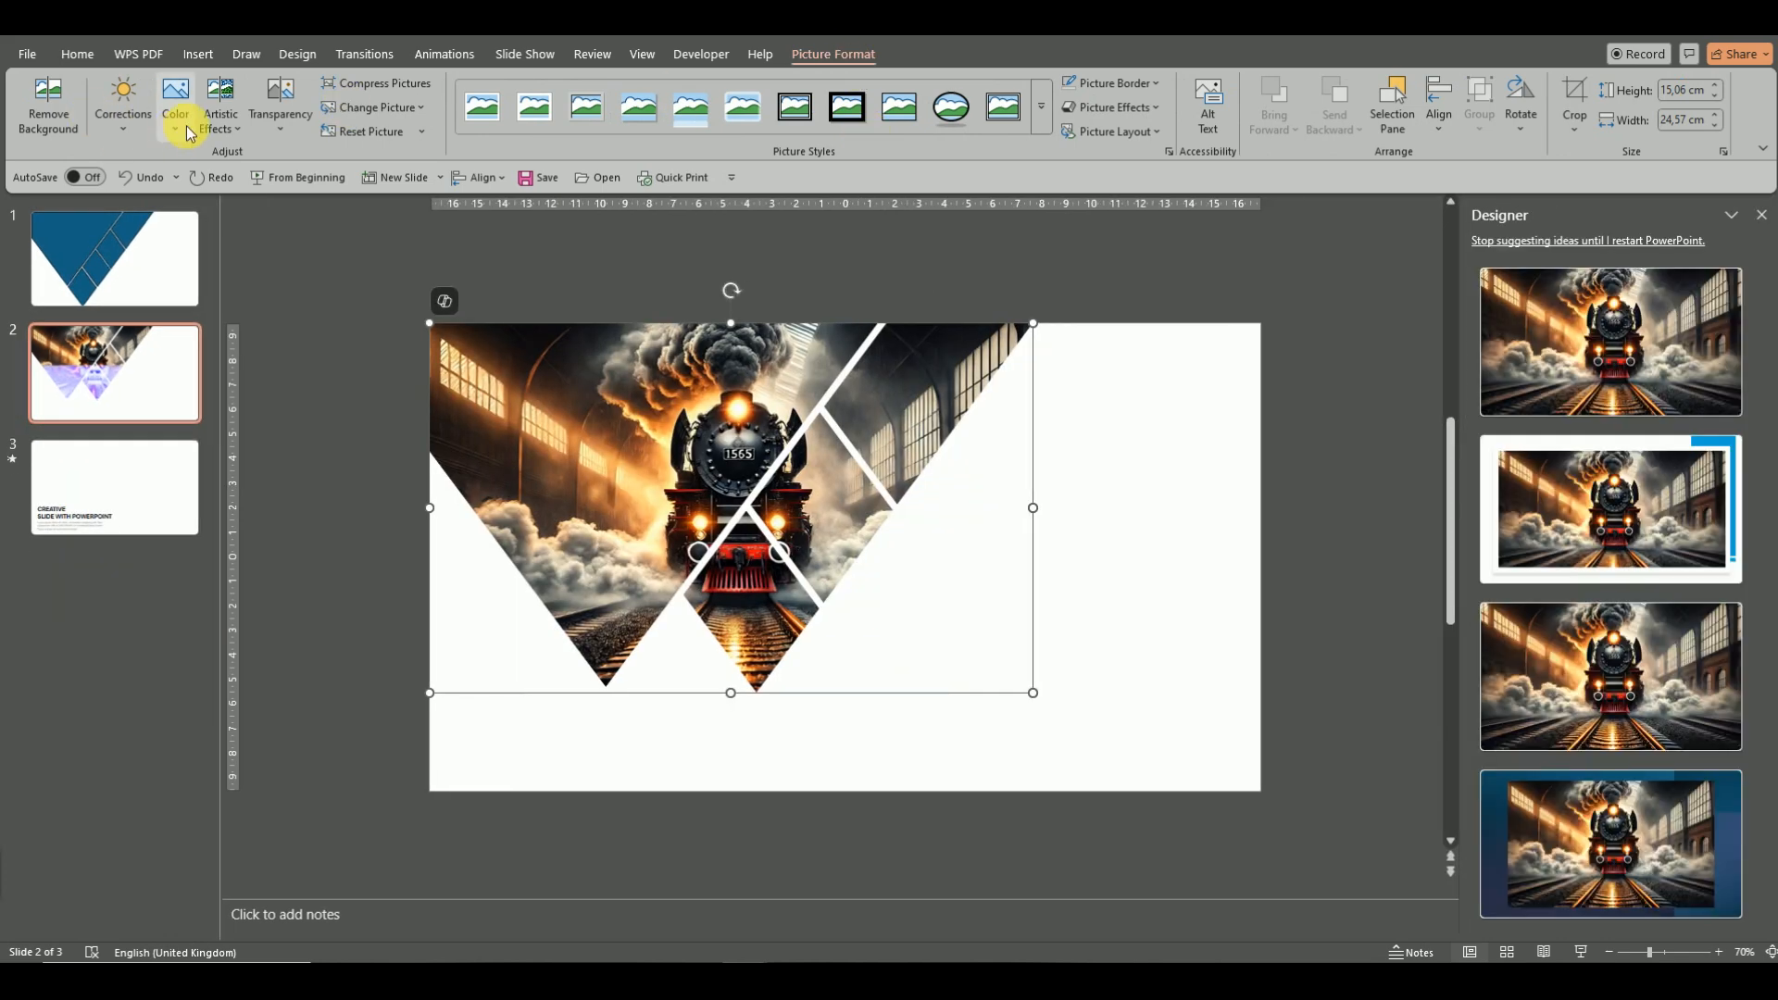
pyautogui.click(188, 130)
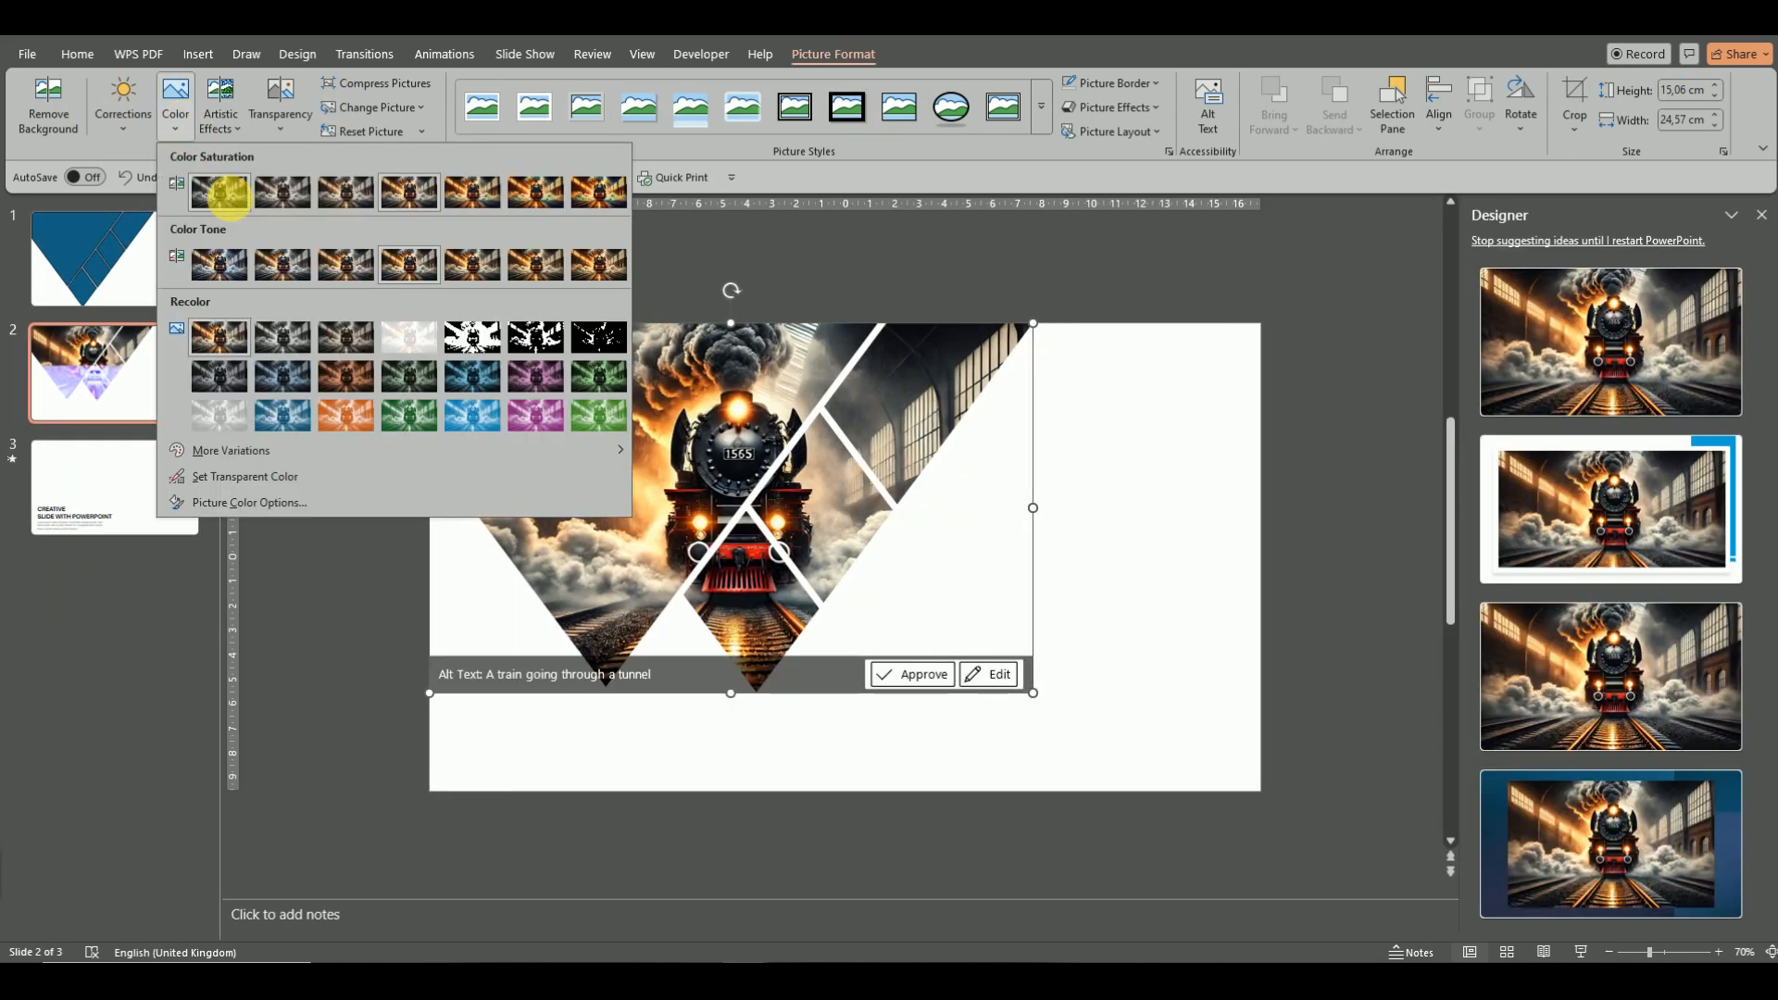
pyautogui.click(220, 192)
# Set the train picture's contrast to 35% and its brightness to -5%.
pyautogui.click(123, 106)
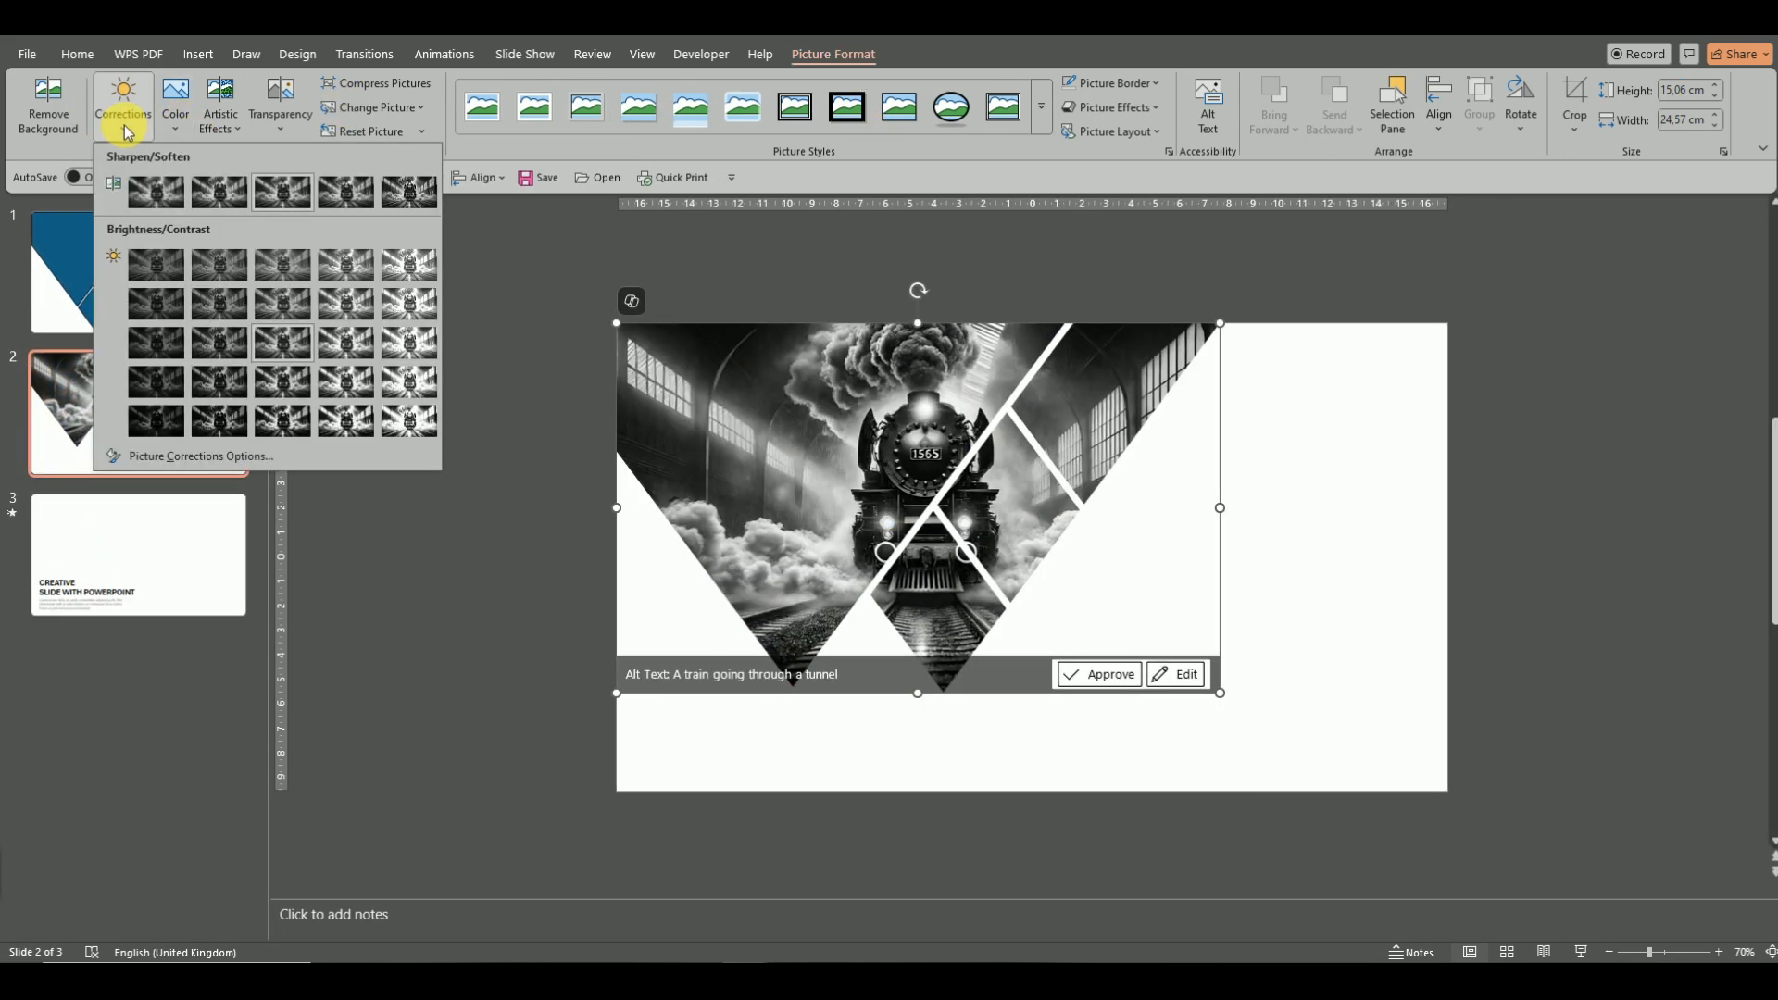
pyautogui.click(206, 458)
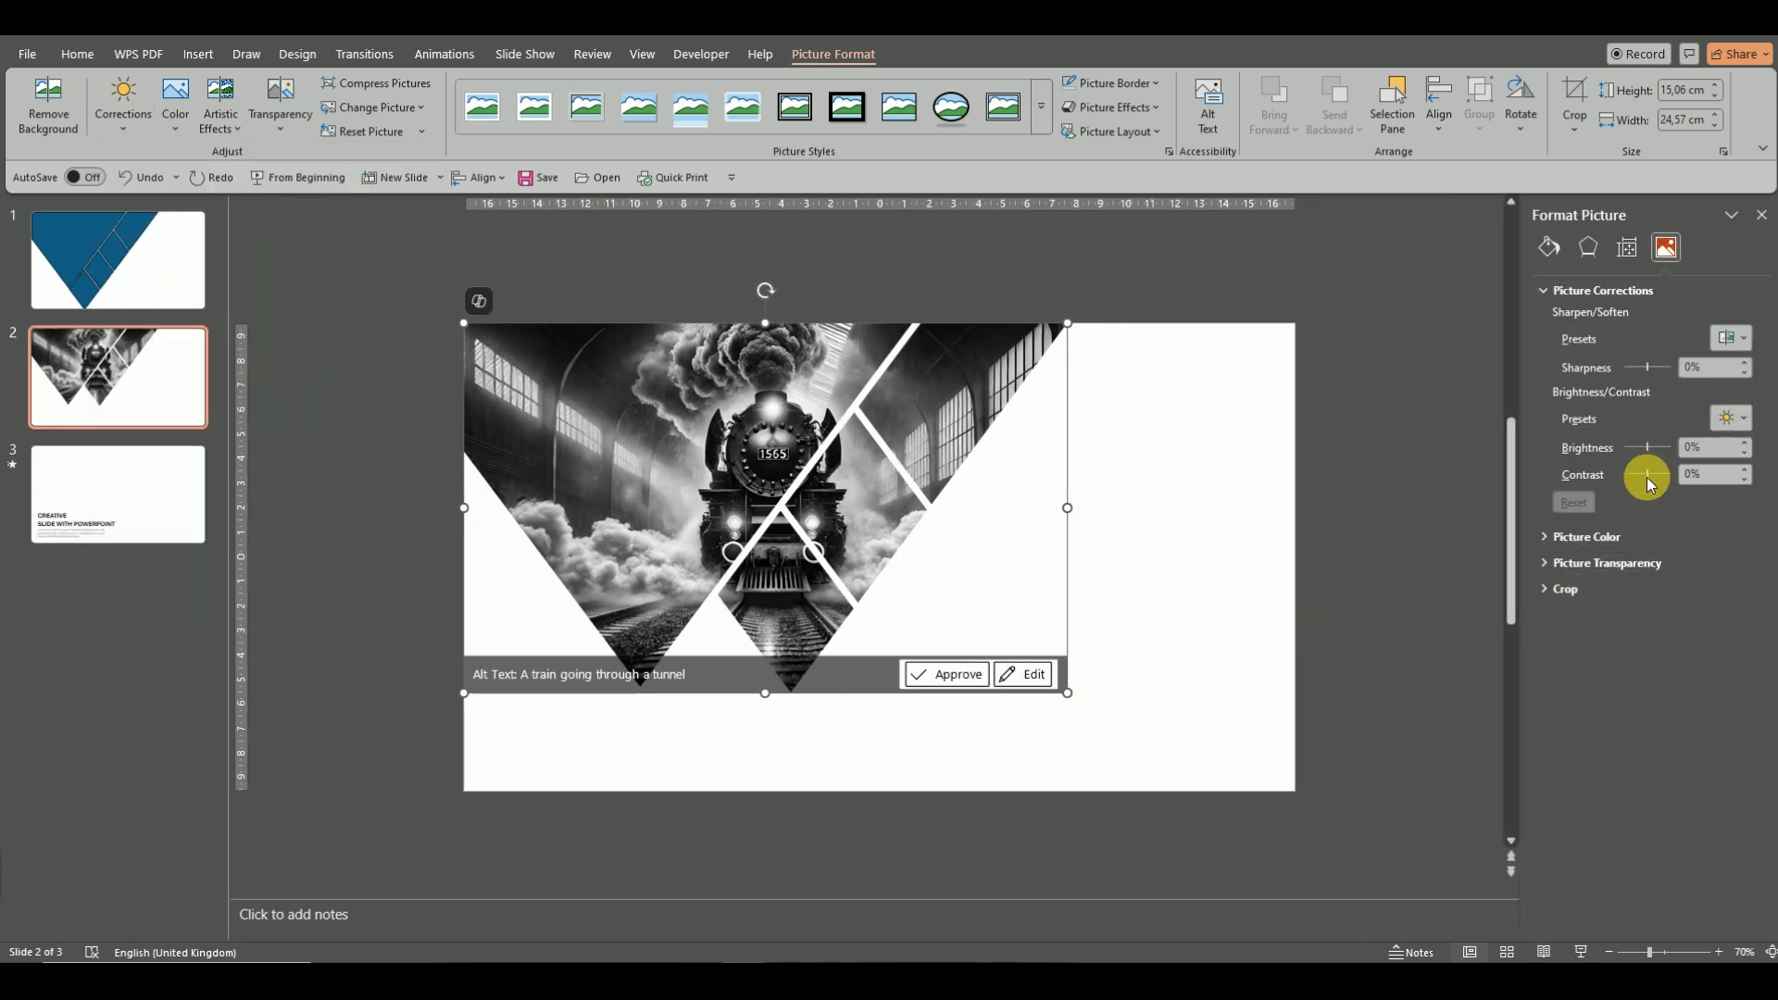
pyautogui.moveTo(1646, 475)
pyautogui.mouseDown()
pyautogui.moveTo(1577, 488)
pyautogui.moveTo(1649, 480)
pyautogui.mouseUp()
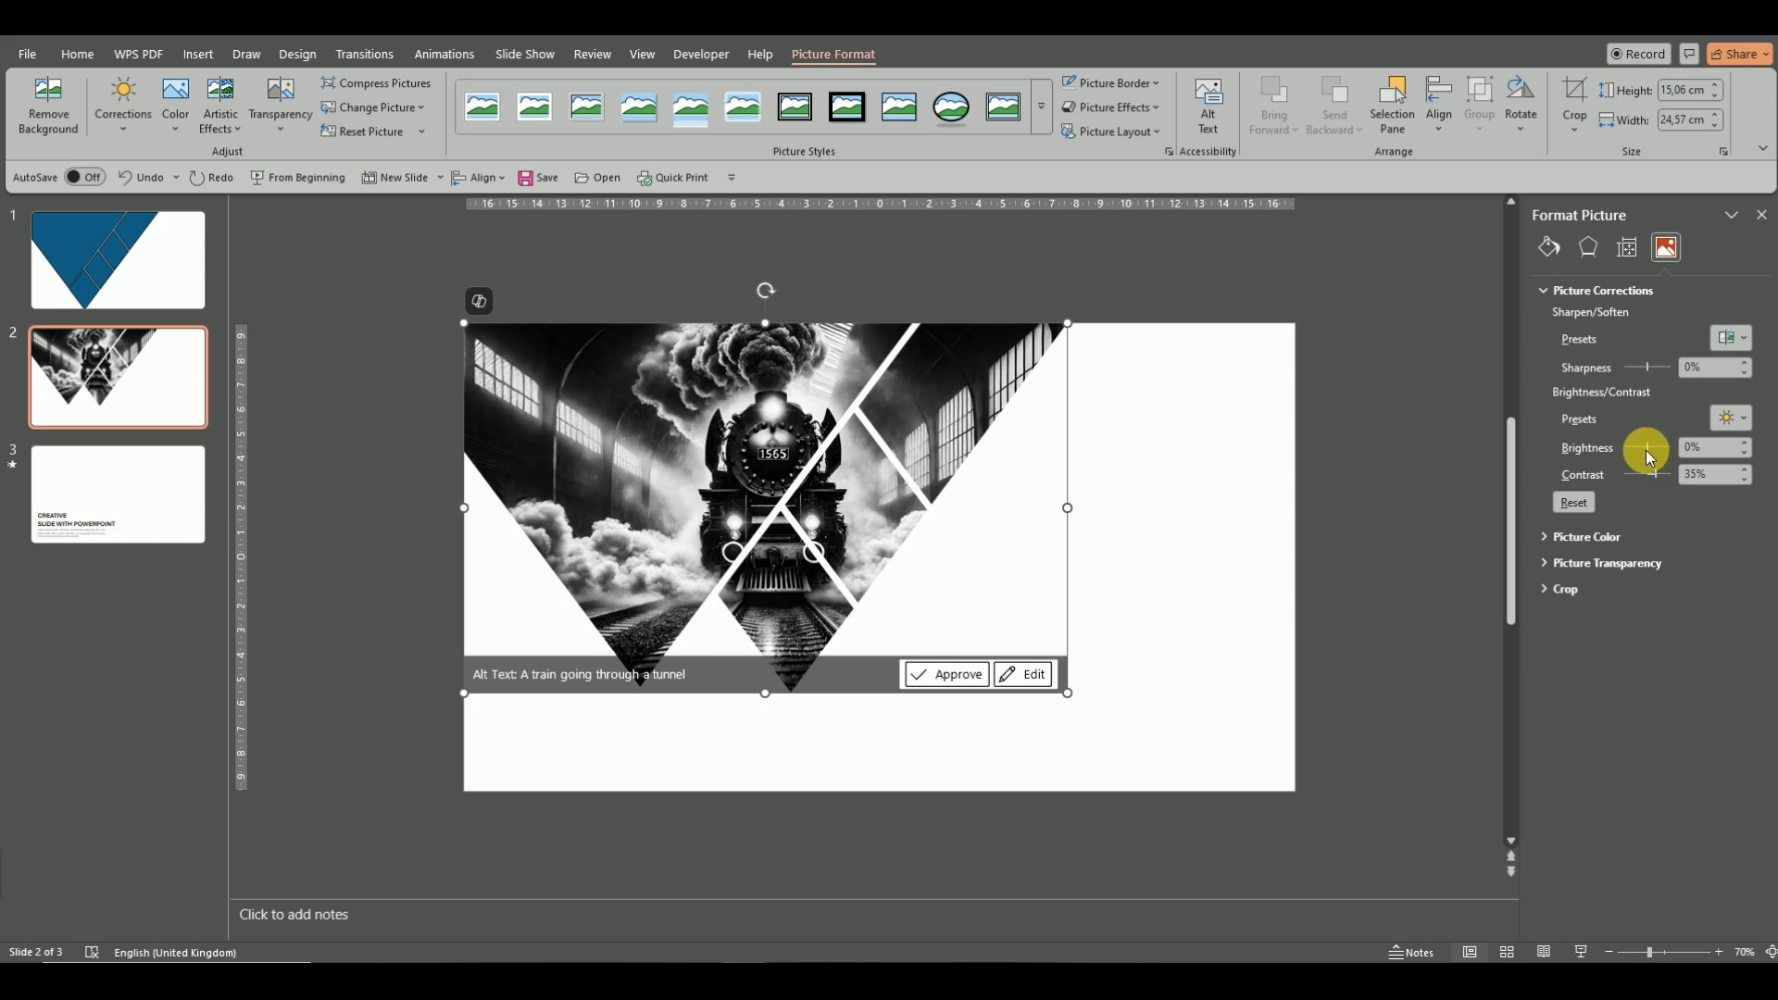
pyautogui.moveTo(1645, 450); pyautogui.dragTo(1648, 449)
pyautogui.click(1744, 443)
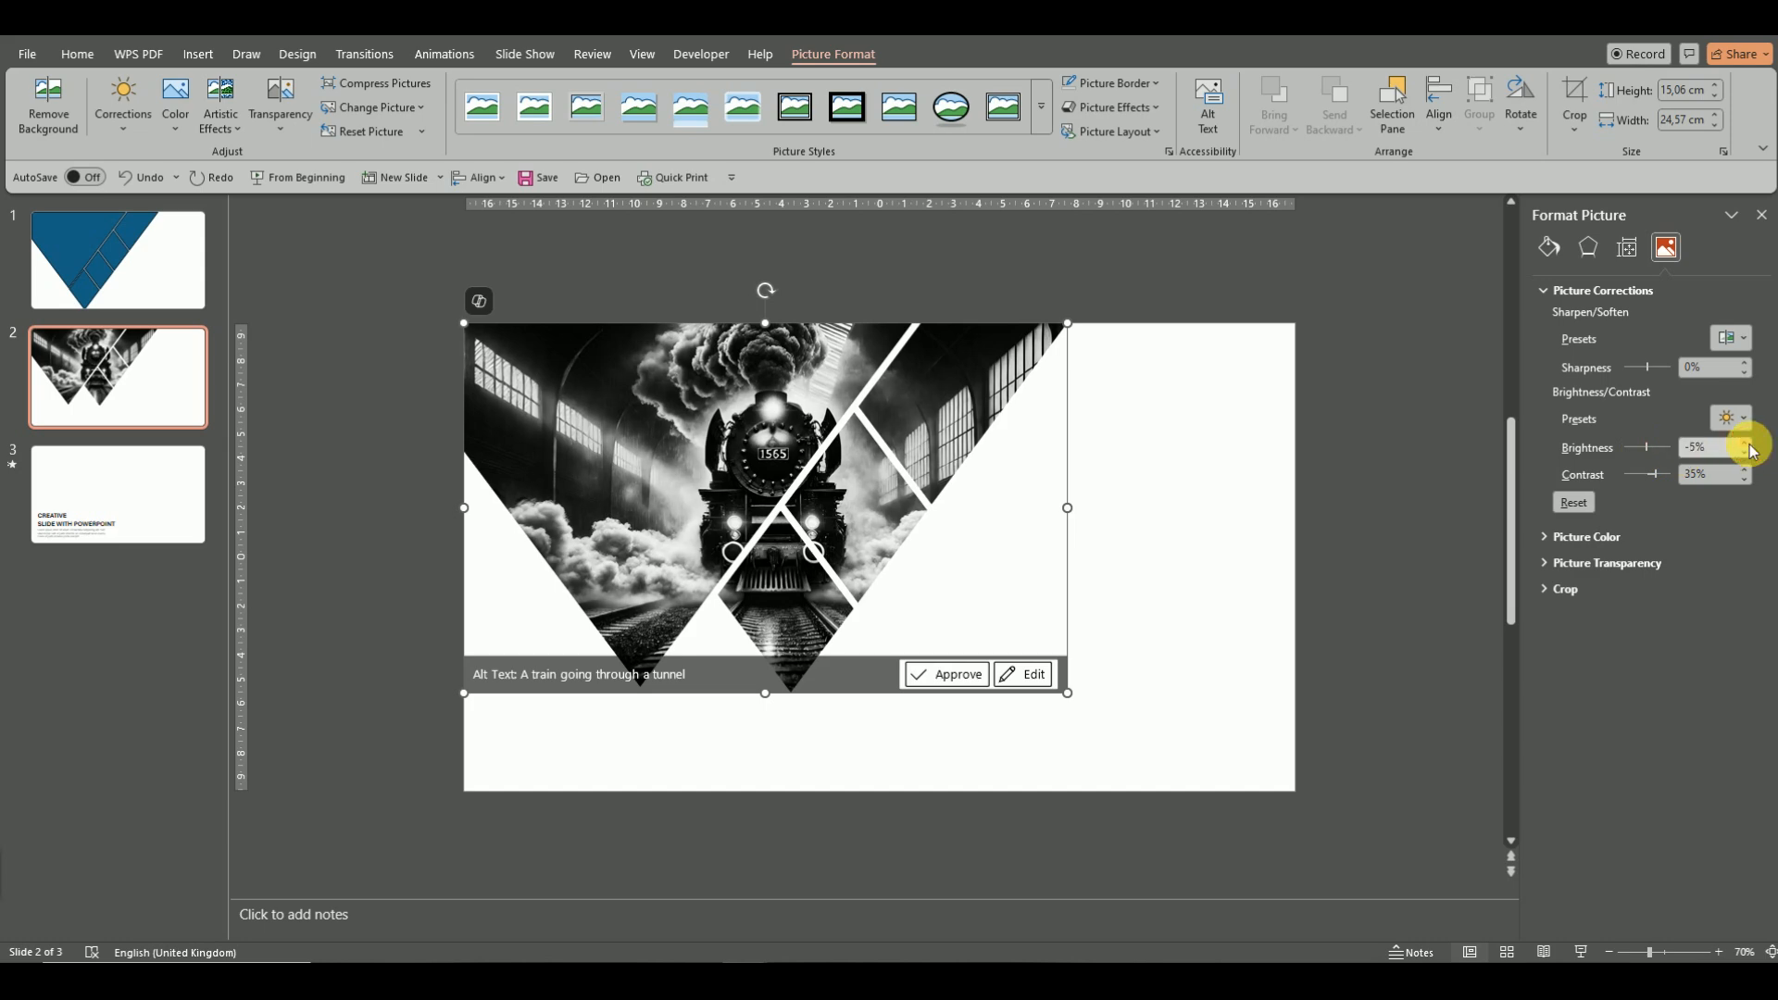
pyautogui.click(1187, 526)
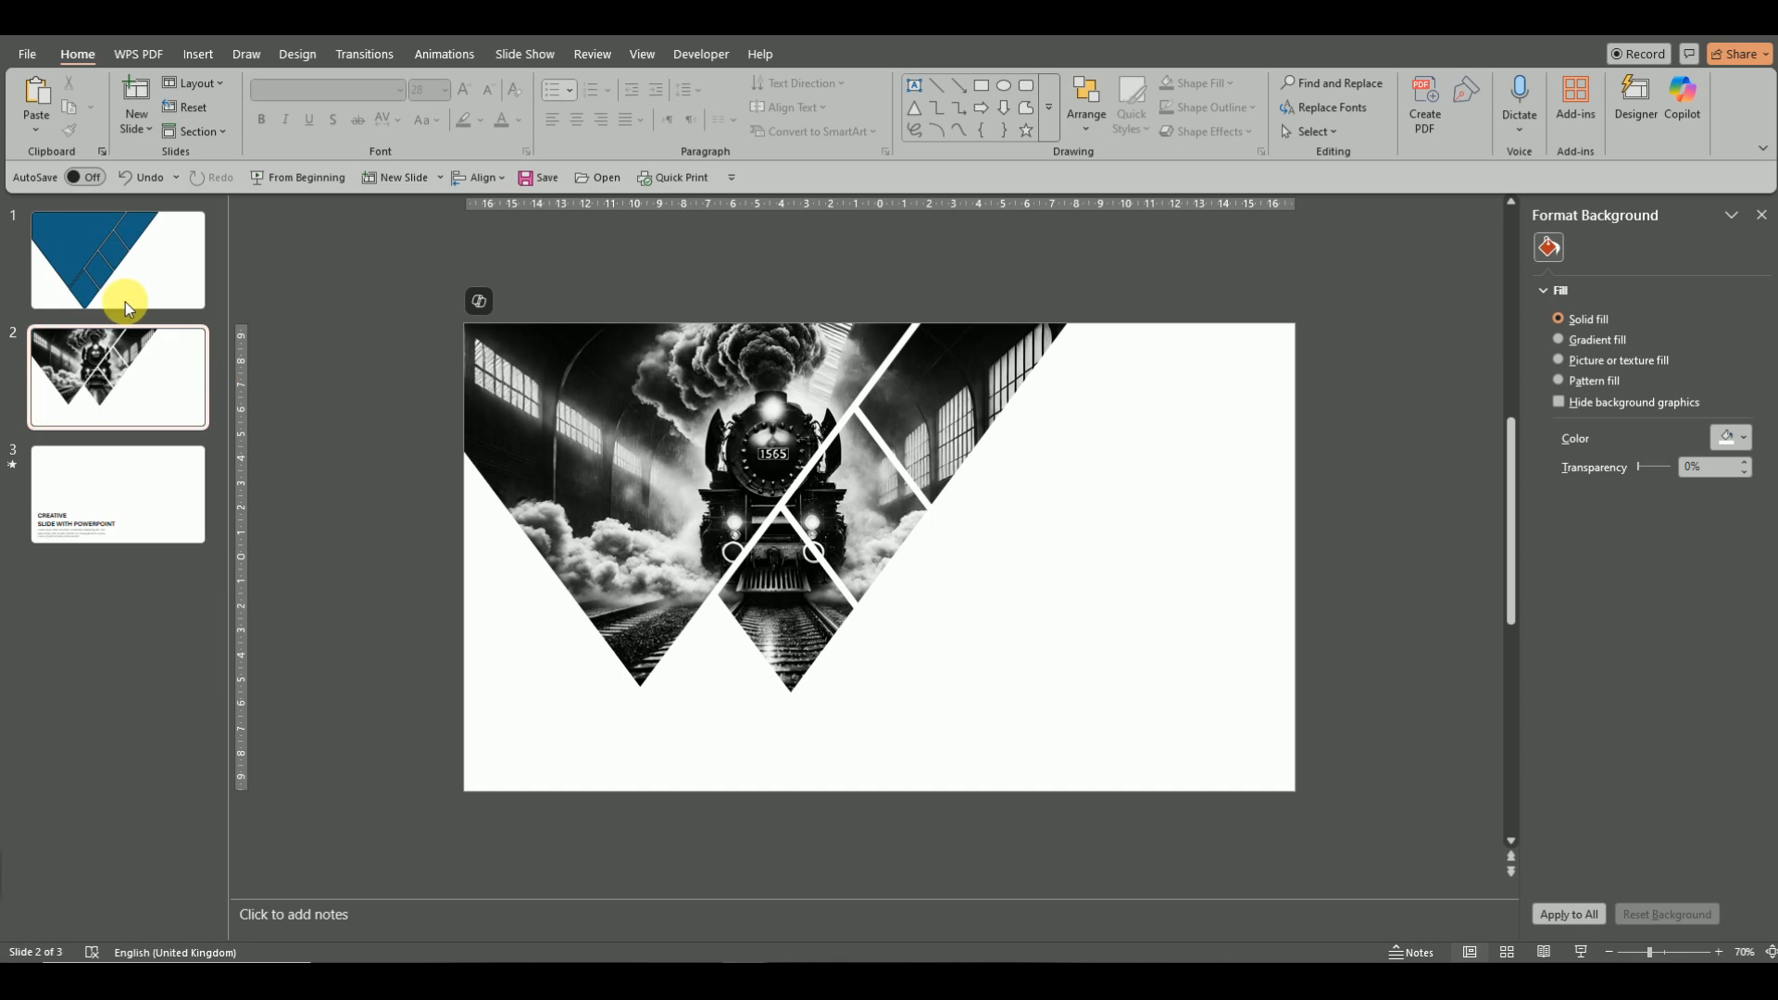
# Copy the lowest diamond piece from slide 1 and paste it onto the train picture slide.
pyautogui.click(150, 277)
pyautogui.click(734, 635)
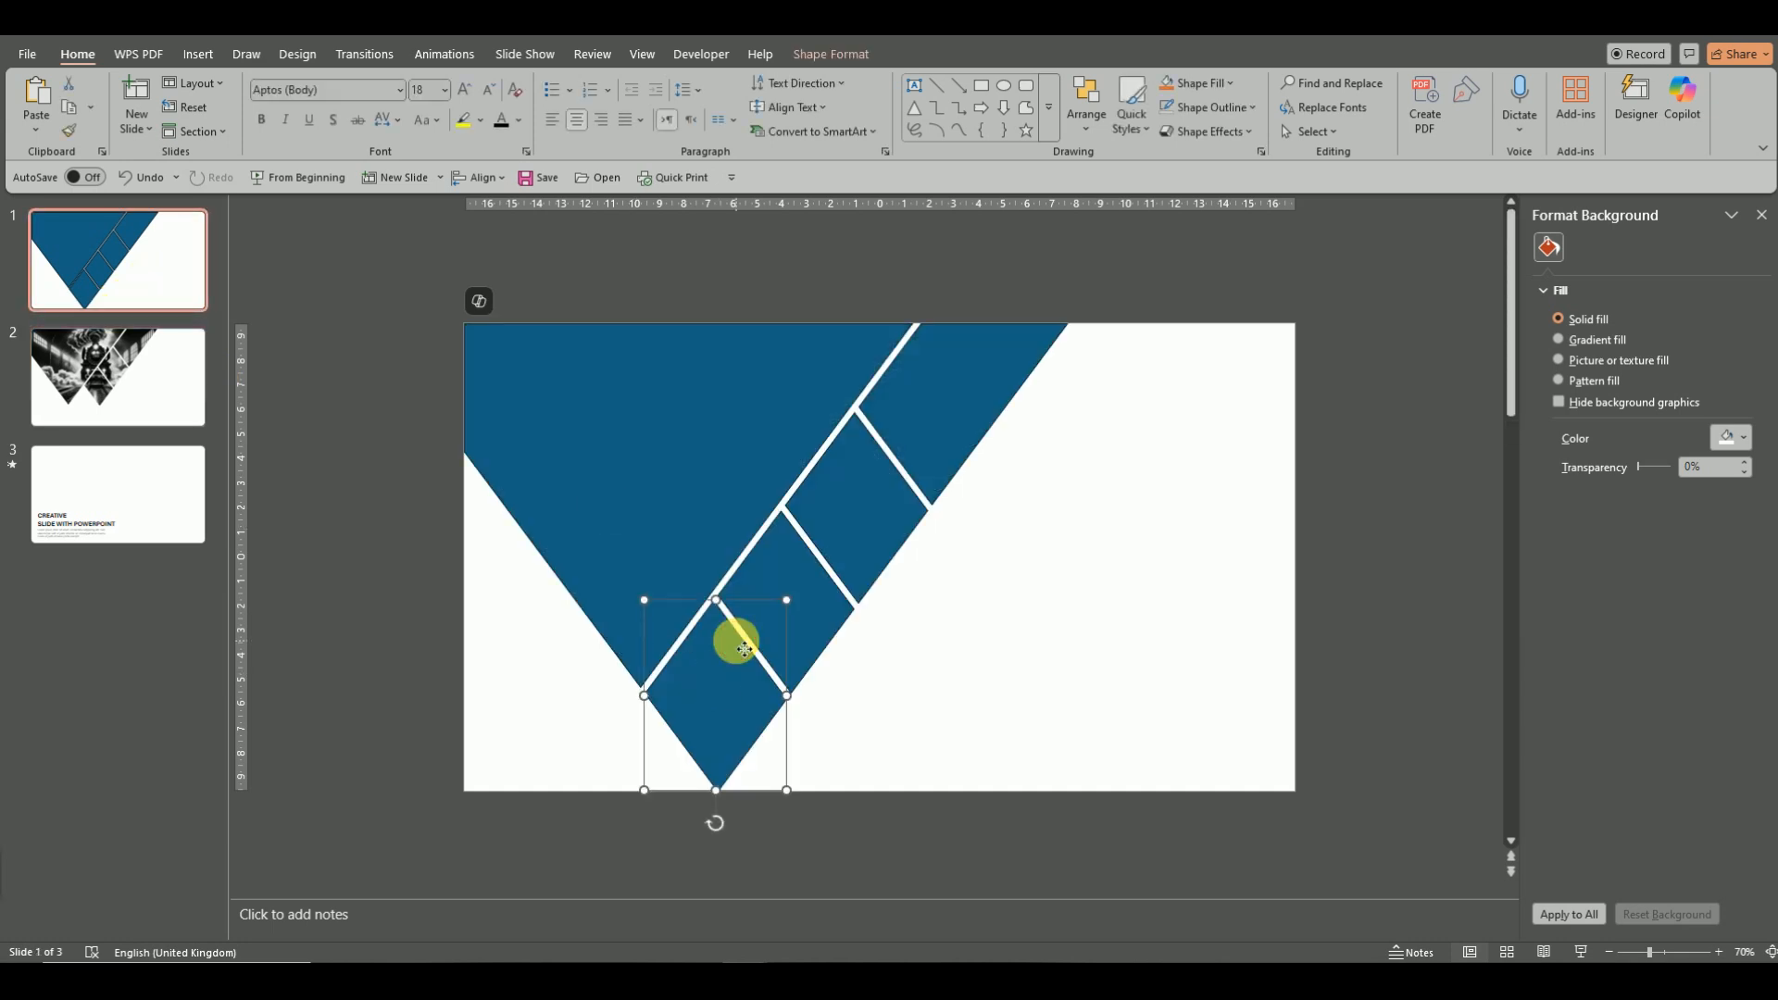
pyautogui.rightClick(738, 646)
pyautogui.click(834, 225)
pyautogui.click(100, 414)
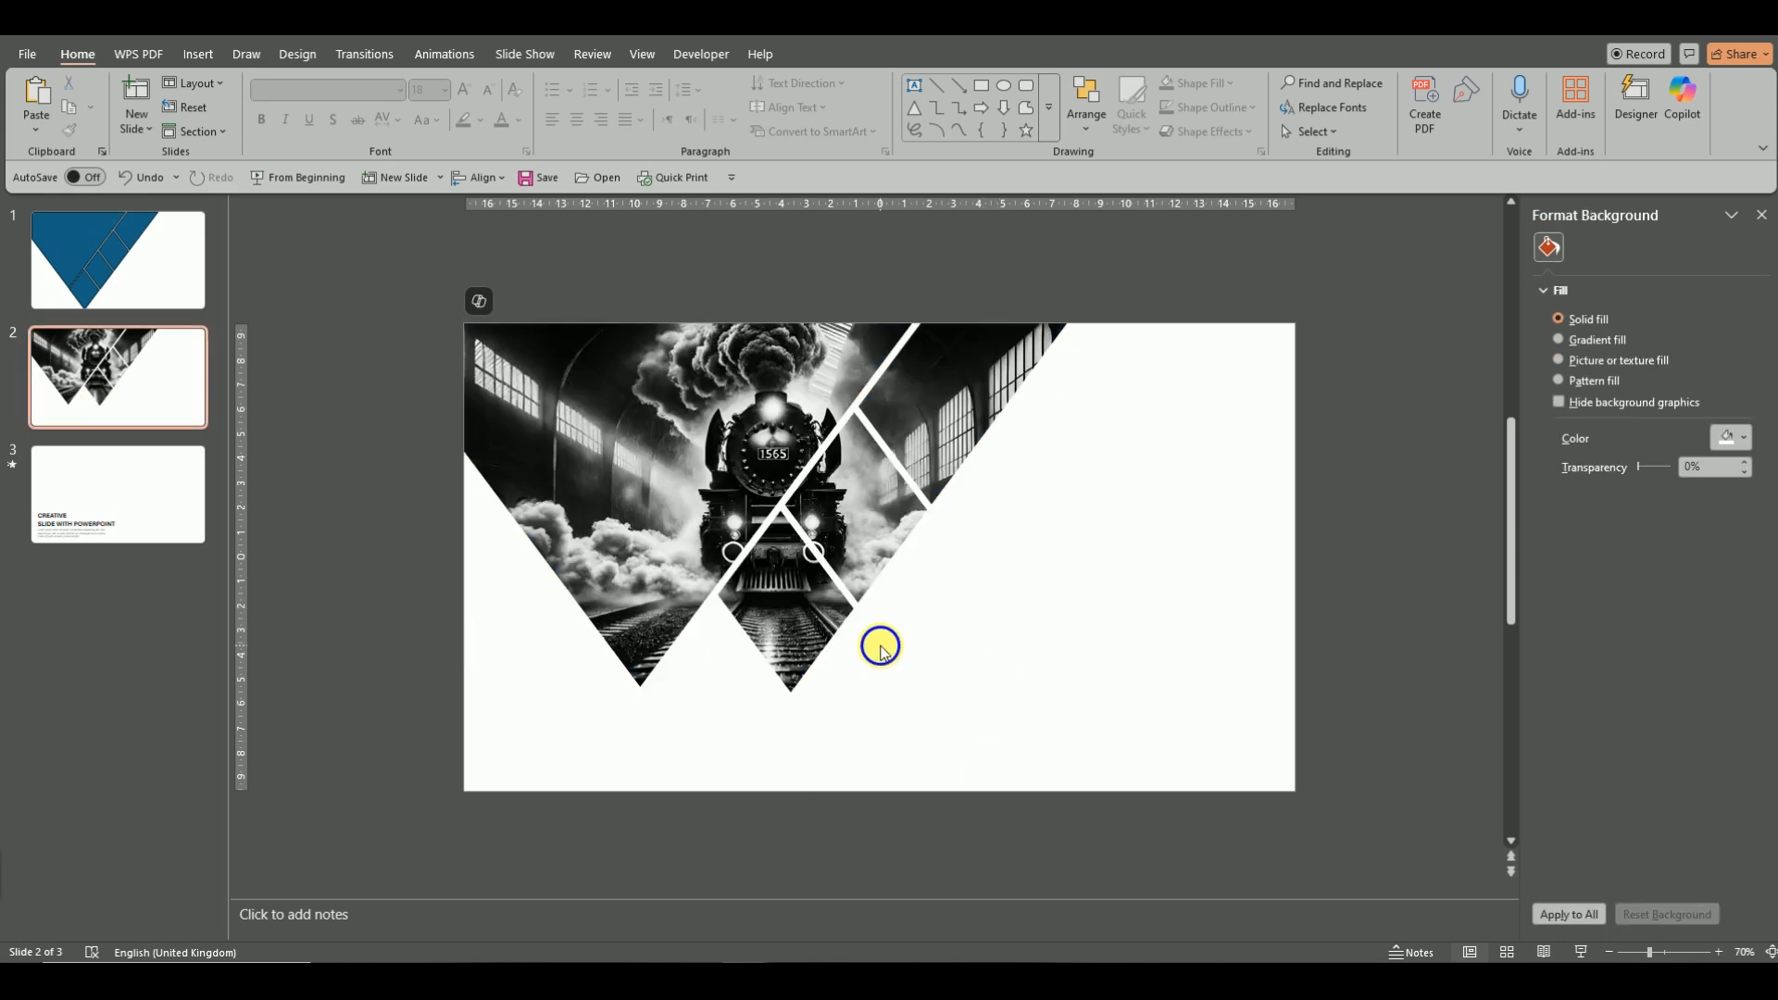
pyautogui.rightClick(881, 647)
pyautogui.click(927, 723)
pyautogui.click(913, 681)
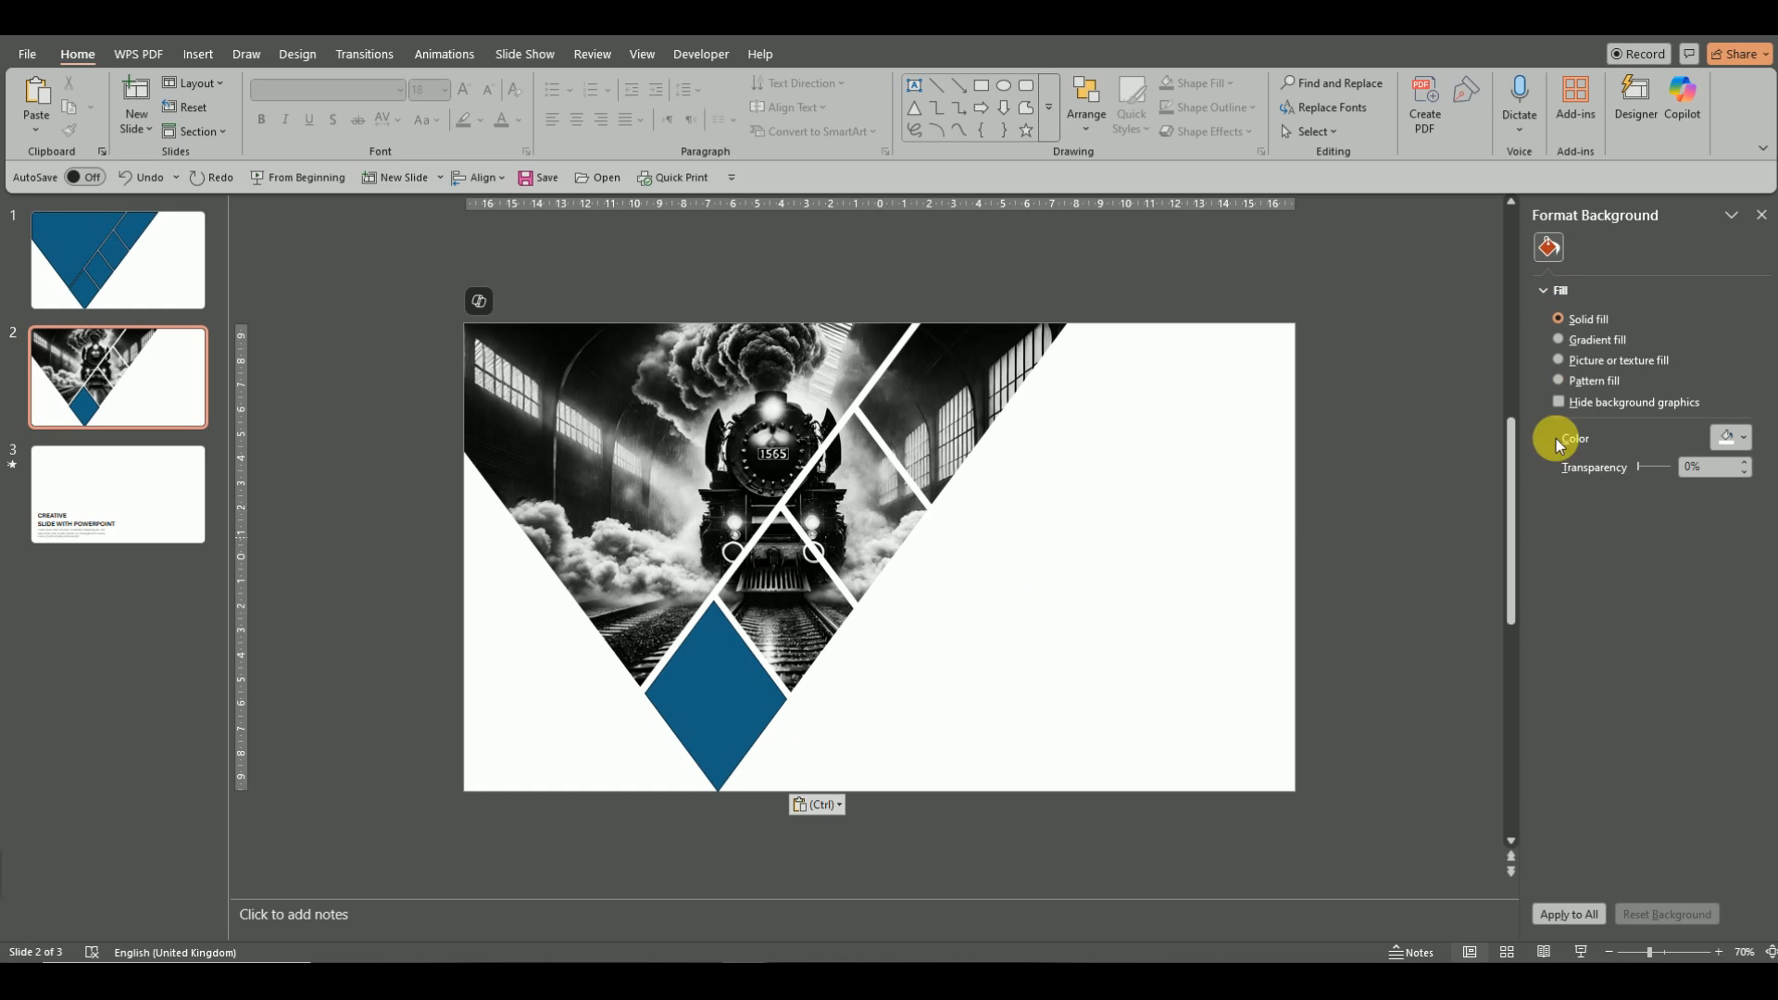
# Give the pasted diamond a linear gradient fill with three stops, placing the middle stop at 48%.
pyautogui.click(657, 695)
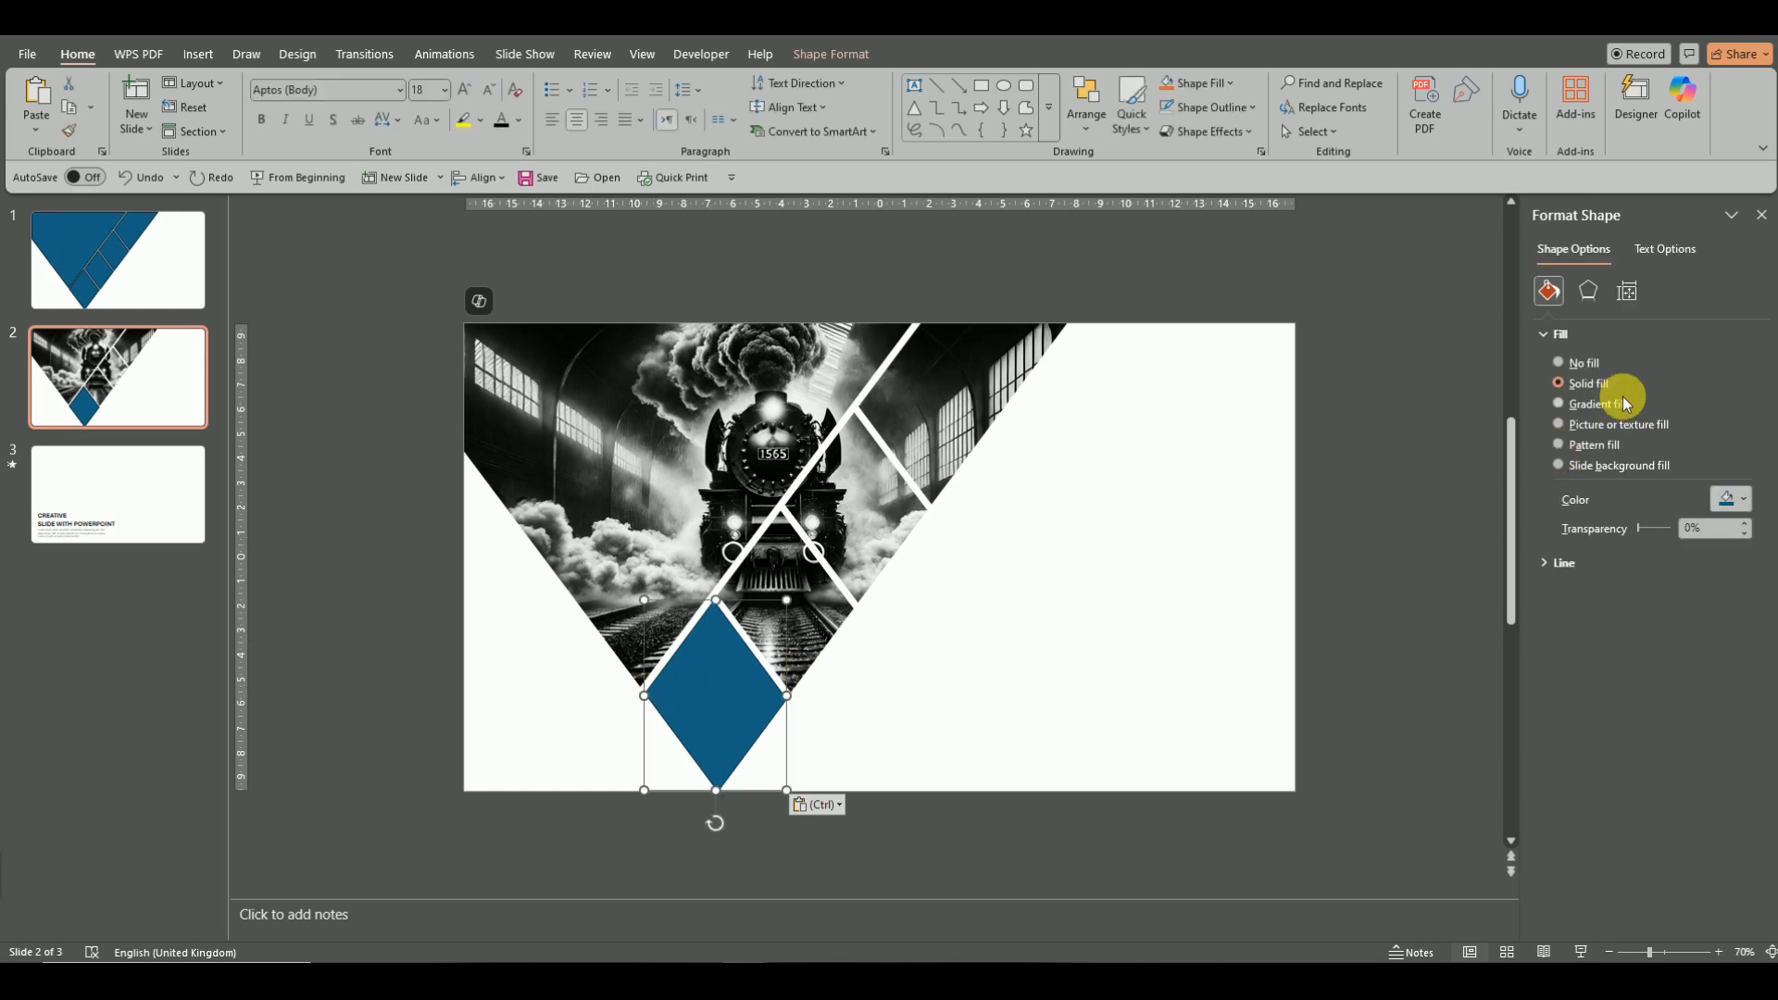
pyautogui.click(1594, 410)
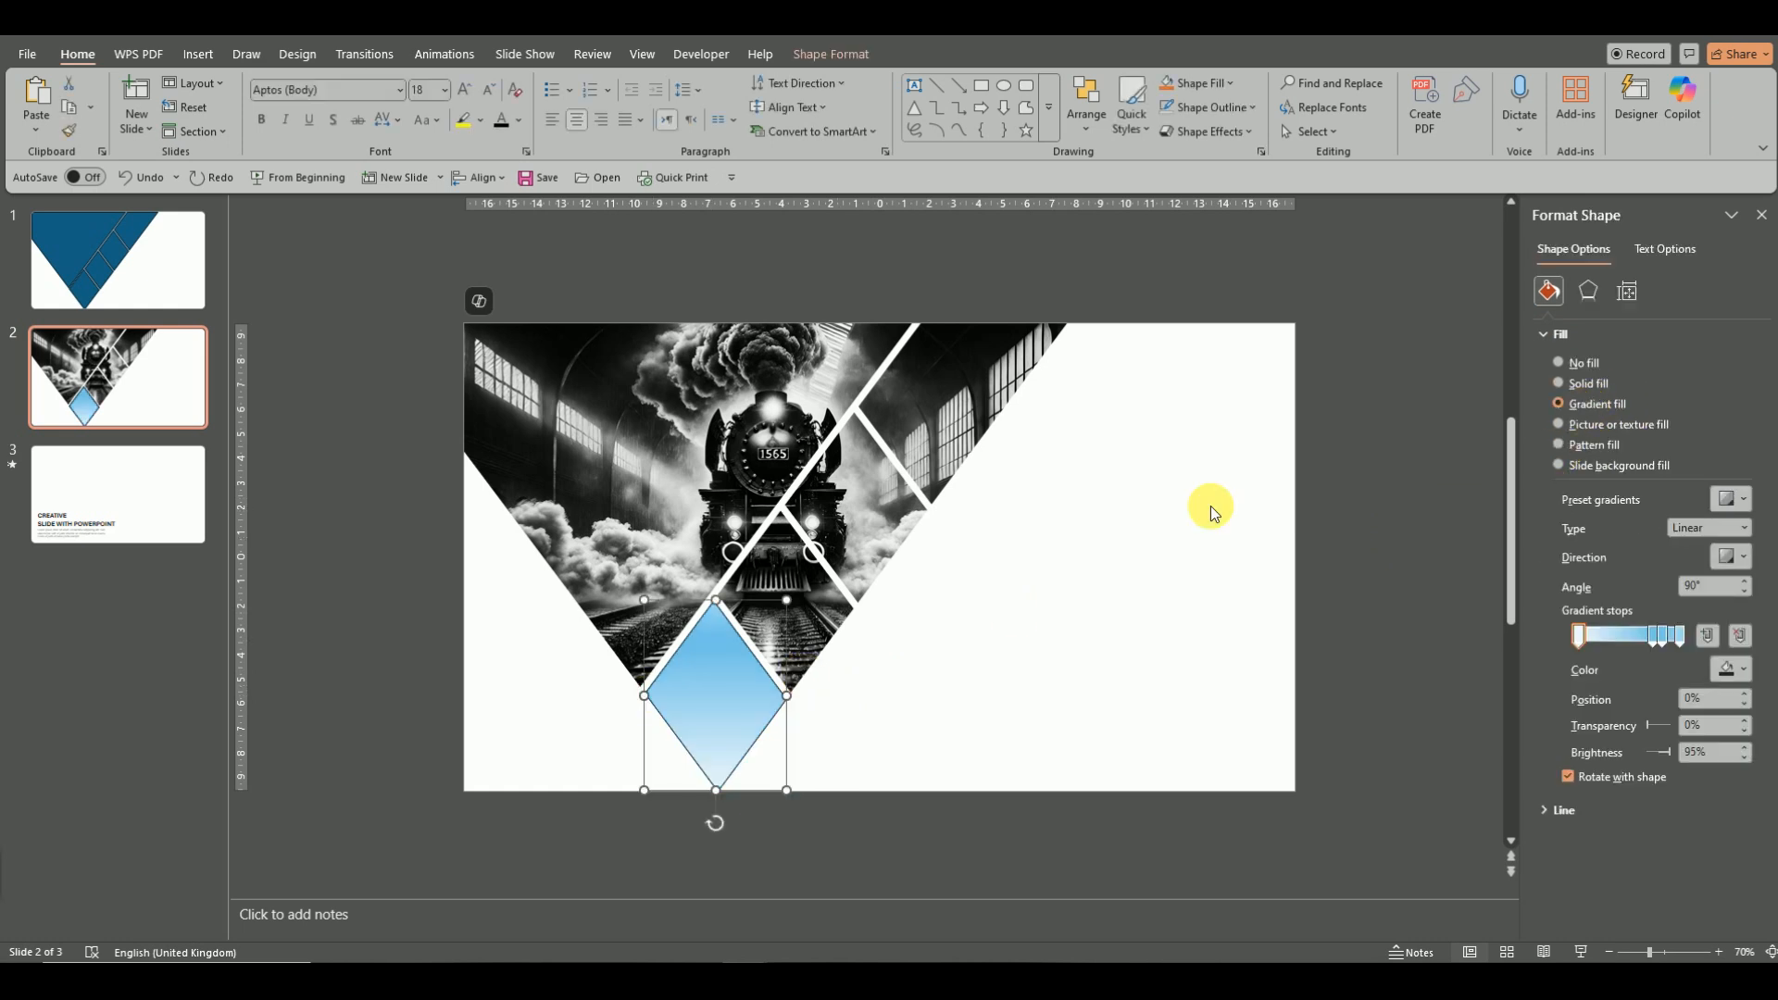
pyautogui.click(1654, 637)
pyautogui.moveTo(1655, 643); pyautogui.dragTo(1638, 641)
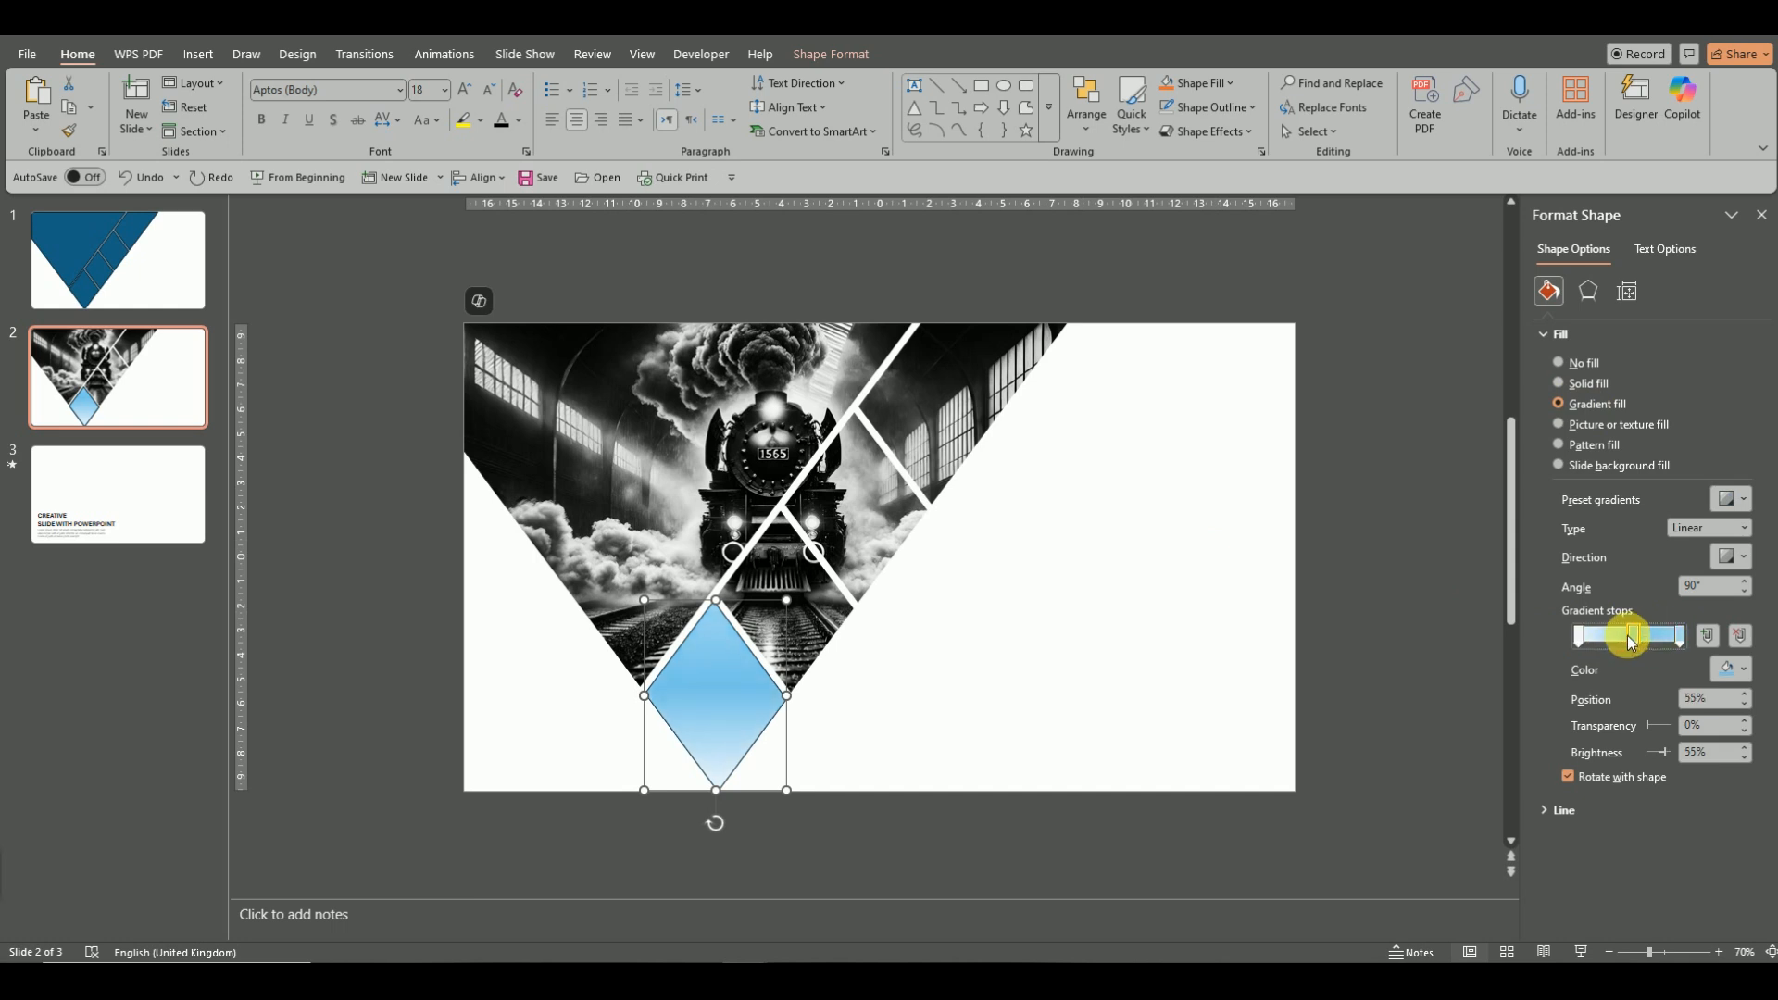
# Colour the diamond's first gradient stop, at 0%, with a bright pink-red from the standard colours.
pyautogui.click(1579, 635)
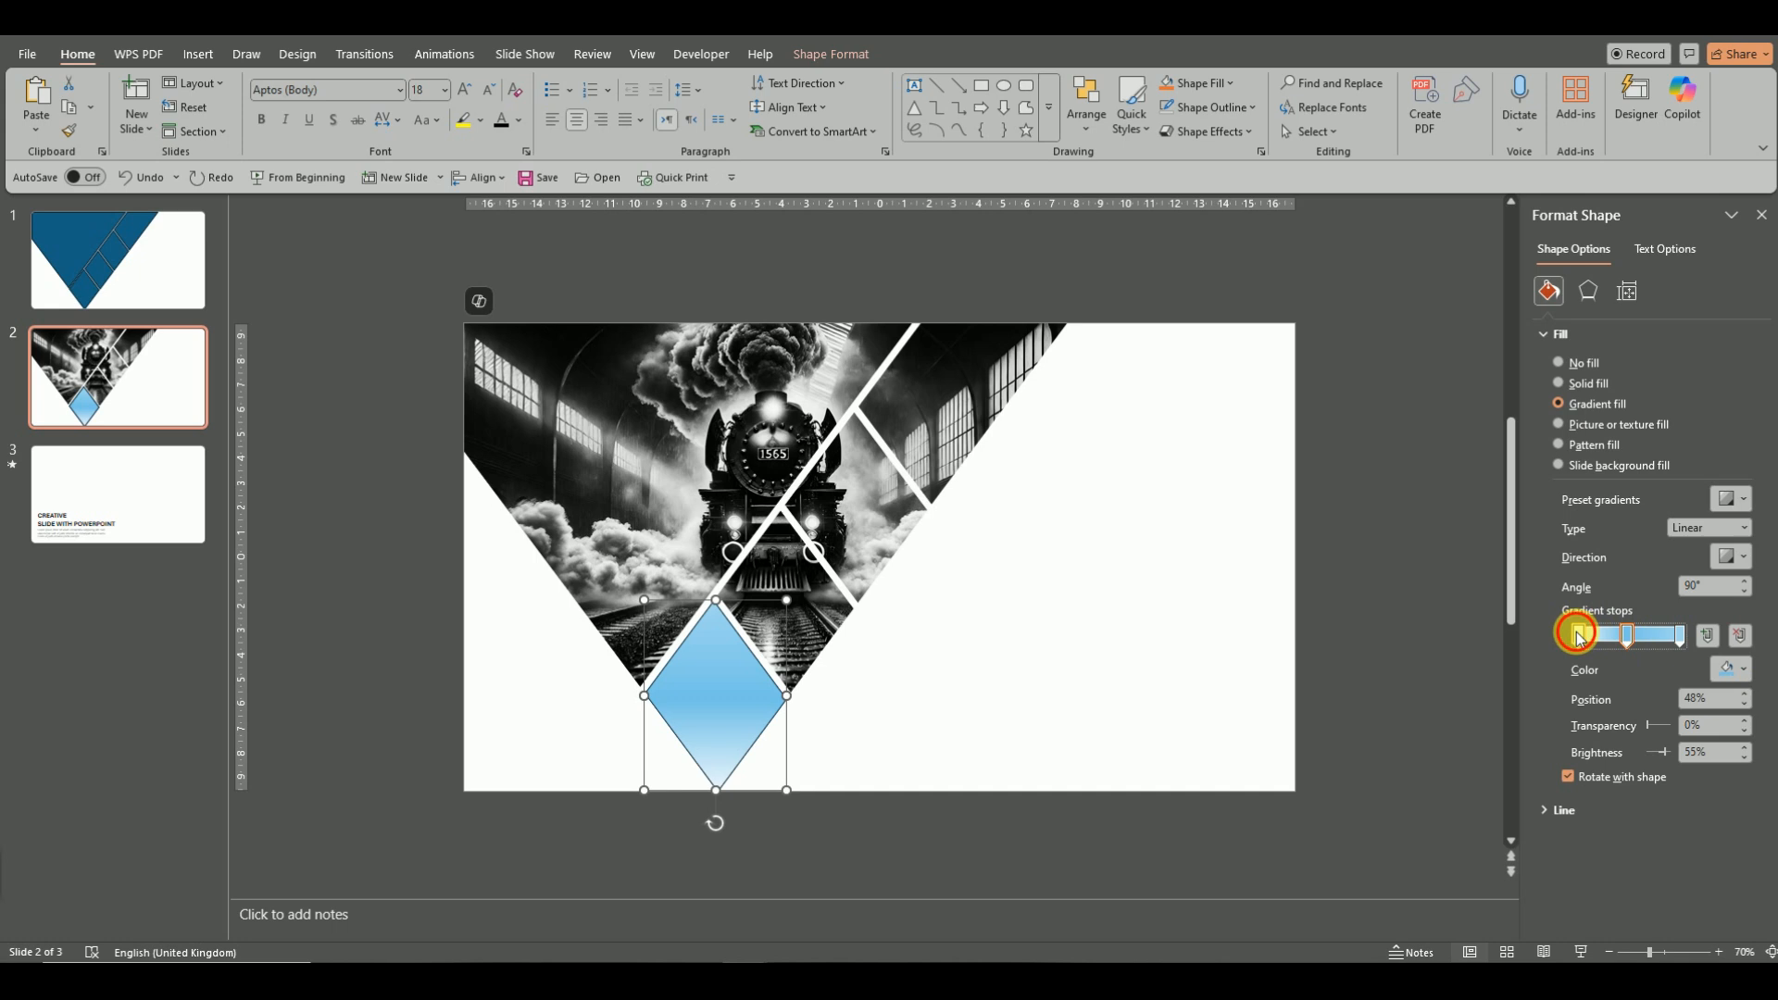
pyautogui.click(1745, 670)
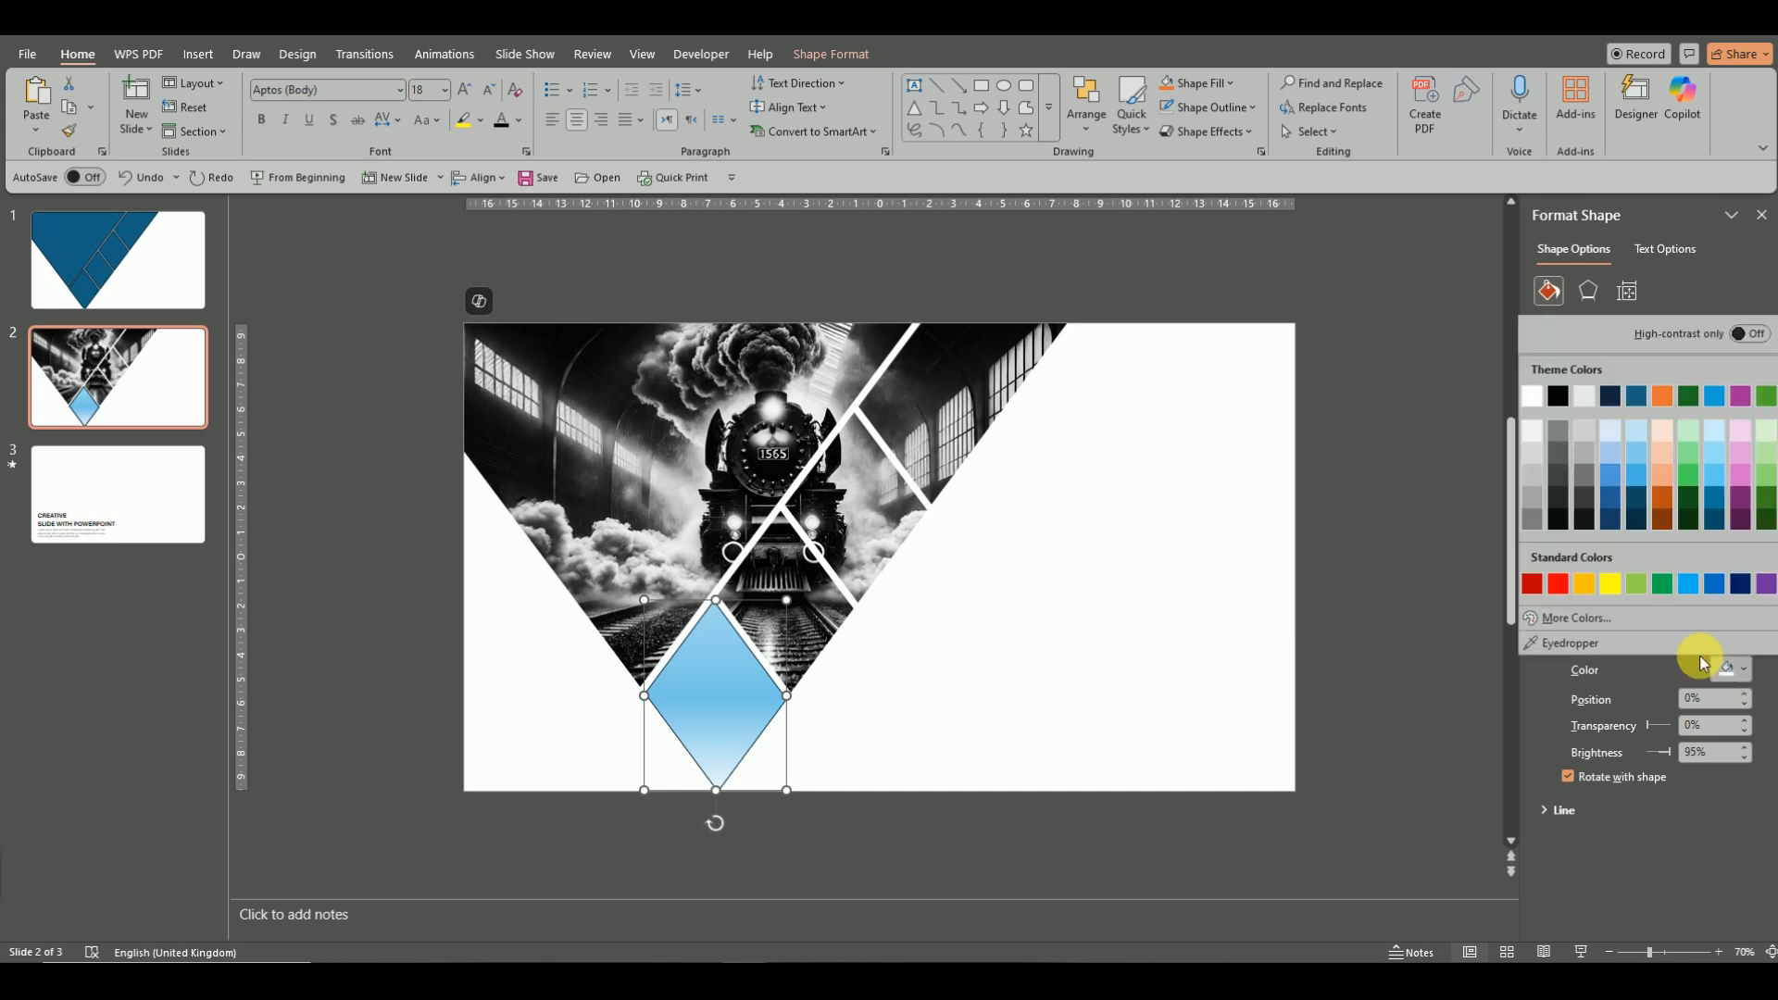
pyautogui.click(1553, 625)
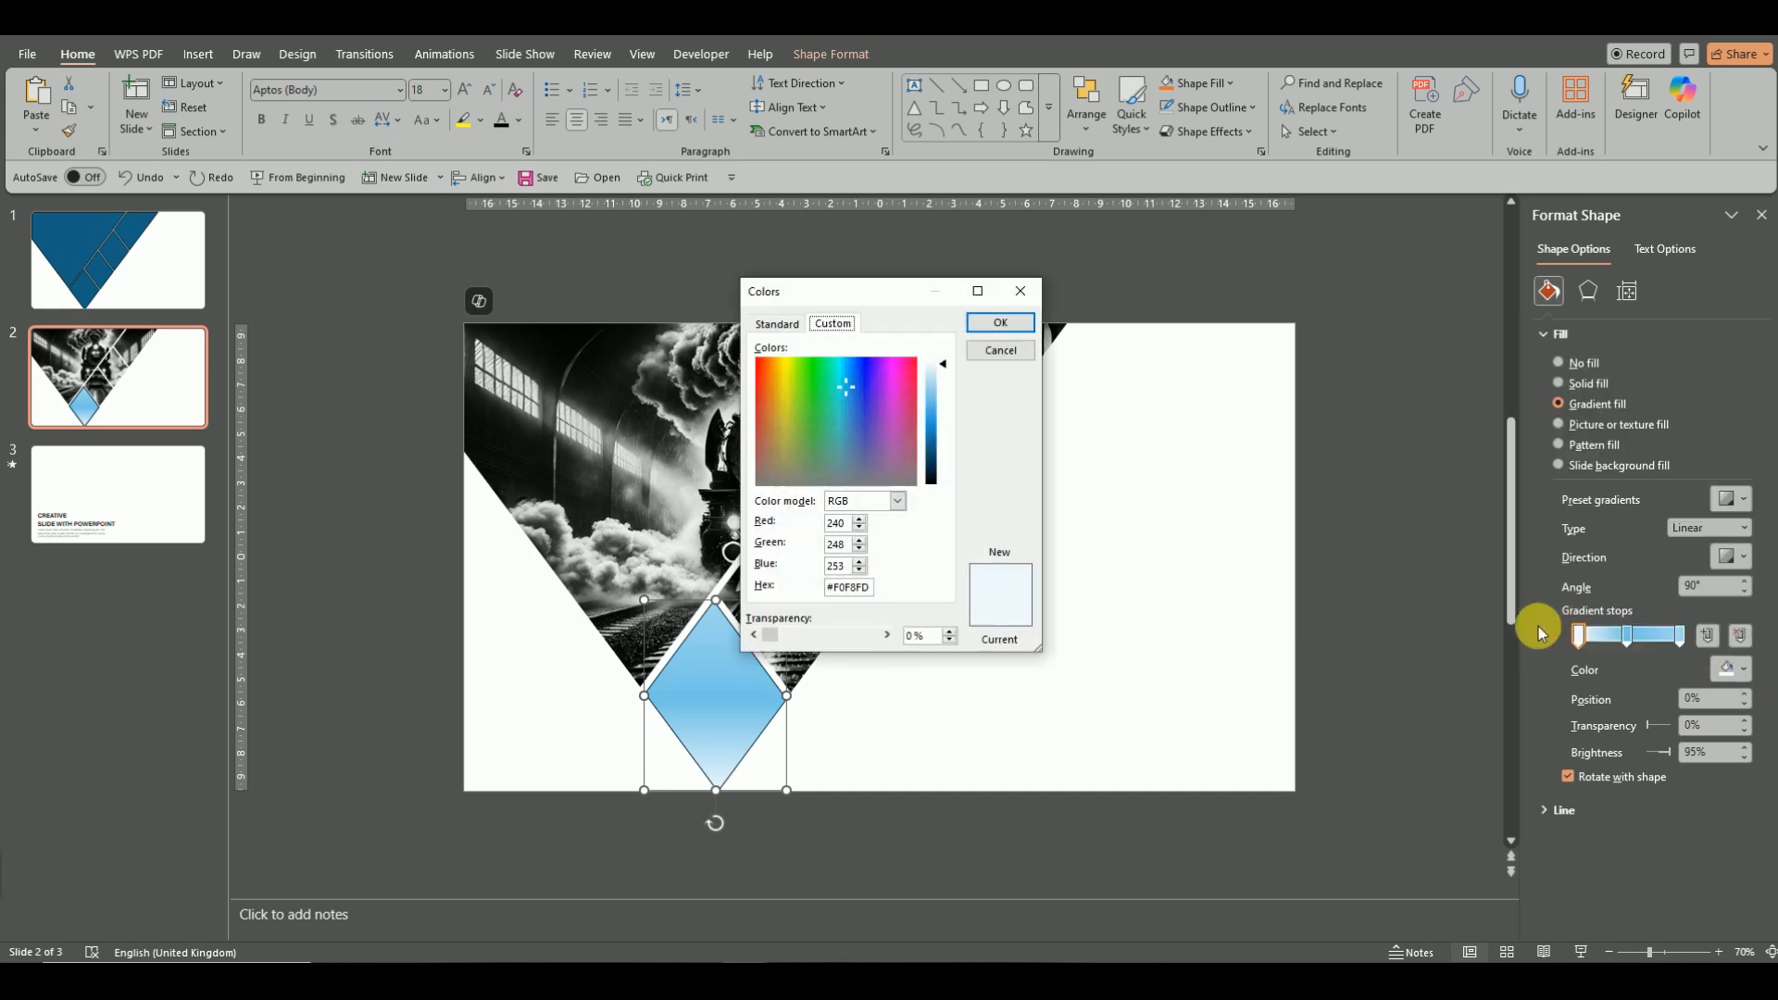
pyautogui.click(777, 326)
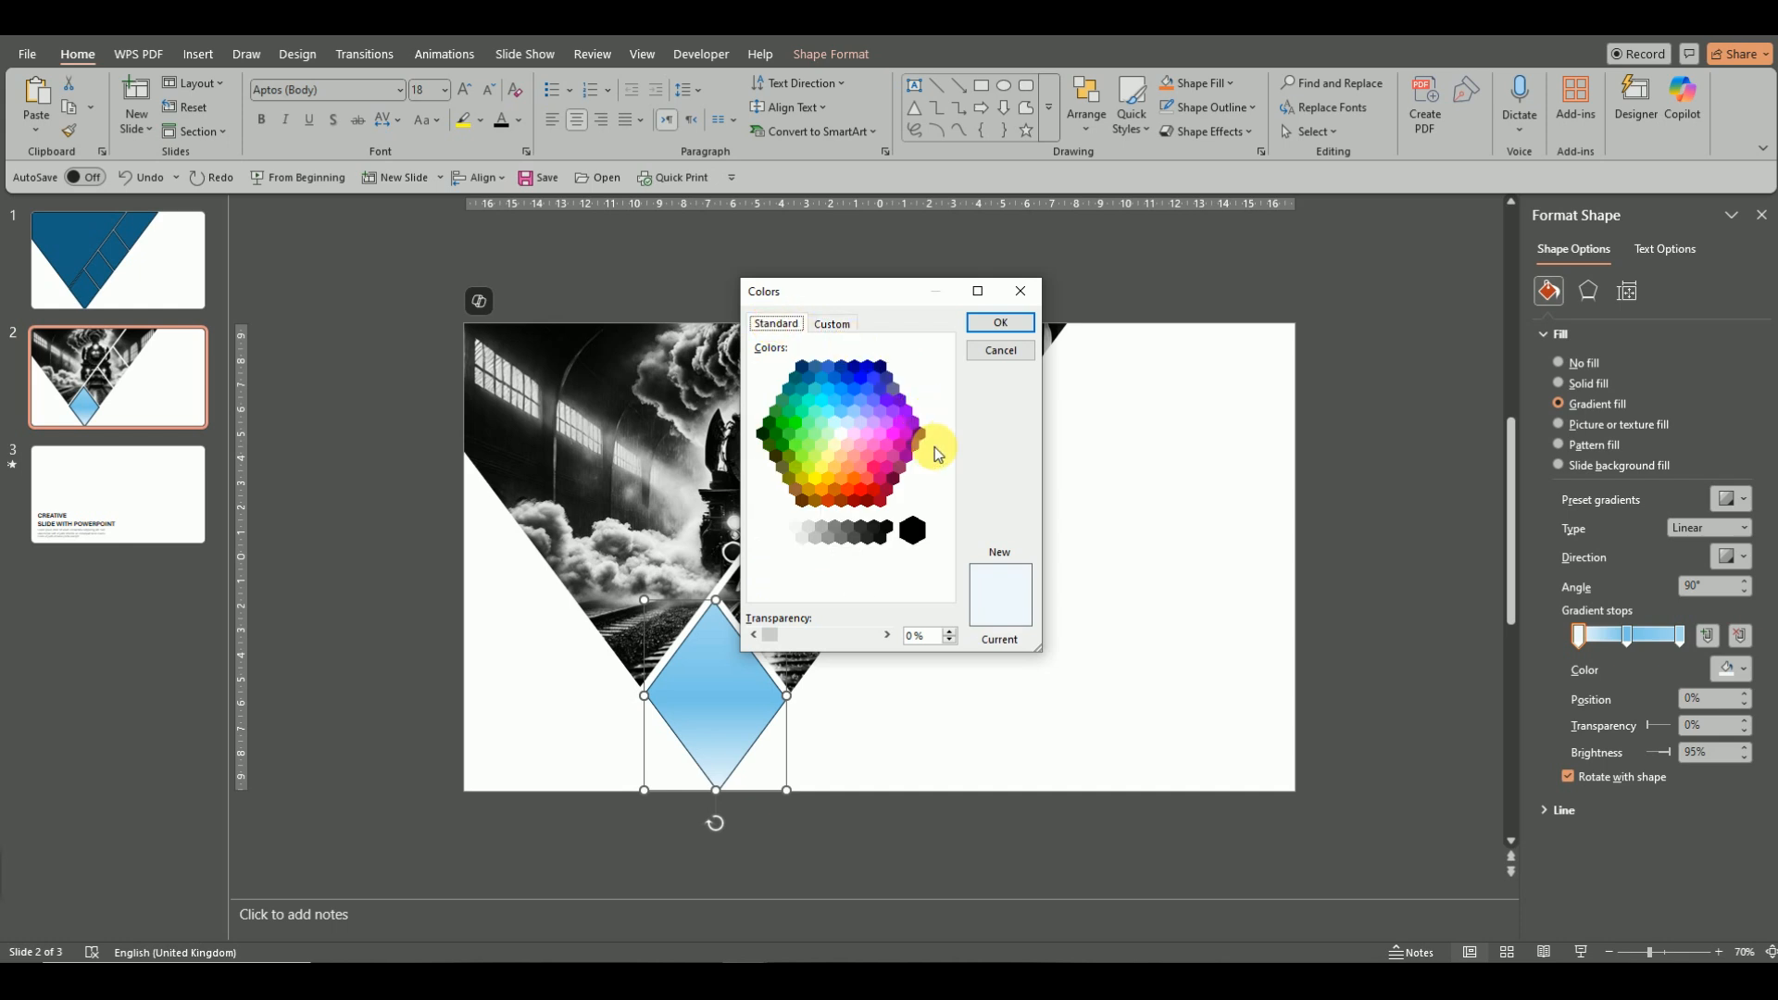
pyautogui.click(874, 469)
pyautogui.click(1009, 326)
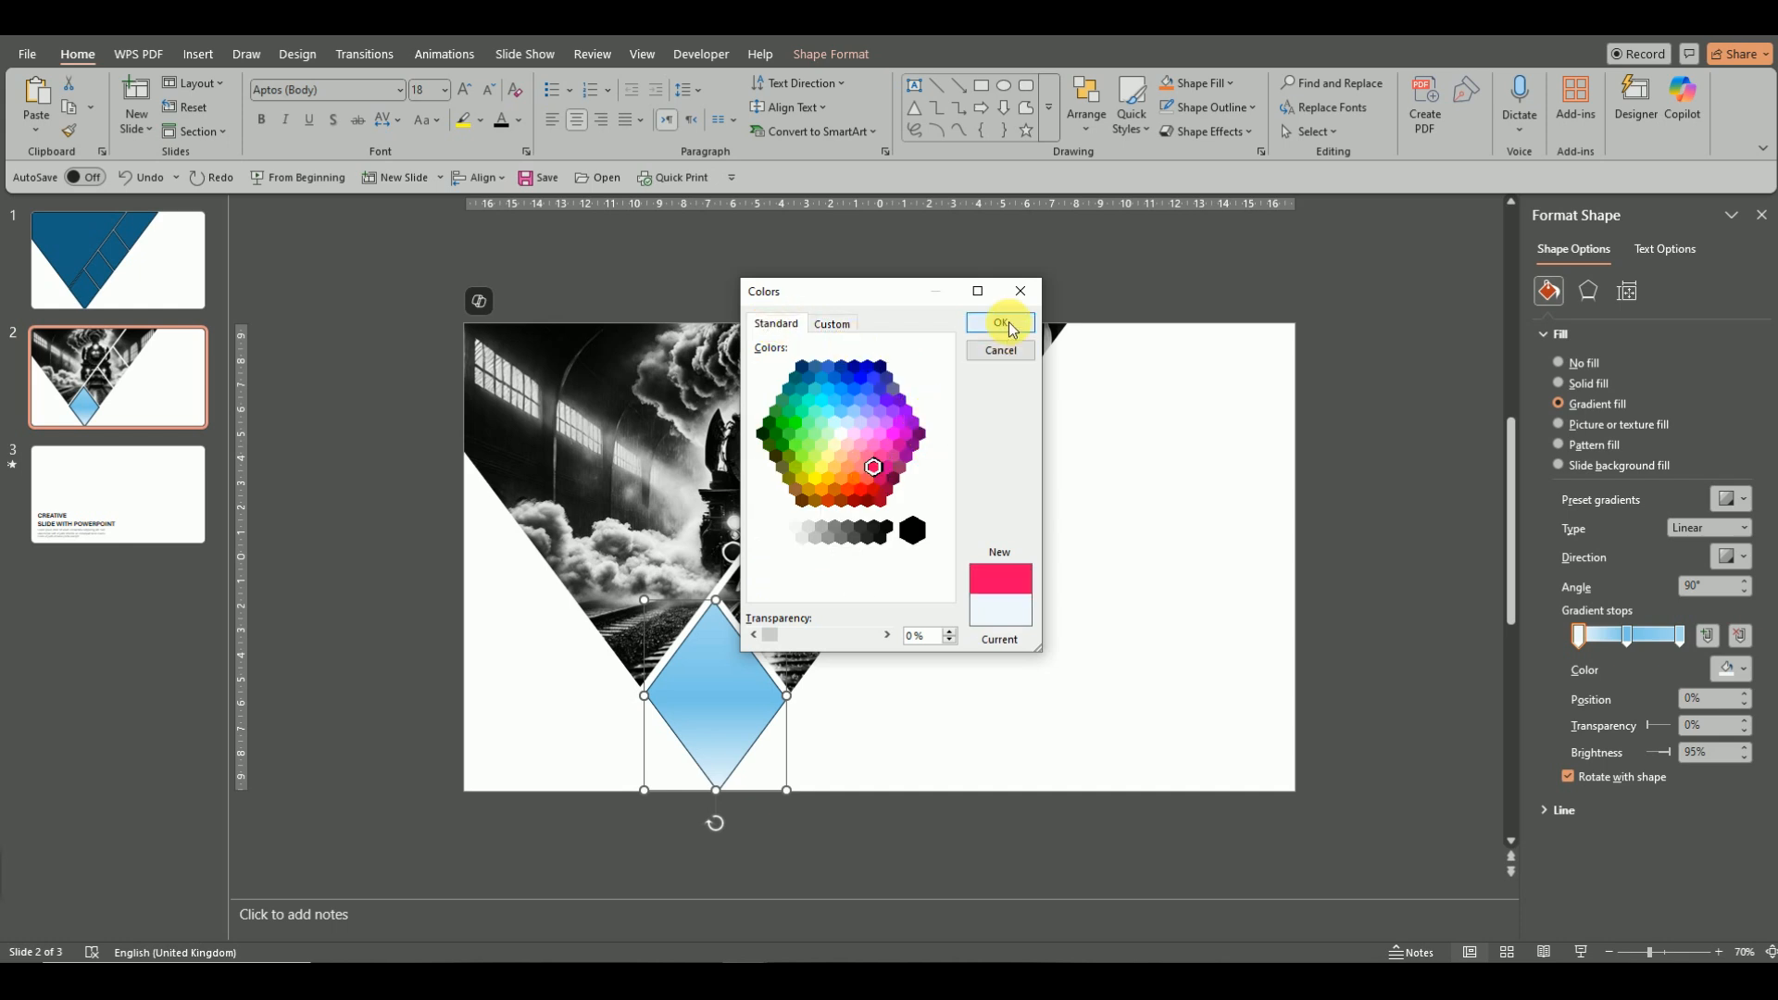
# Colour the middle gradient stop with a darker shade of the recent pink-red, RGB 184, 0, 74.
pyautogui.click(1627, 635)
pyautogui.click(1732, 671)
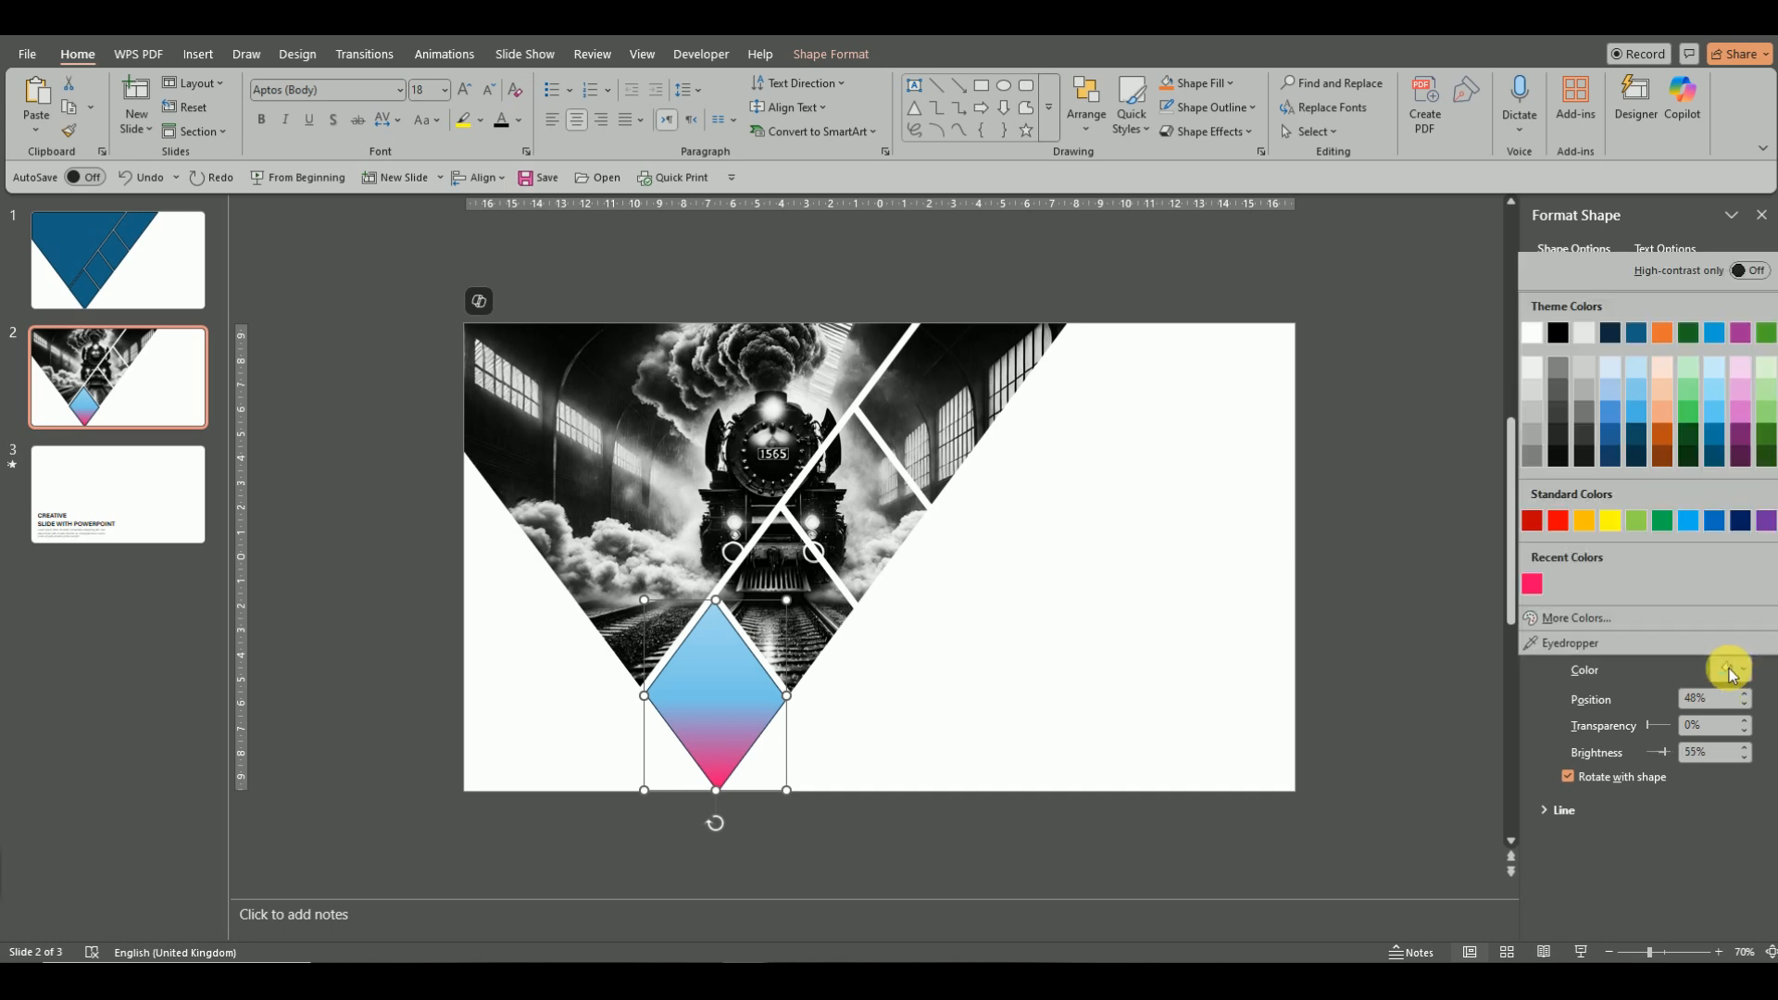
pyautogui.click(1531, 584)
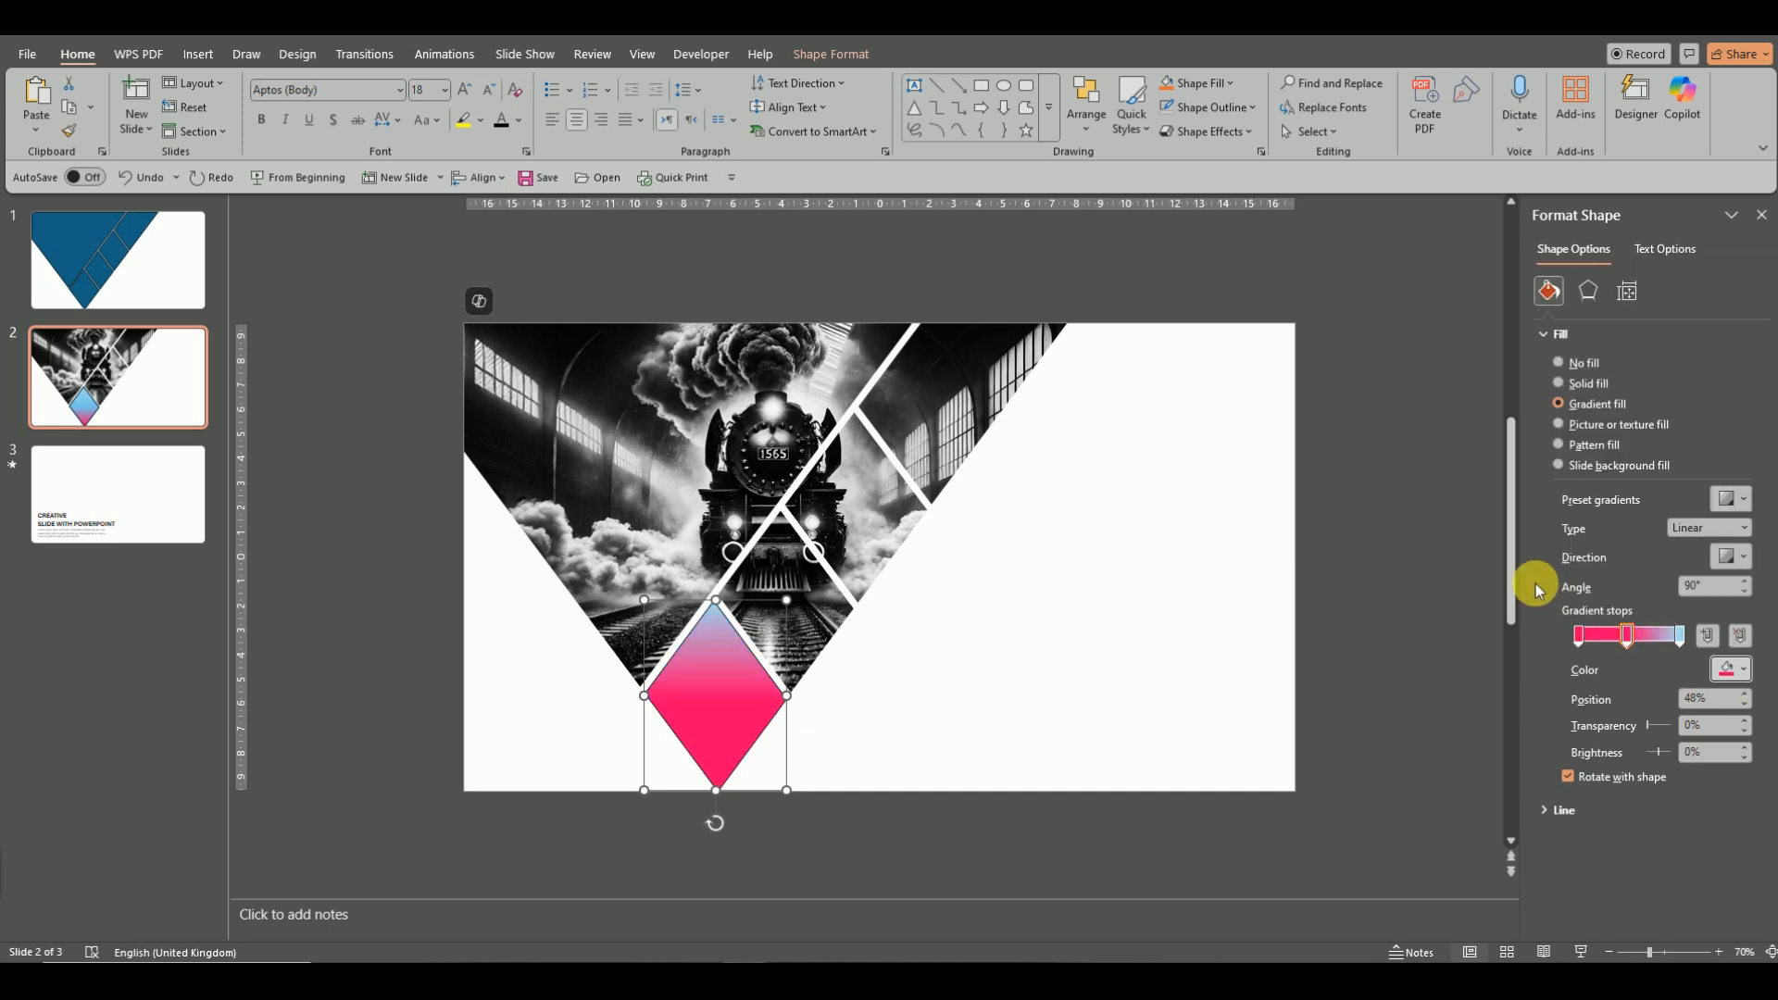
pyautogui.click(1732, 668)
pyautogui.click(1575, 615)
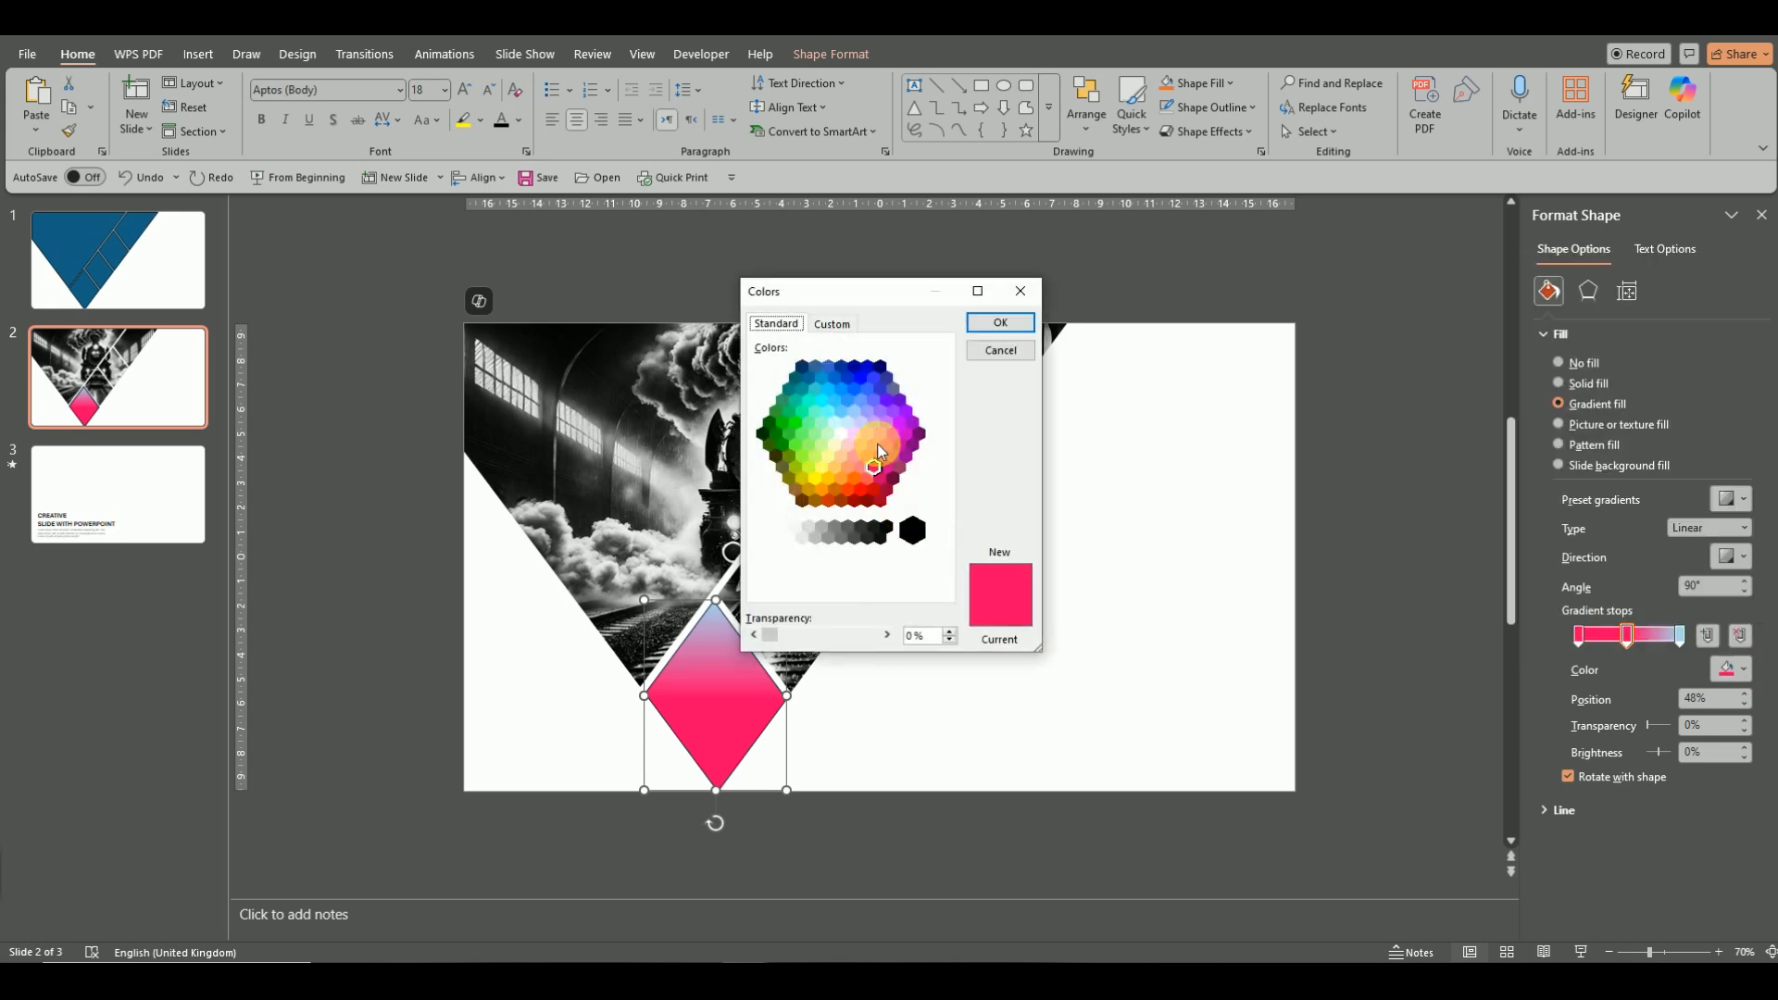
pyautogui.click(832, 323)
pyautogui.moveTo(943, 418); pyautogui.dragTo(943, 443)
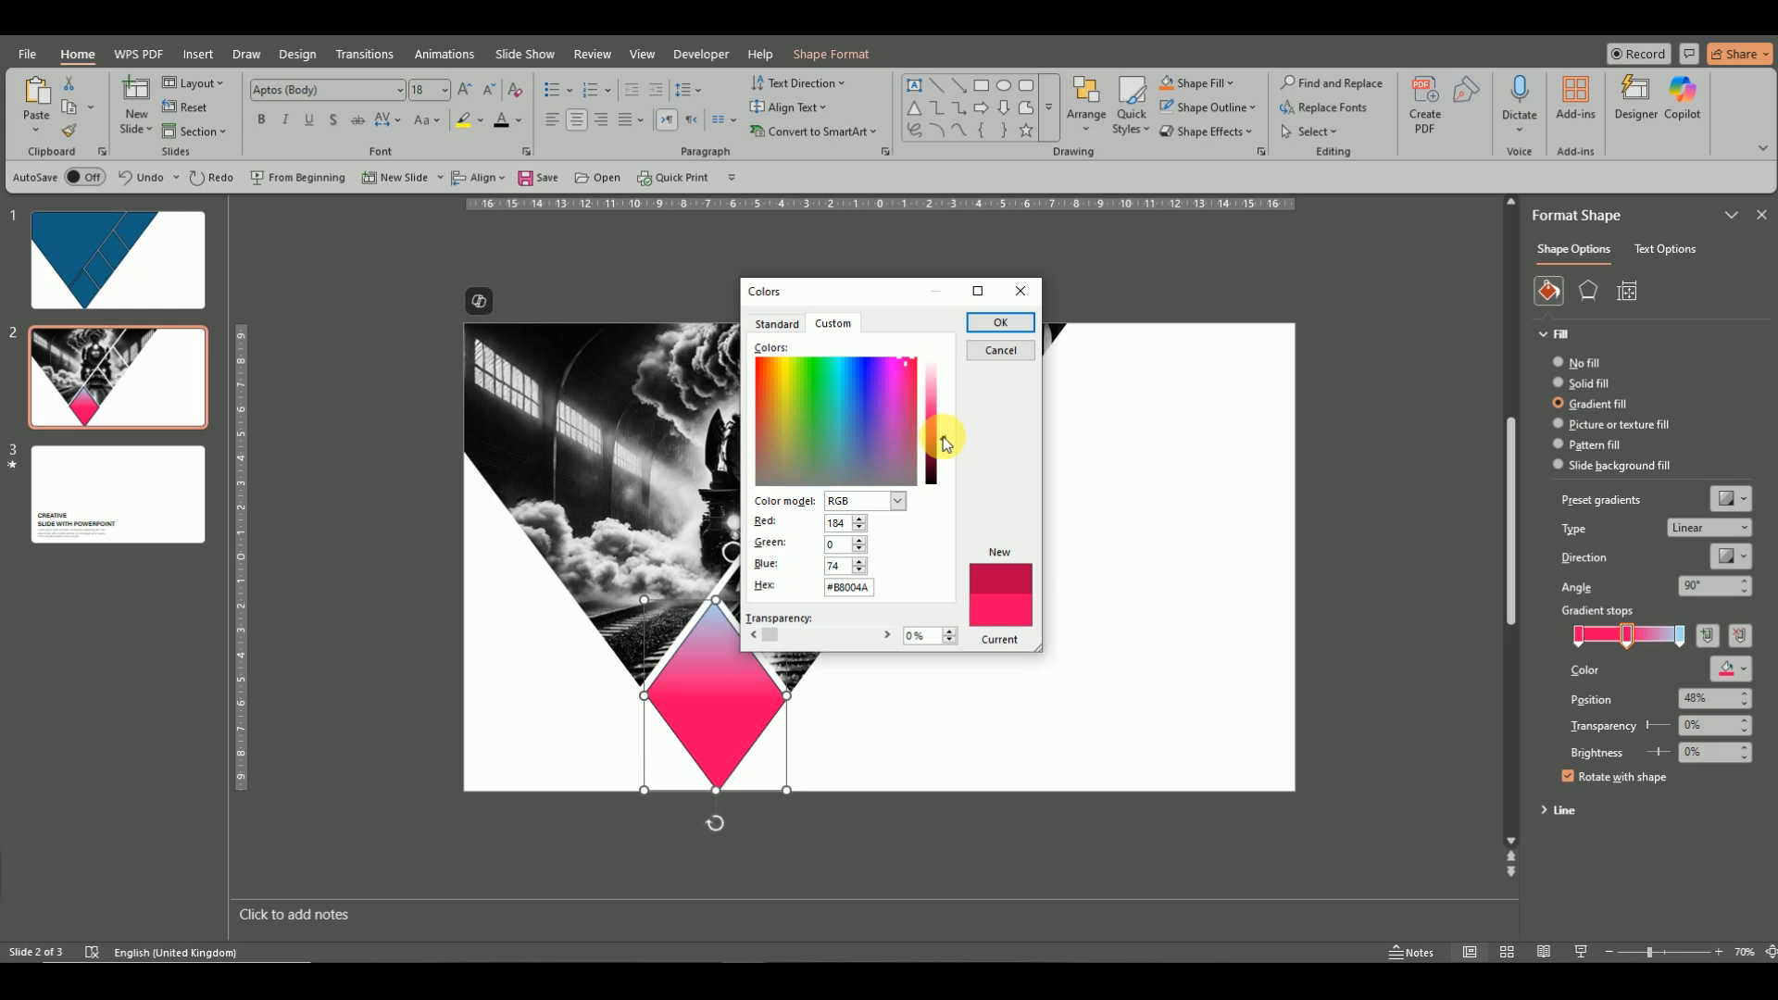
pyautogui.click(1000, 323)
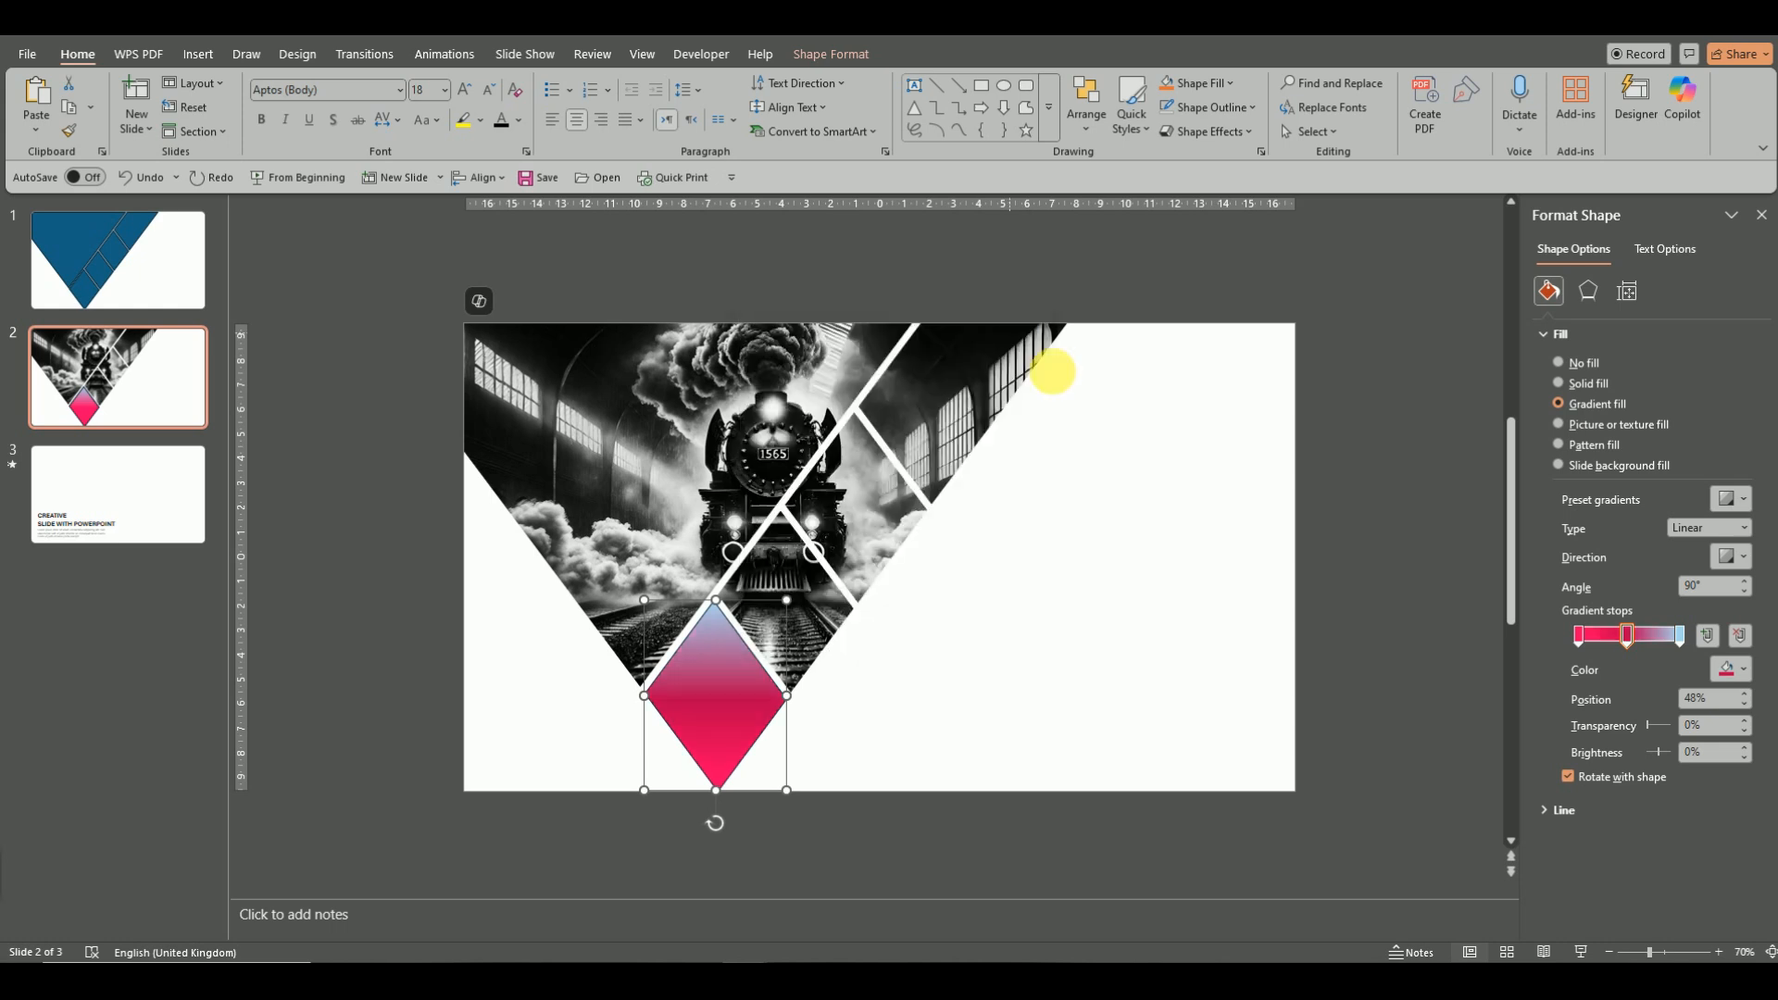
# Colour the gradient stop at 100% dark maroon, RGB 100, 0, 40, and set the gradient's linear direction to 0°.
pyautogui.click(1678, 635)
pyautogui.click(1744, 670)
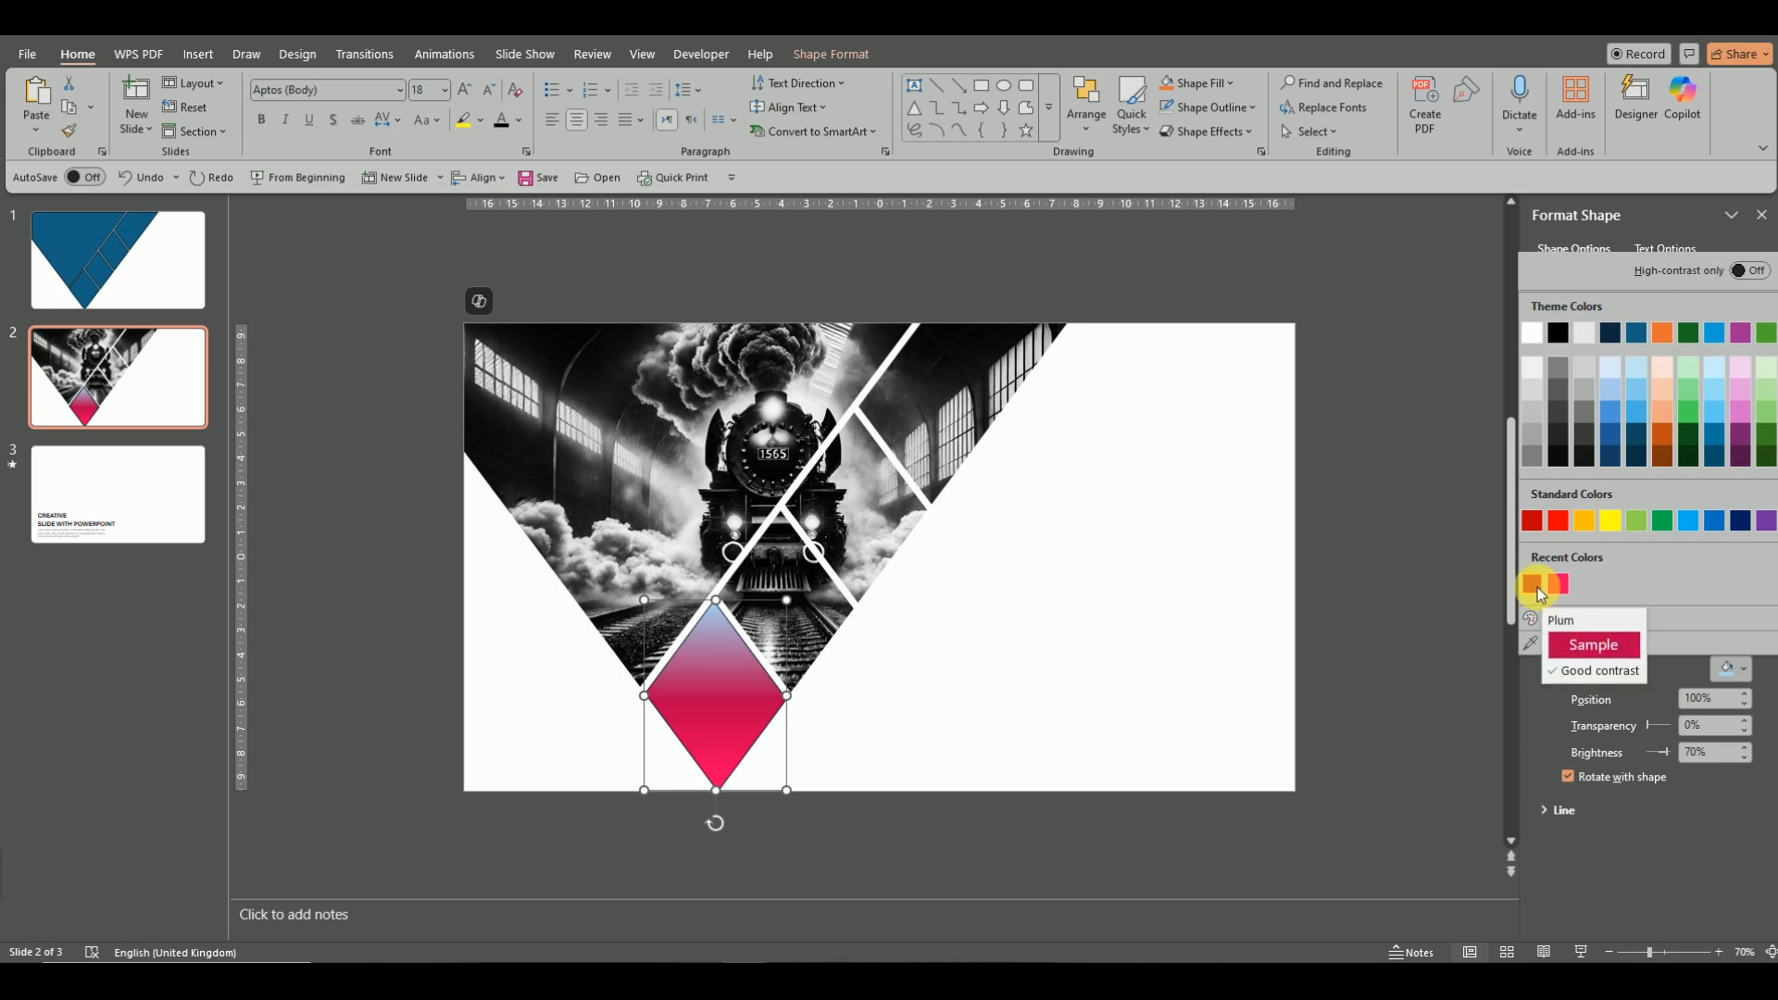
pyautogui.click(1546, 619)
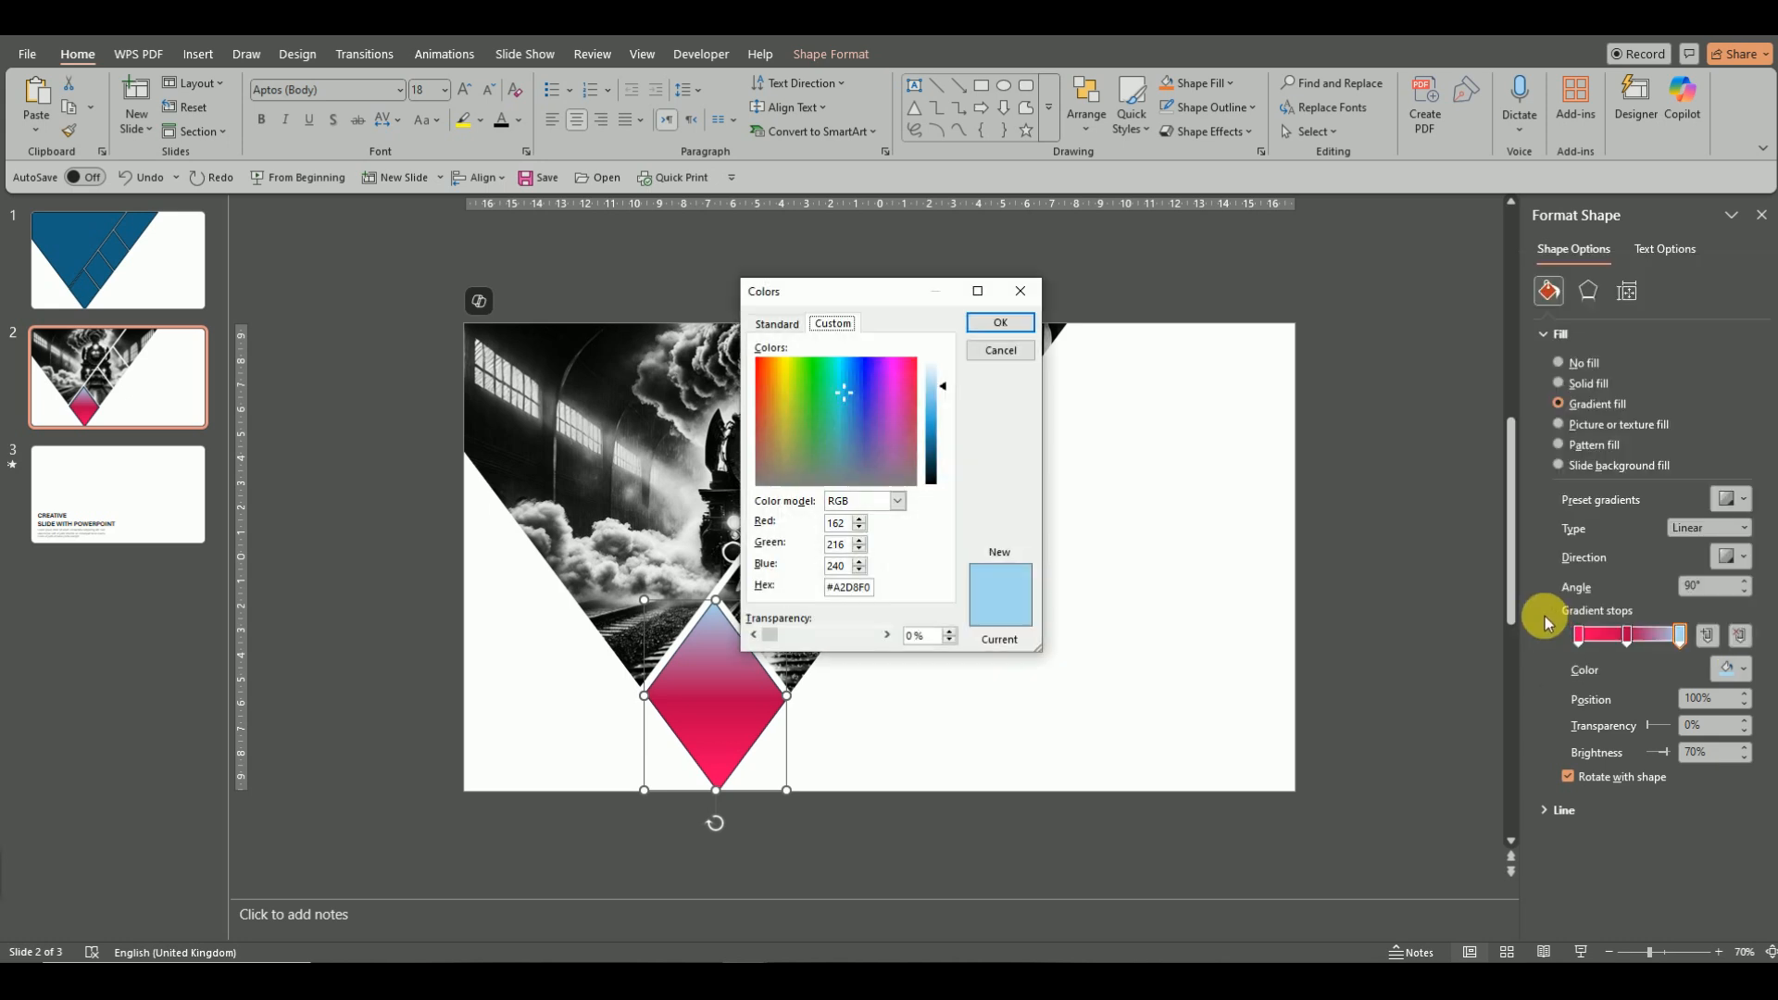
pyautogui.click(1006, 352)
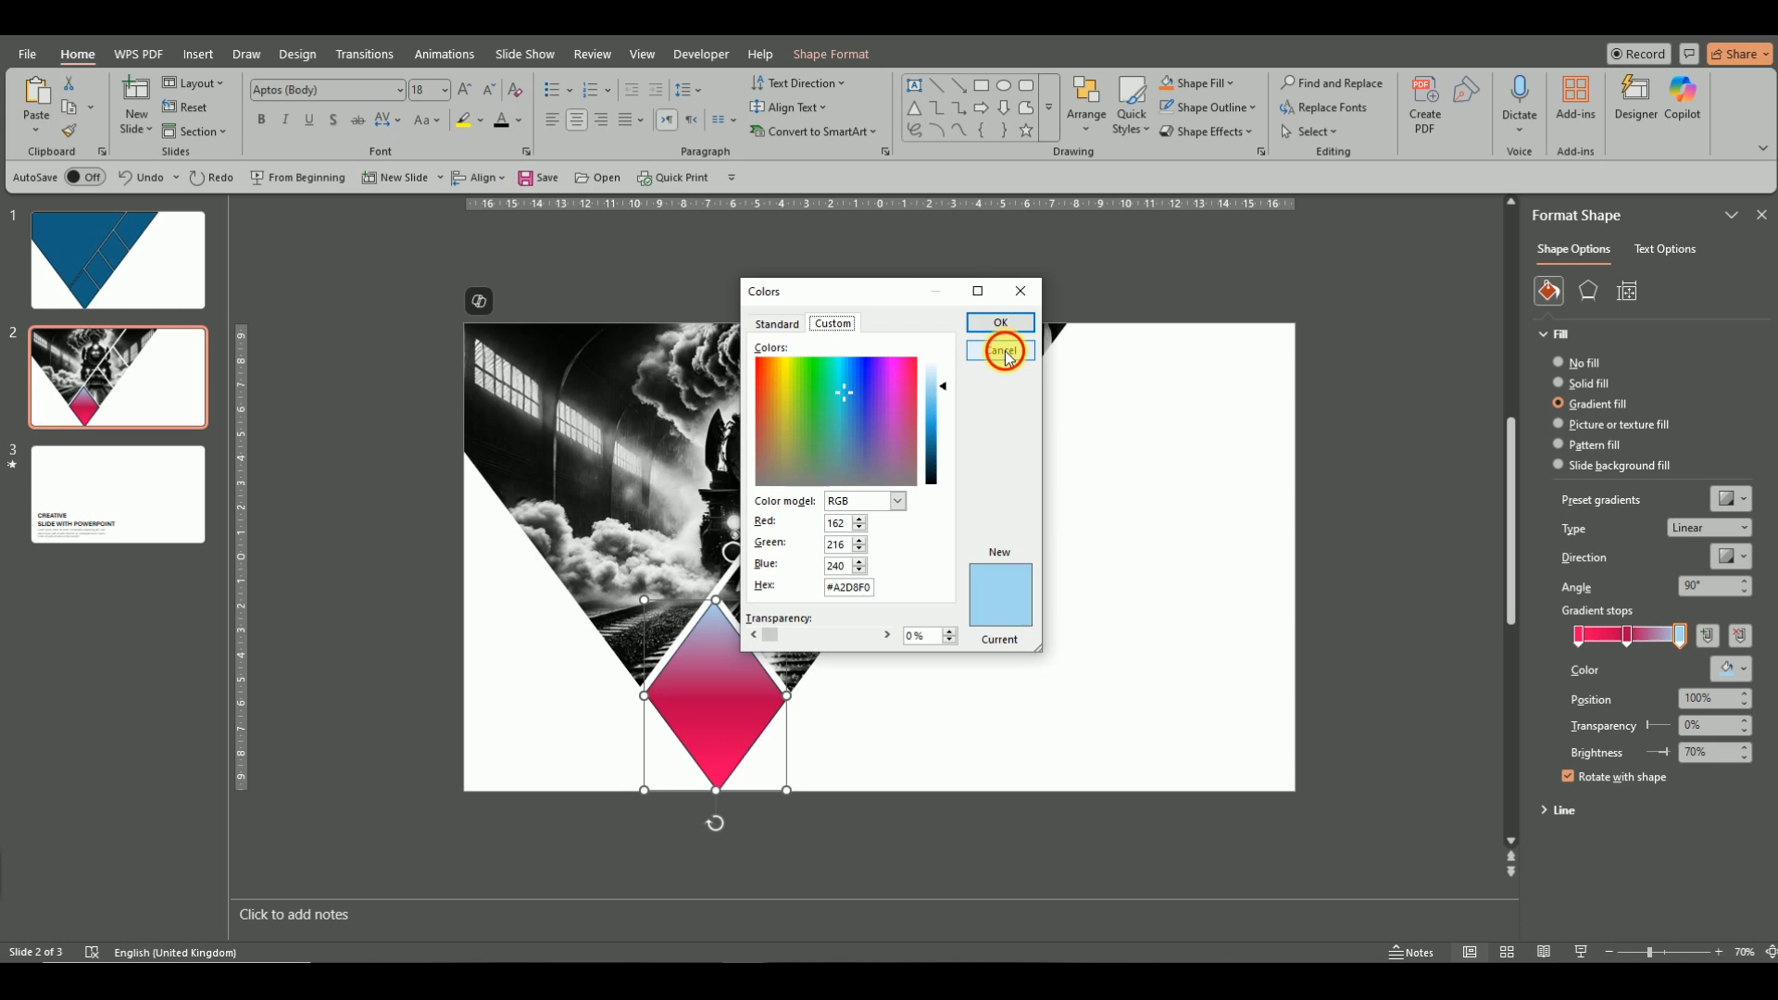
pyautogui.click(1737, 669)
pyautogui.click(1537, 581)
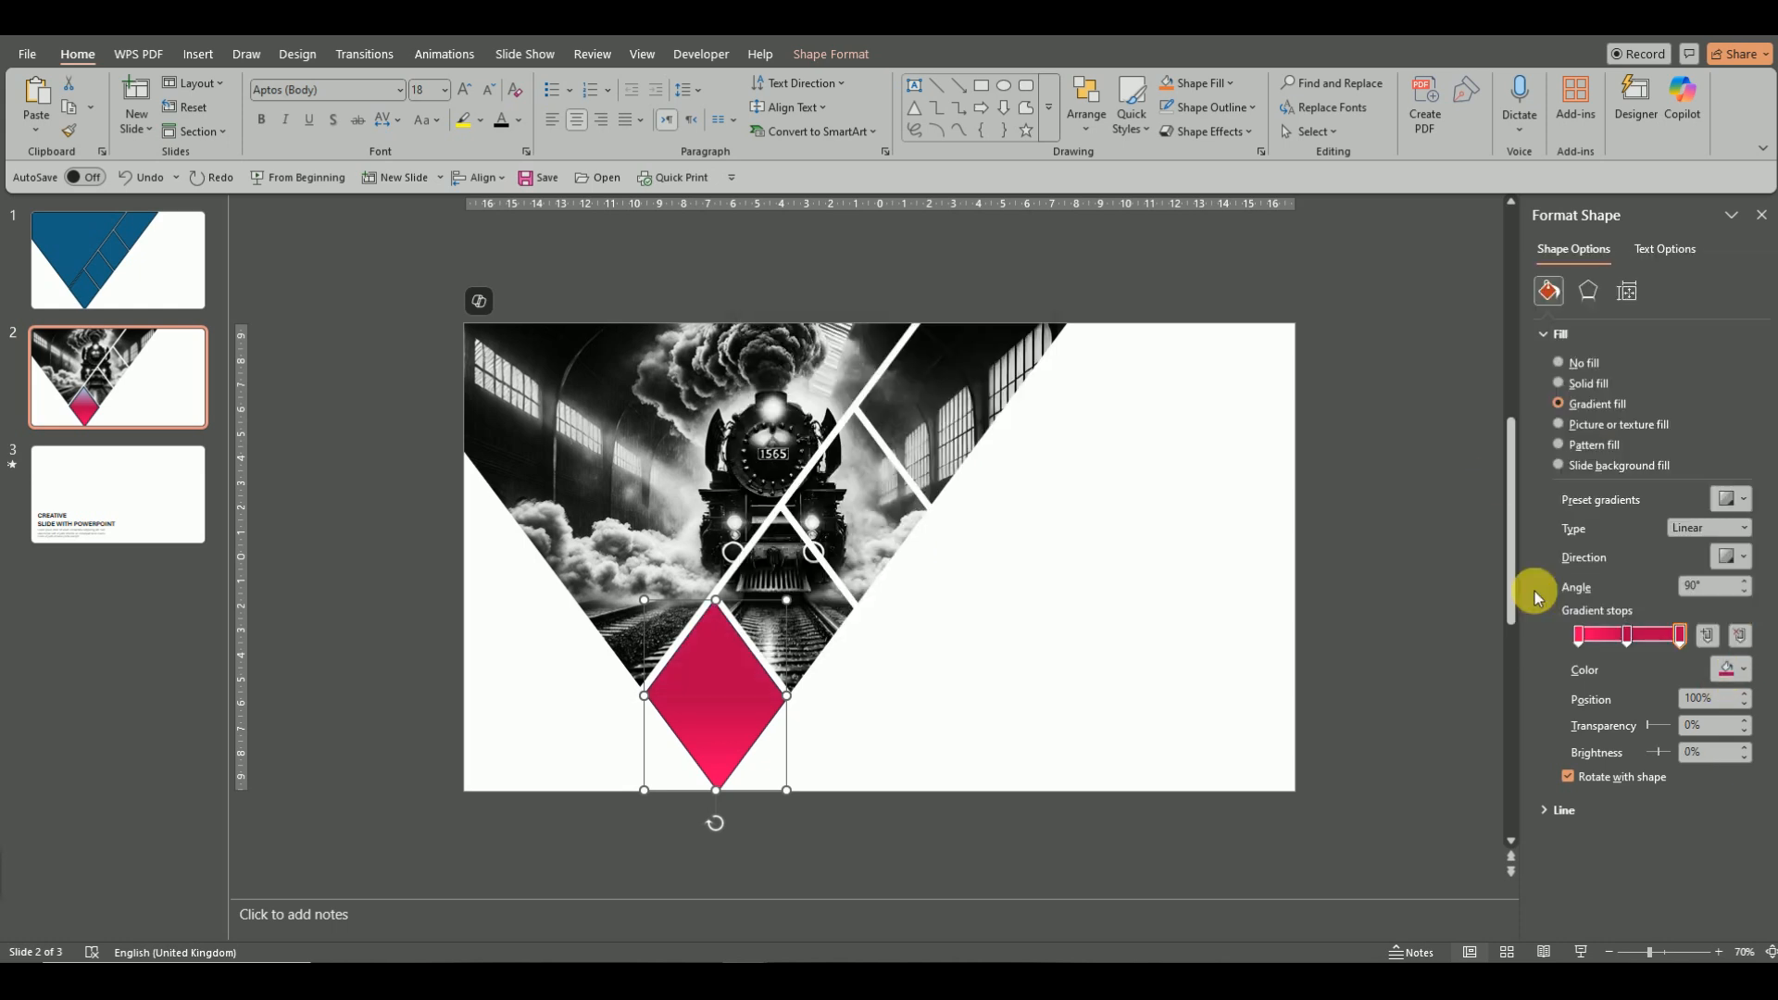
pyautogui.click(1731, 670)
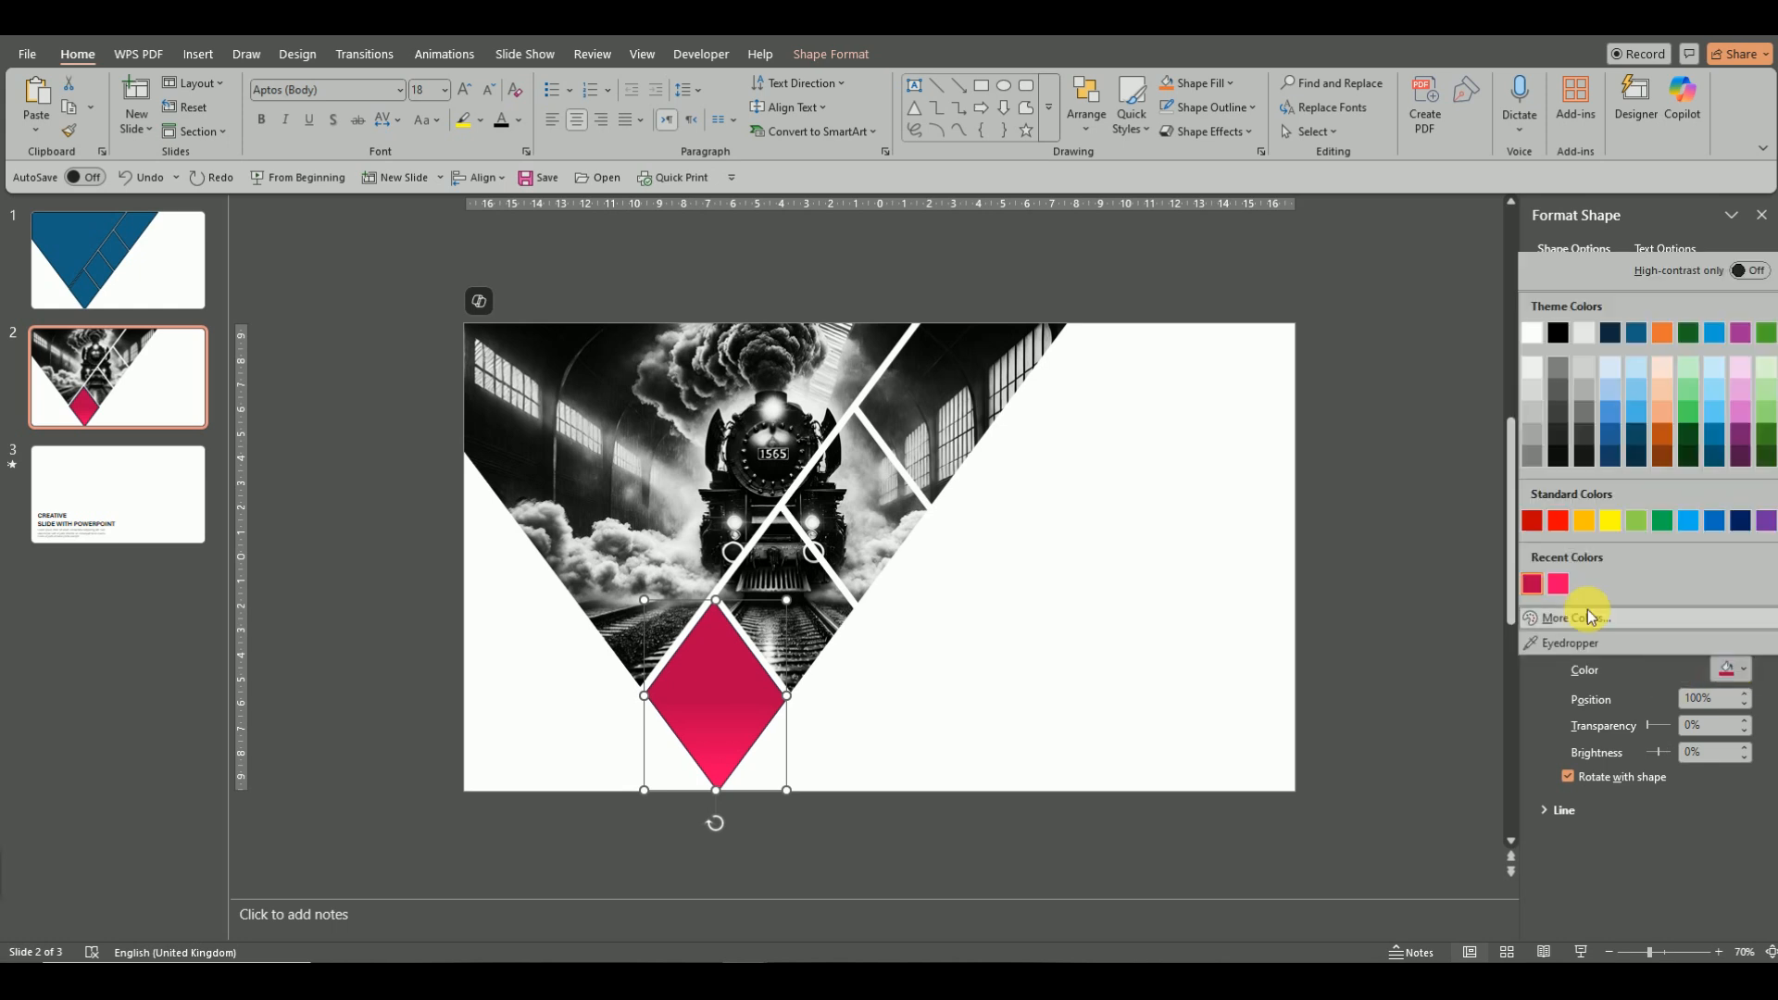
pyautogui.click(1546, 615)
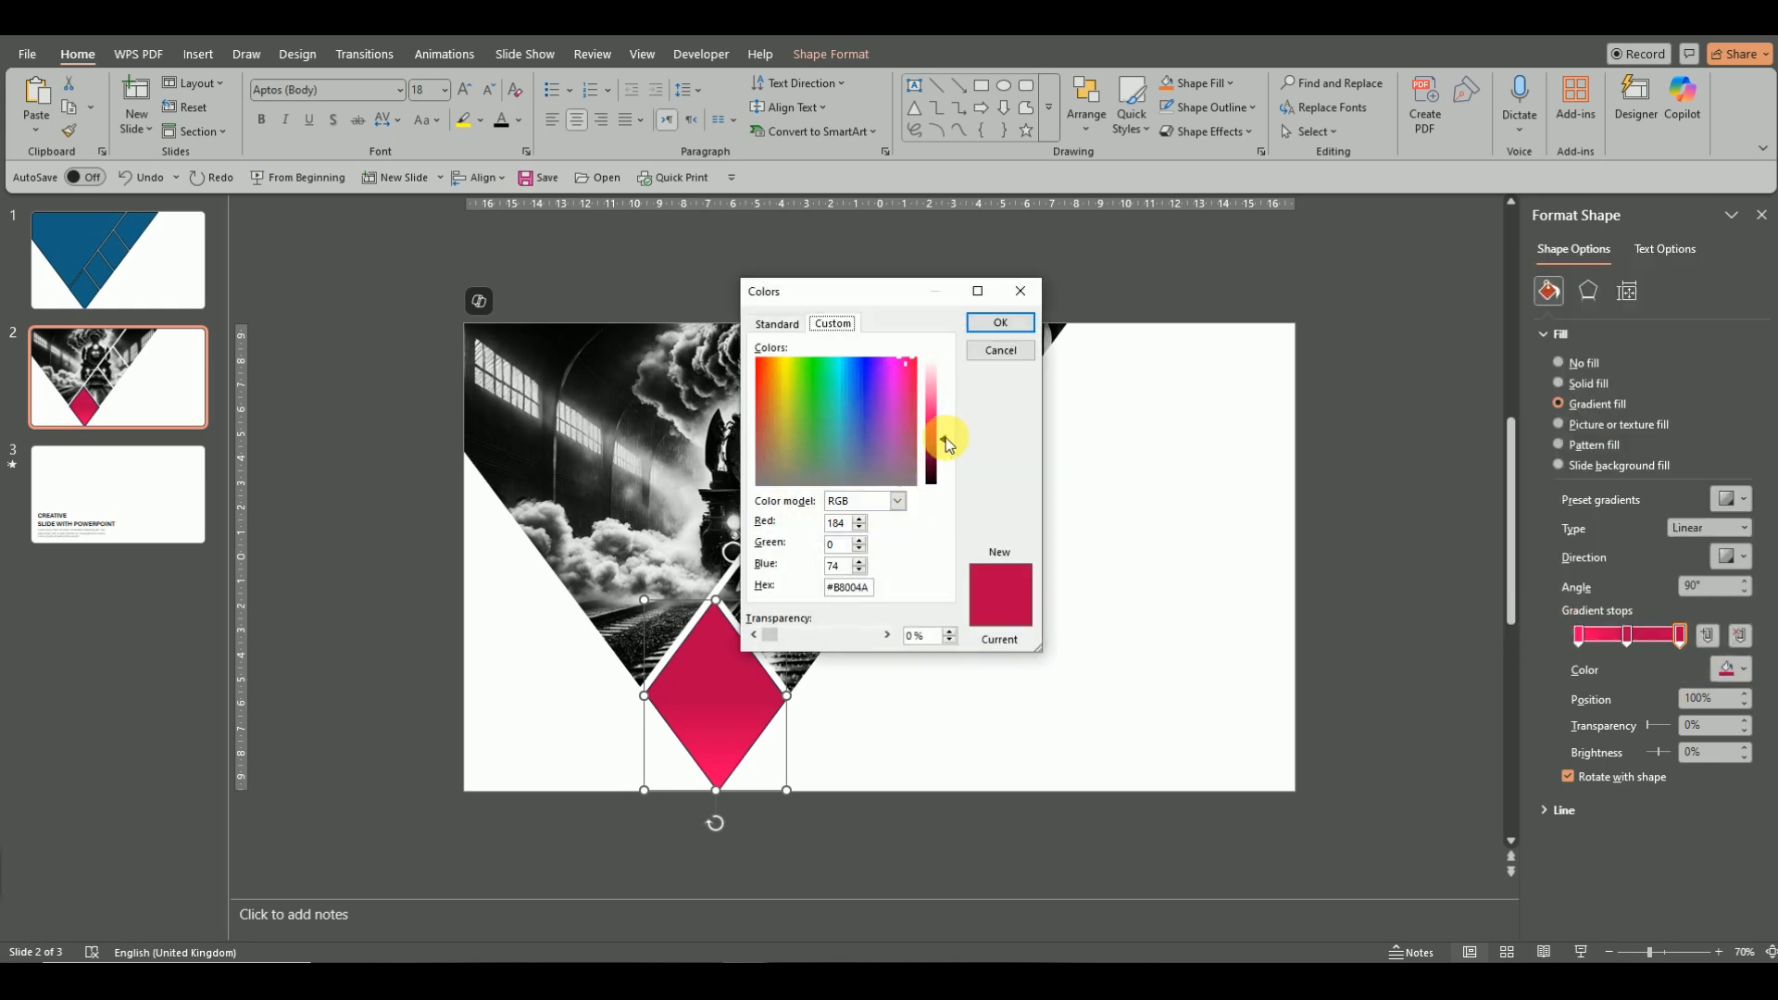
pyautogui.moveTo(946, 442); pyautogui.dragTo(946, 459)
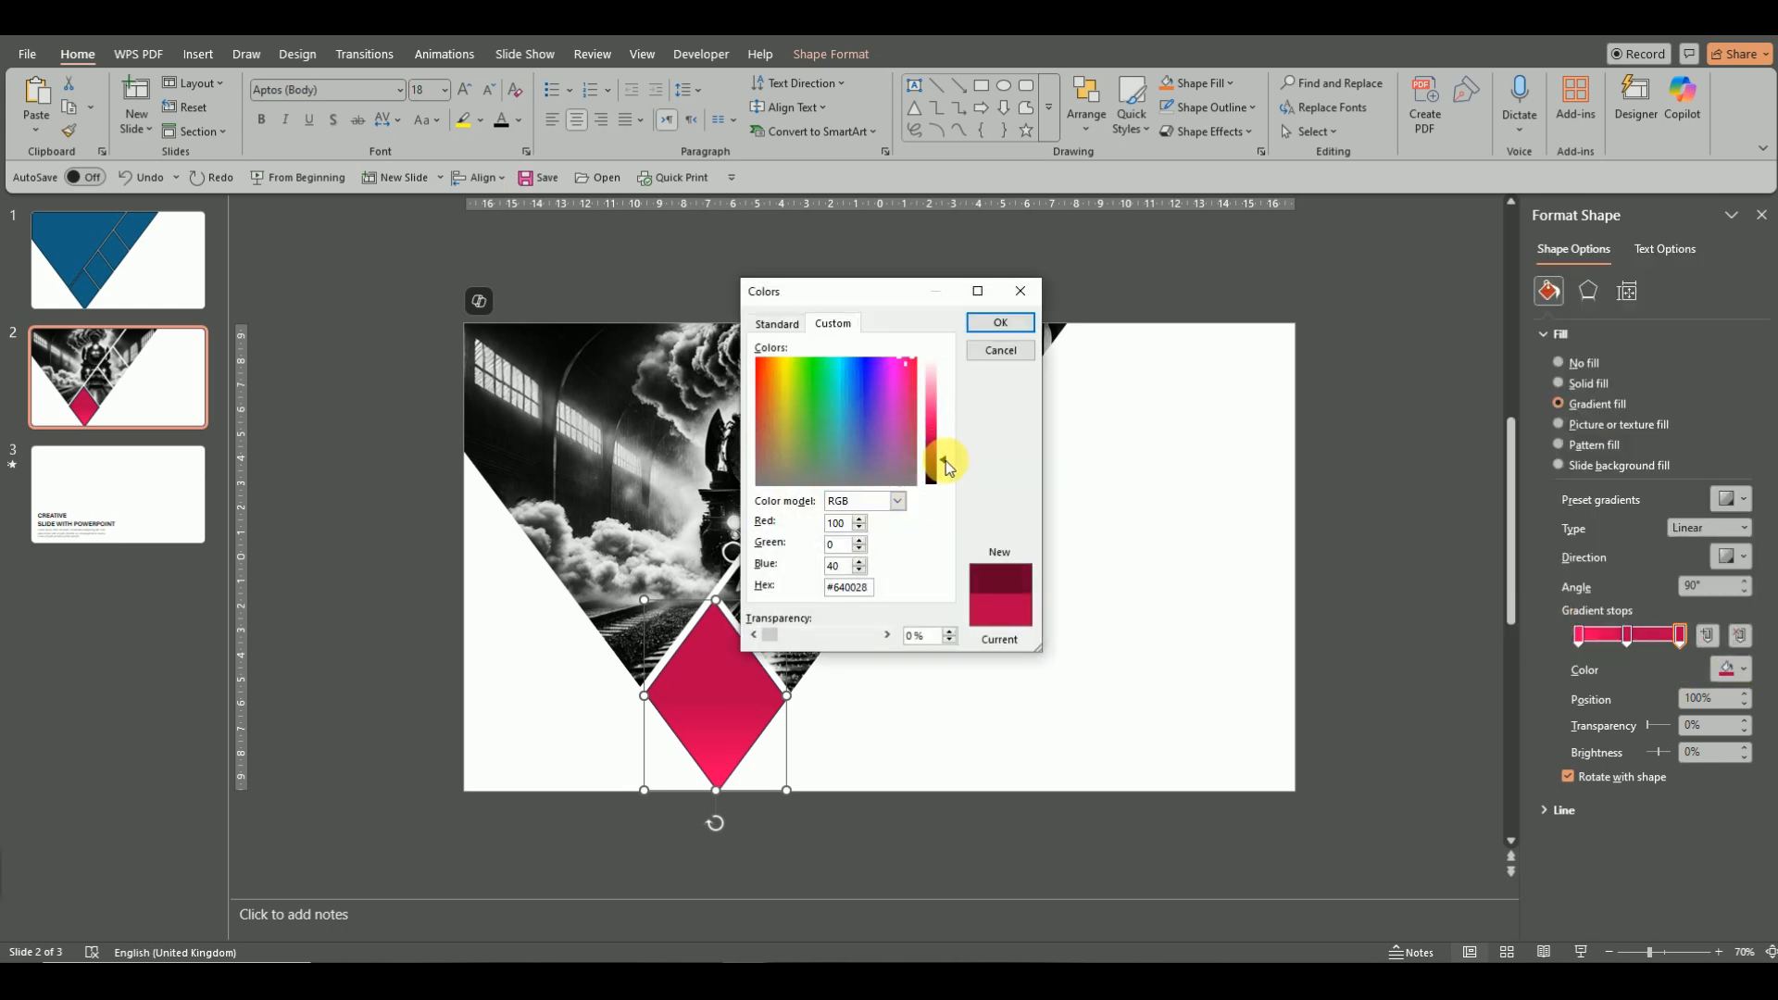
pyautogui.click(1004, 324)
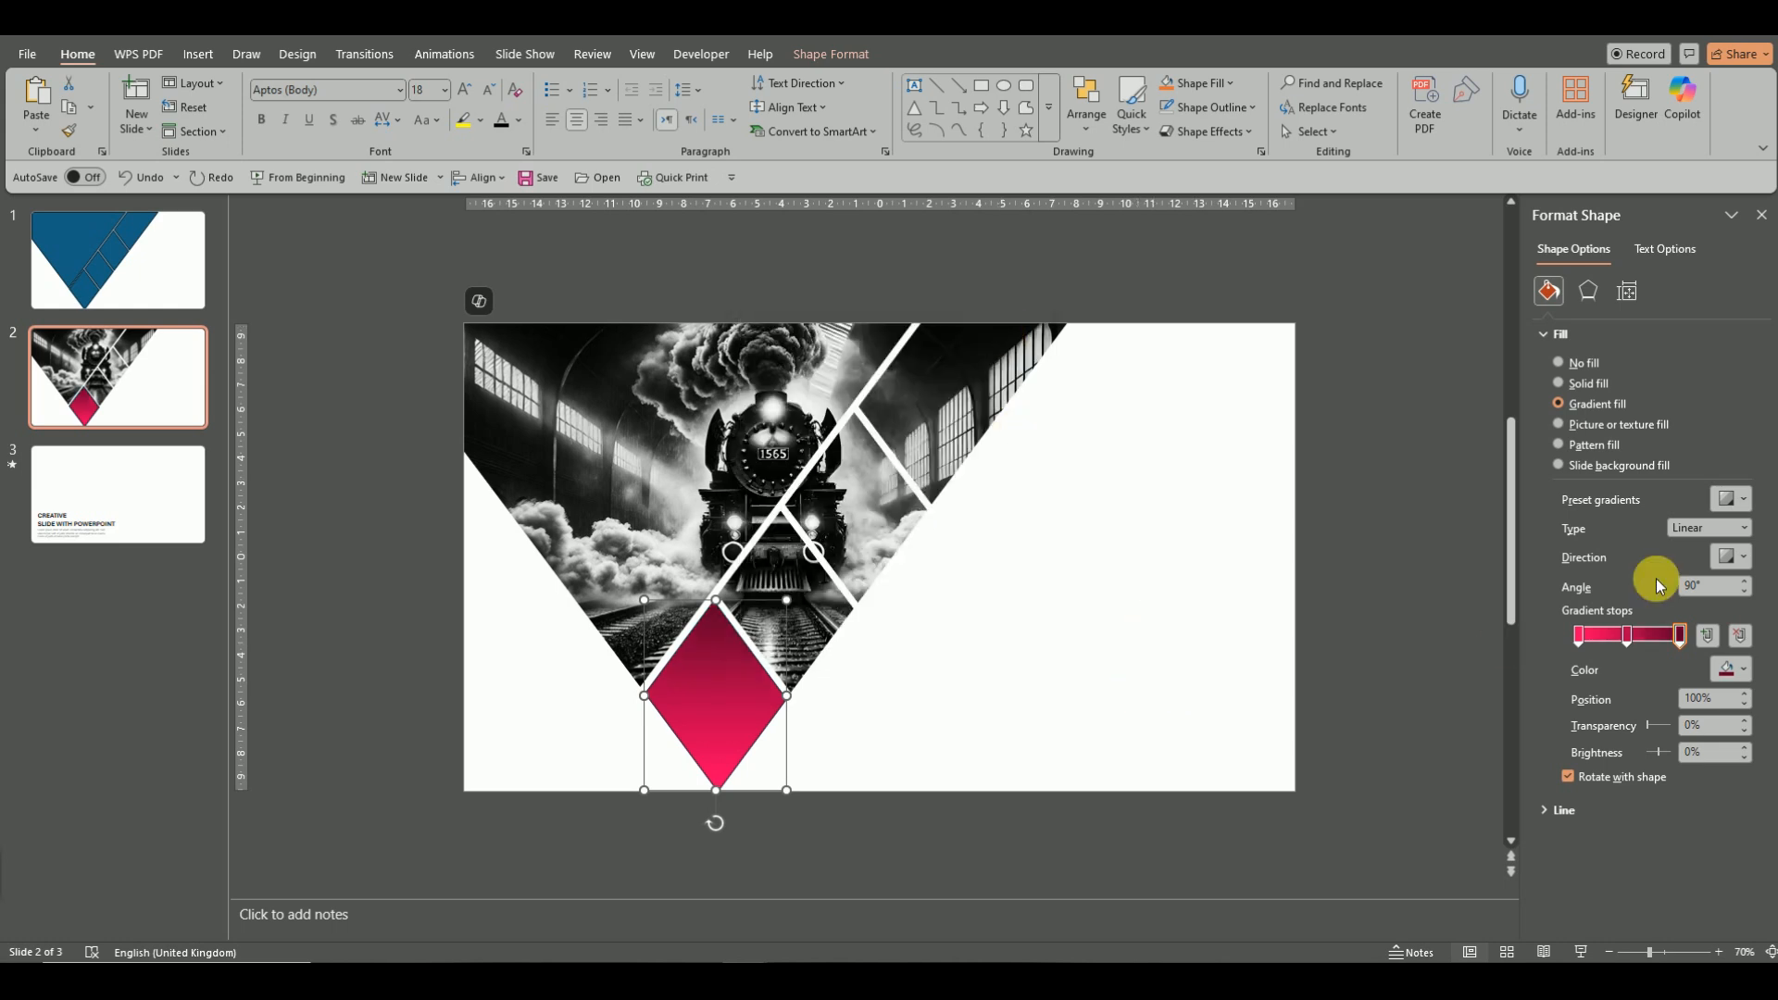
pyautogui.click(1732, 556)
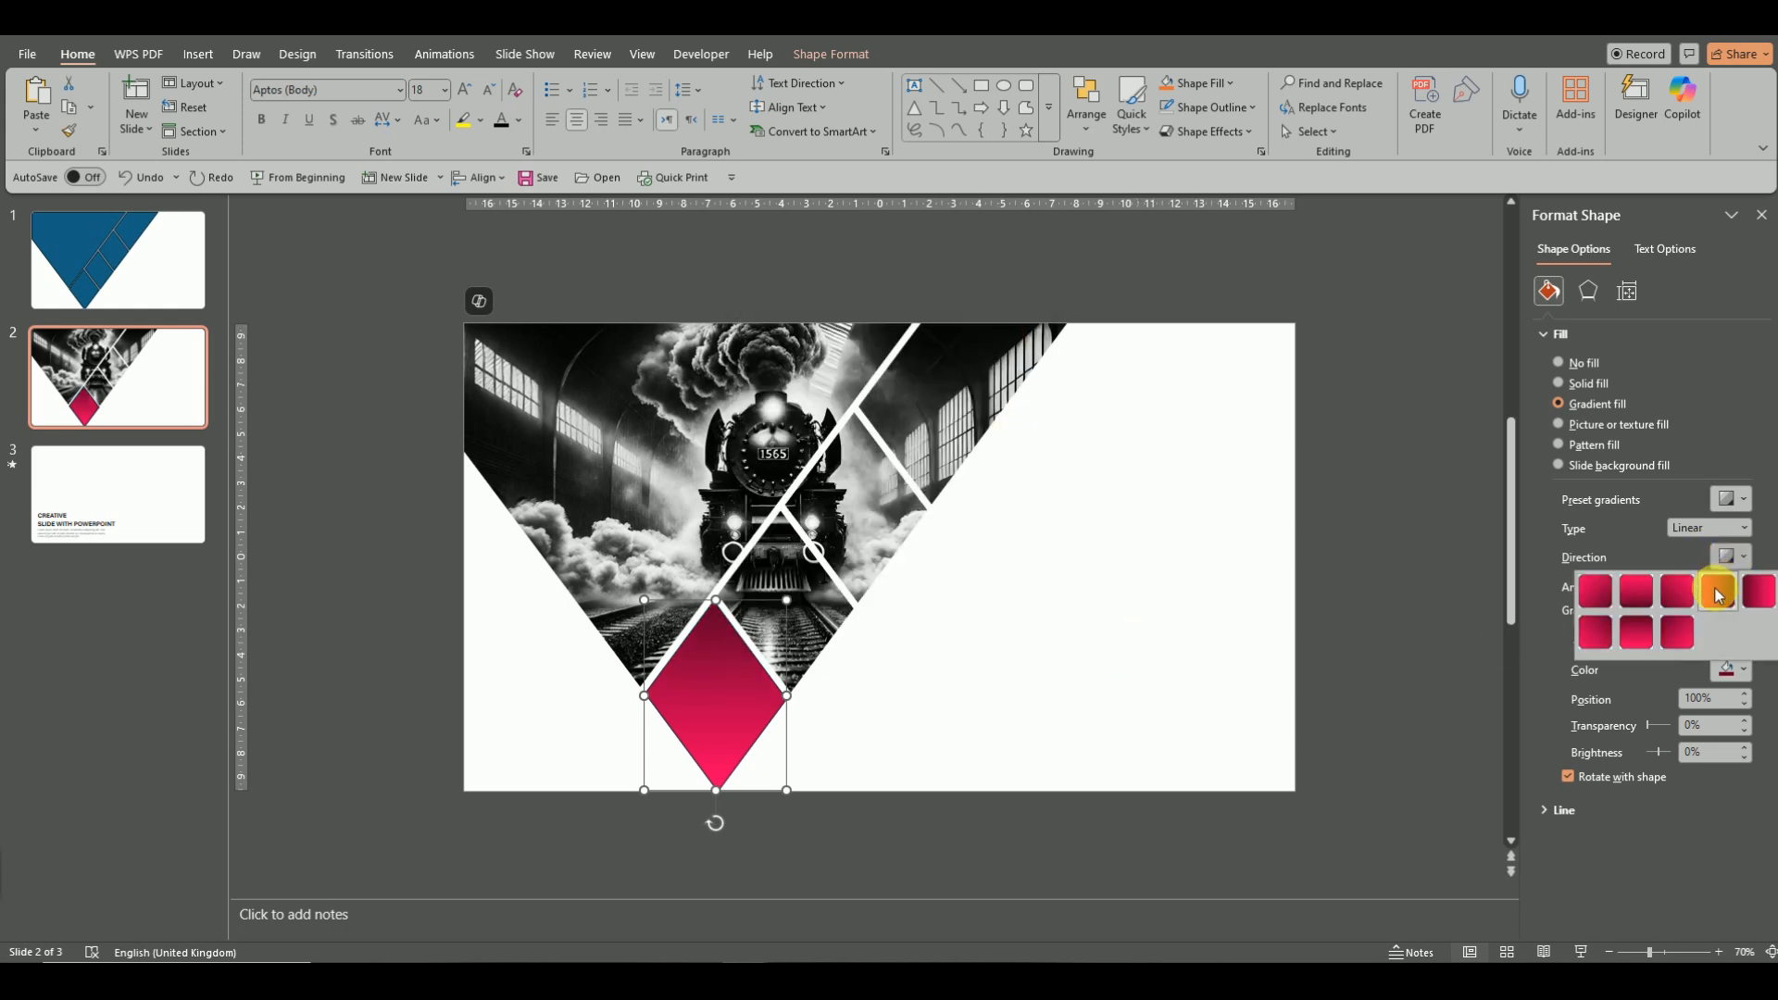
pyautogui.click(1717, 590)
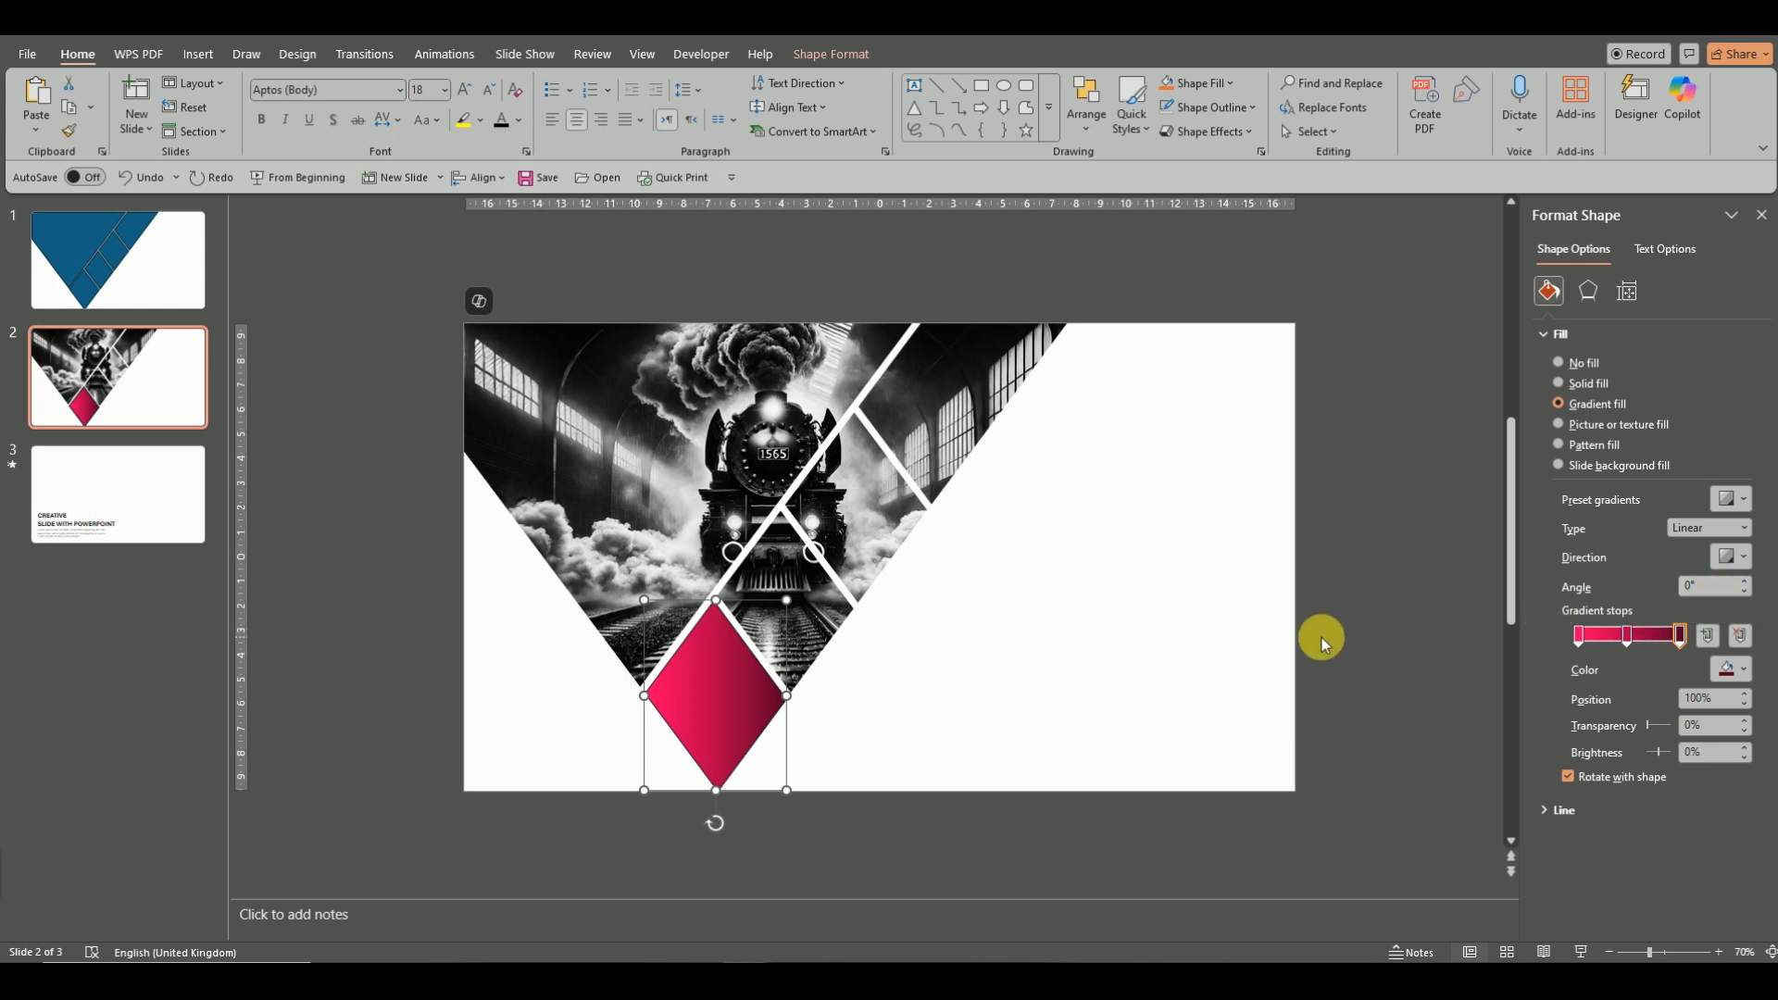
pyautogui.click(1095, 687)
pyautogui.click(727, 708)
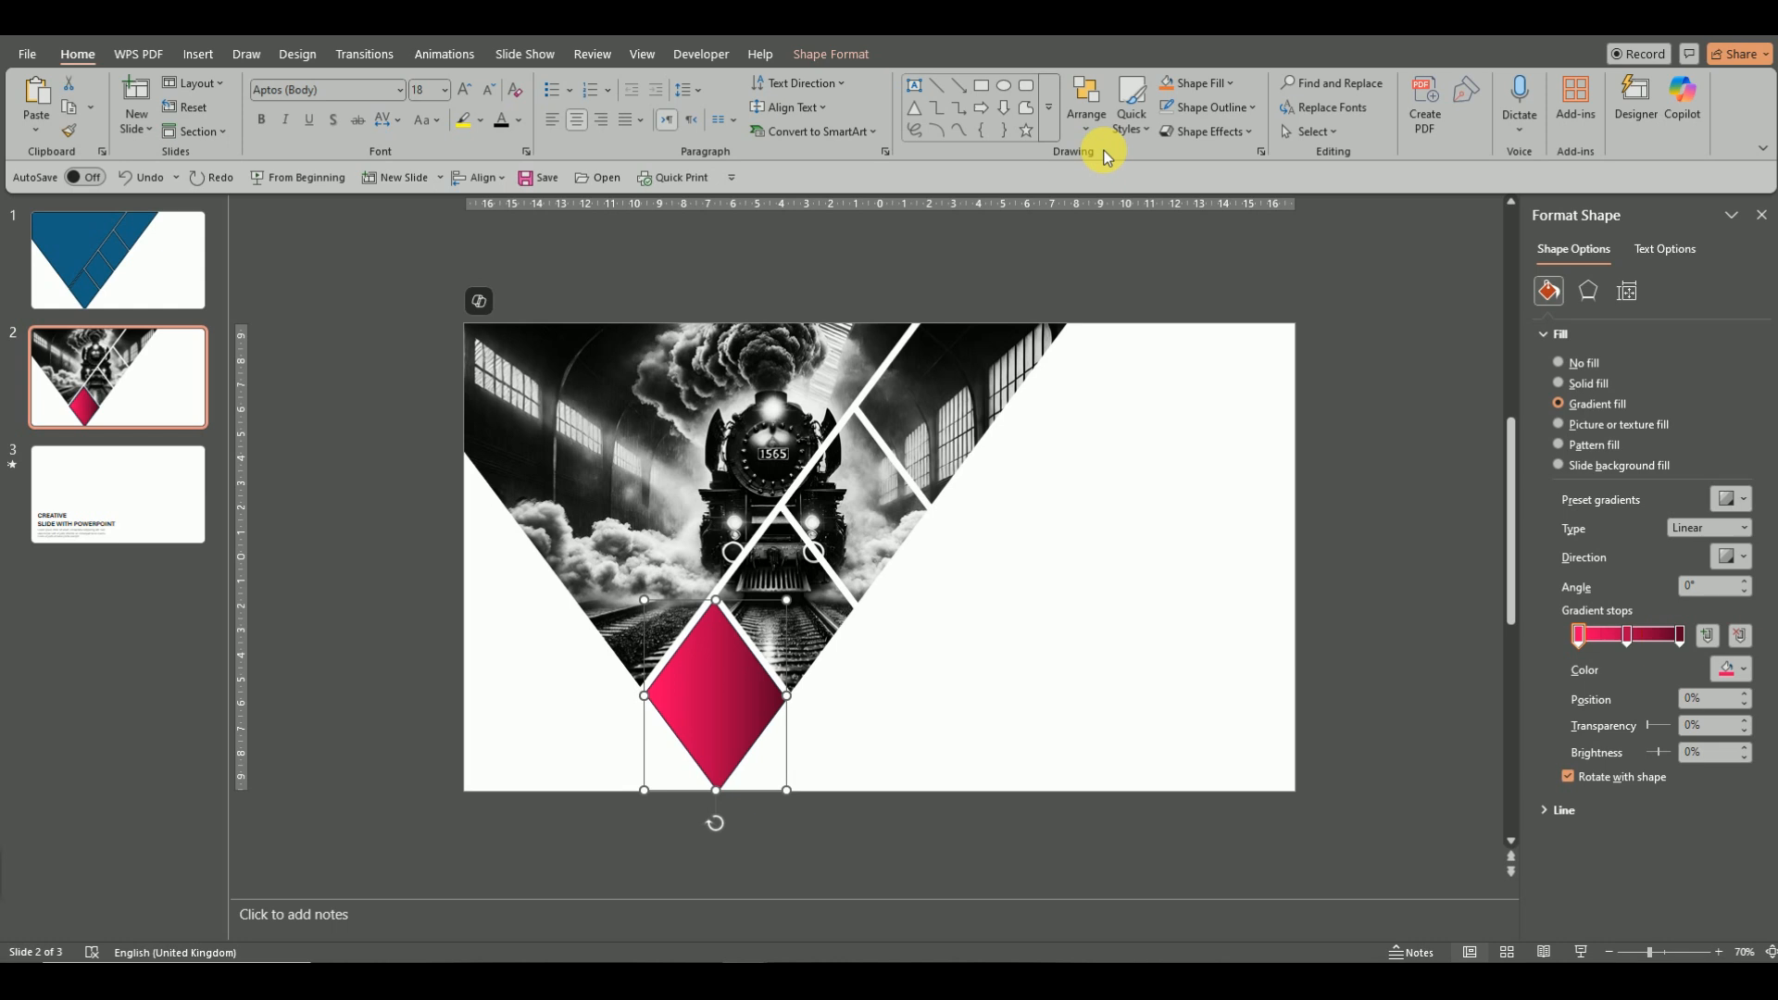
pyautogui.click(1250, 109)
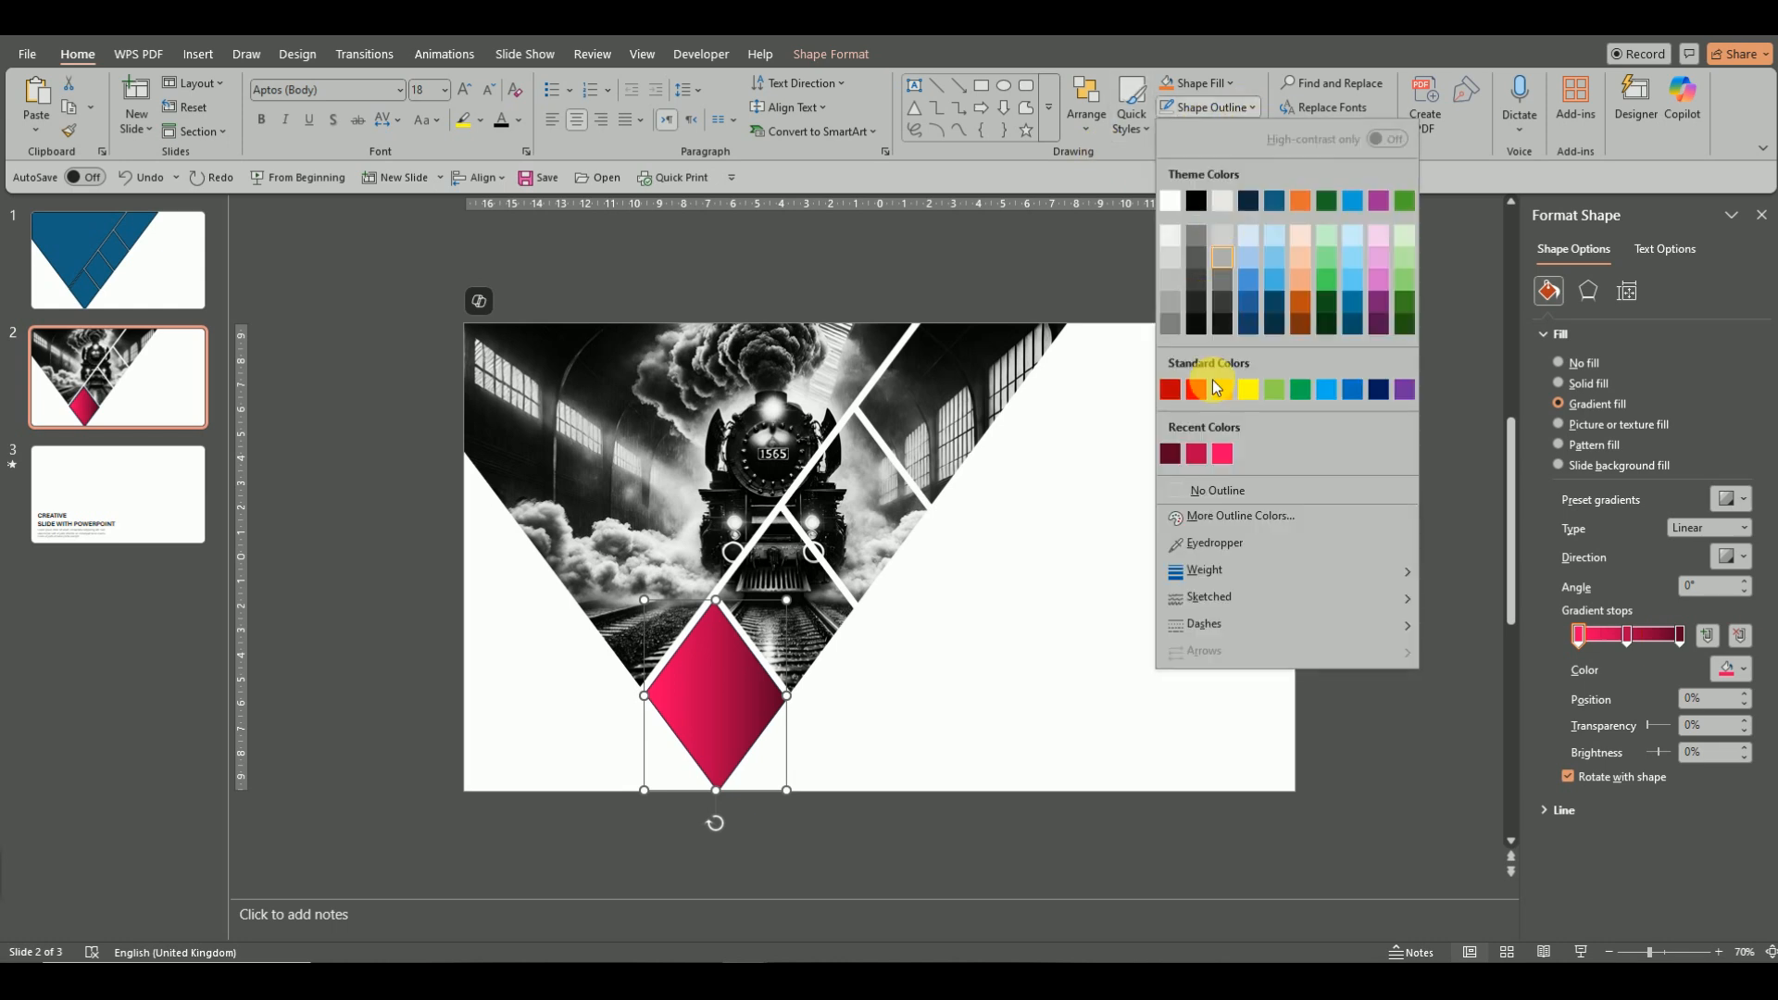
pyautogui.click(714, 721)
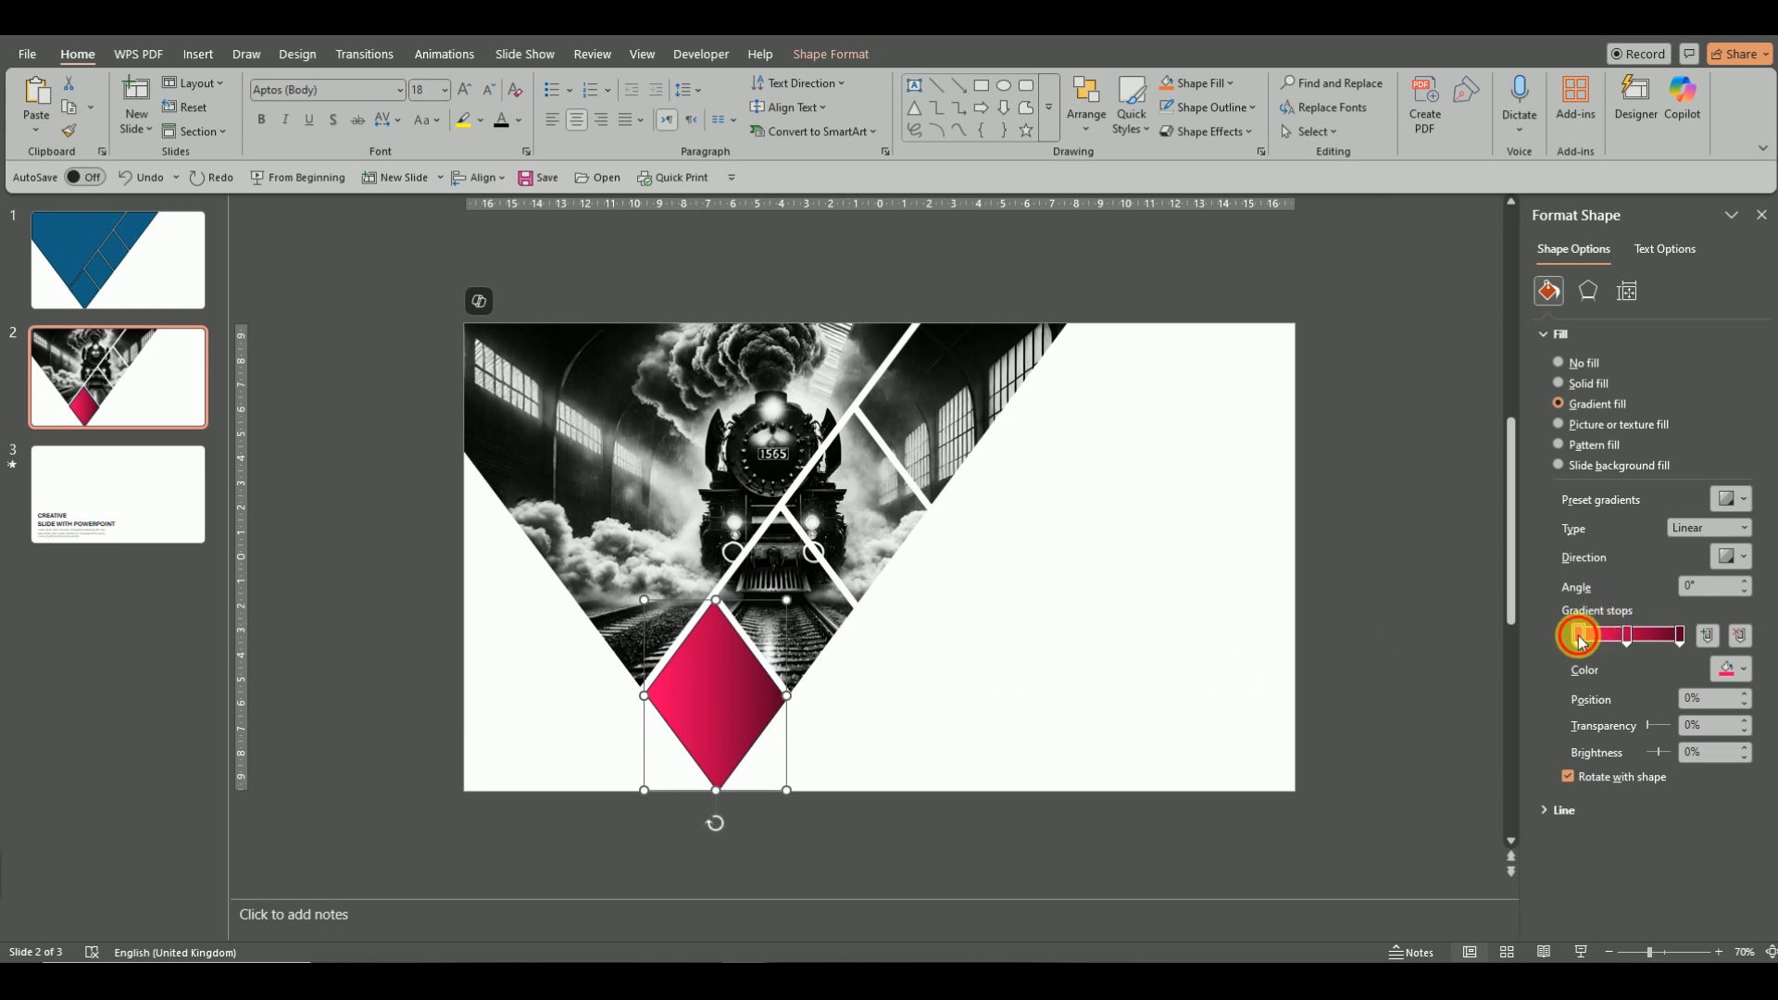
# Lighten the custom colour of the diamond's first gradient stop, at 0%, to a softer pink.
pyautogui.click(1744, 673)
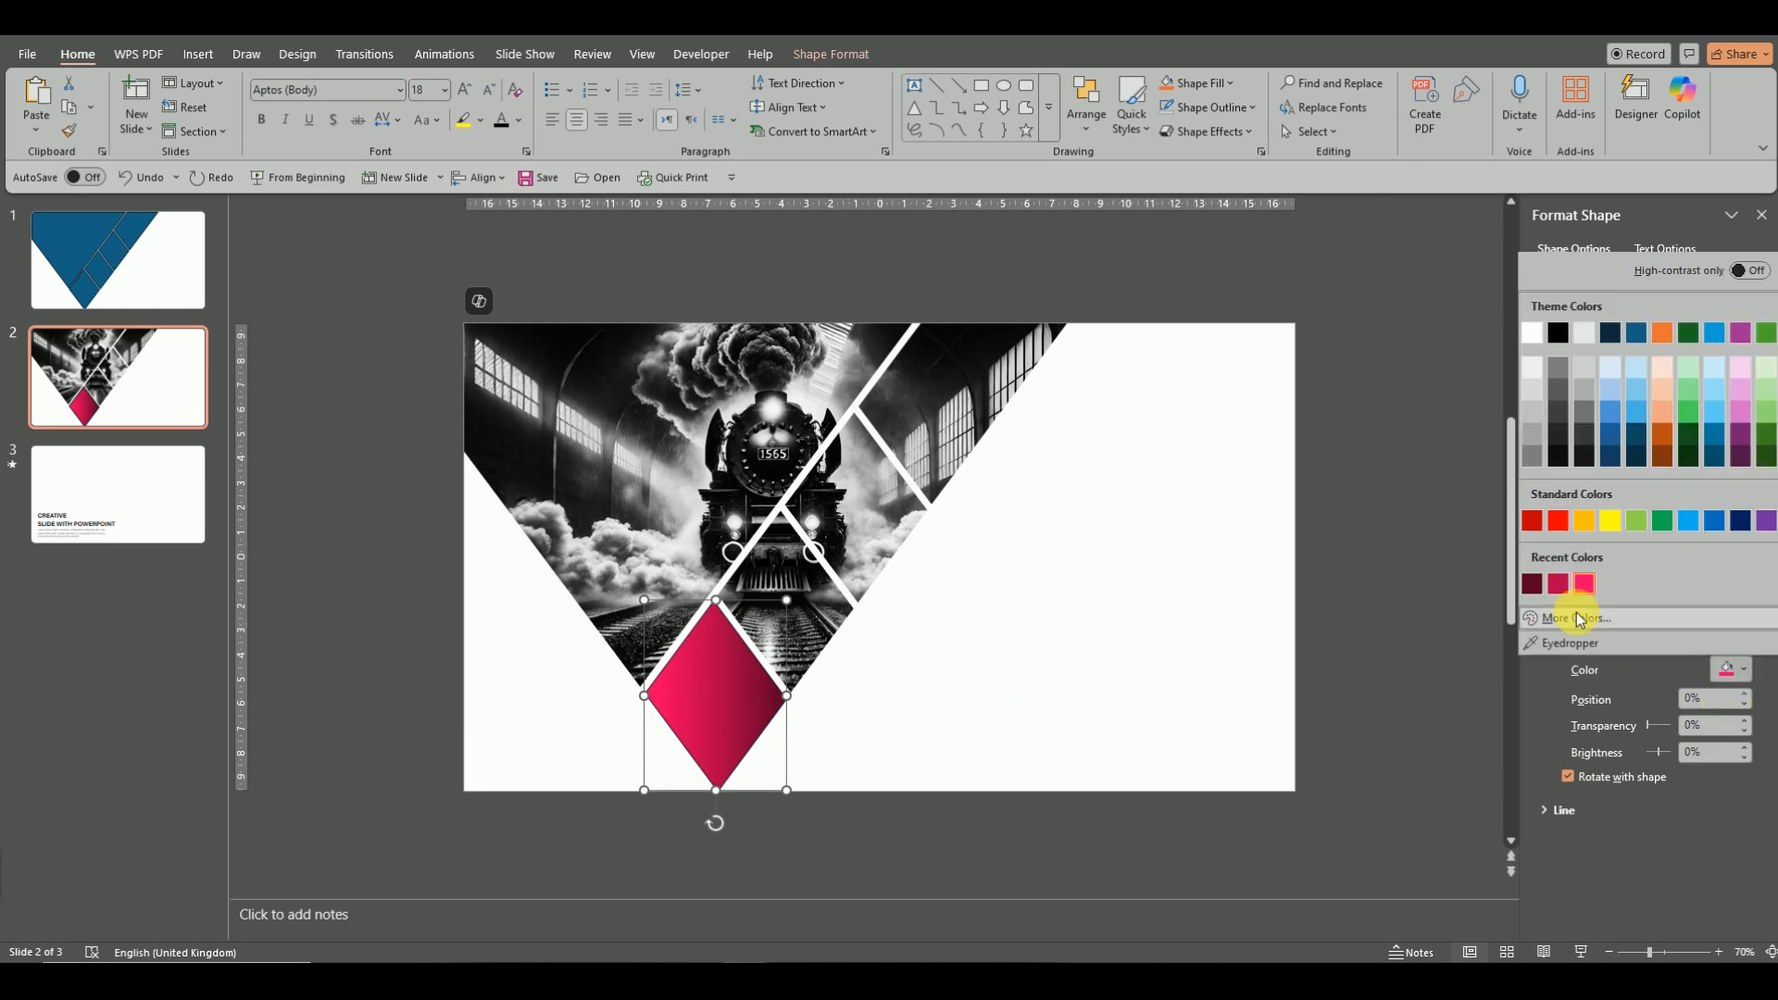
pyautogui.click(1560, 611)
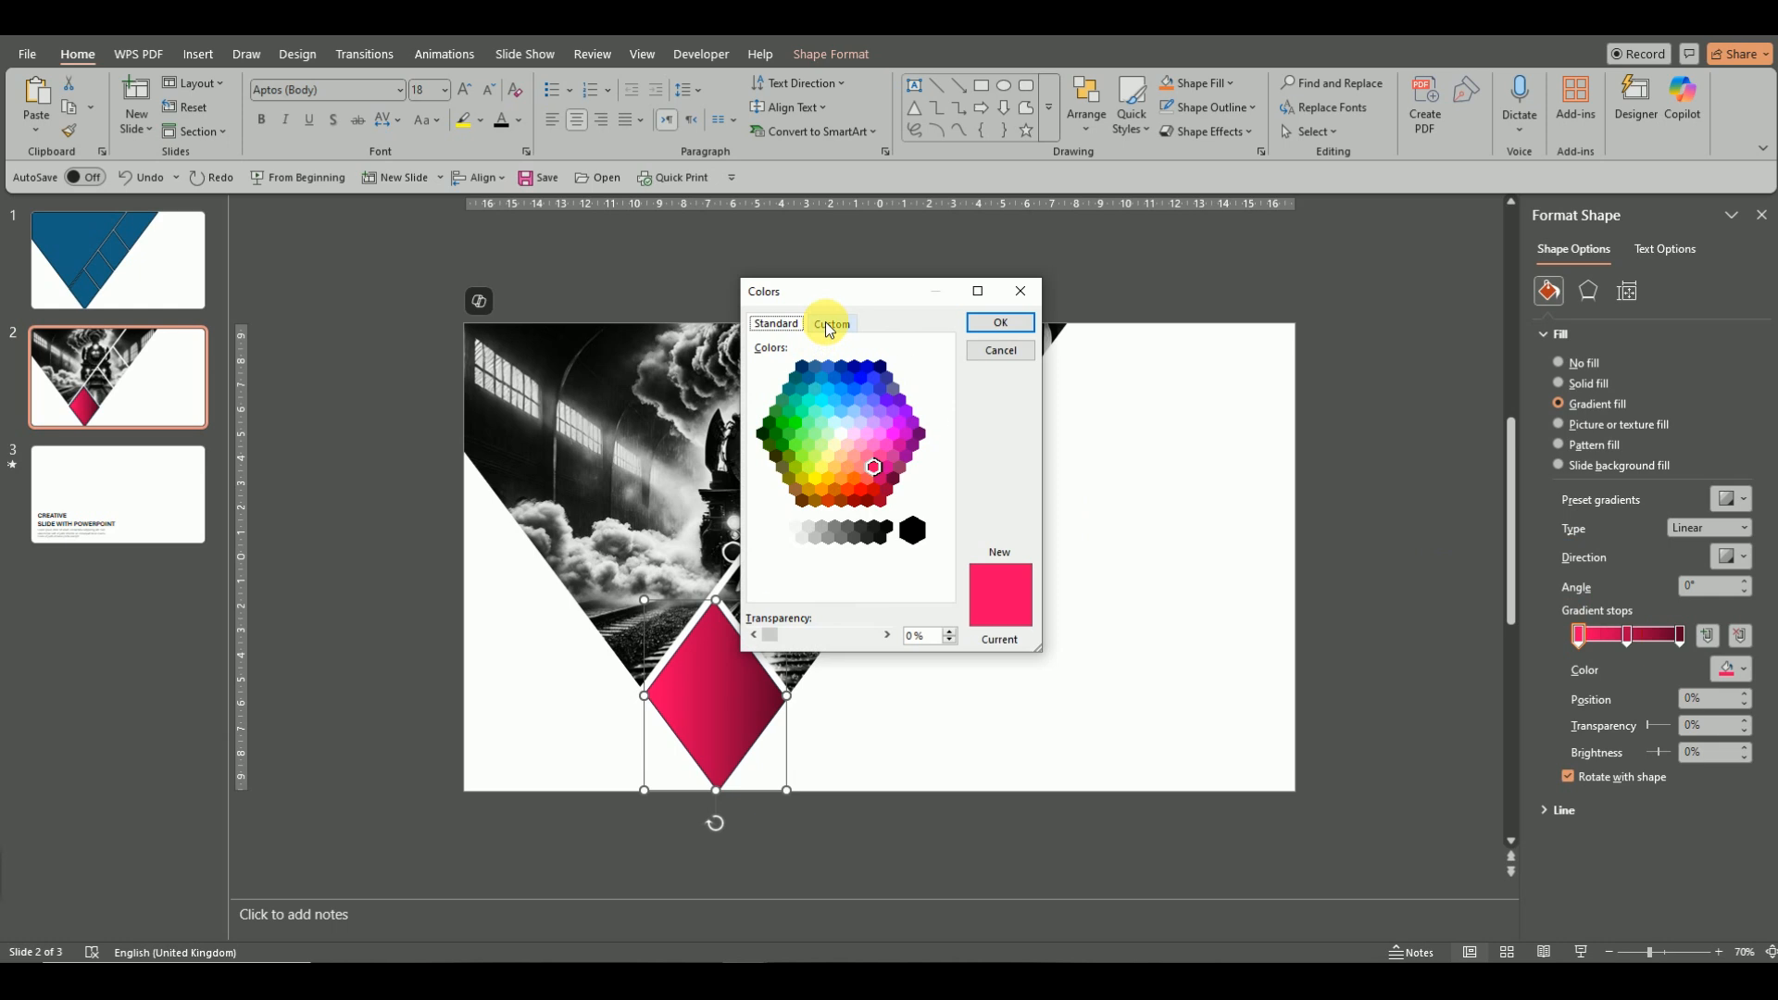
pyautogui.click(827, 323)
pyautogui.moveTo(946, 424); pyautogui.dragTo(942, 407)
pyautogui.click(999, 323)
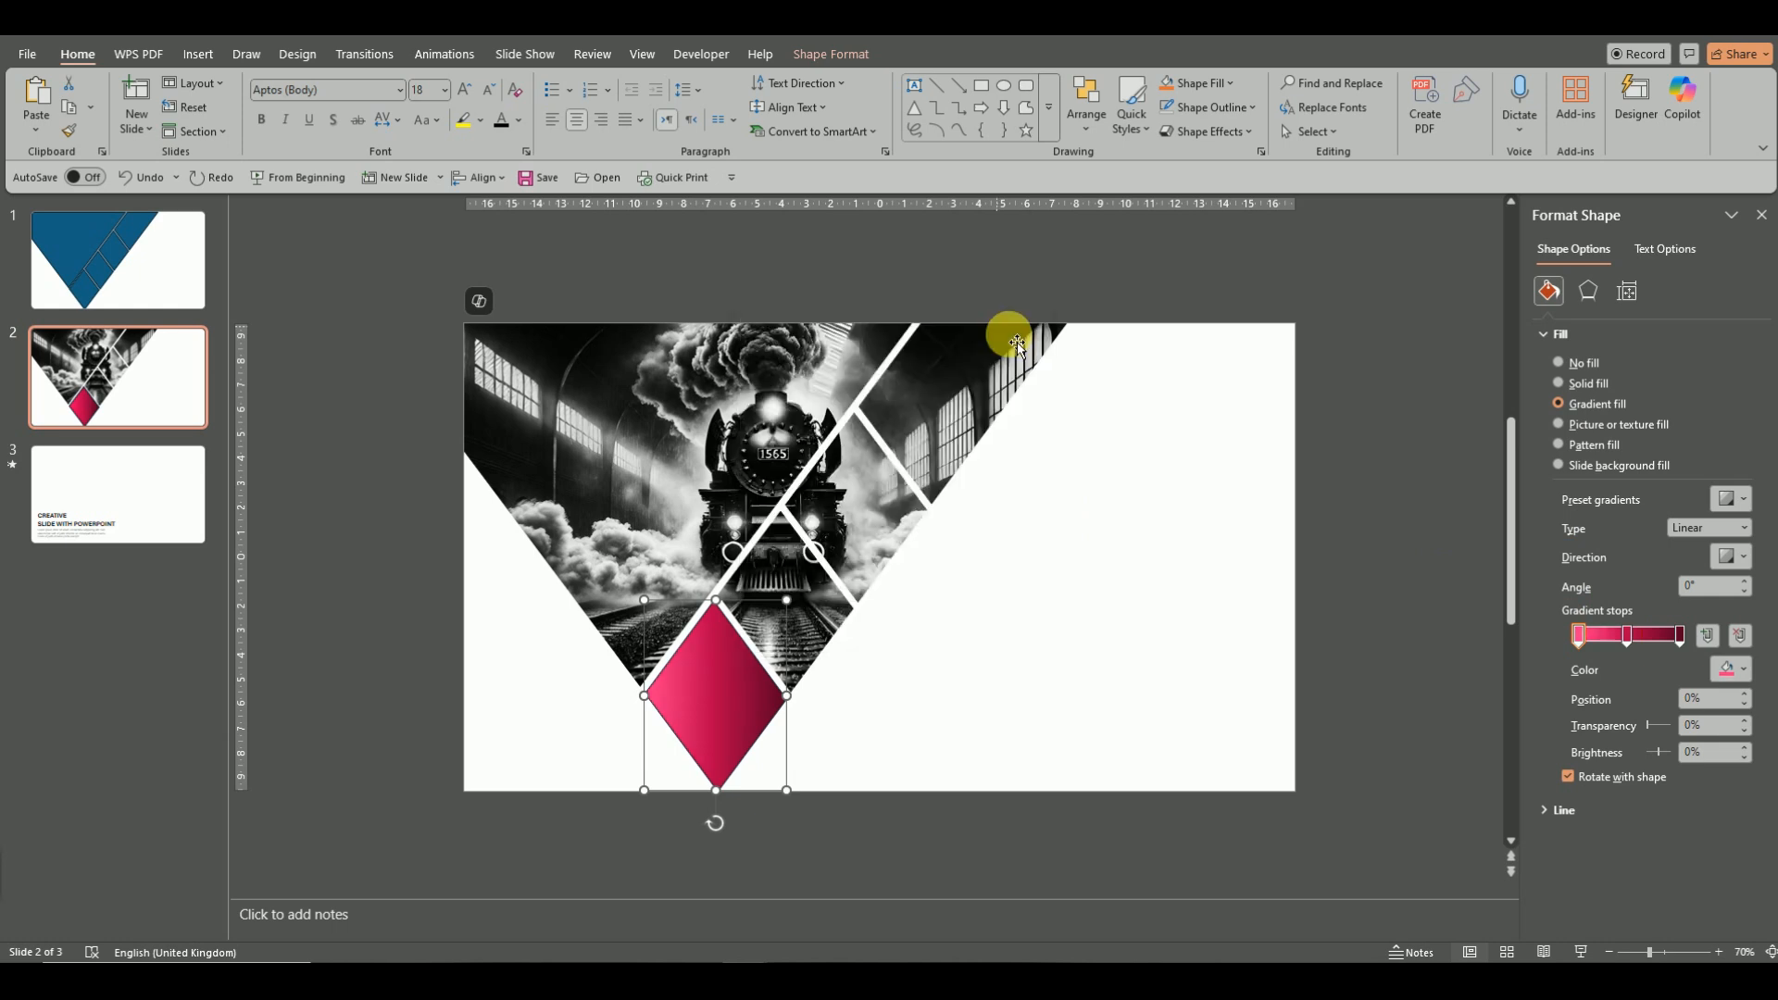
pyautogui.click(972, 680)
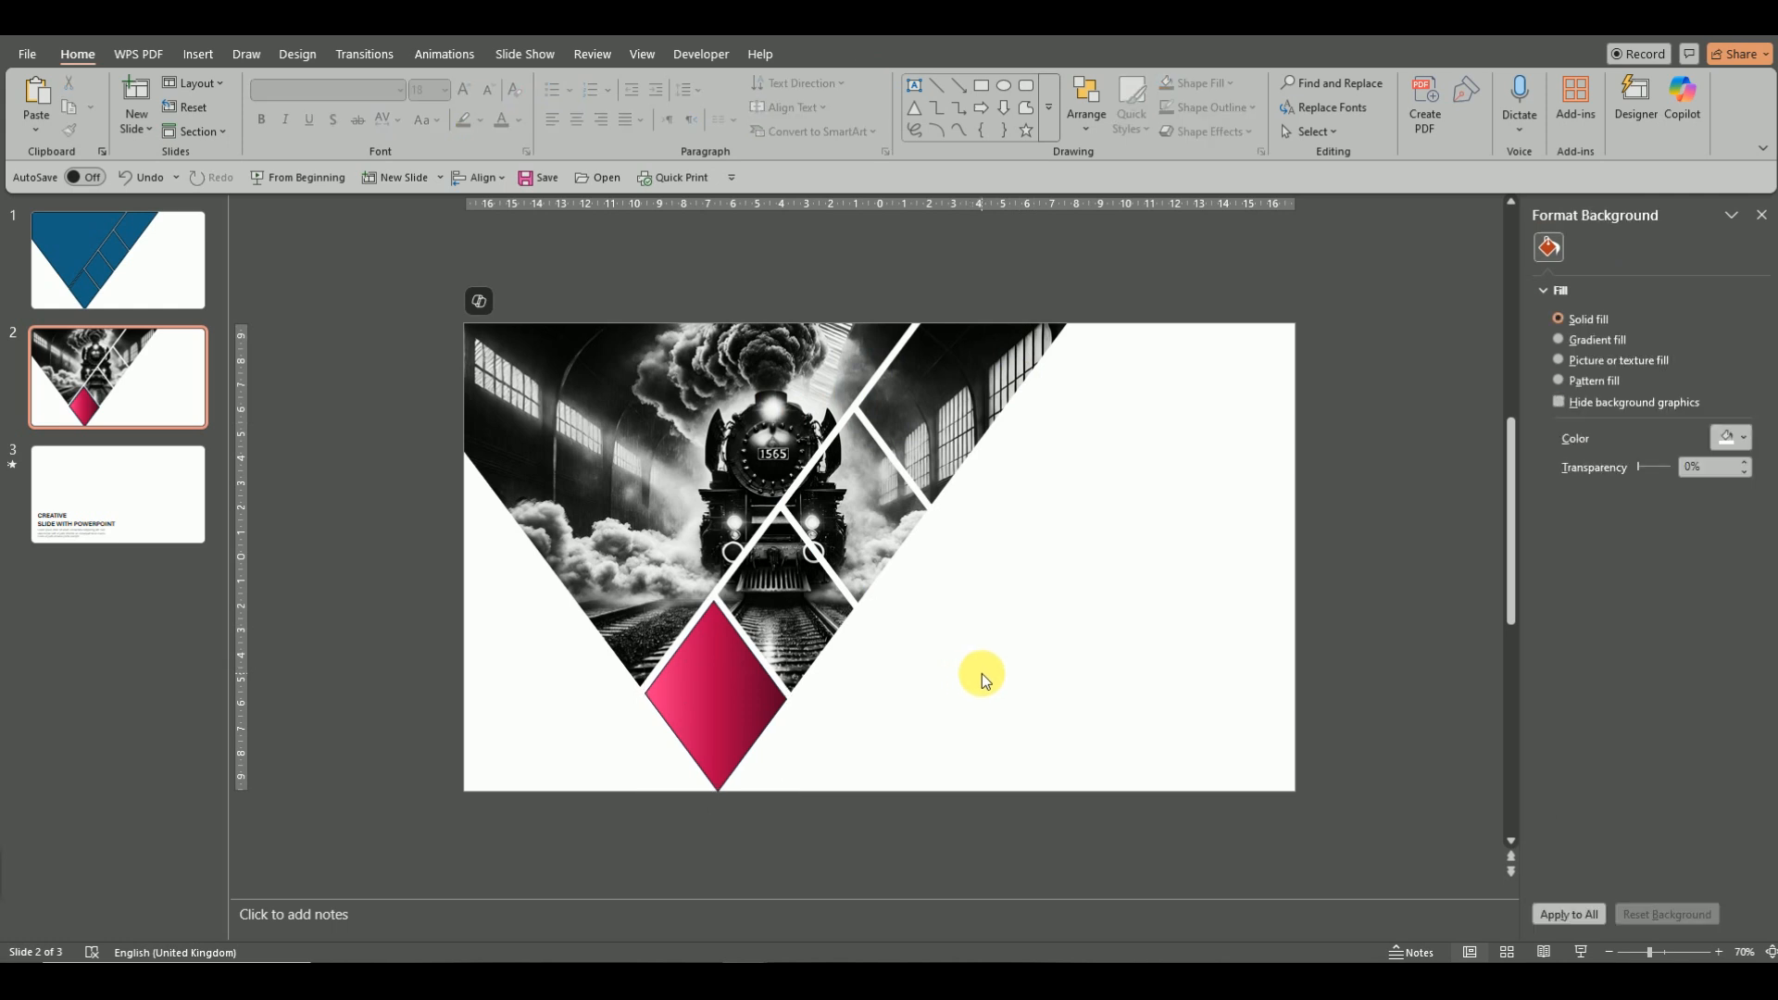
# Remove the outline from the pink gradient diamond on slide 2.
pyautogui.click(714, 682)
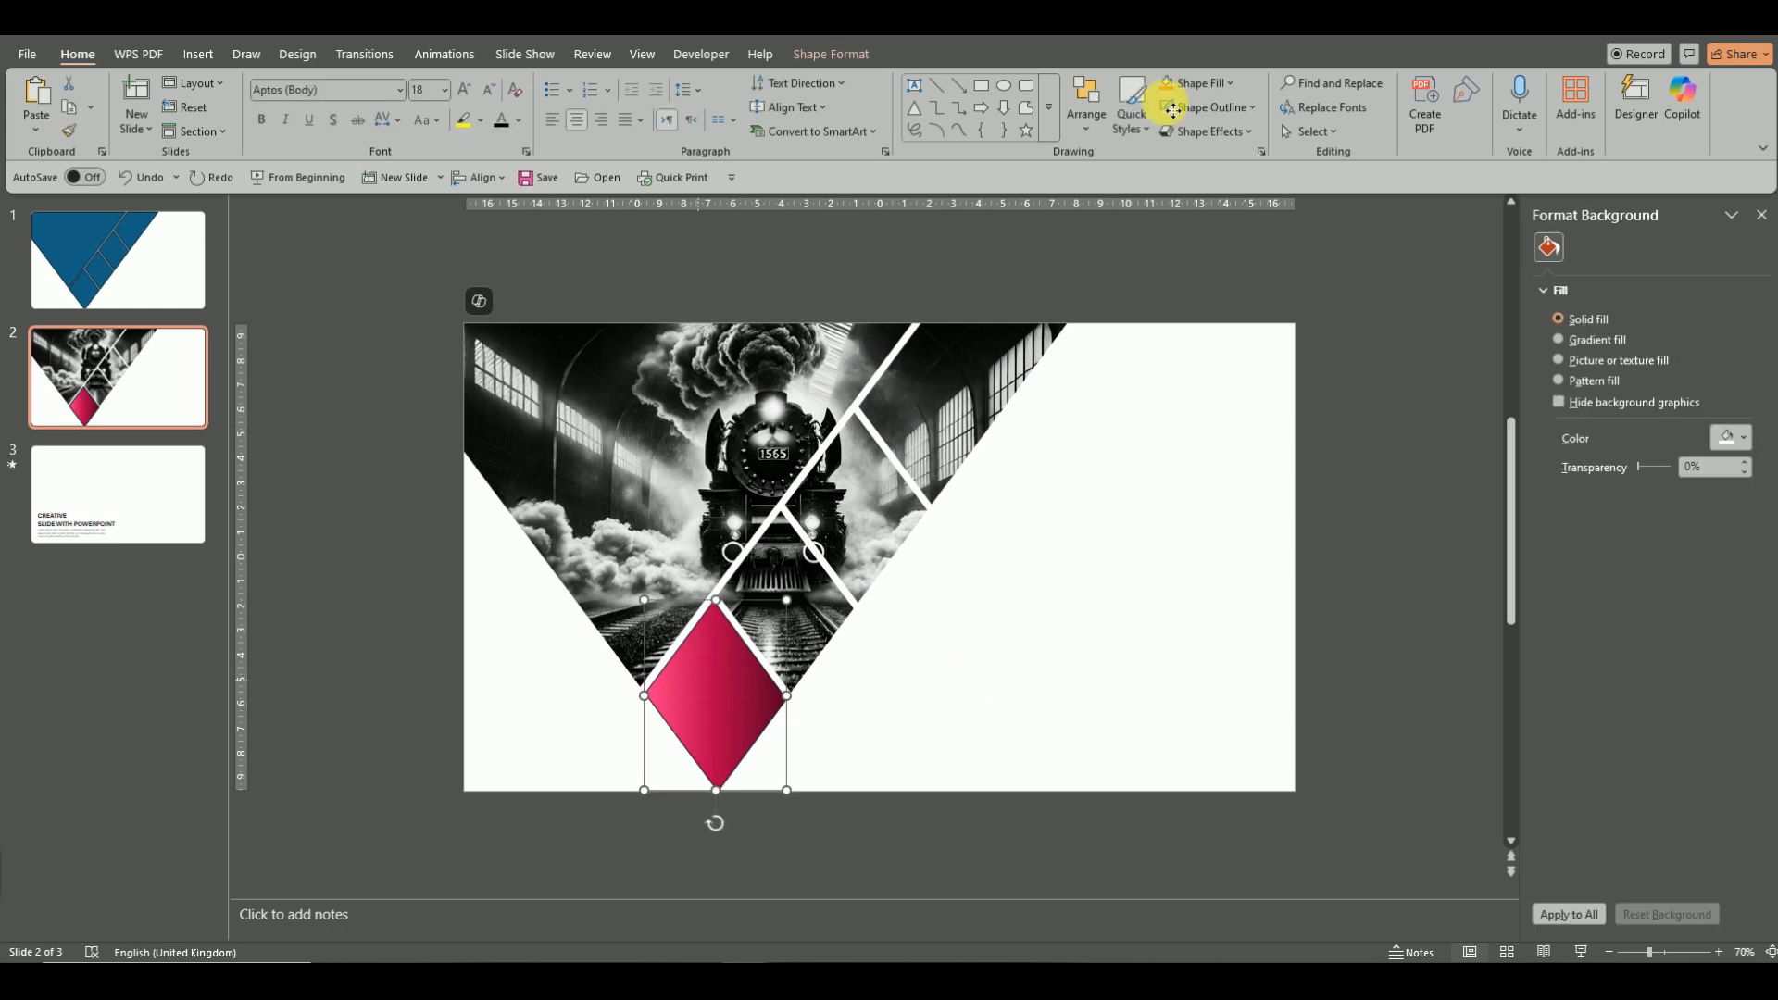
pyautogui.click(1220, 108)
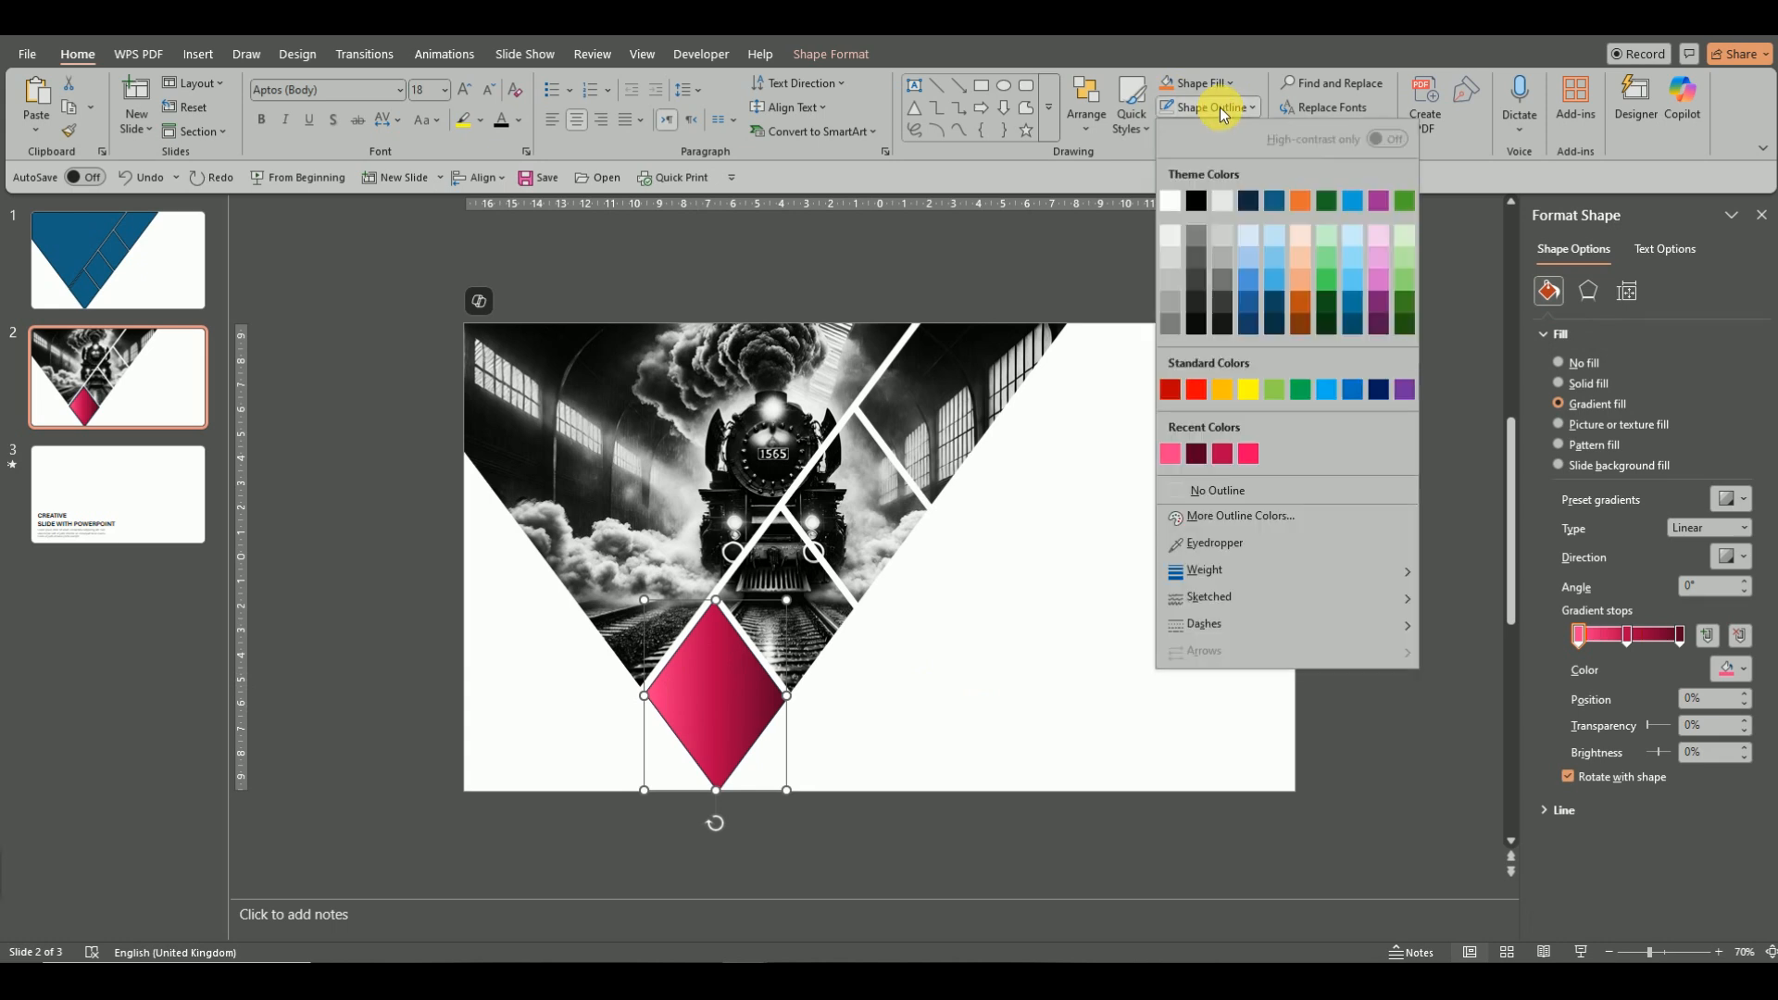
pyautogui.click(1171, 495)
pyautogui.click(1048, 569)
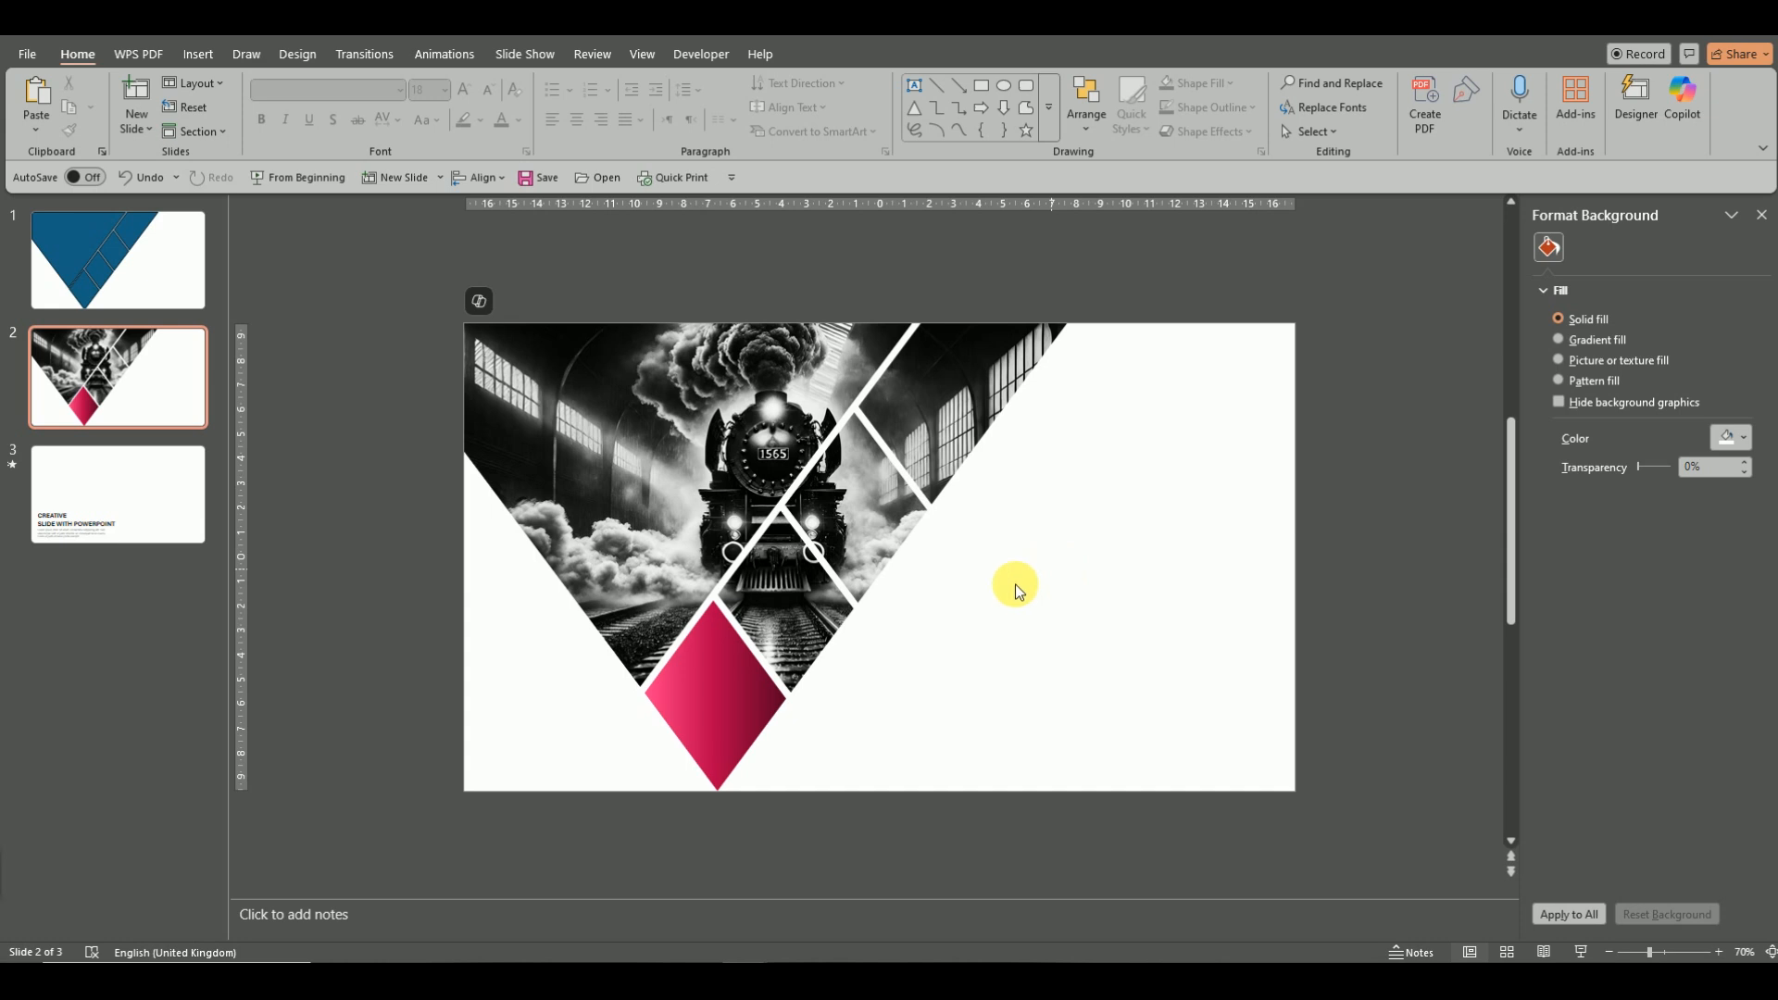
# Brighten the diamond's middle gradient stop, at 48%, to a custom pink-red, RGB 222, 0, 90.
pyautogui.click(776, 701)
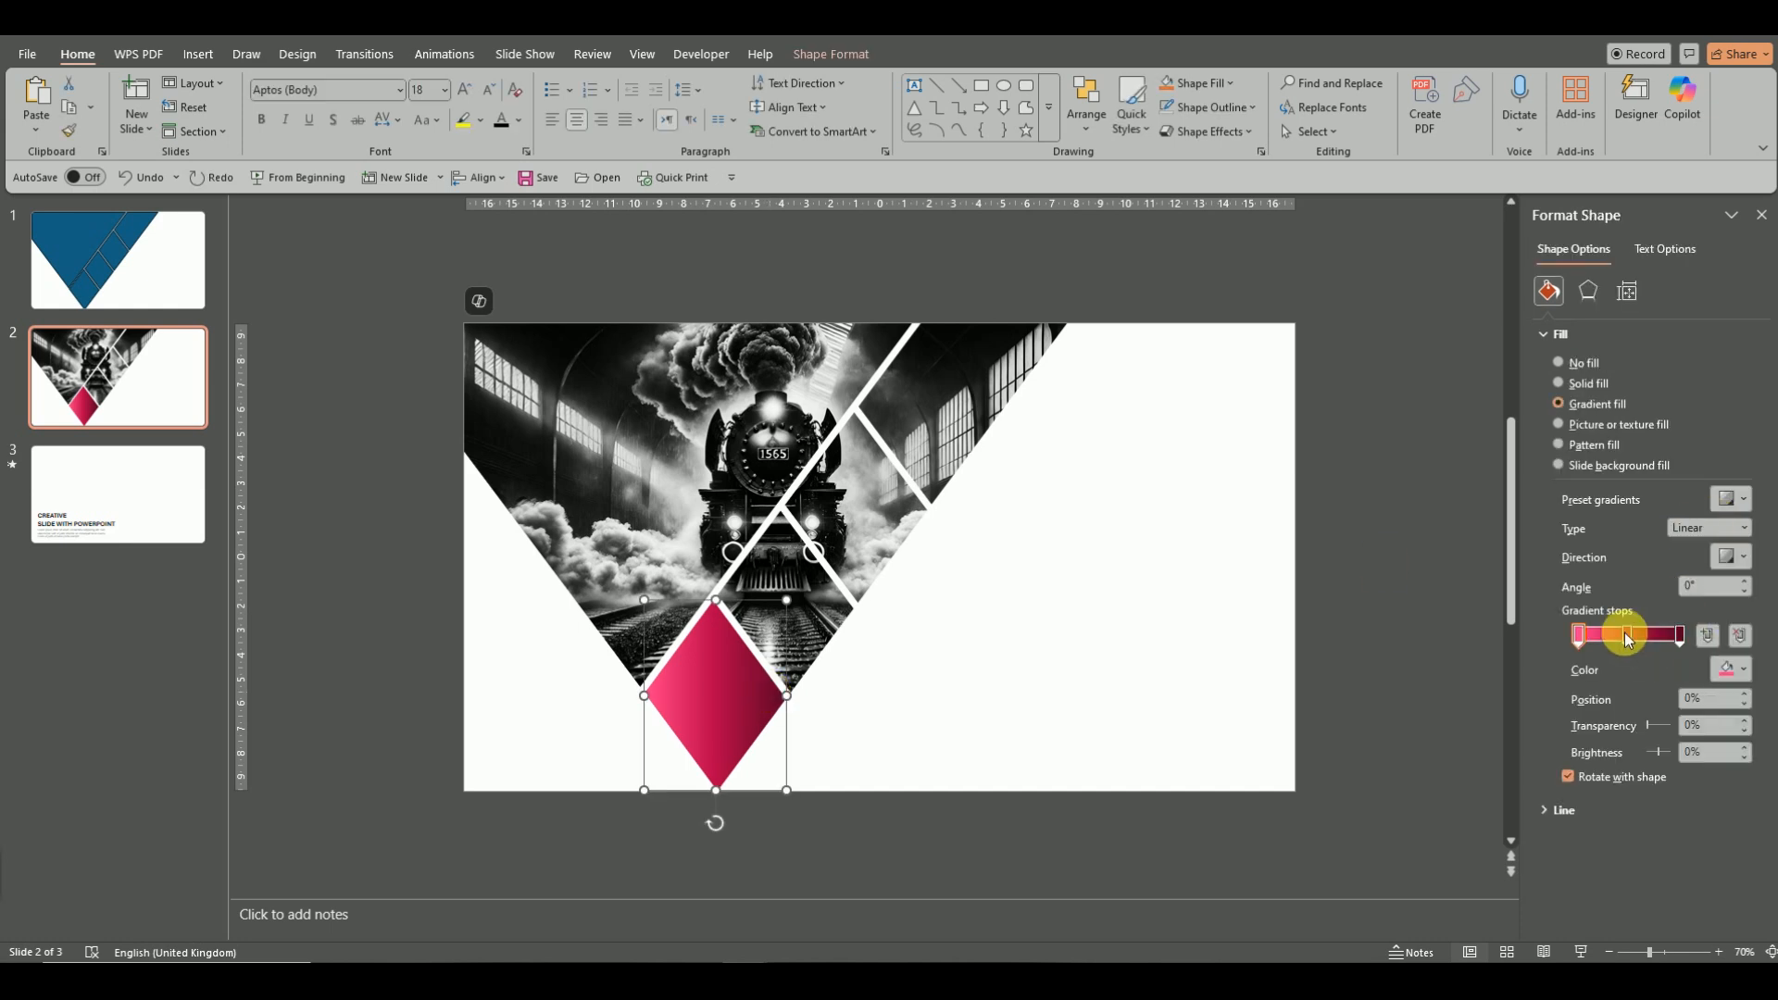
pyautogui.click(1733, 668)
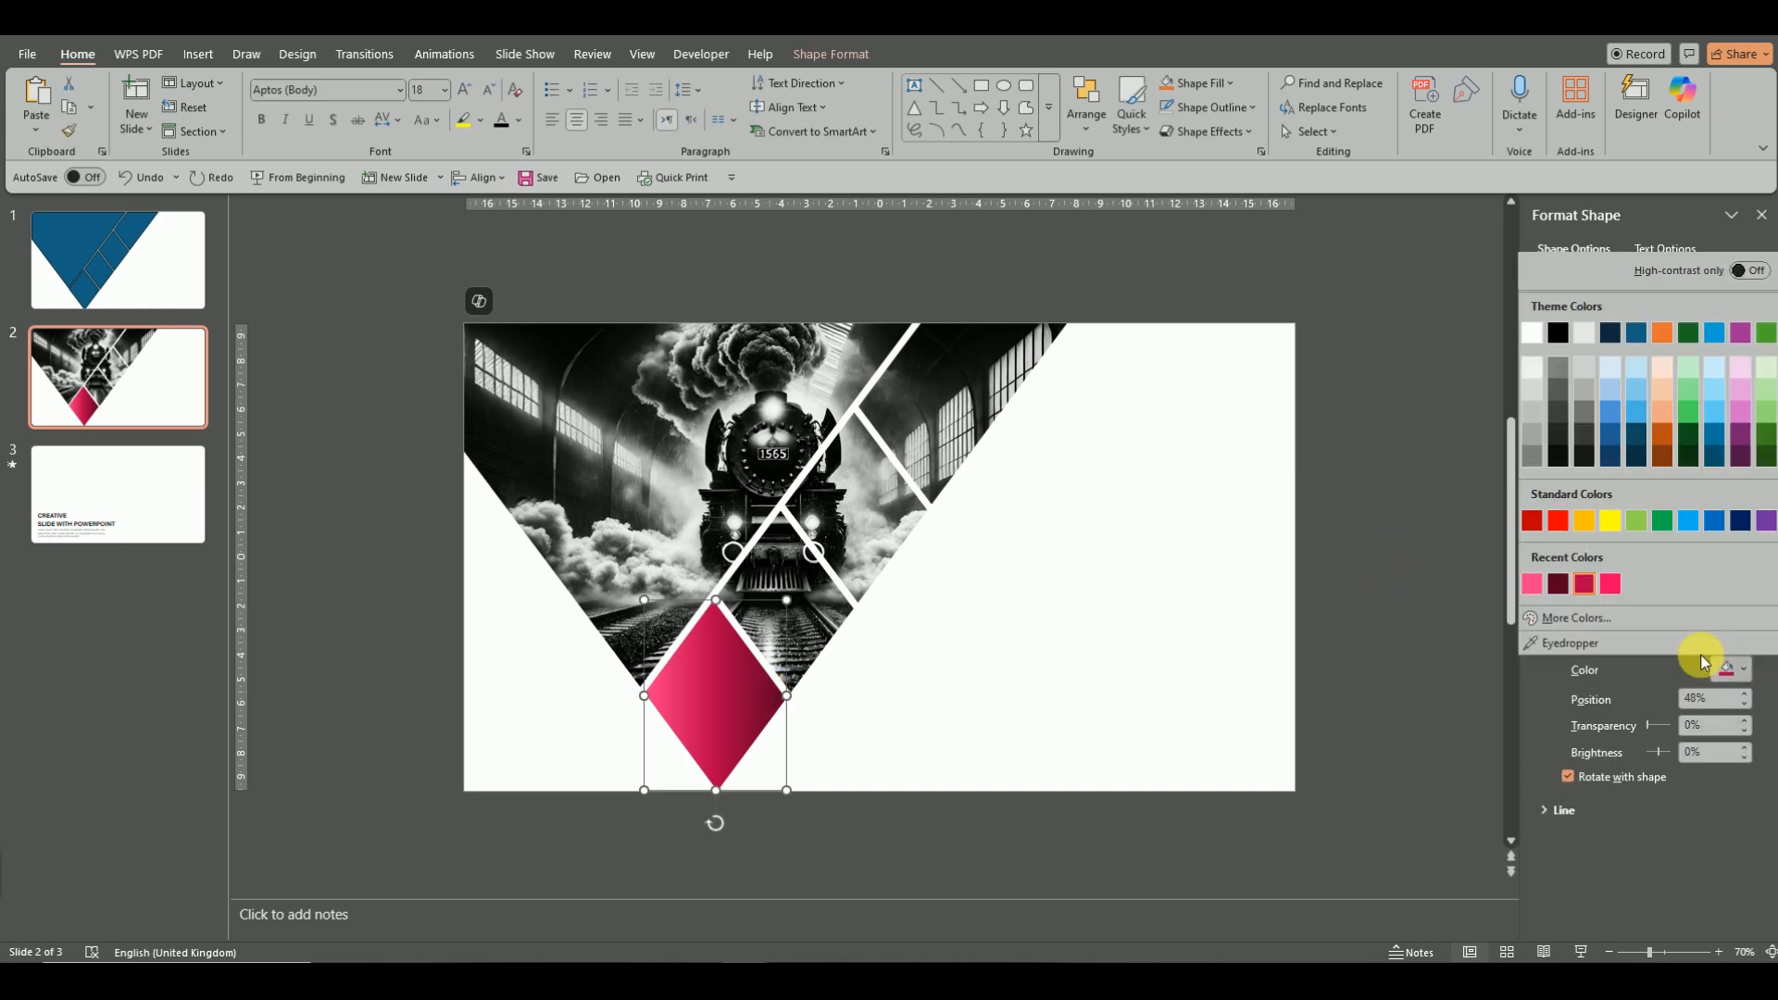
pyautogui.click(1571, 618)
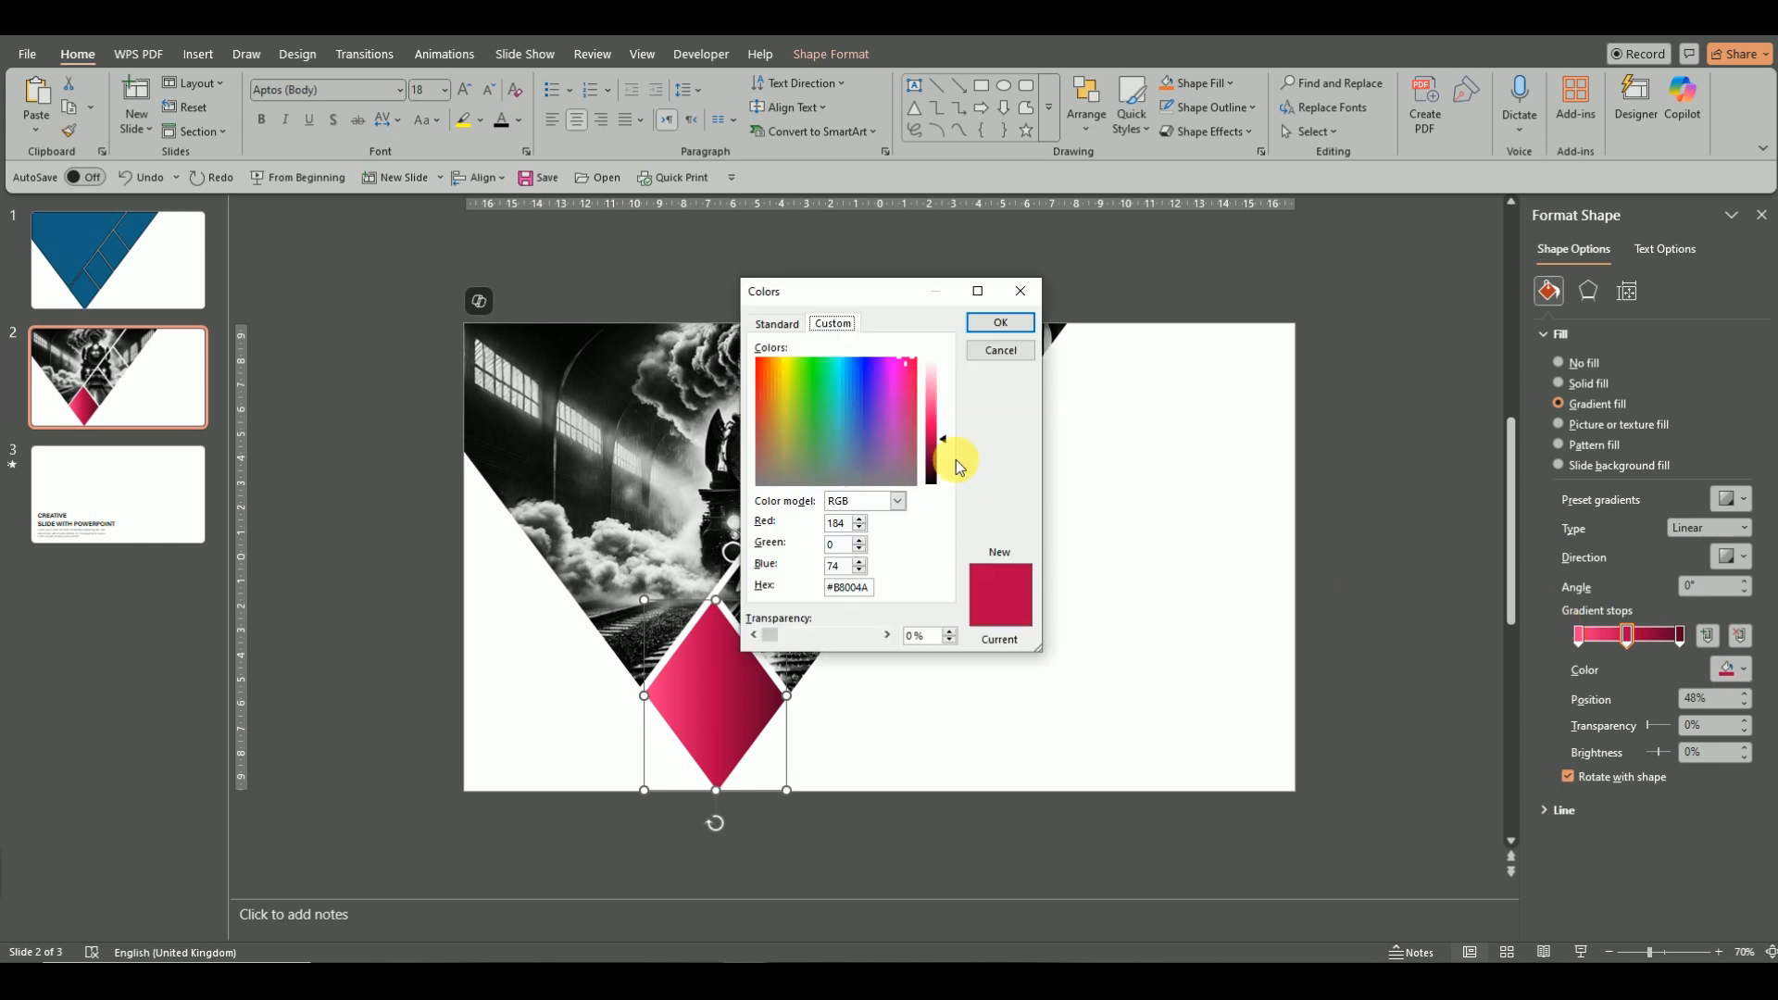
pyautogui.click(945, 441)
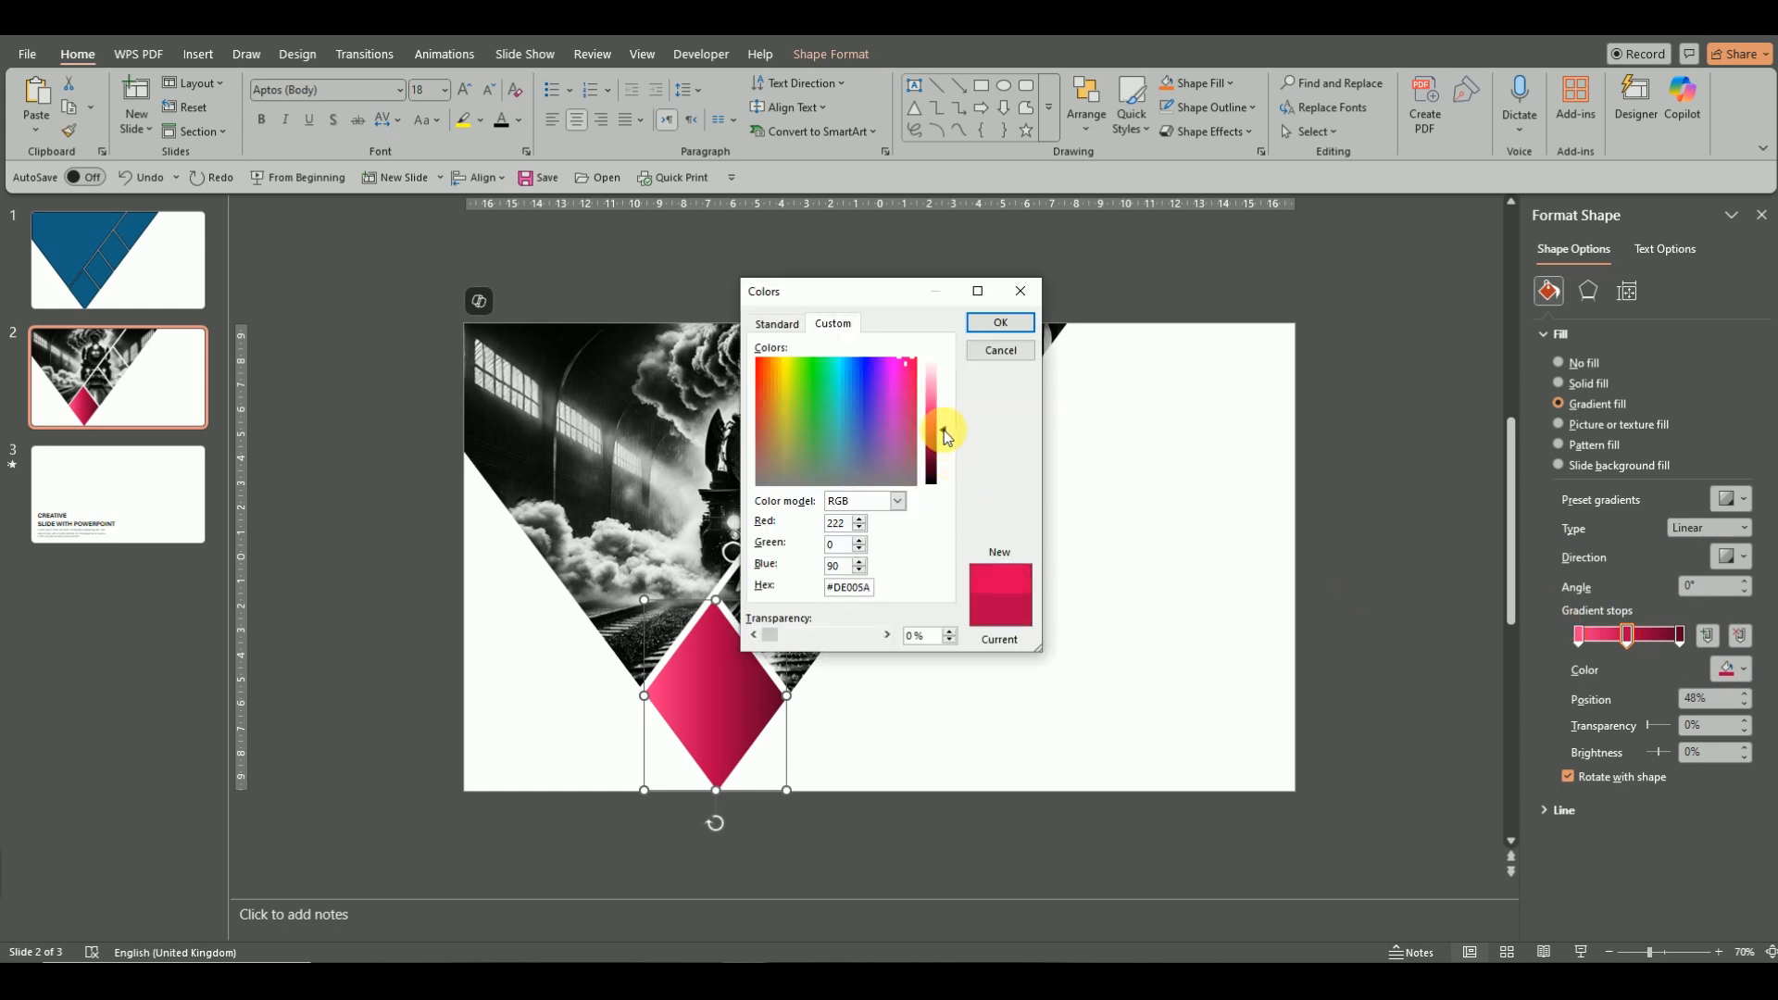
pyautogui.click(1014, 324)
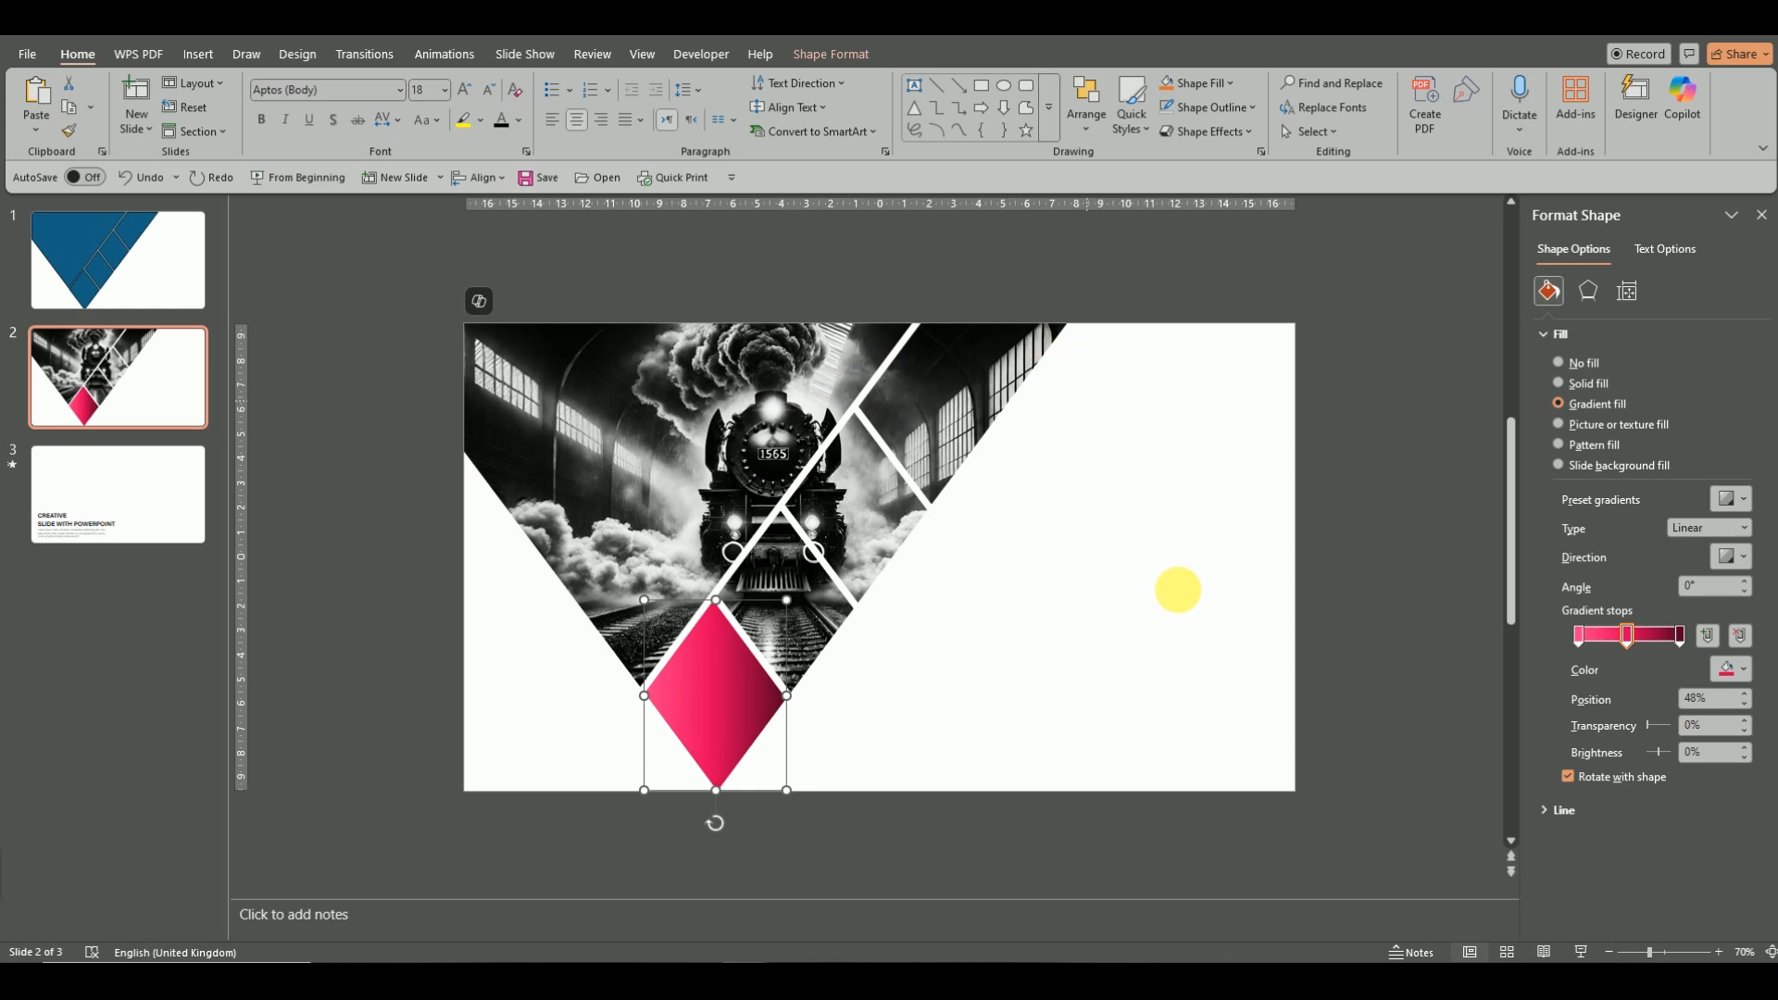
pyautogui.click(1024, 663)
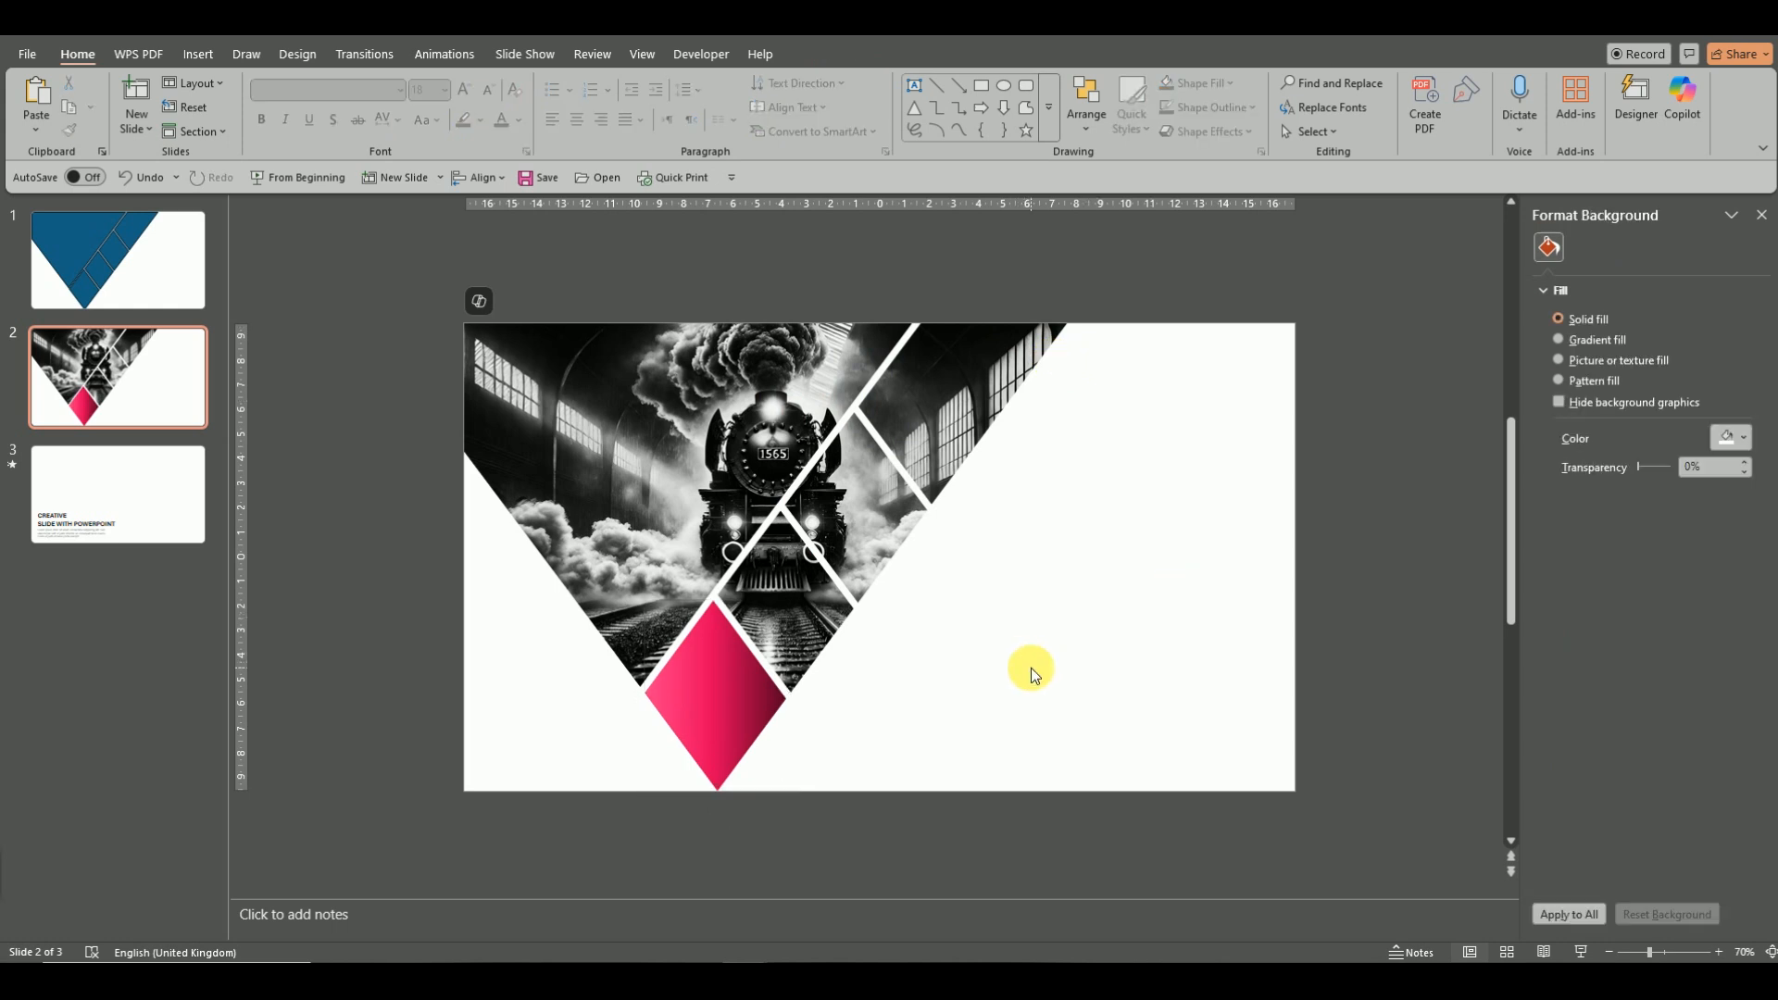
# Set the diamond's linear gradient direction to the 45° diagonal.
pyautogui.click(754, 675)
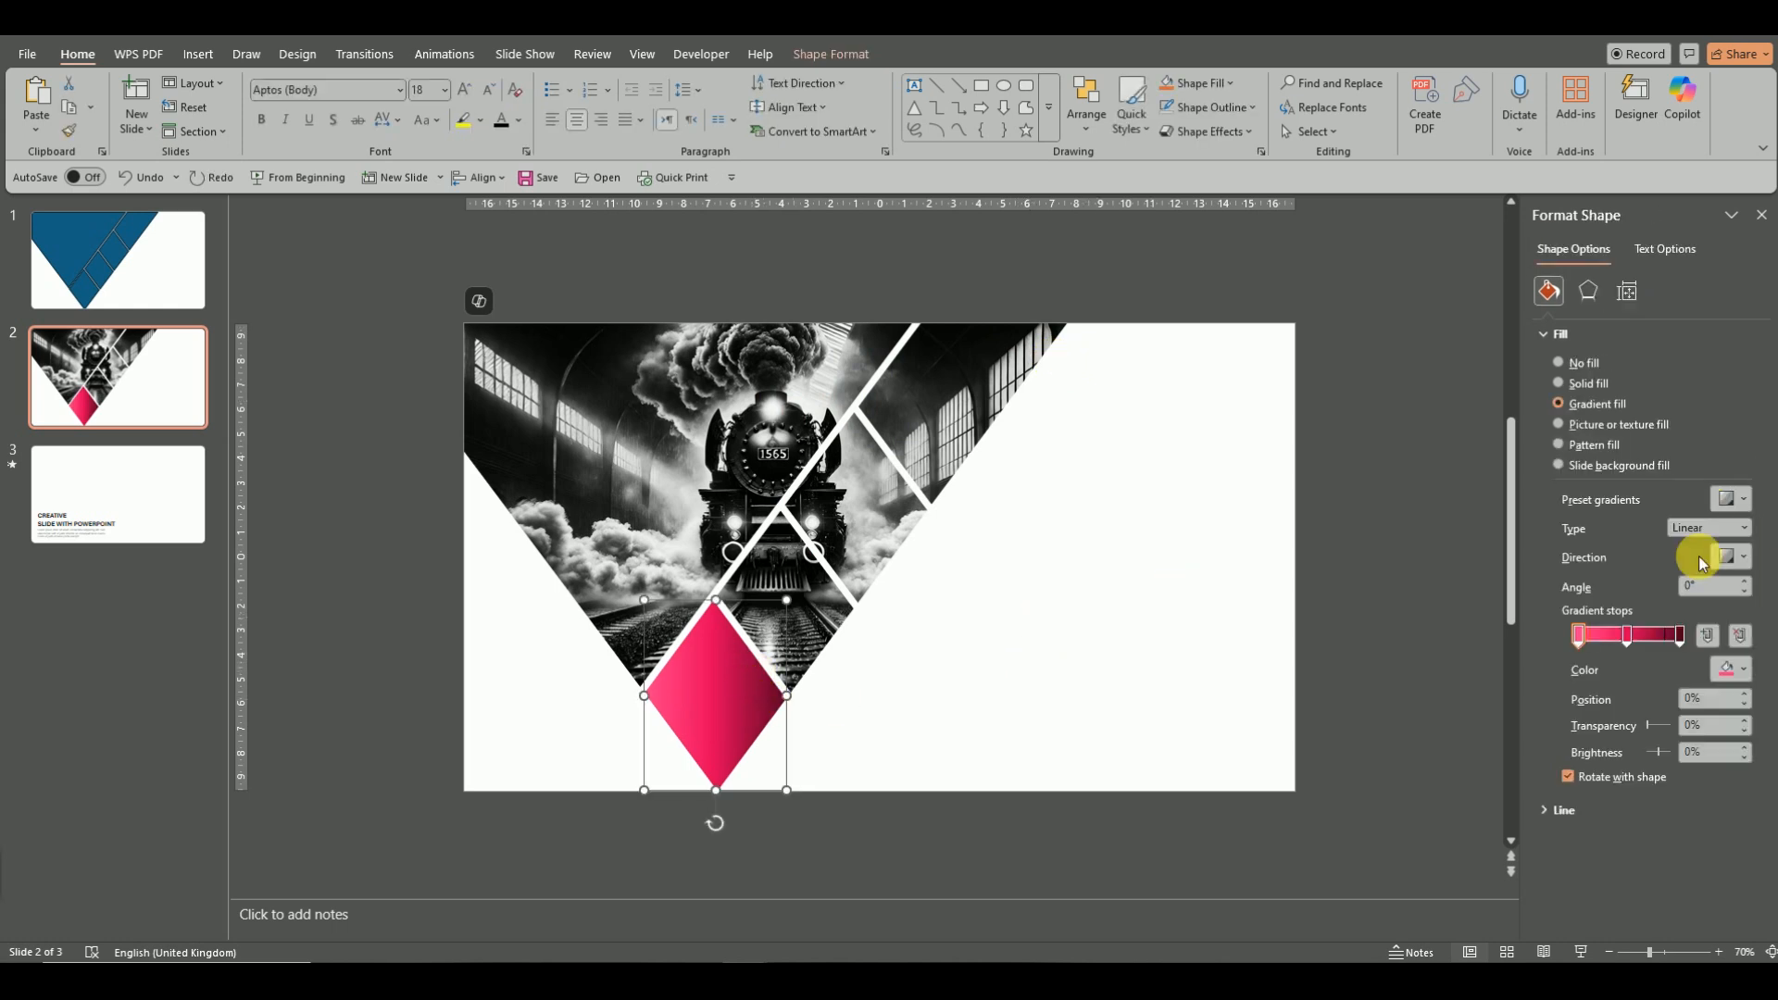
pyautogui.click(1736, 557)
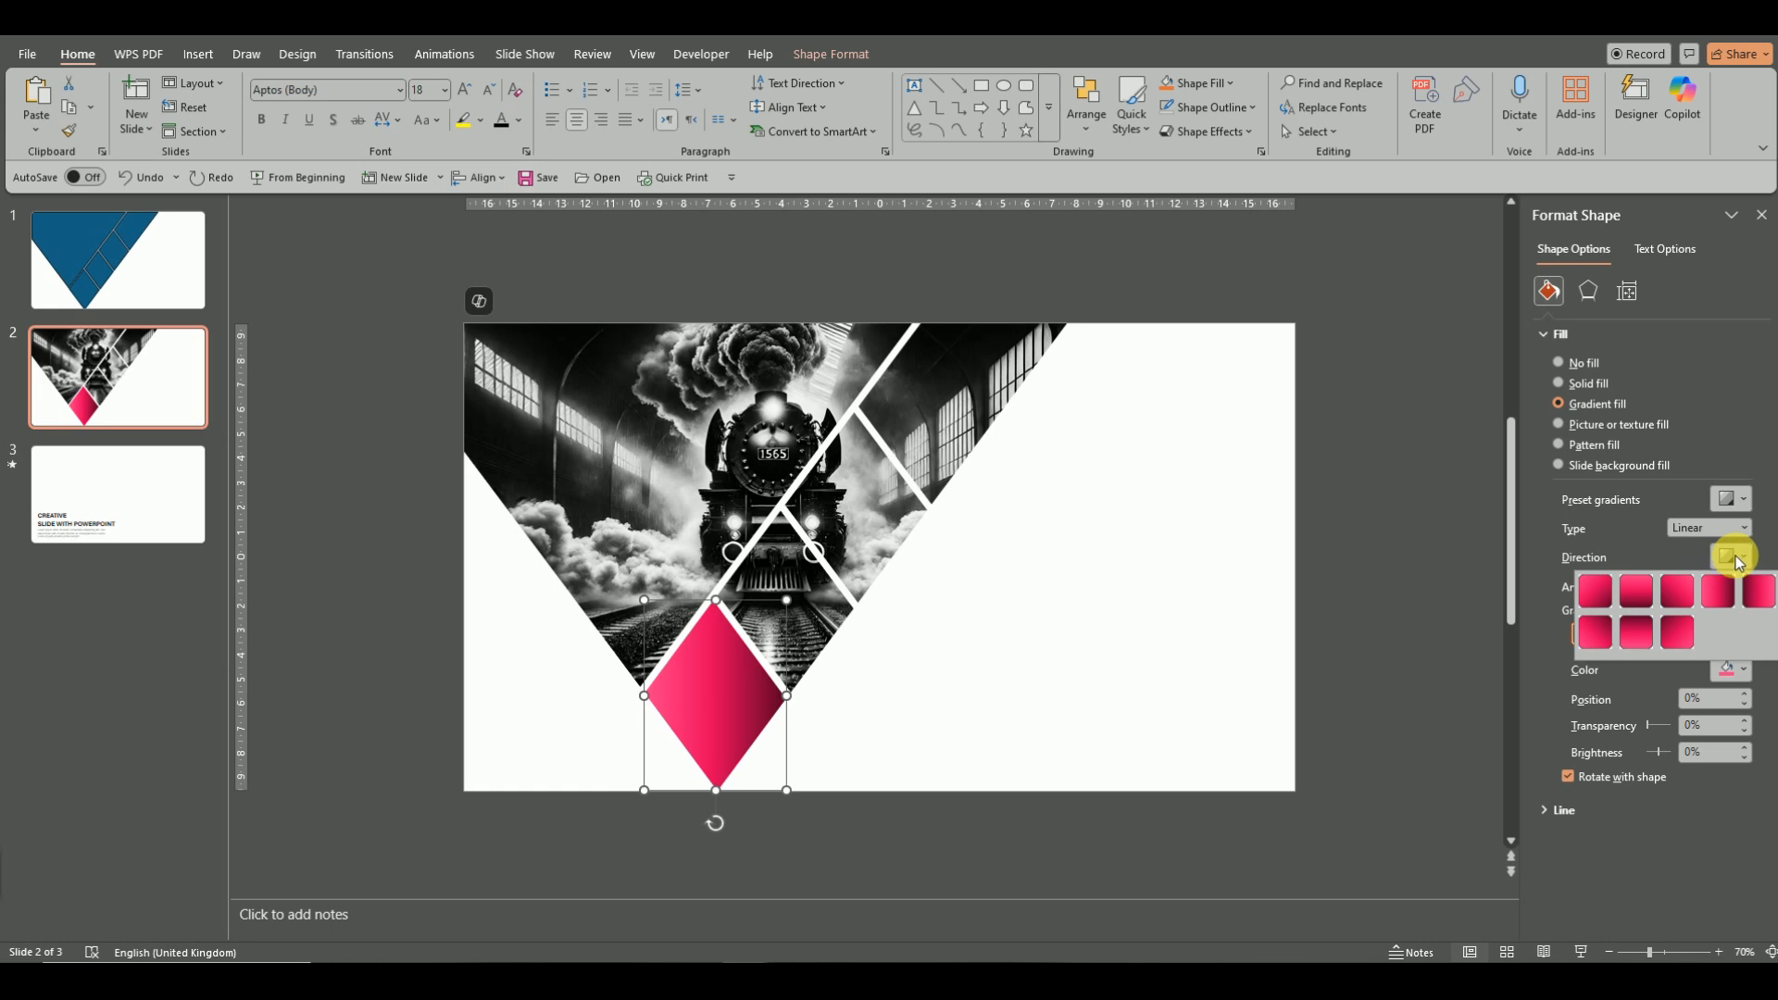
pyautogui.click(1592, 591)
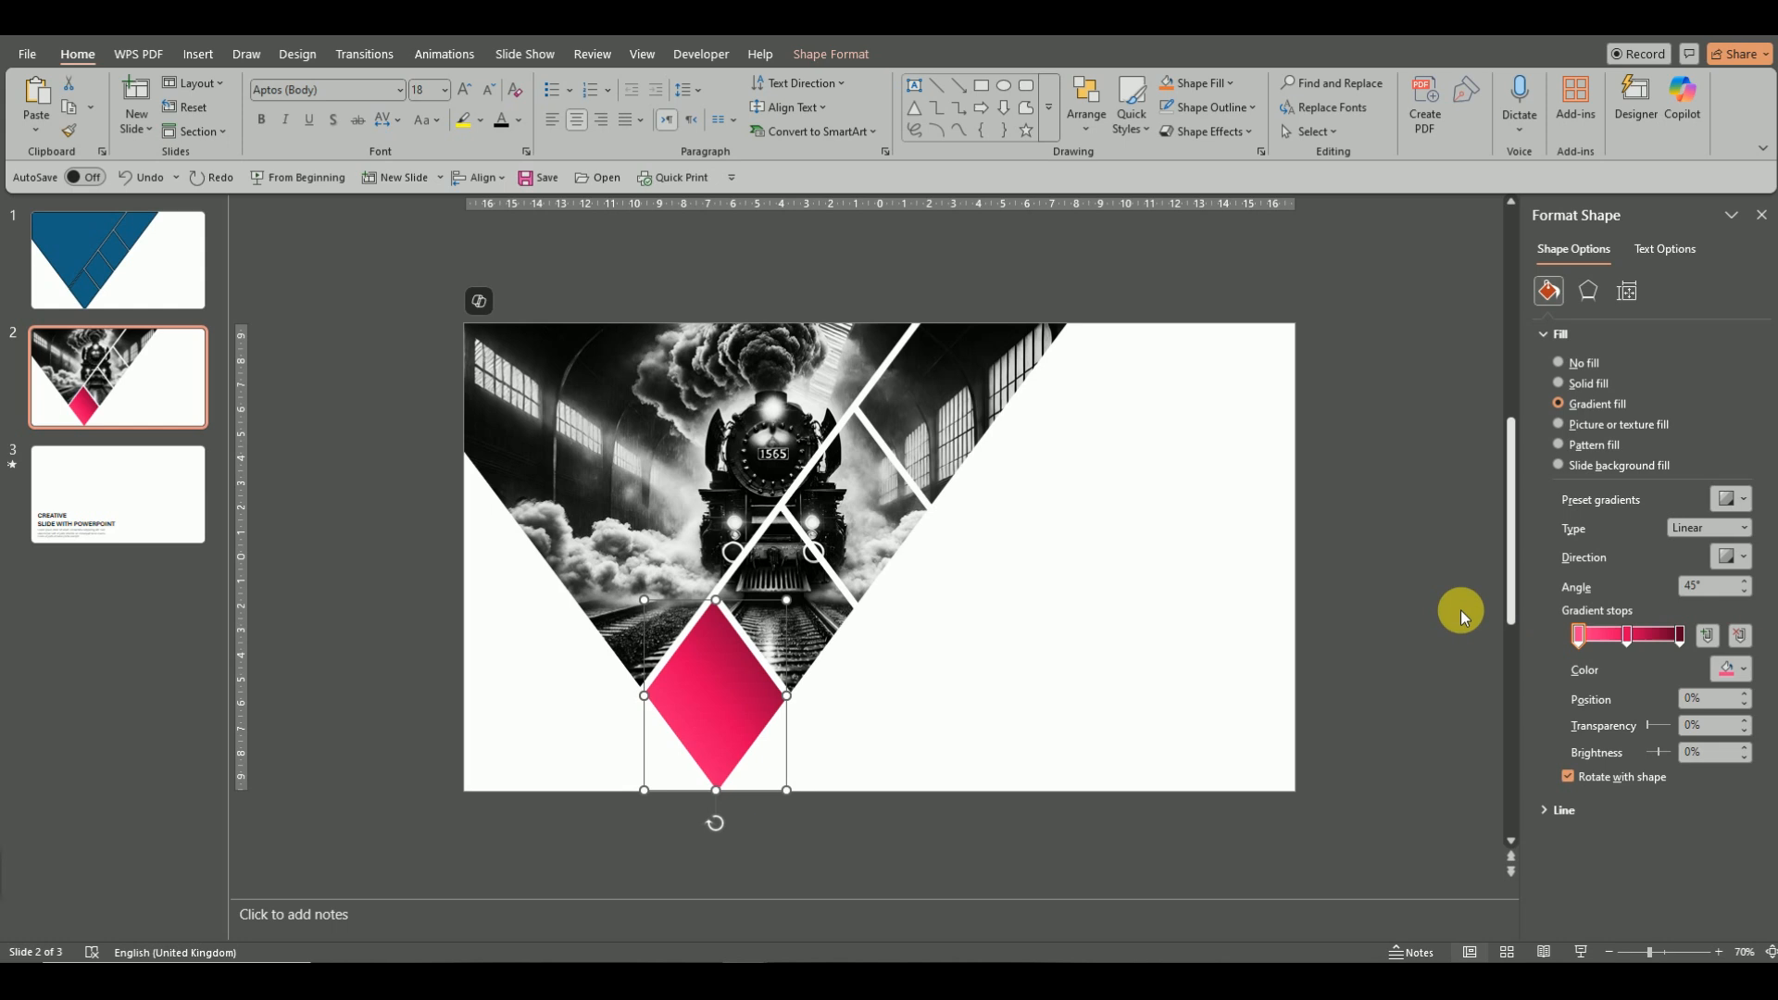
pyautogui.click(1087, 604)
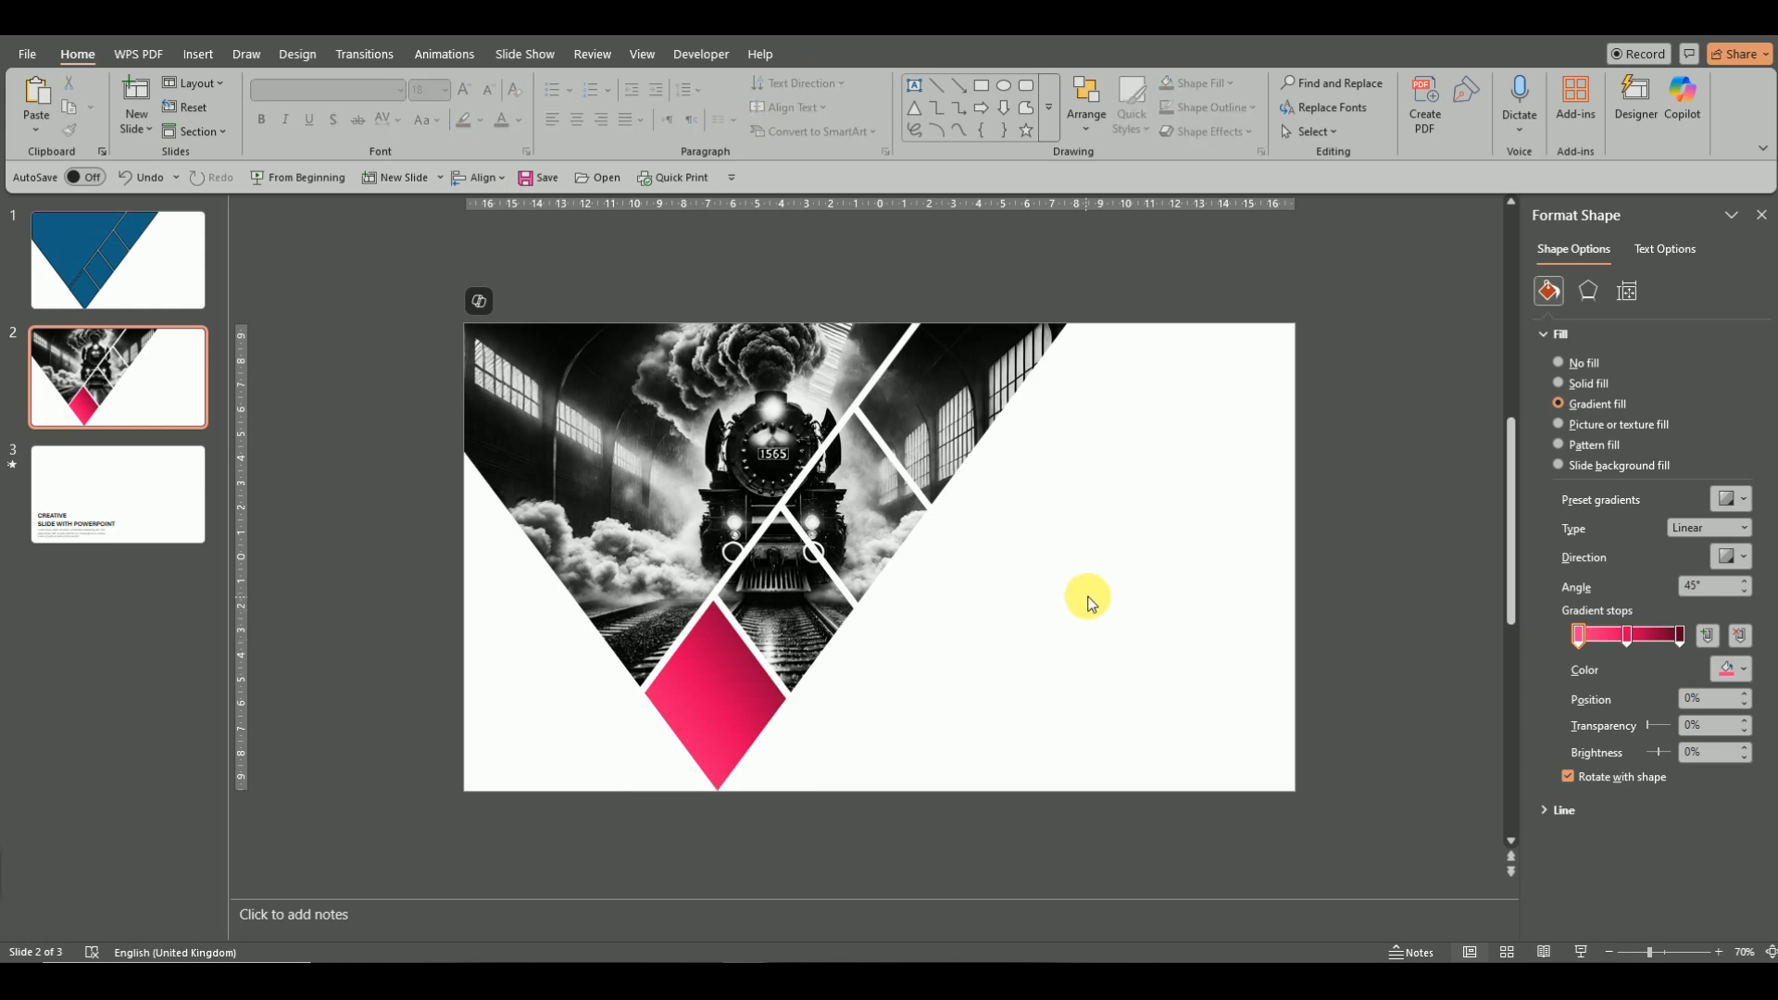
# Copy the title and paragraph text boxes from slide 3 onto slide 2 and place them to the right of the pink diamond.
pyautogui.click(88, 507)
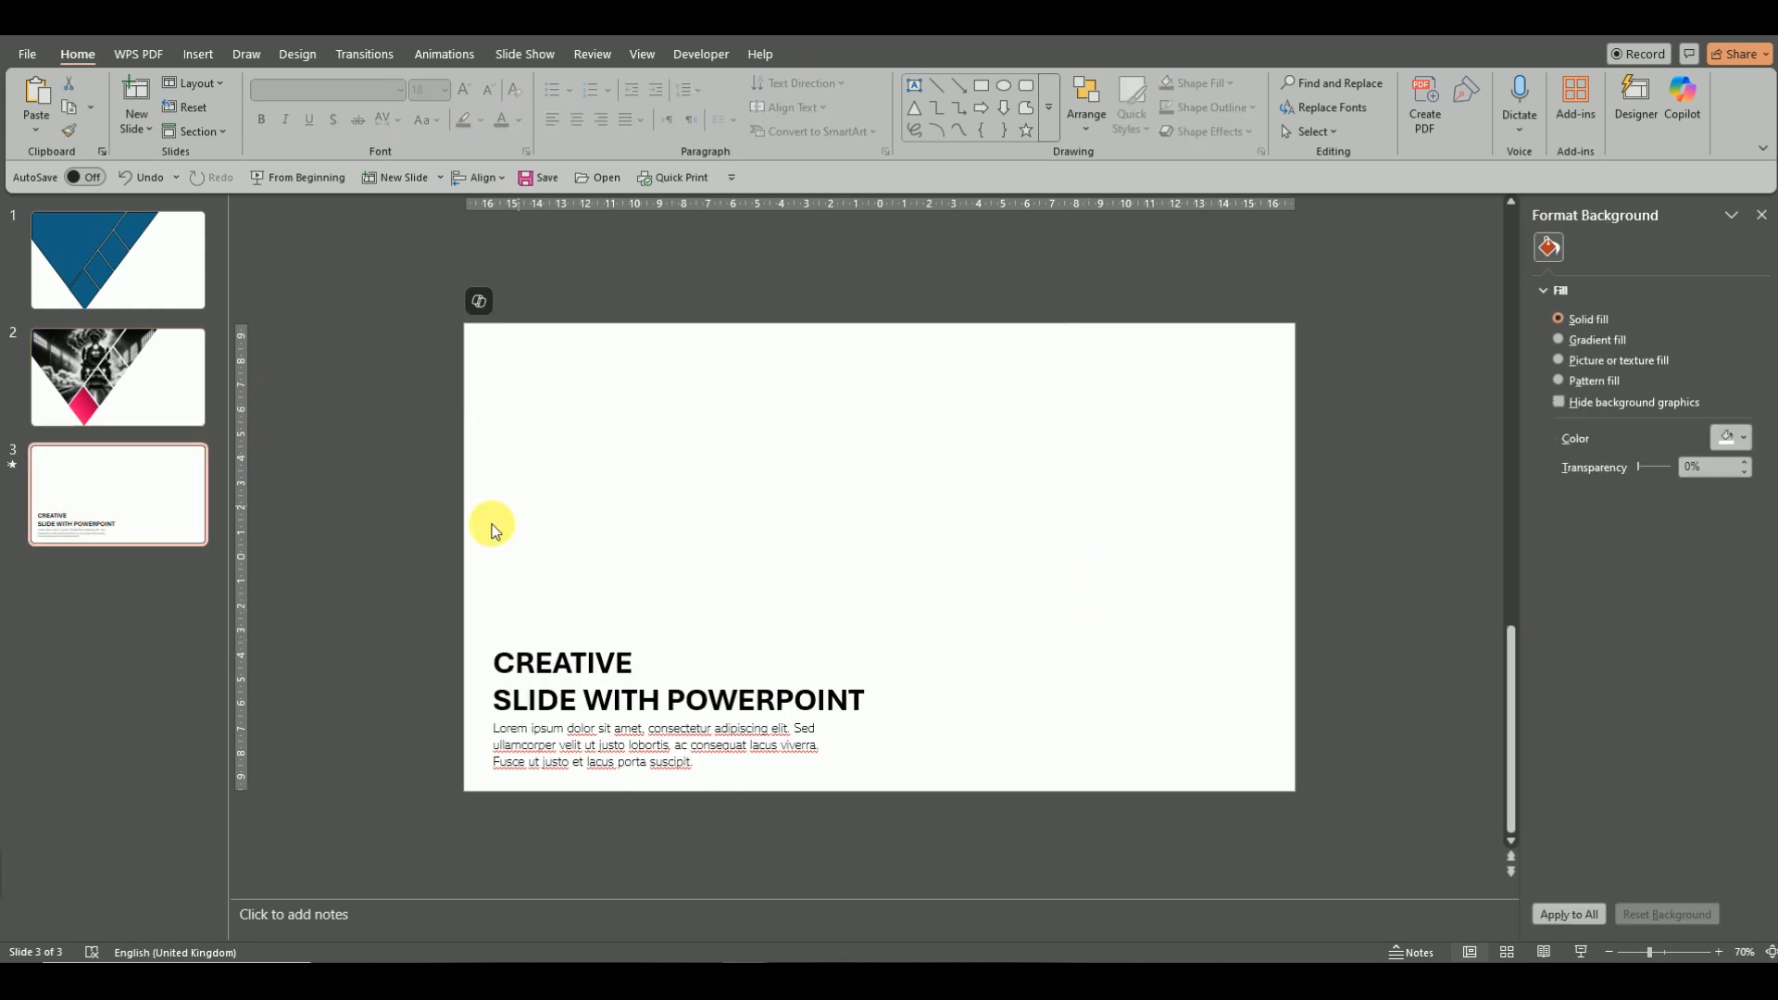
pyautogui.moveTo(336, 584); pyautogui.dragTo(1015, 844)
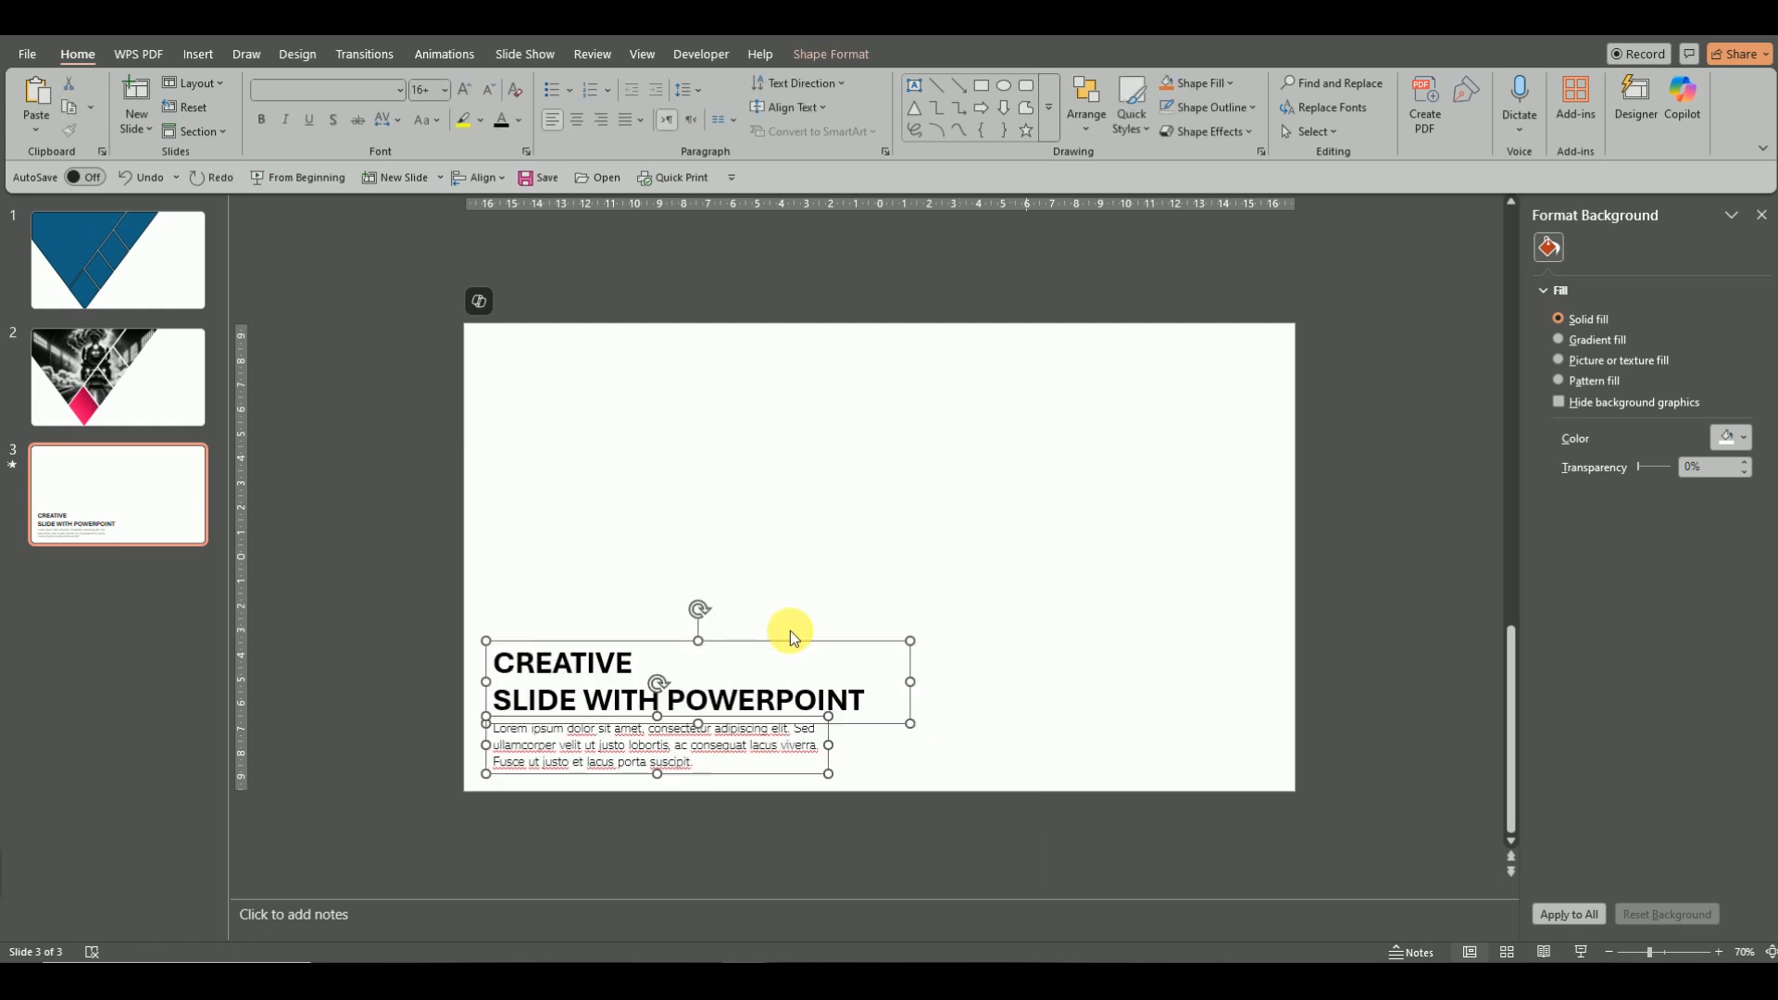
pyautogui.rightClick(716, 640)
pyautogui.click(771, 301)
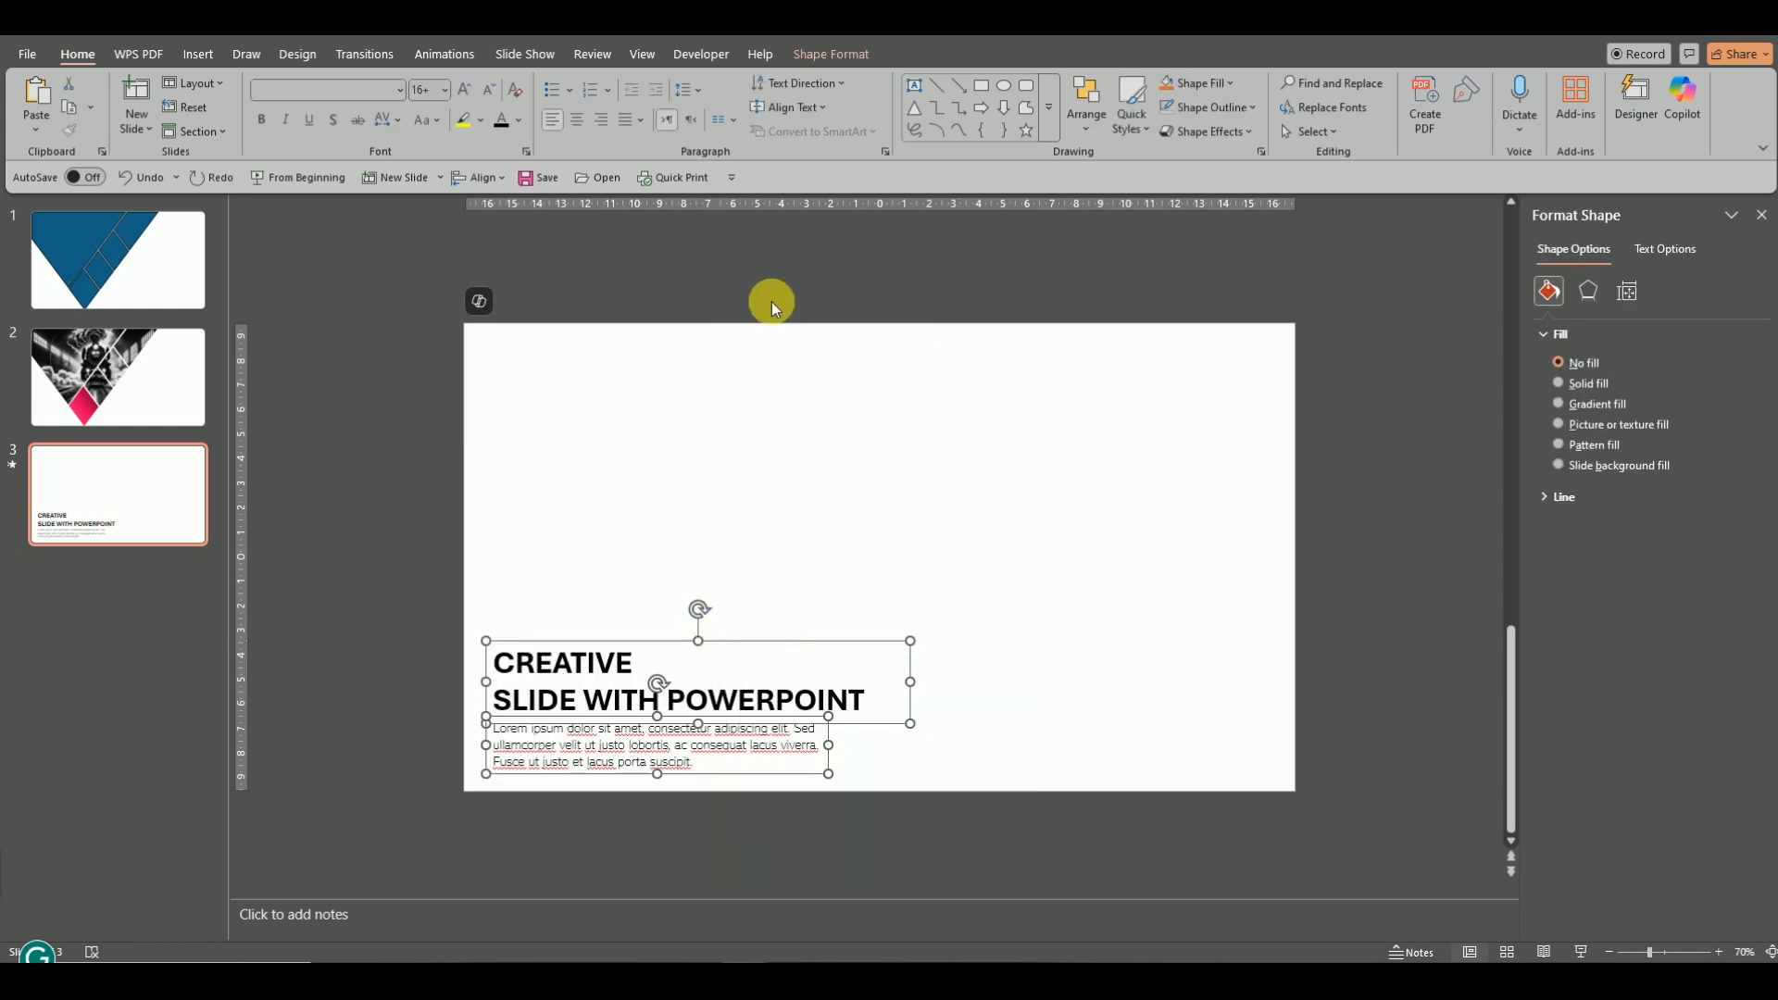
pyautogui.click(177, 398)
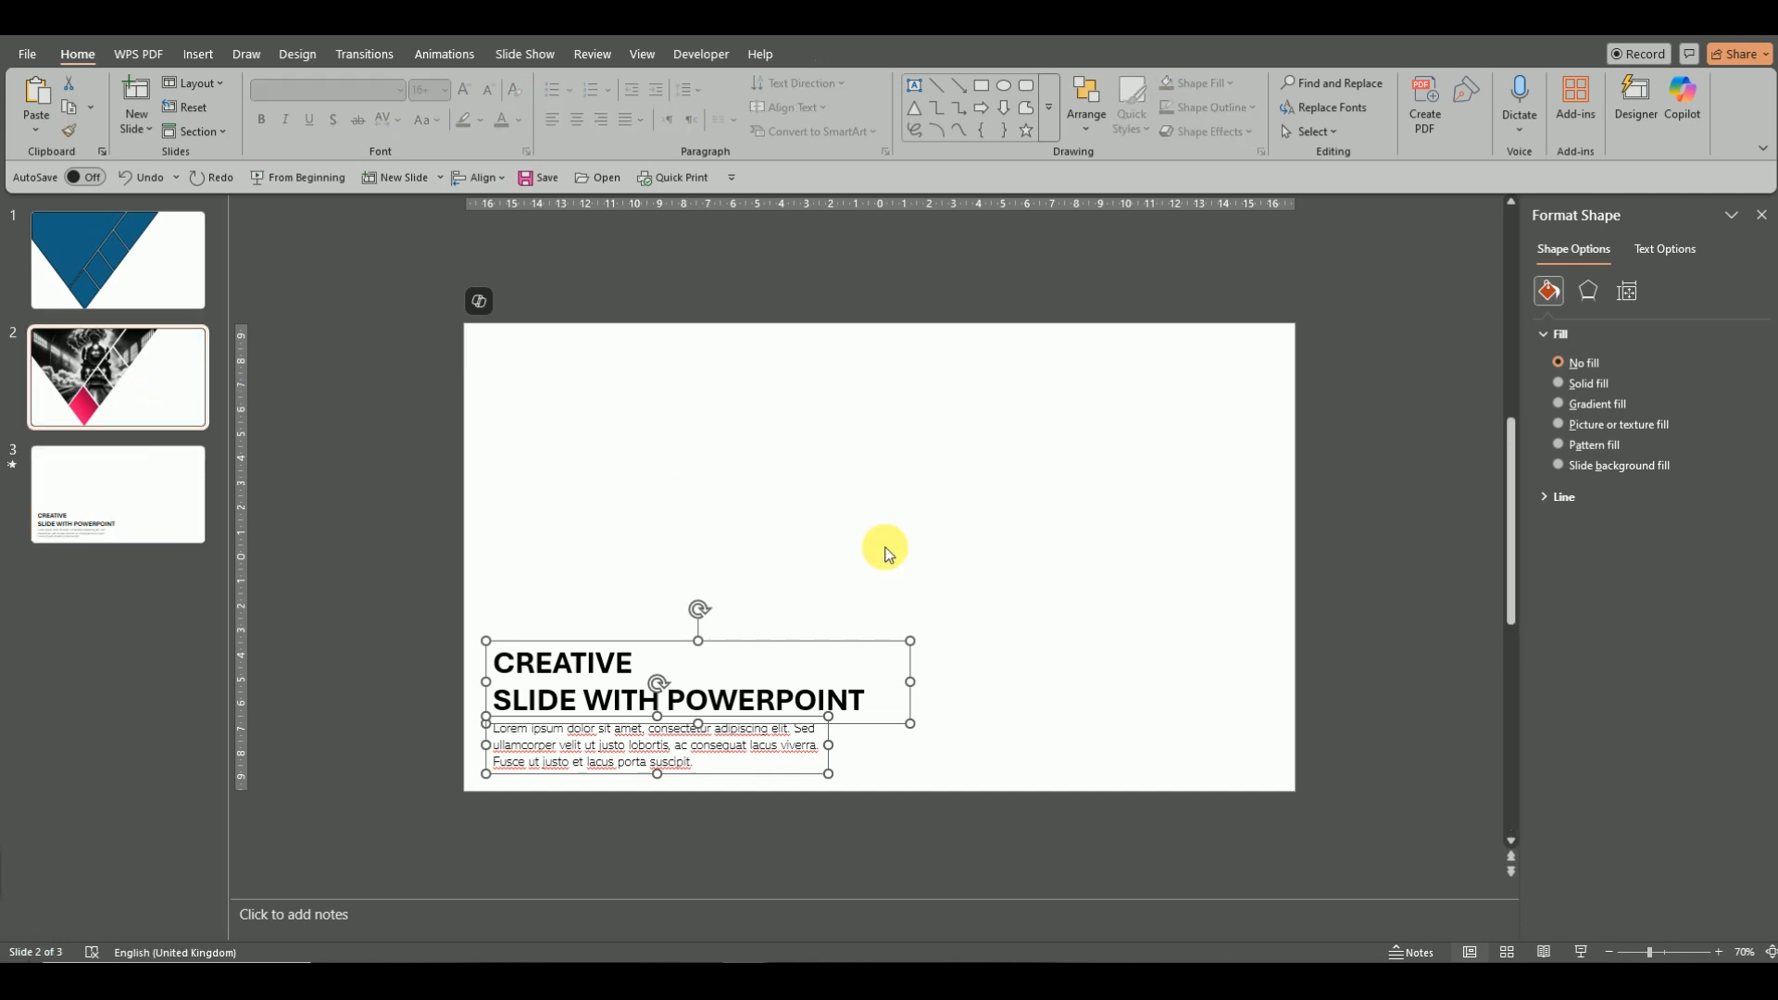
pyautogui.rightClick(1069, 561)
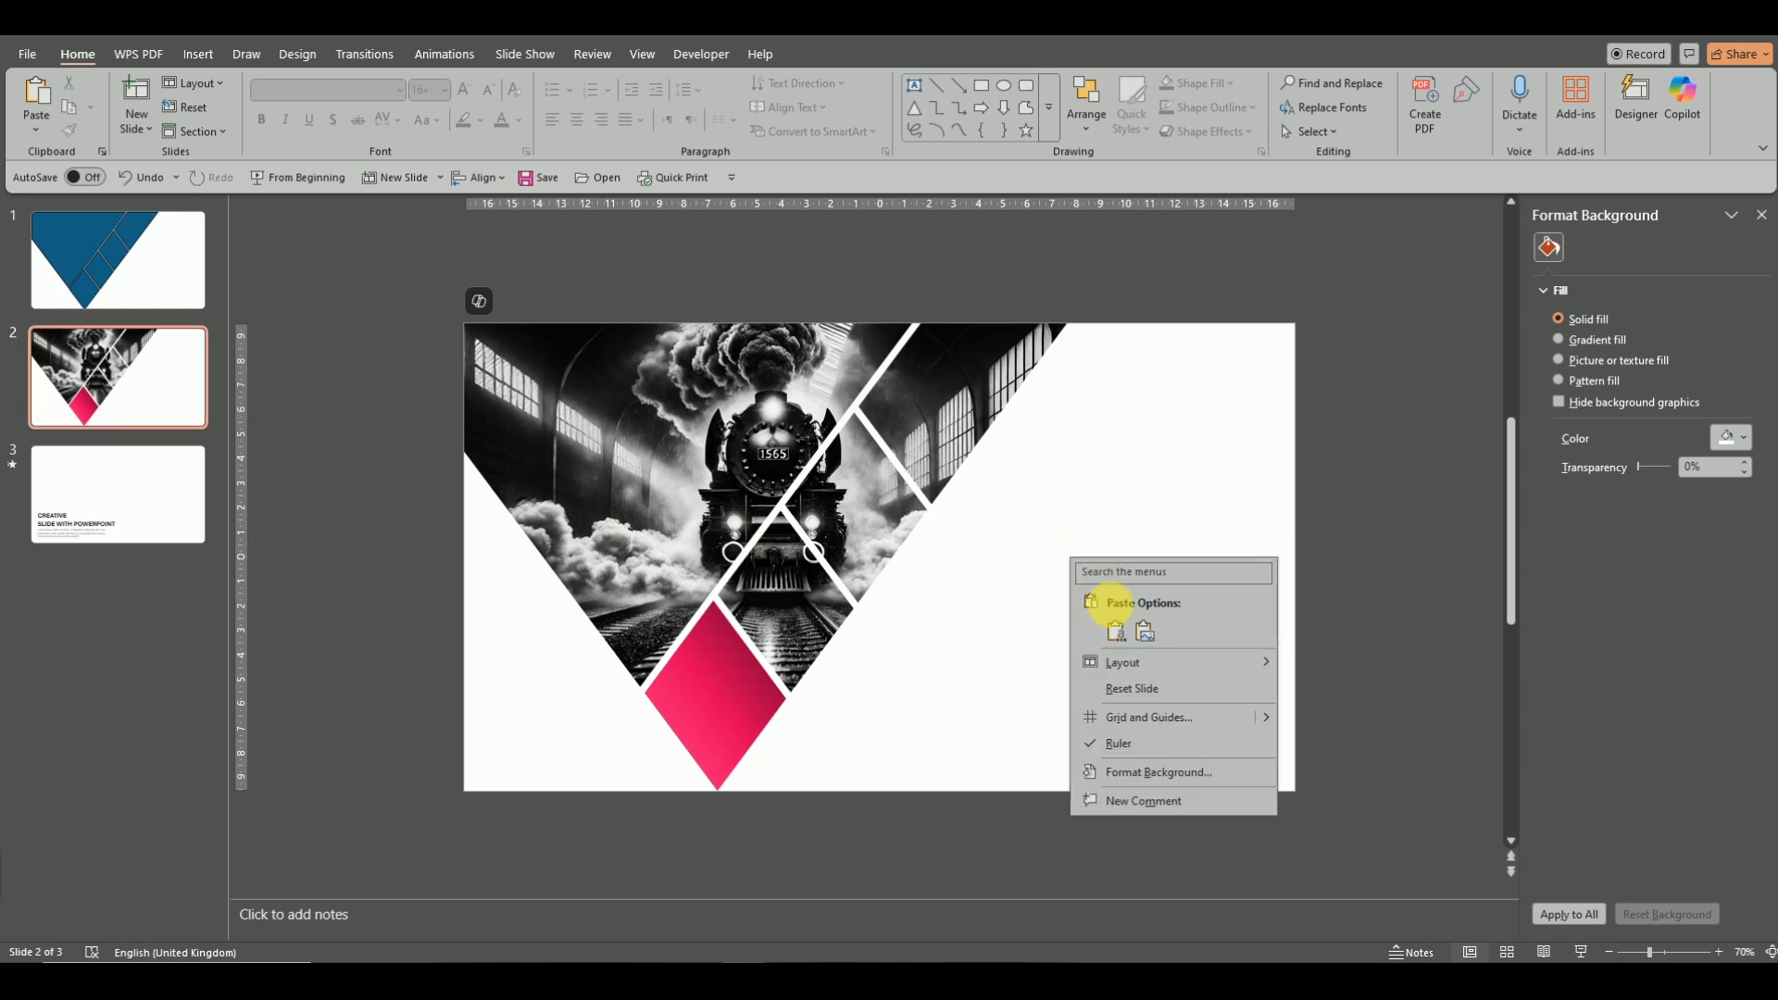
pyautogui.click(1118, 620)
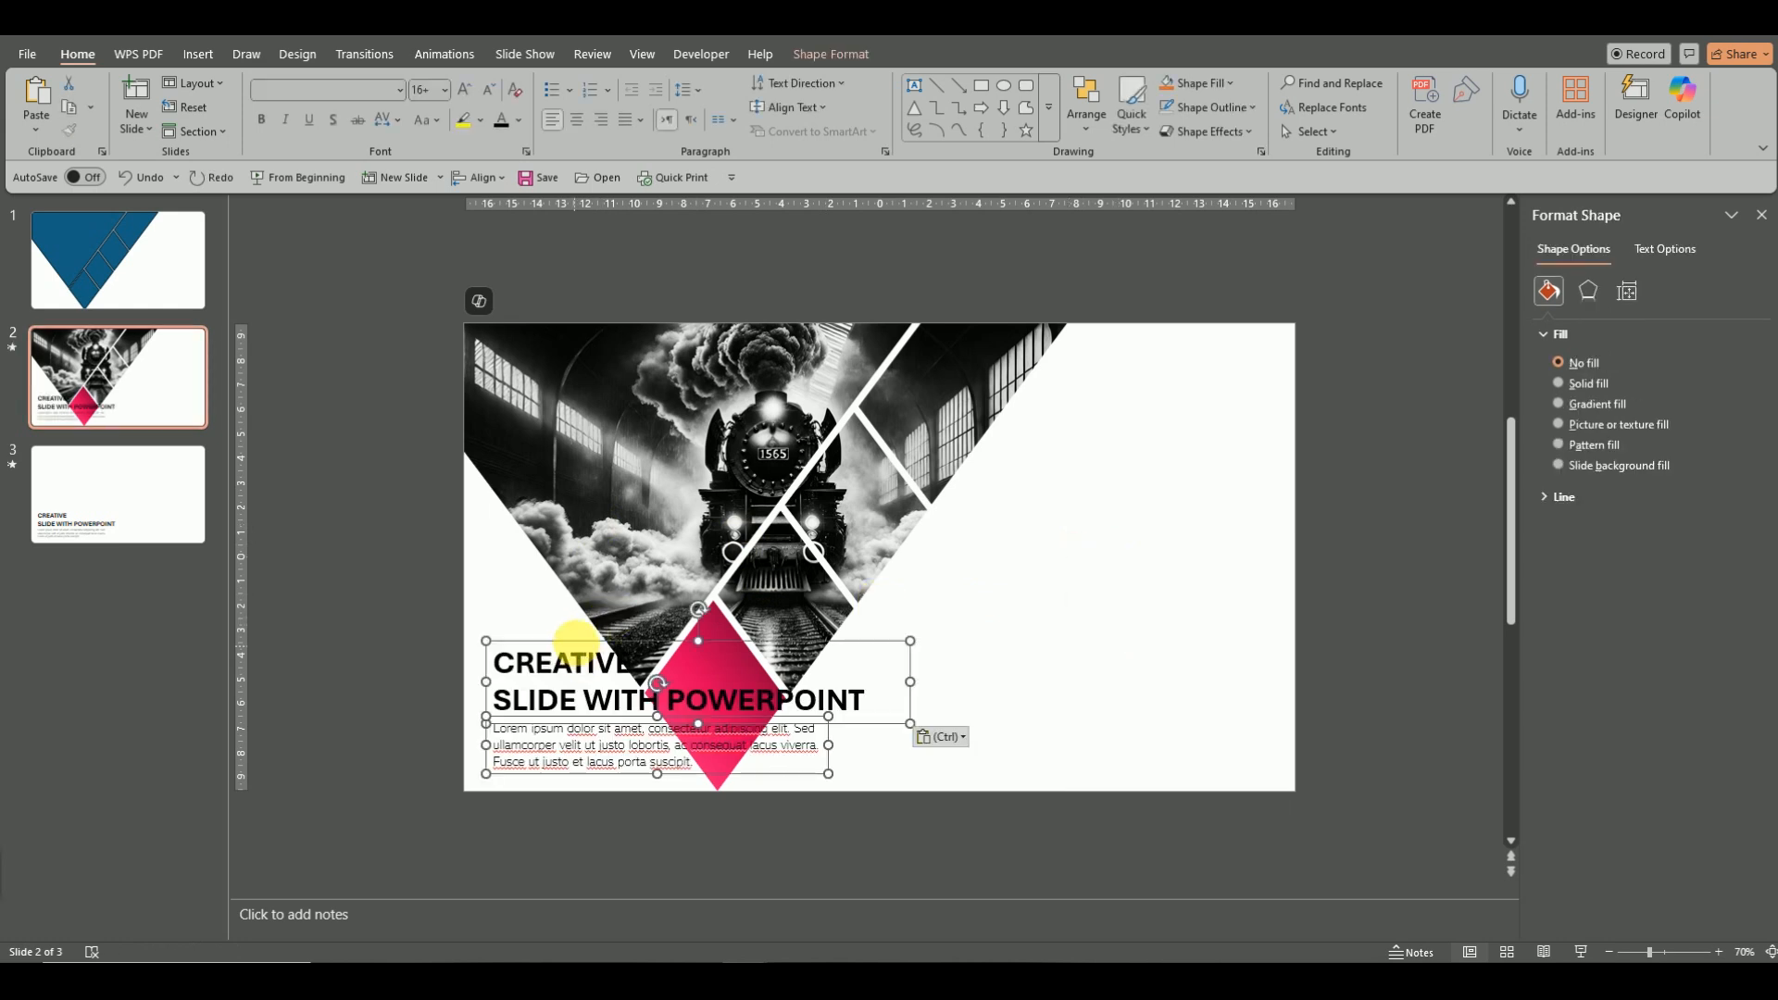
pyautogui.moveTo(587, 645); pyautogui.dragTo(951, 626)
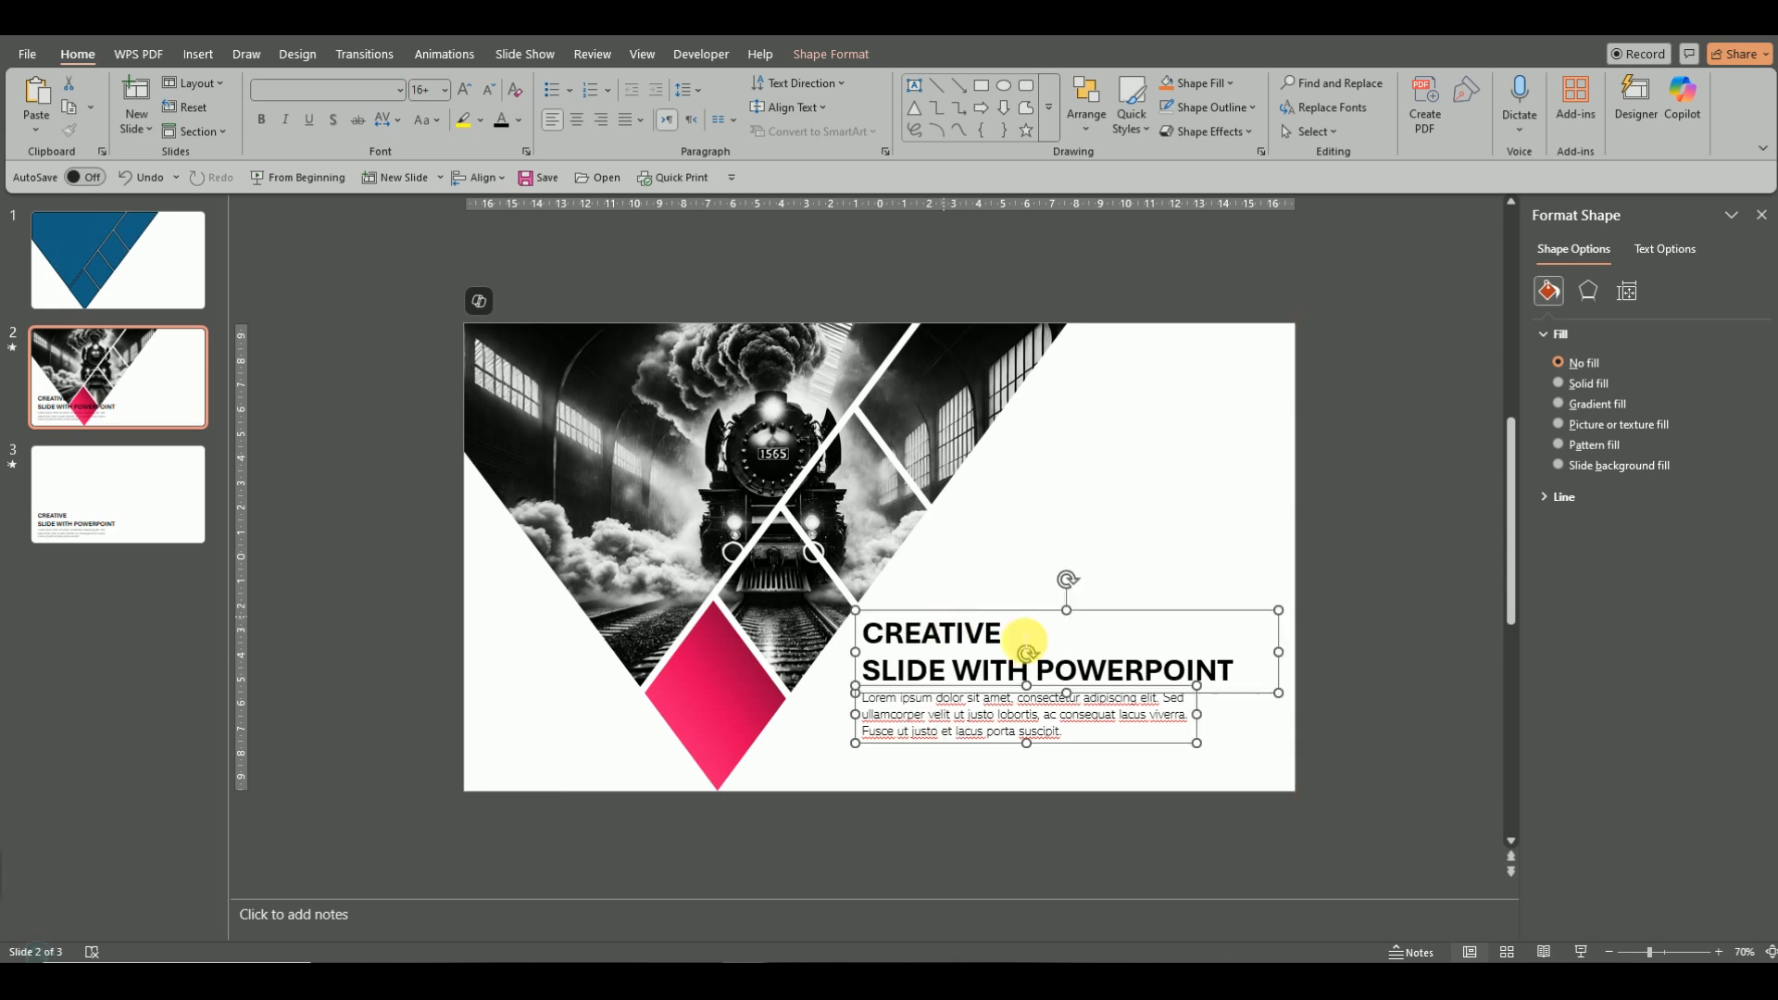
pyautogui.click(1197, 525)
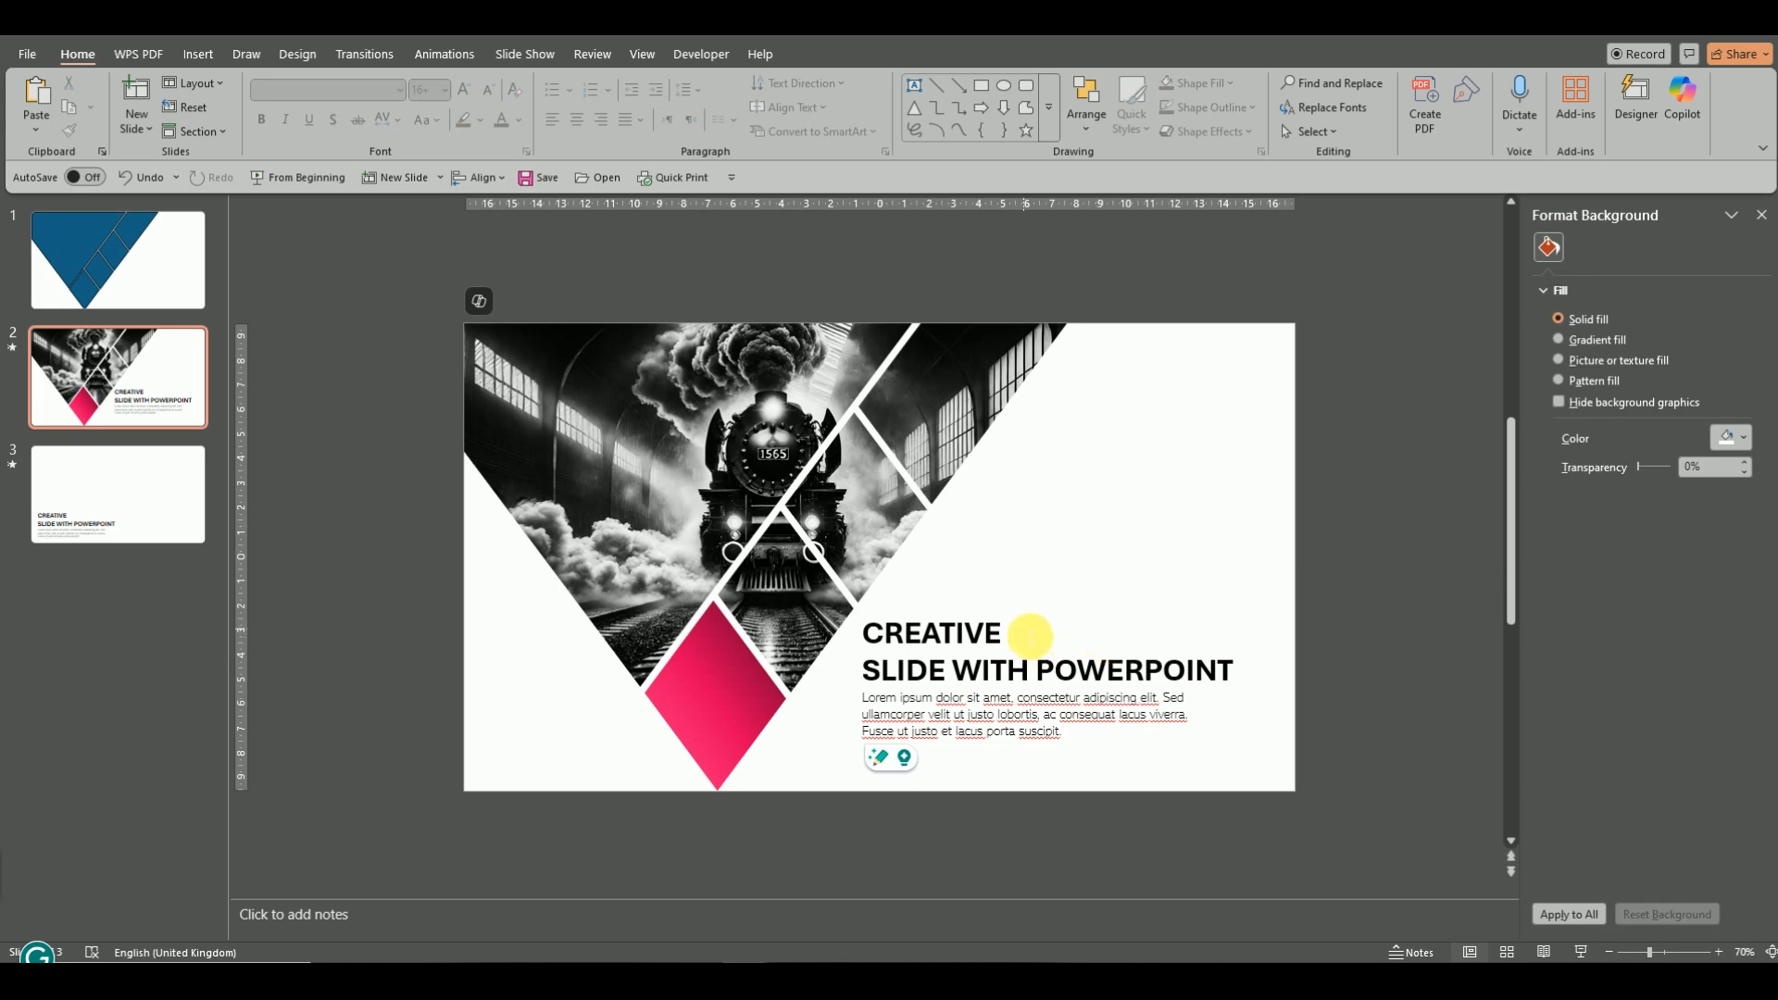
# Extend the title's first line to read "CREATIVE & CLEAN".
pyautogui.click(1025, 633)
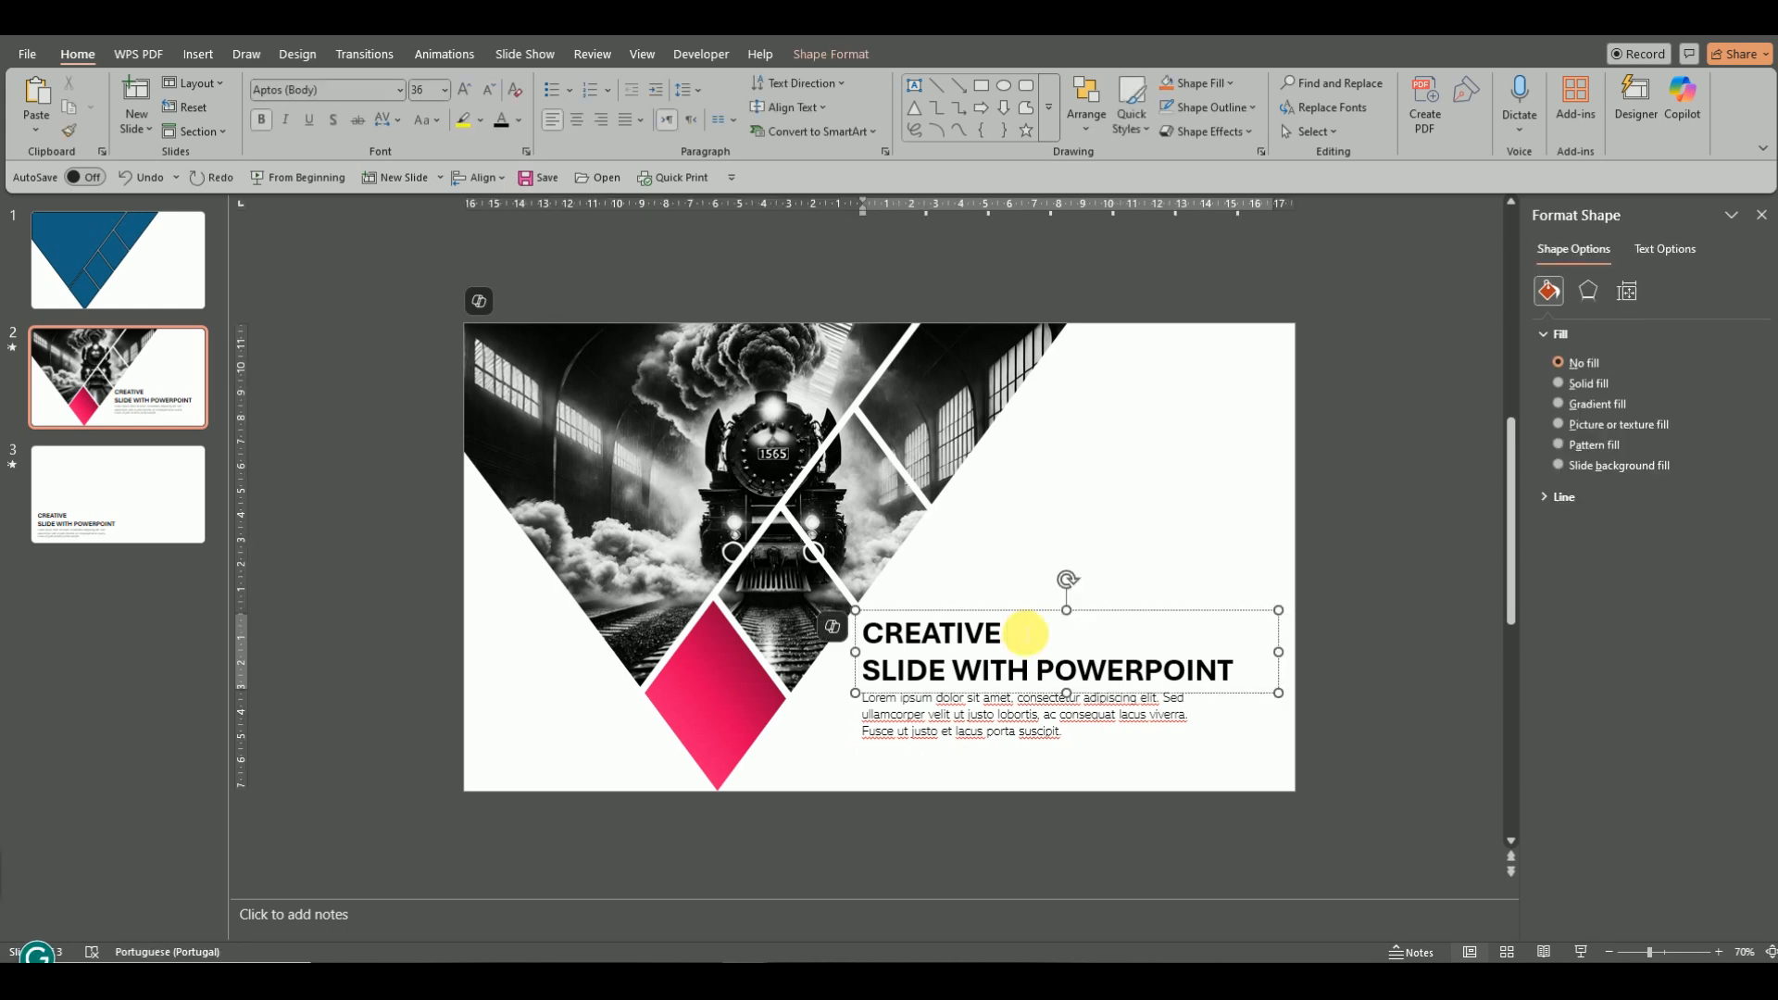
pyautogui.click(1024, 634)
pyautogui.write('CLEAN')
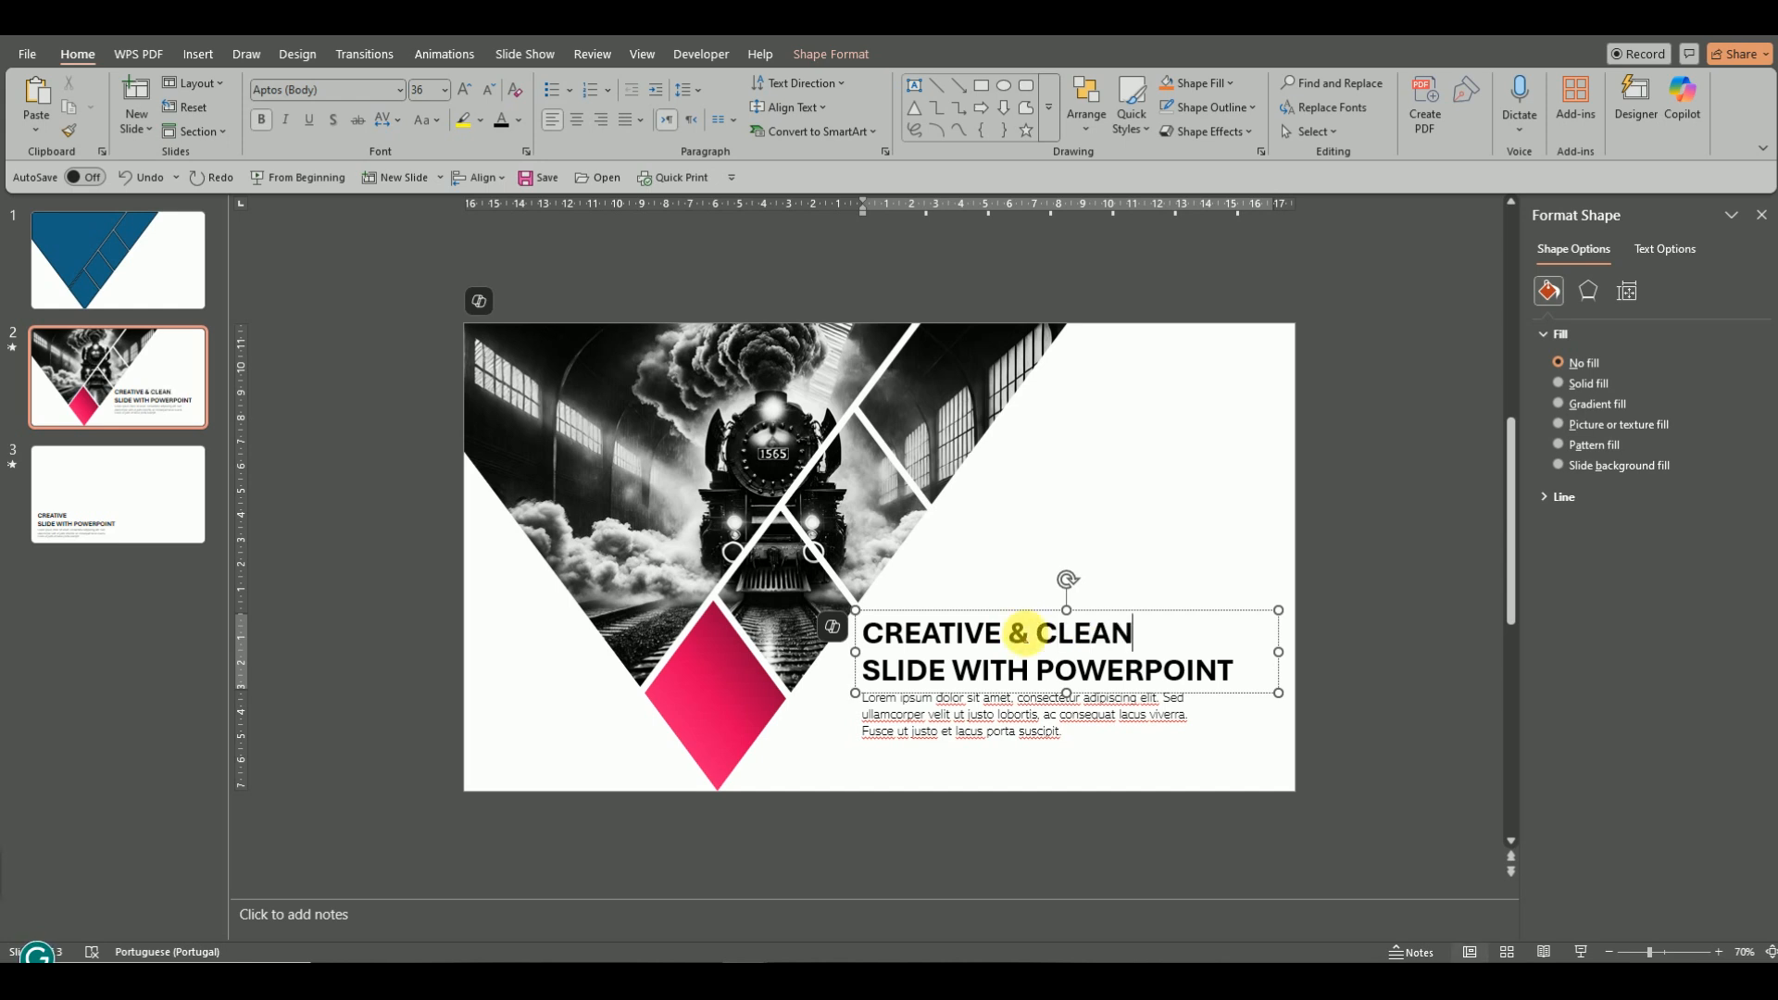
pyautogui.click(1195, 559)
# Reduce the font size of the title's second line, "SLIDE WITH POWERPOINT", to 24.
pyautogui.moveTo(1237, 678); pyautogui.dragTo(863, 668)
pyautogui.click(1042, 609)
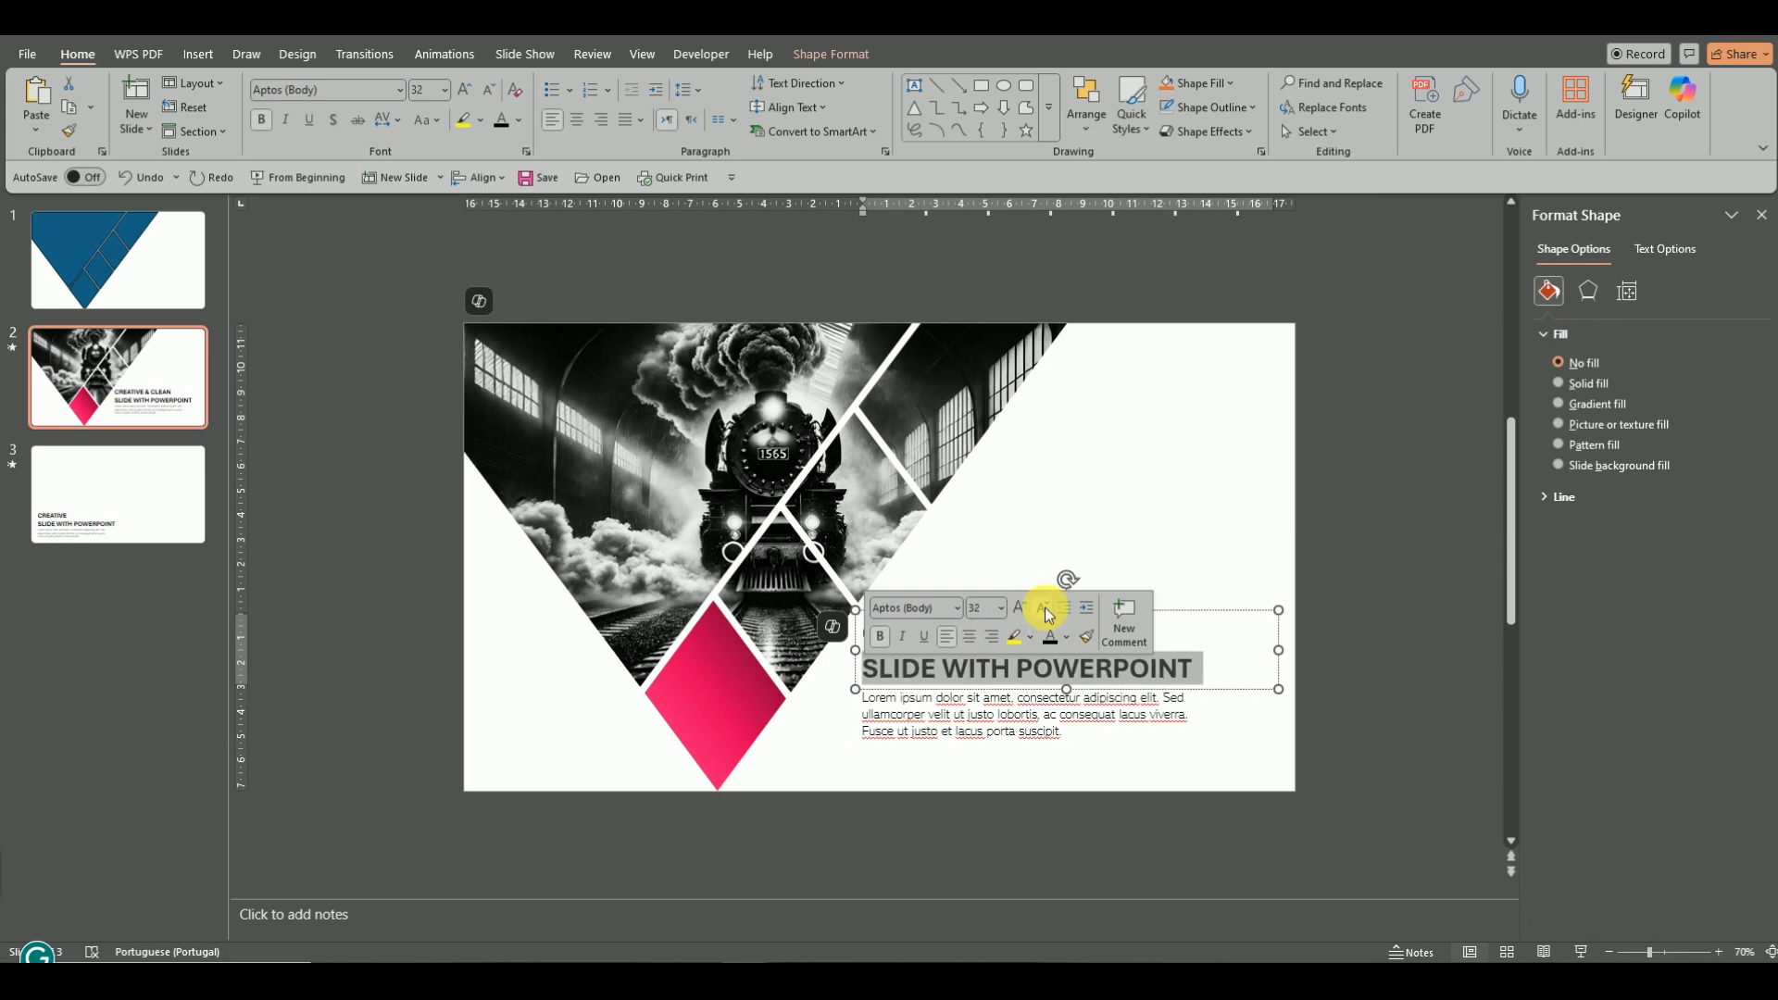
pyautogui.click(1041, 608)
pyautogui.click(1054, 535)
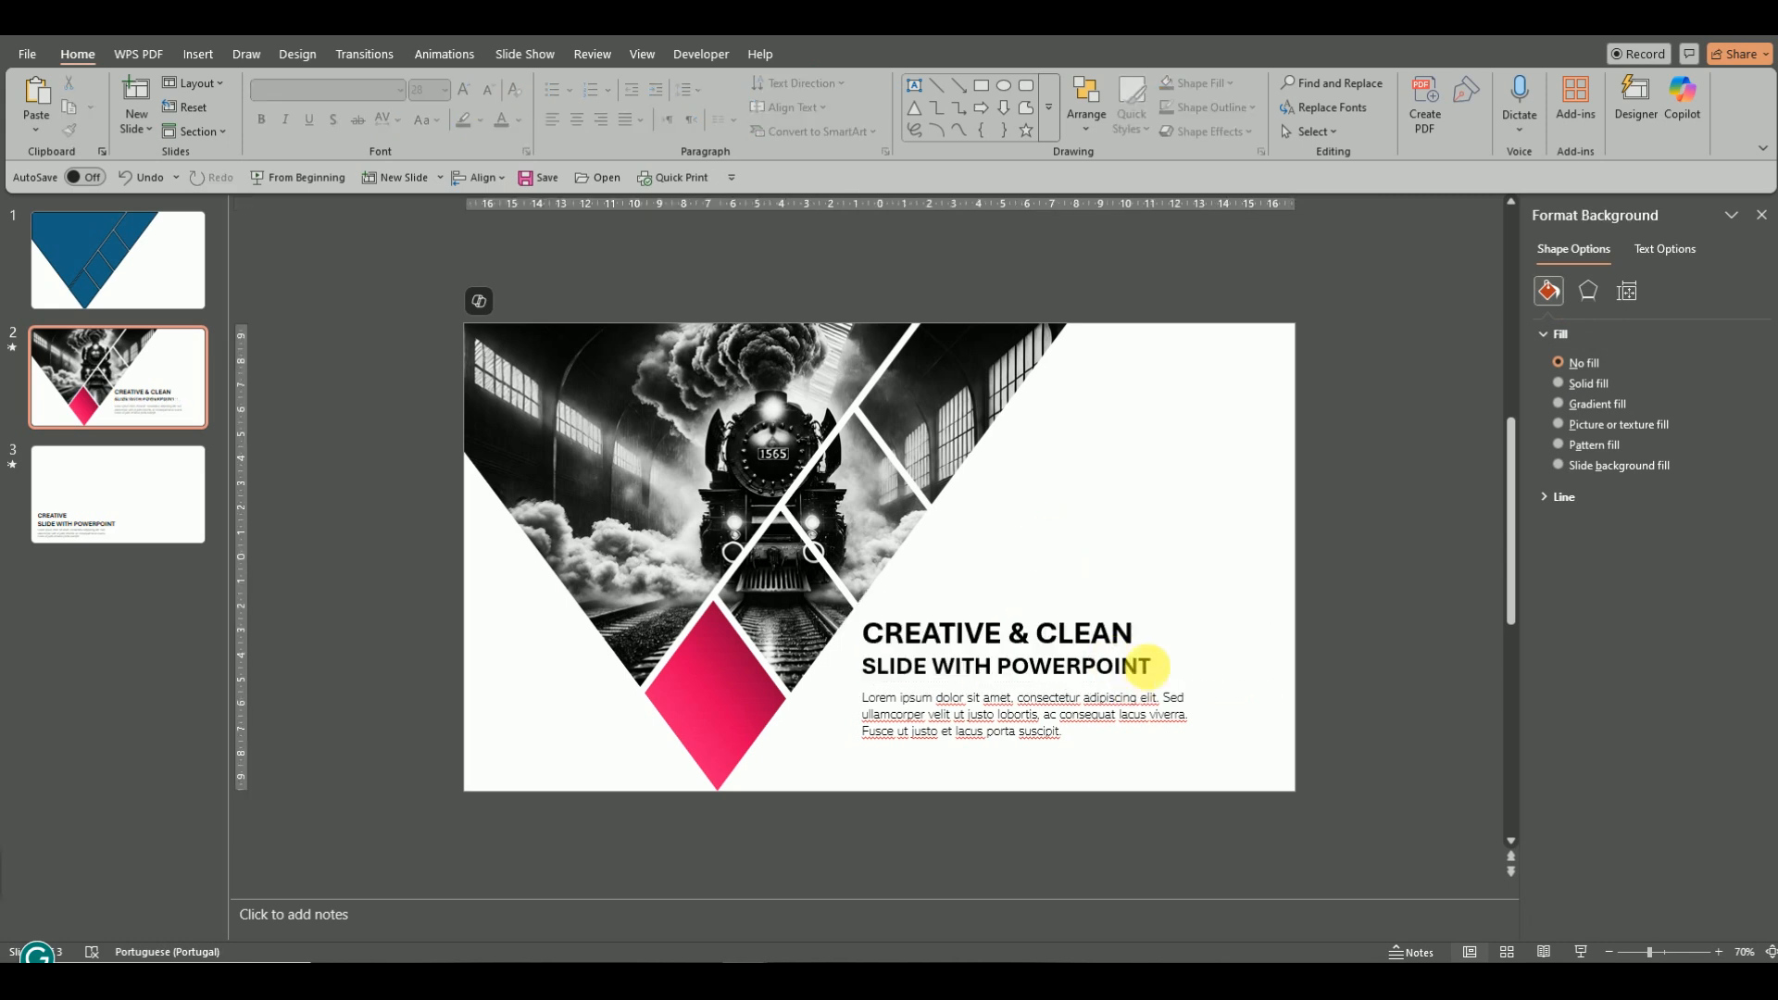
pyautogui.moveTo(1150, 665); pyautogui.dragTo(878, 664)
pyautogui.click(1044, 608)
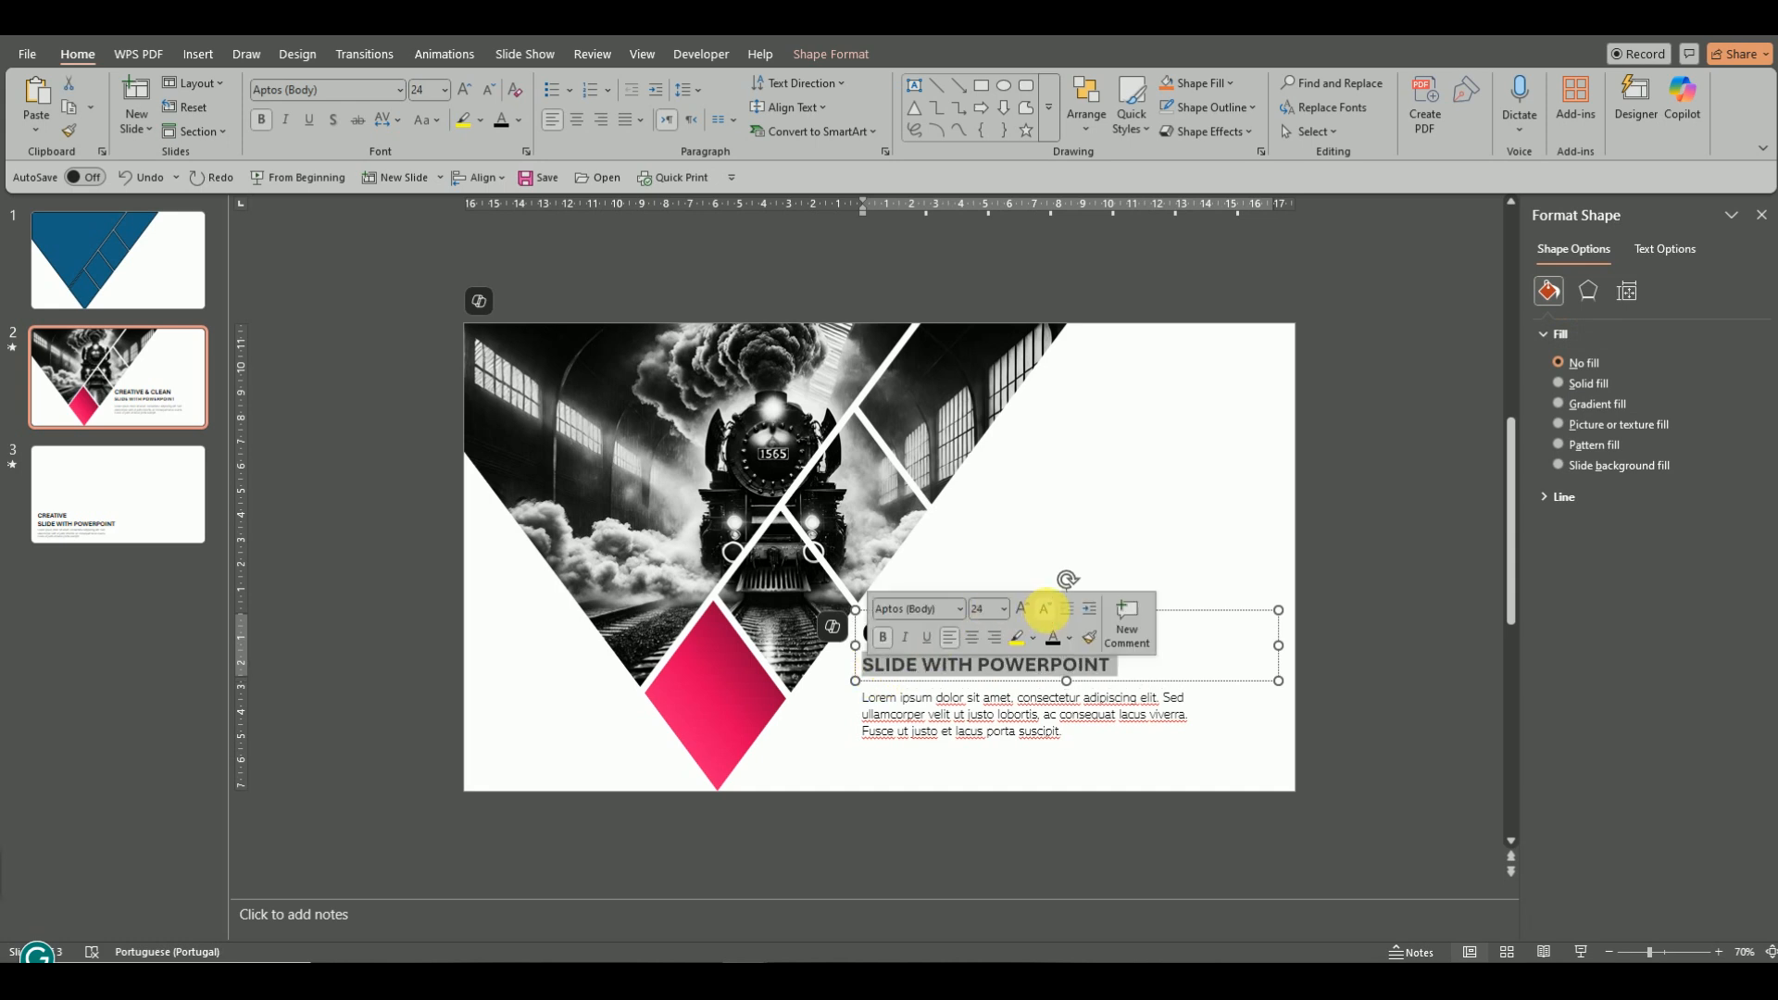
pyautogui.click(1133, 673)
# Colour the "SLIDE WITH POWERPOINT" line with a dark grey from the theme colours.
pyautogui.moveTo(1129, 669); pyautogui.dragTo(868, 666)
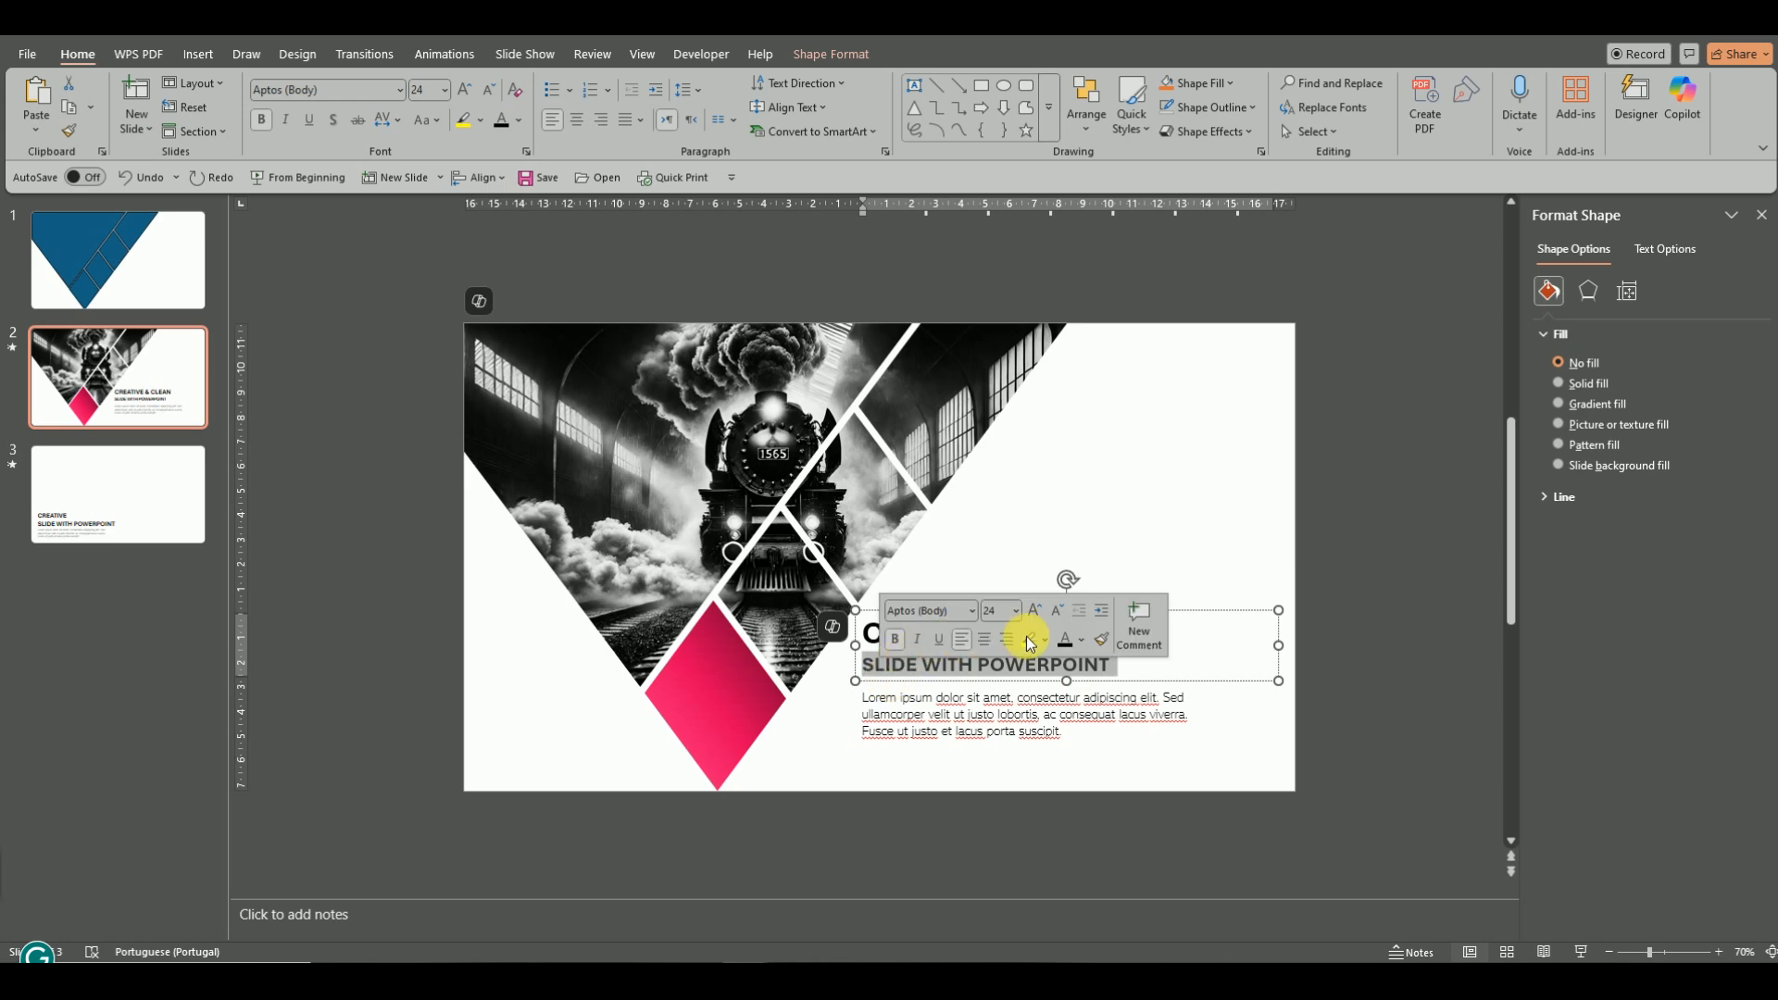
pyautogui.click(1085, 640)
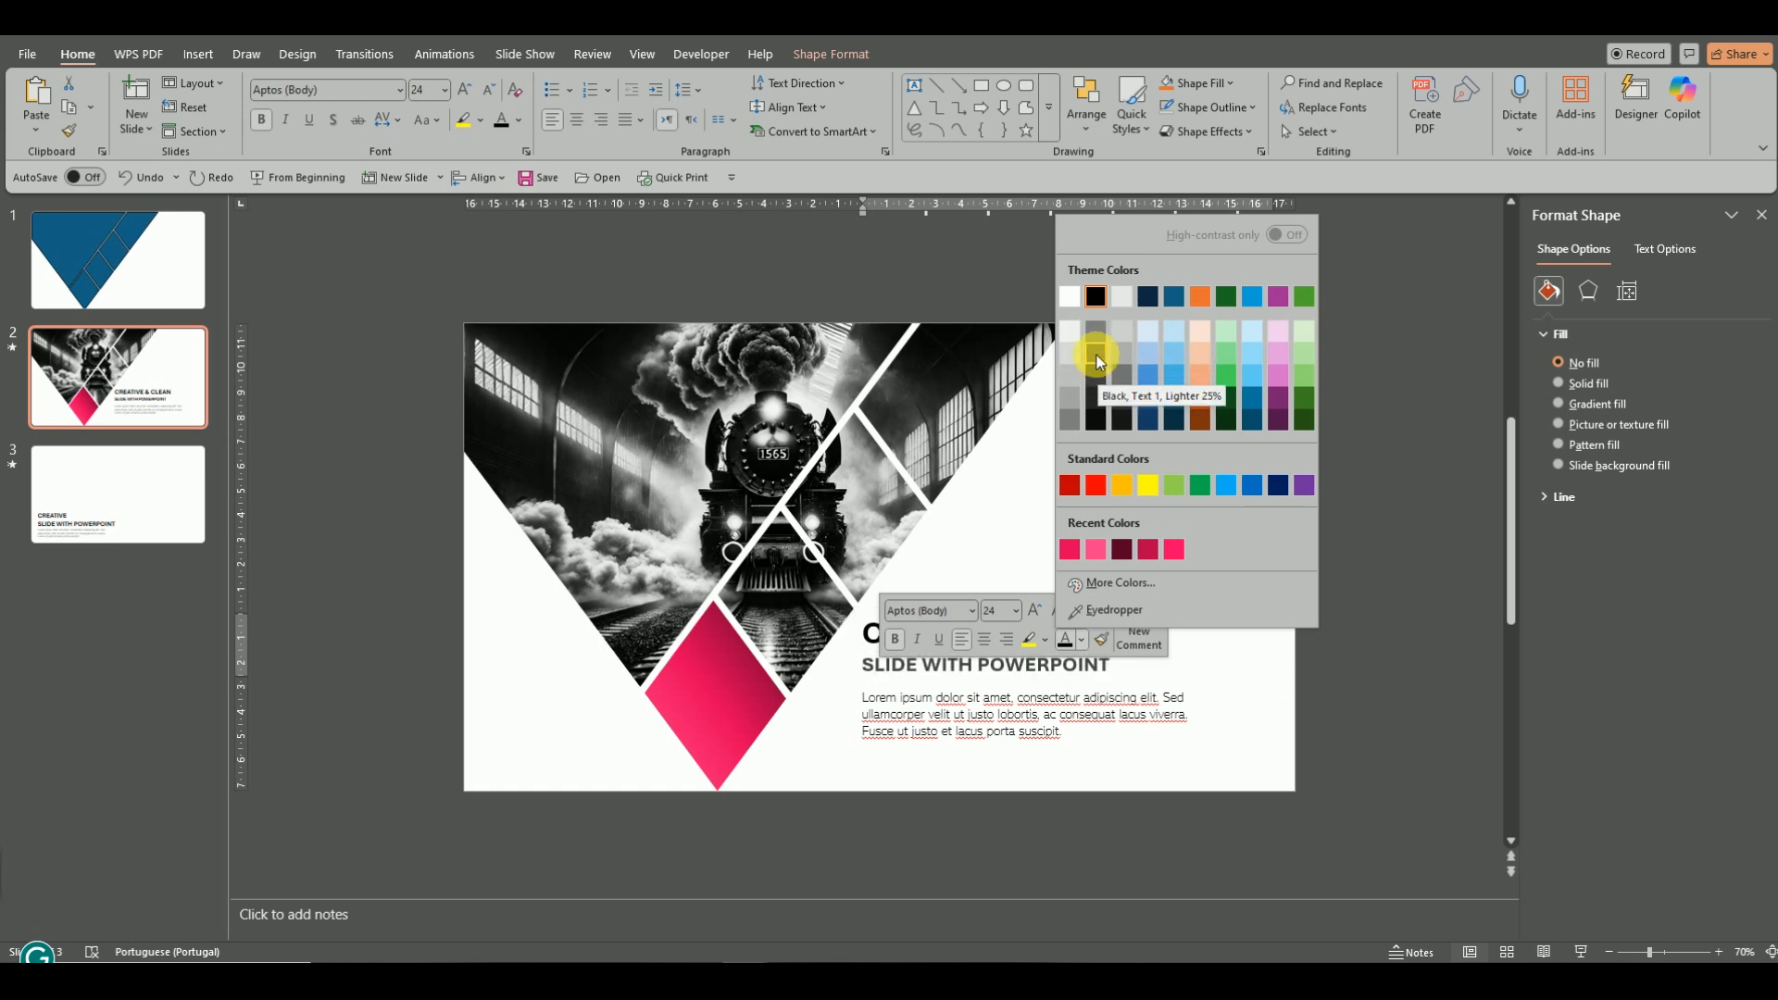
pyautogui.click(1122, 410)
pyautogui.click(1222, 587)
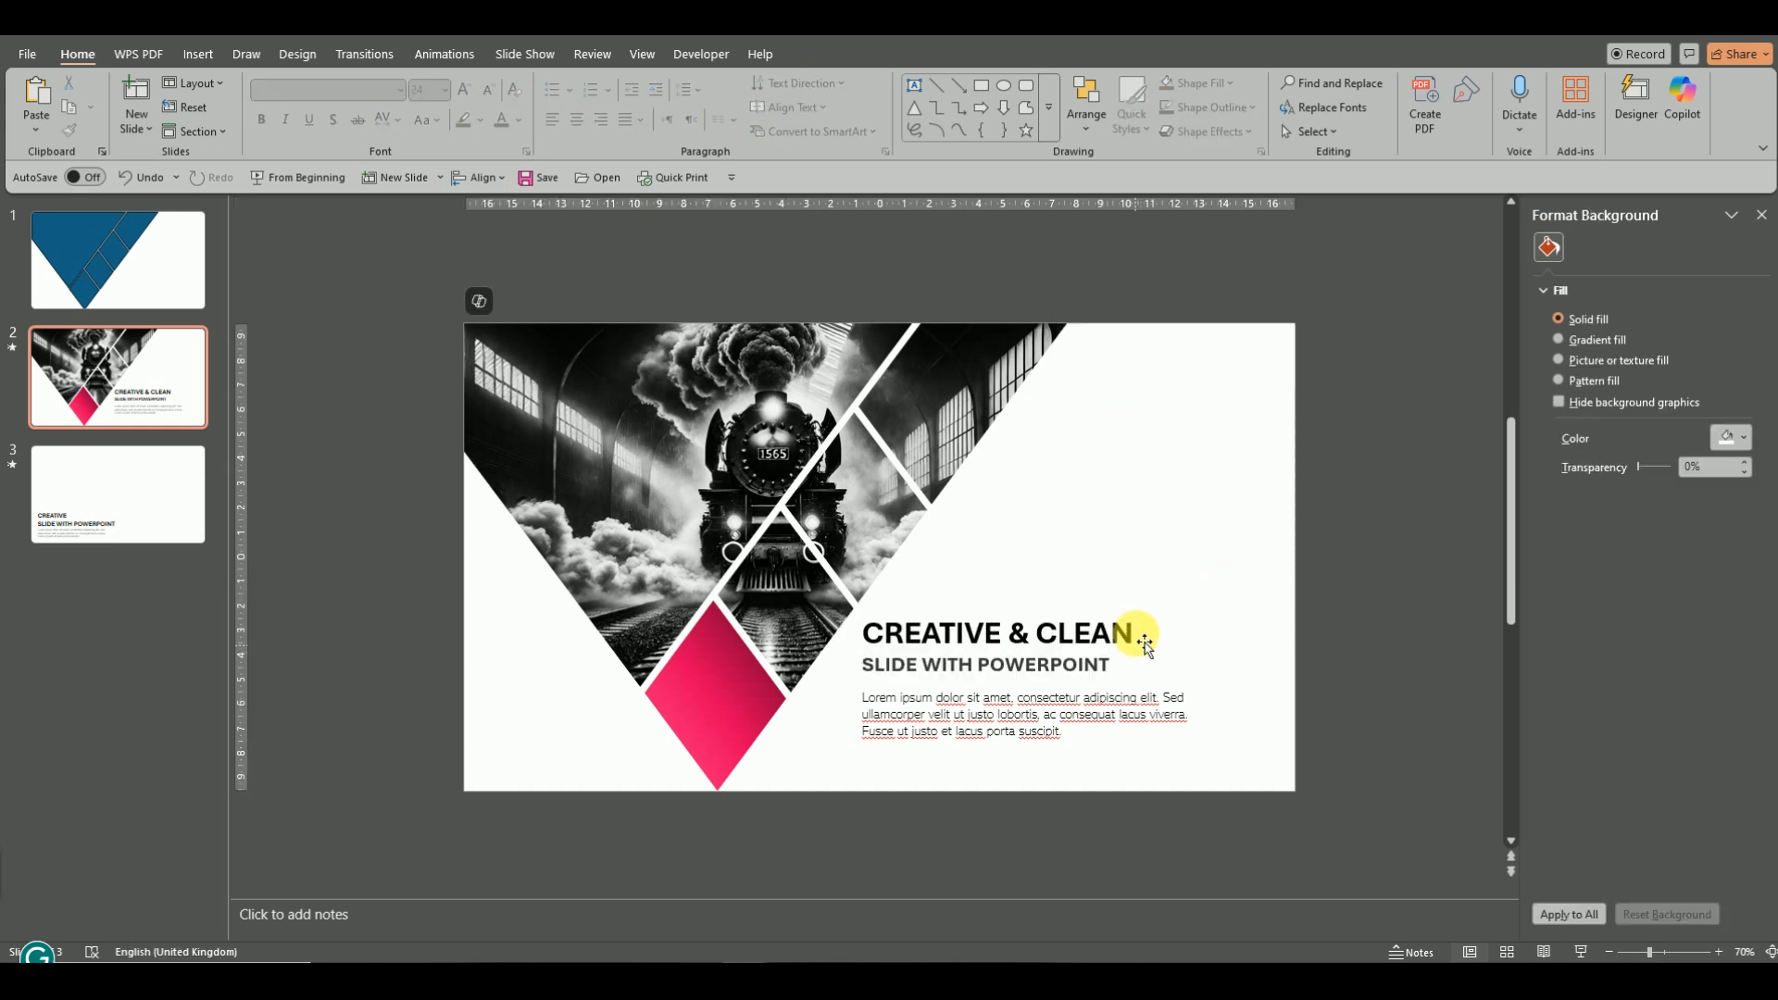
# Apply the pink linear gradient as a text fill to the "CREATIVE & CLEAN" line only, leaving the text box itself unfilled.
pyautogui.moveTo(1132, 633); pyautogui.dragTo(888, 636)
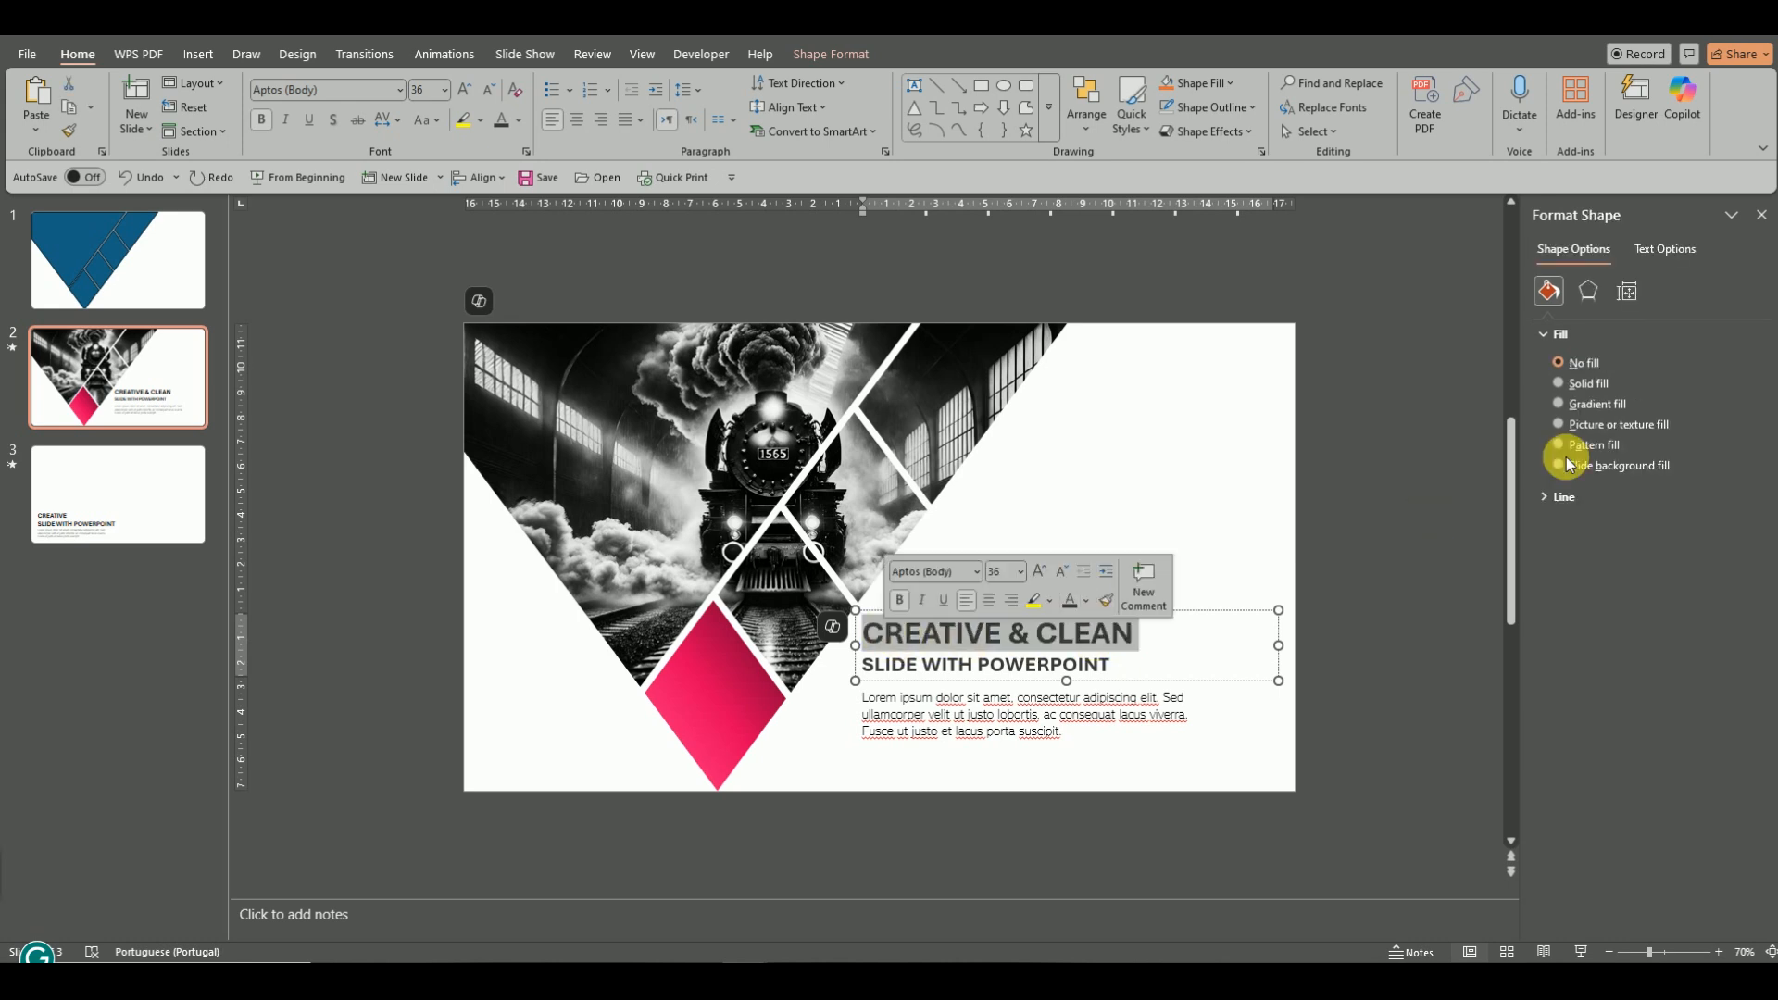
pyautogui.click(1585, 405)
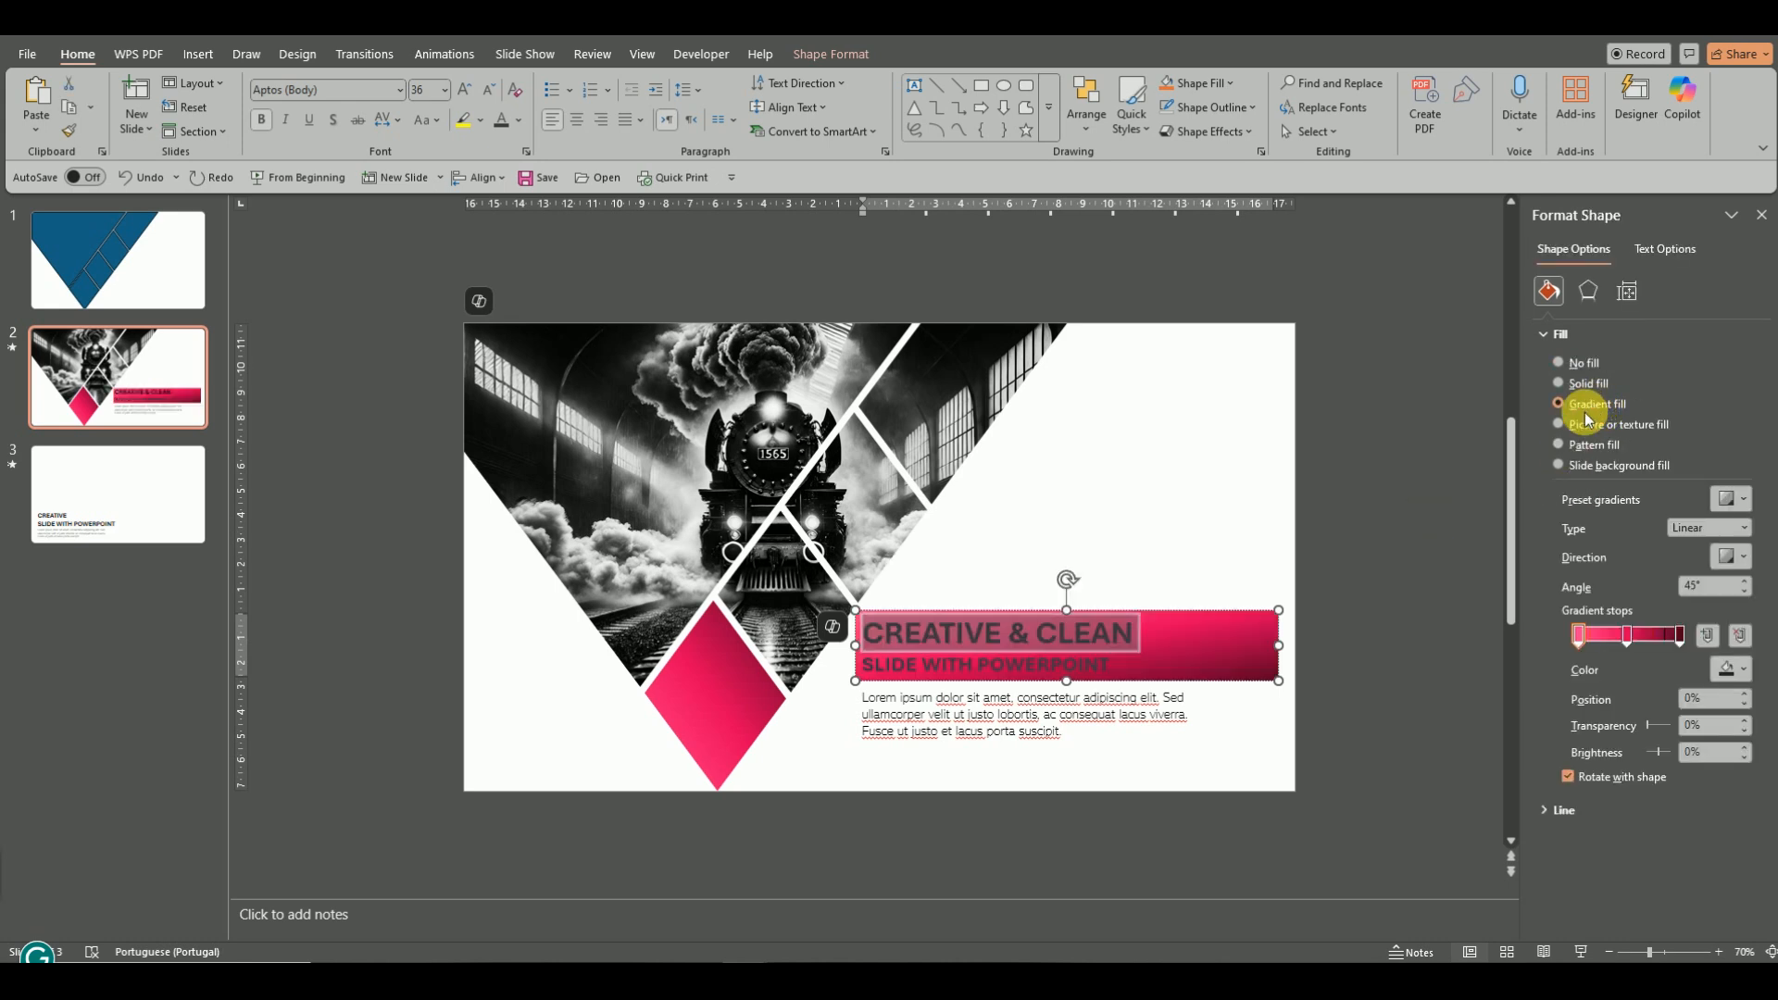
pyautogui.hotkey('ctrl', 'z')
pyautogui.click(1659, 254)
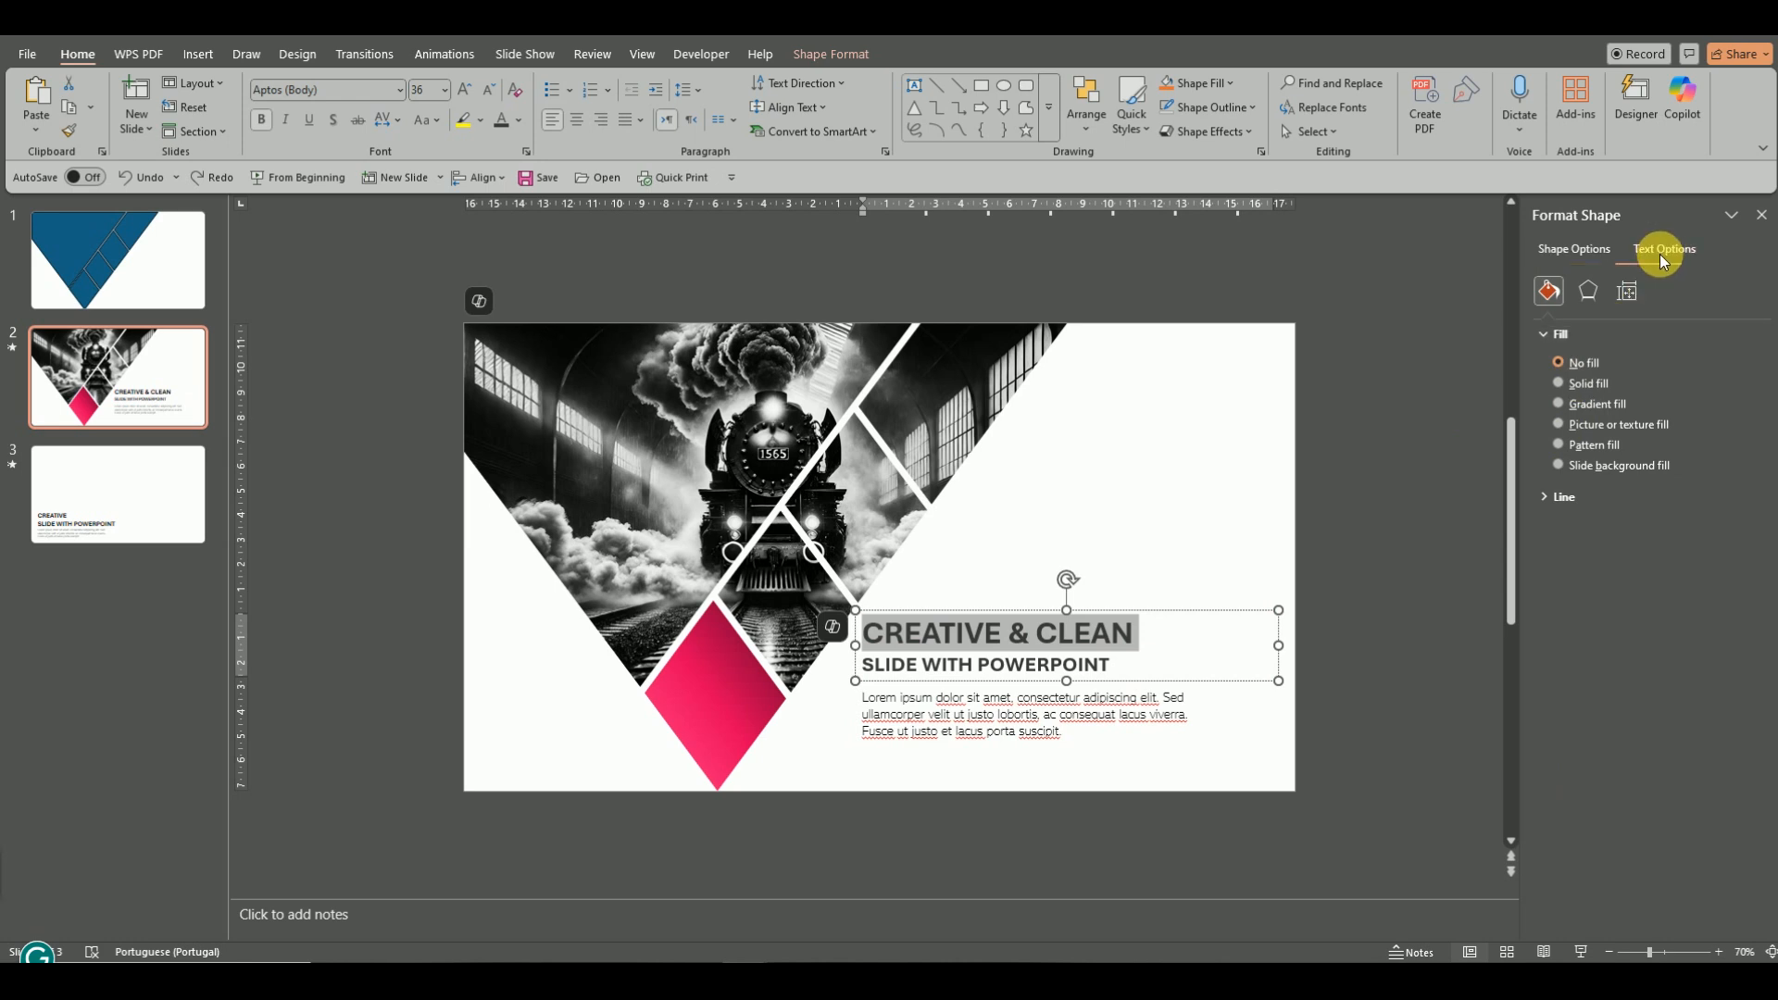
pyautogui.click(1587, 408)
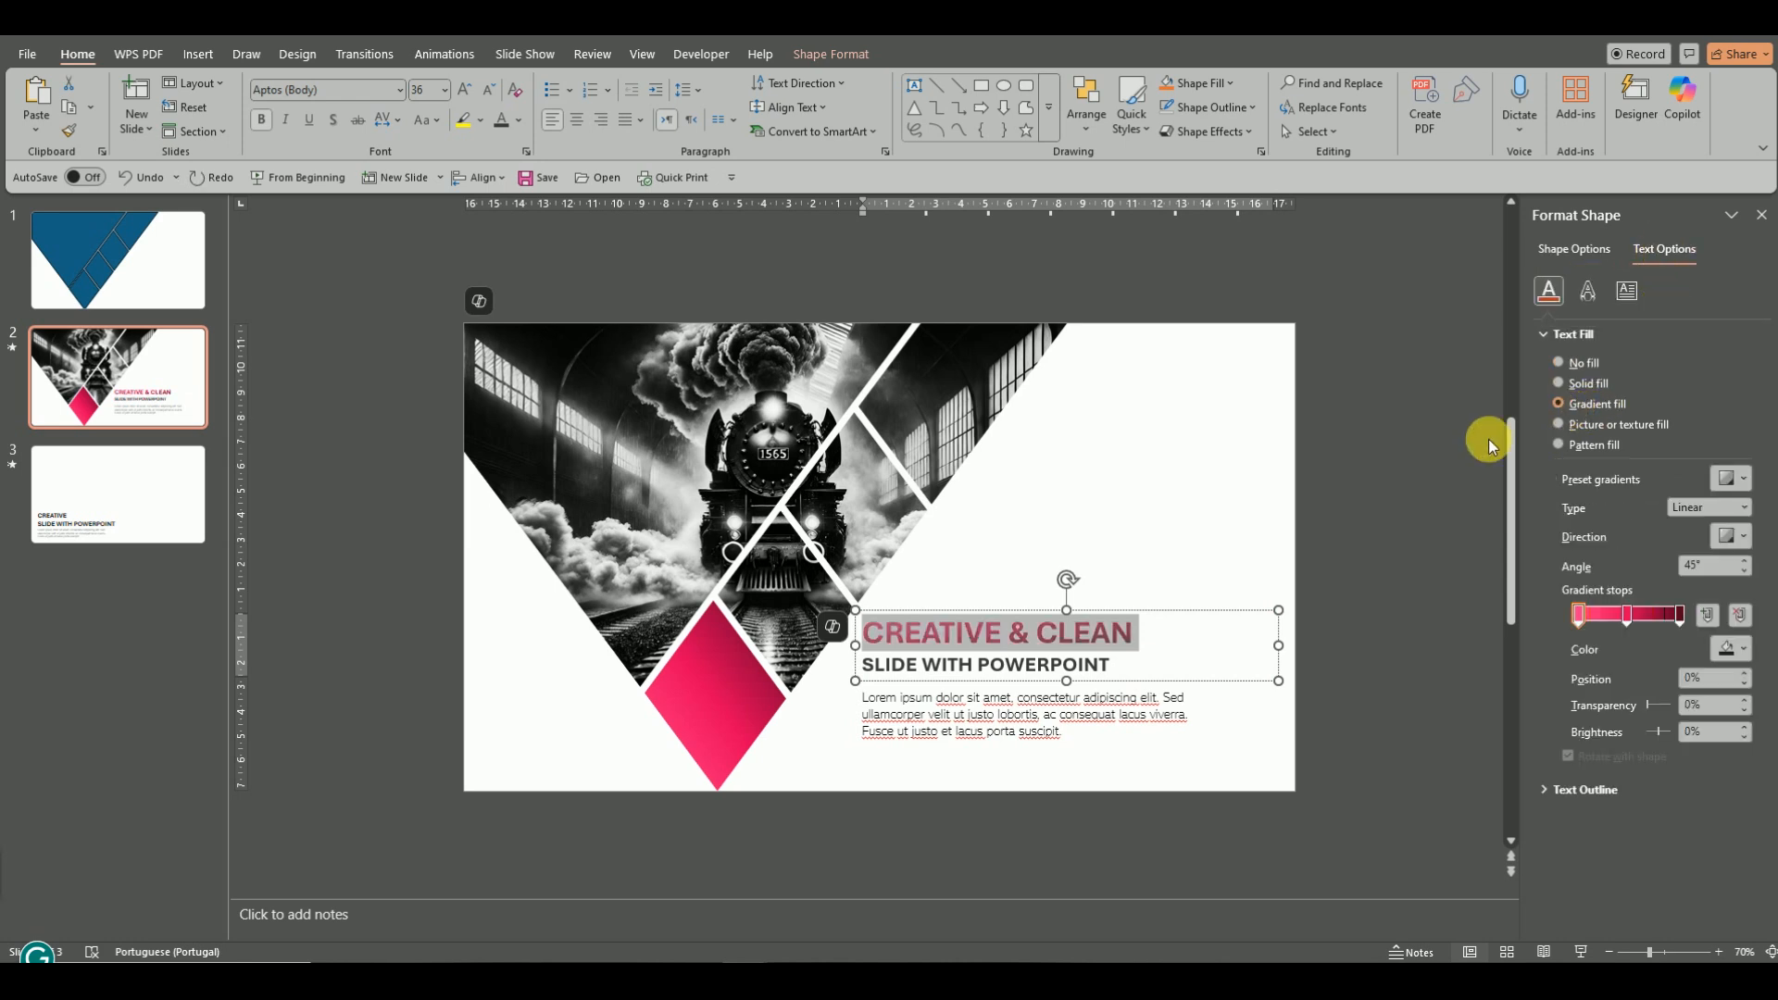
pyautogui.click(1332, 508)
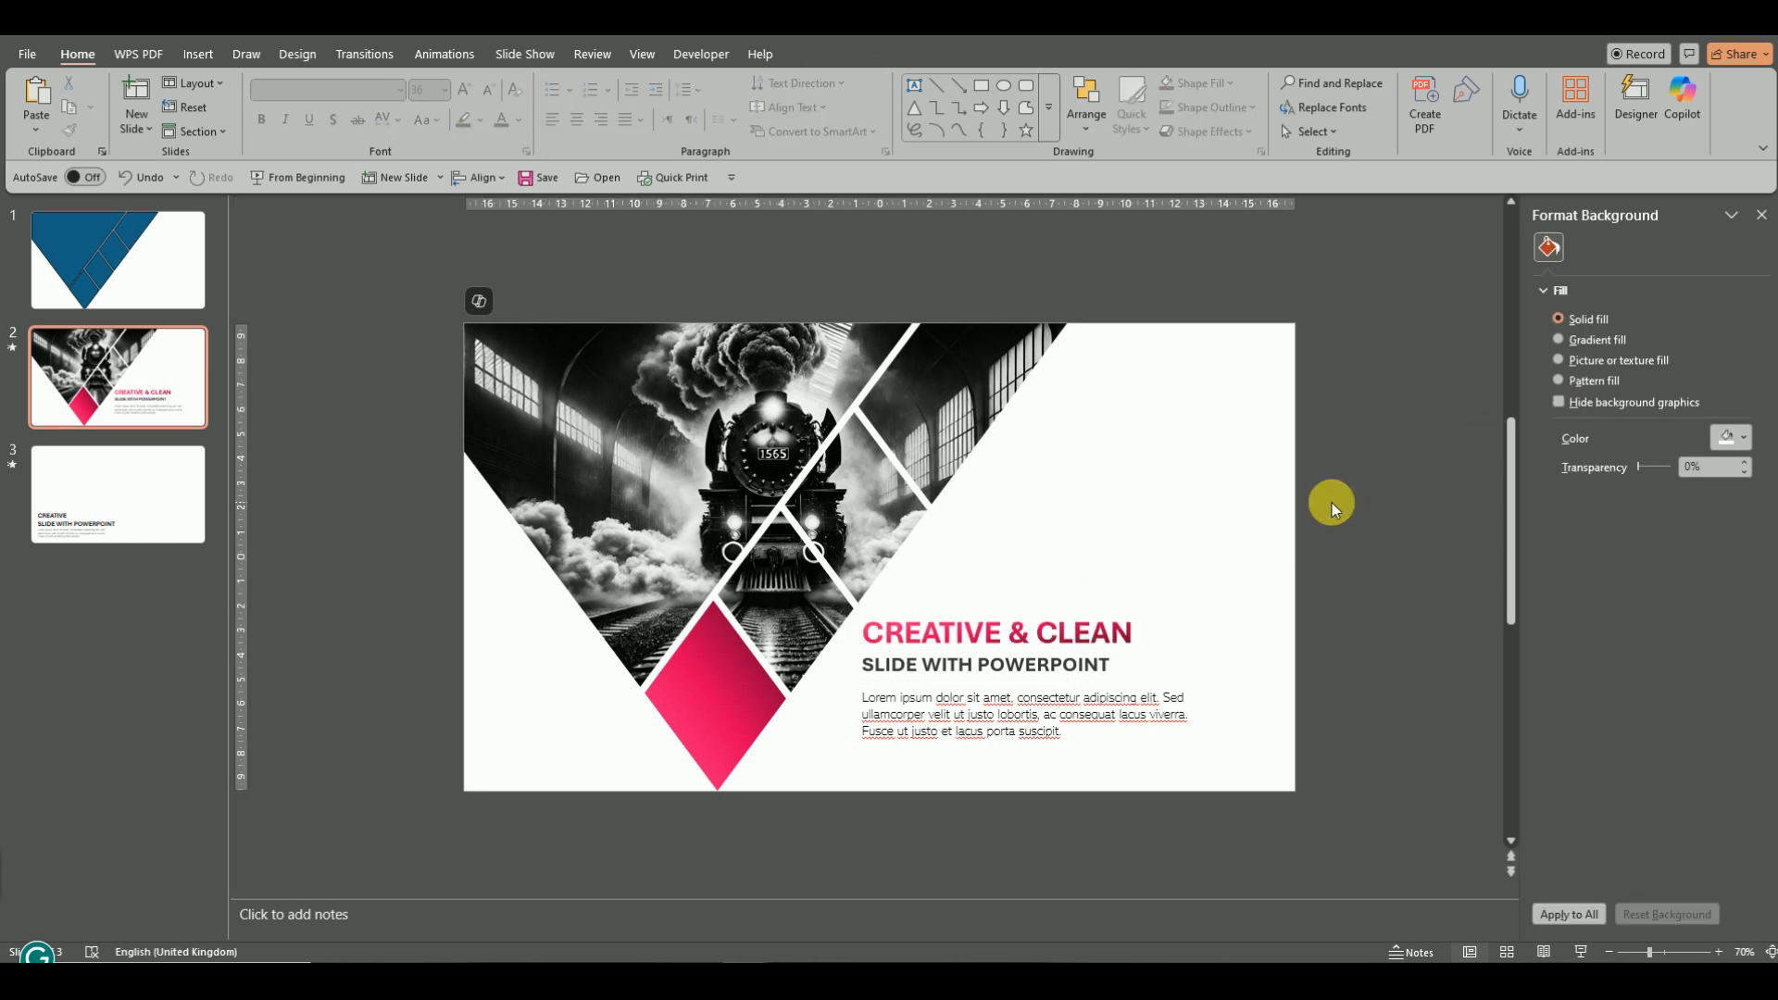
# Draw a circle about 2.05 cm in diameter and centre it on the pink gradient diamond.
pyautogui.click(1001, 85)
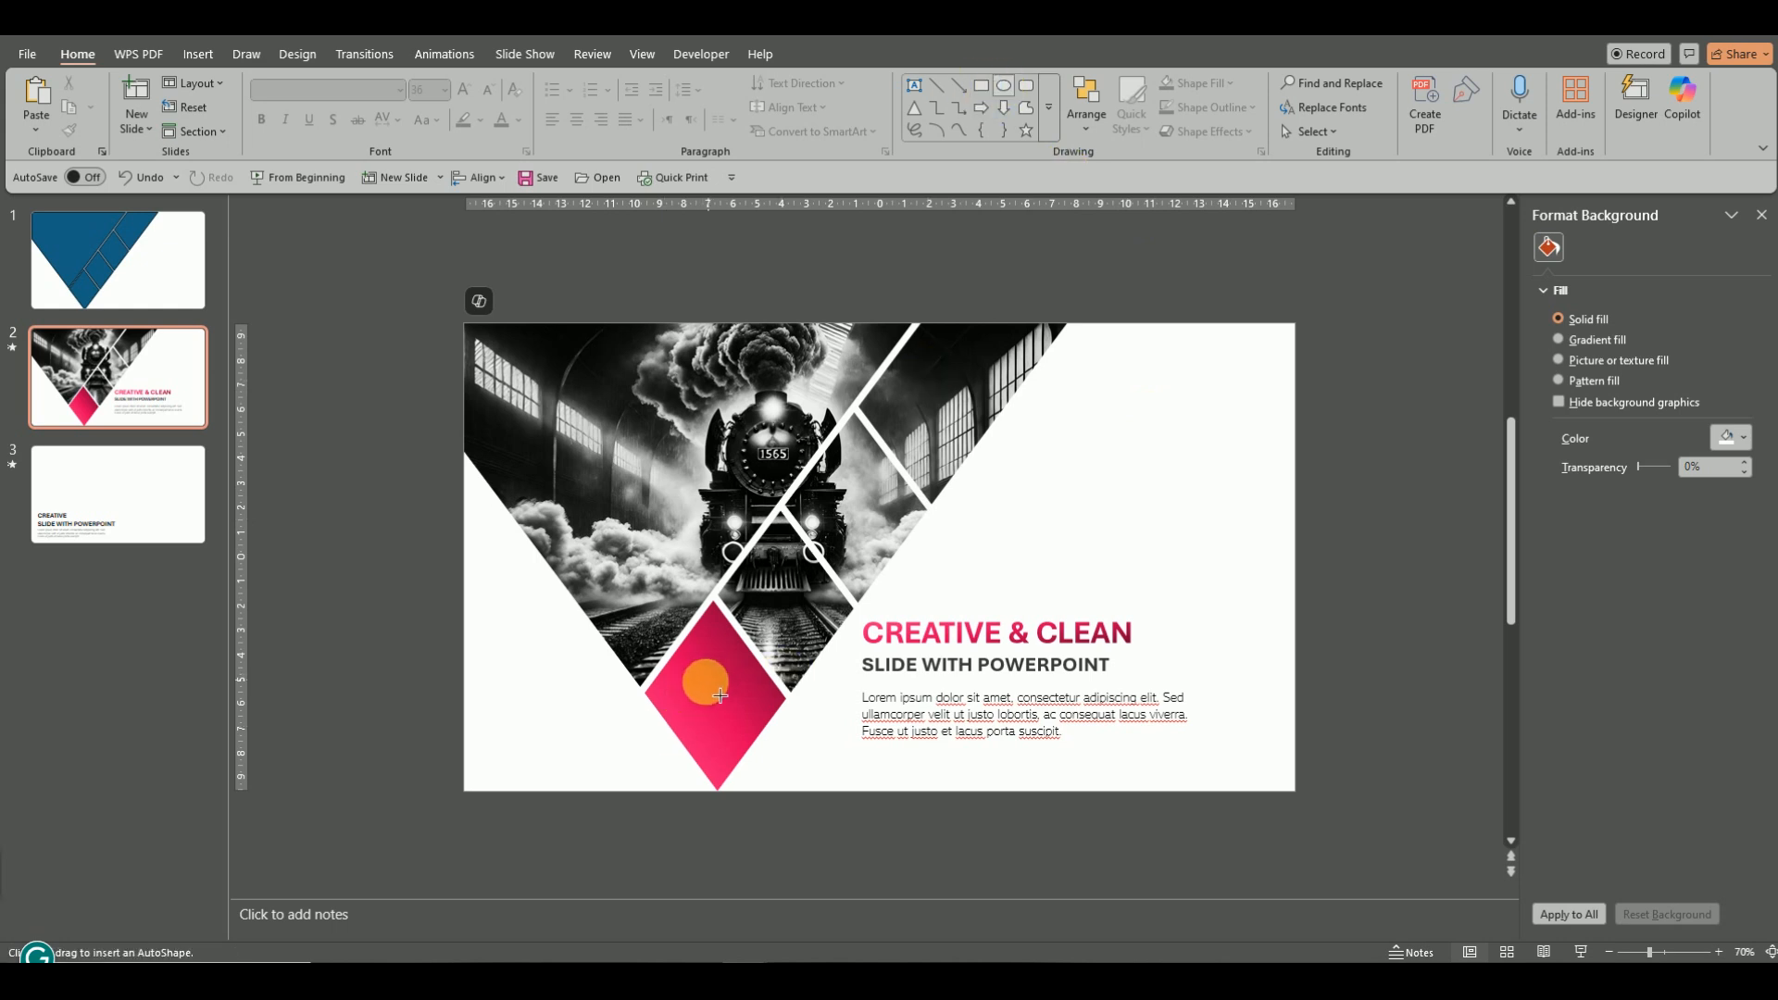
pyautogui.moveTo(732, 703)
pyautogui.mouseDown()
pyautogui.moveTo(757, 721)
pyautogui.moveTo(723, 711)
pyautogui.mouseUp()
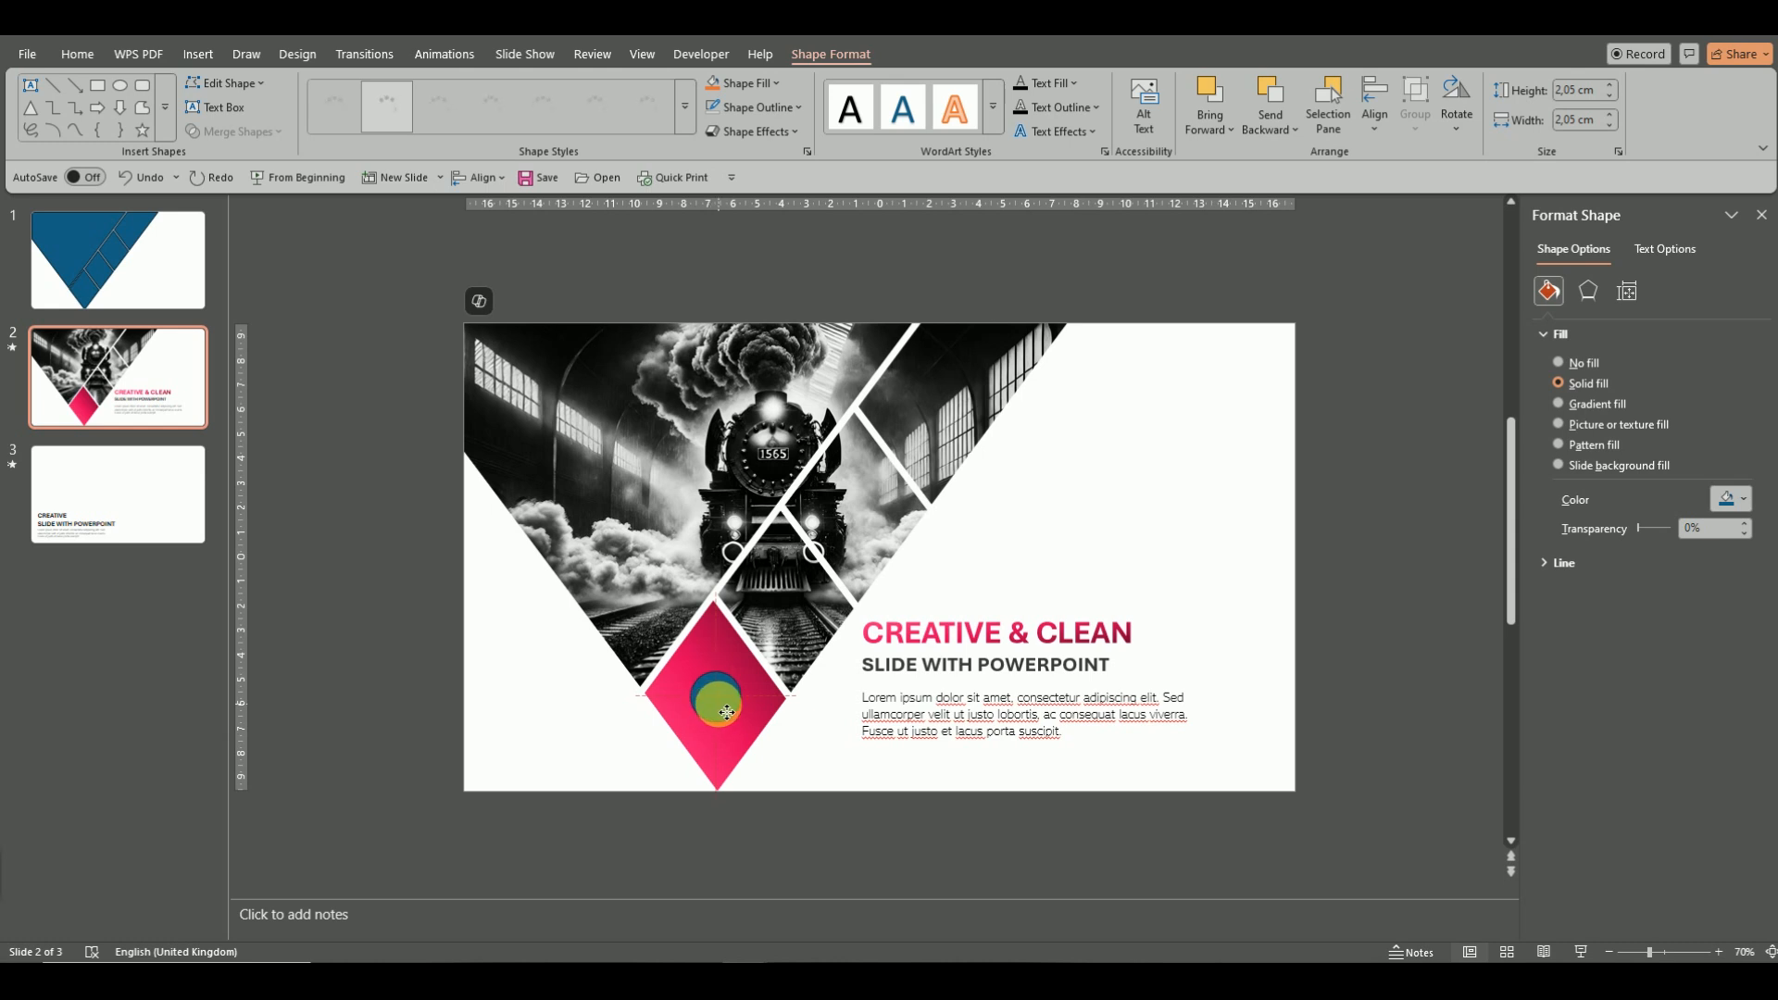
pyautogui.moveTo(727, 712); pyautogui.dragTo(755, 722)
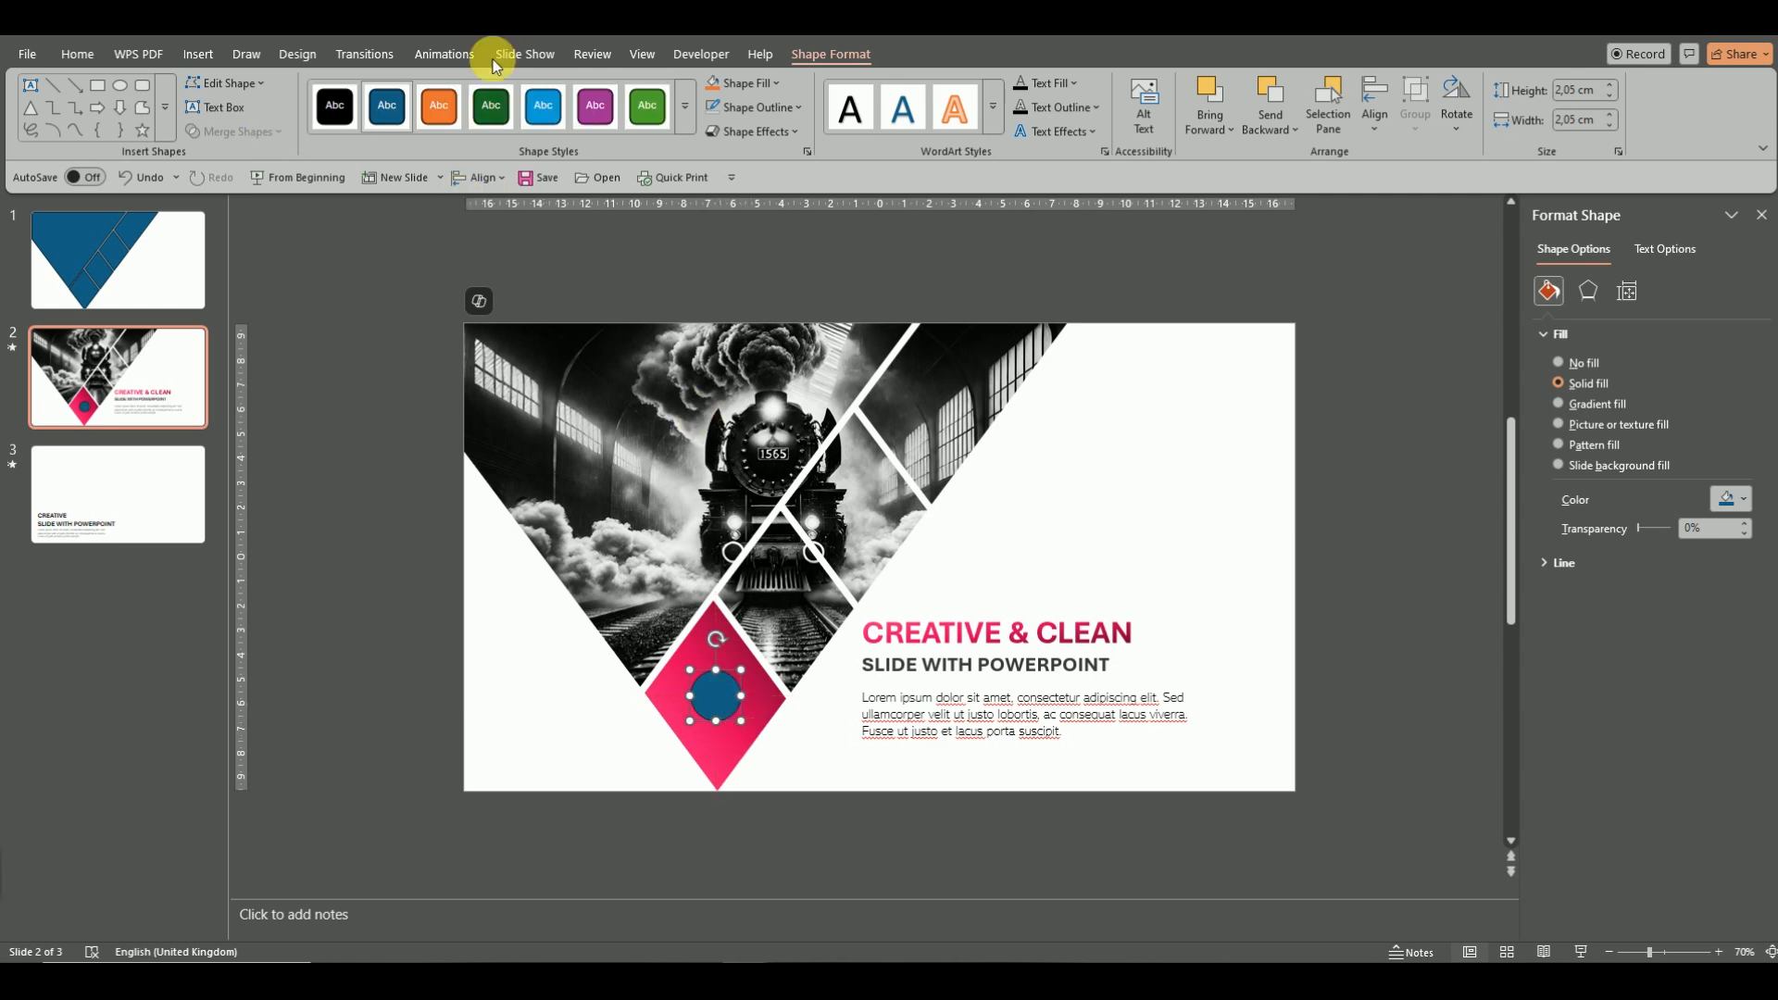
# Fill the circle on the diamond with white and remove its outline.
pyautogui.click(779, 86)
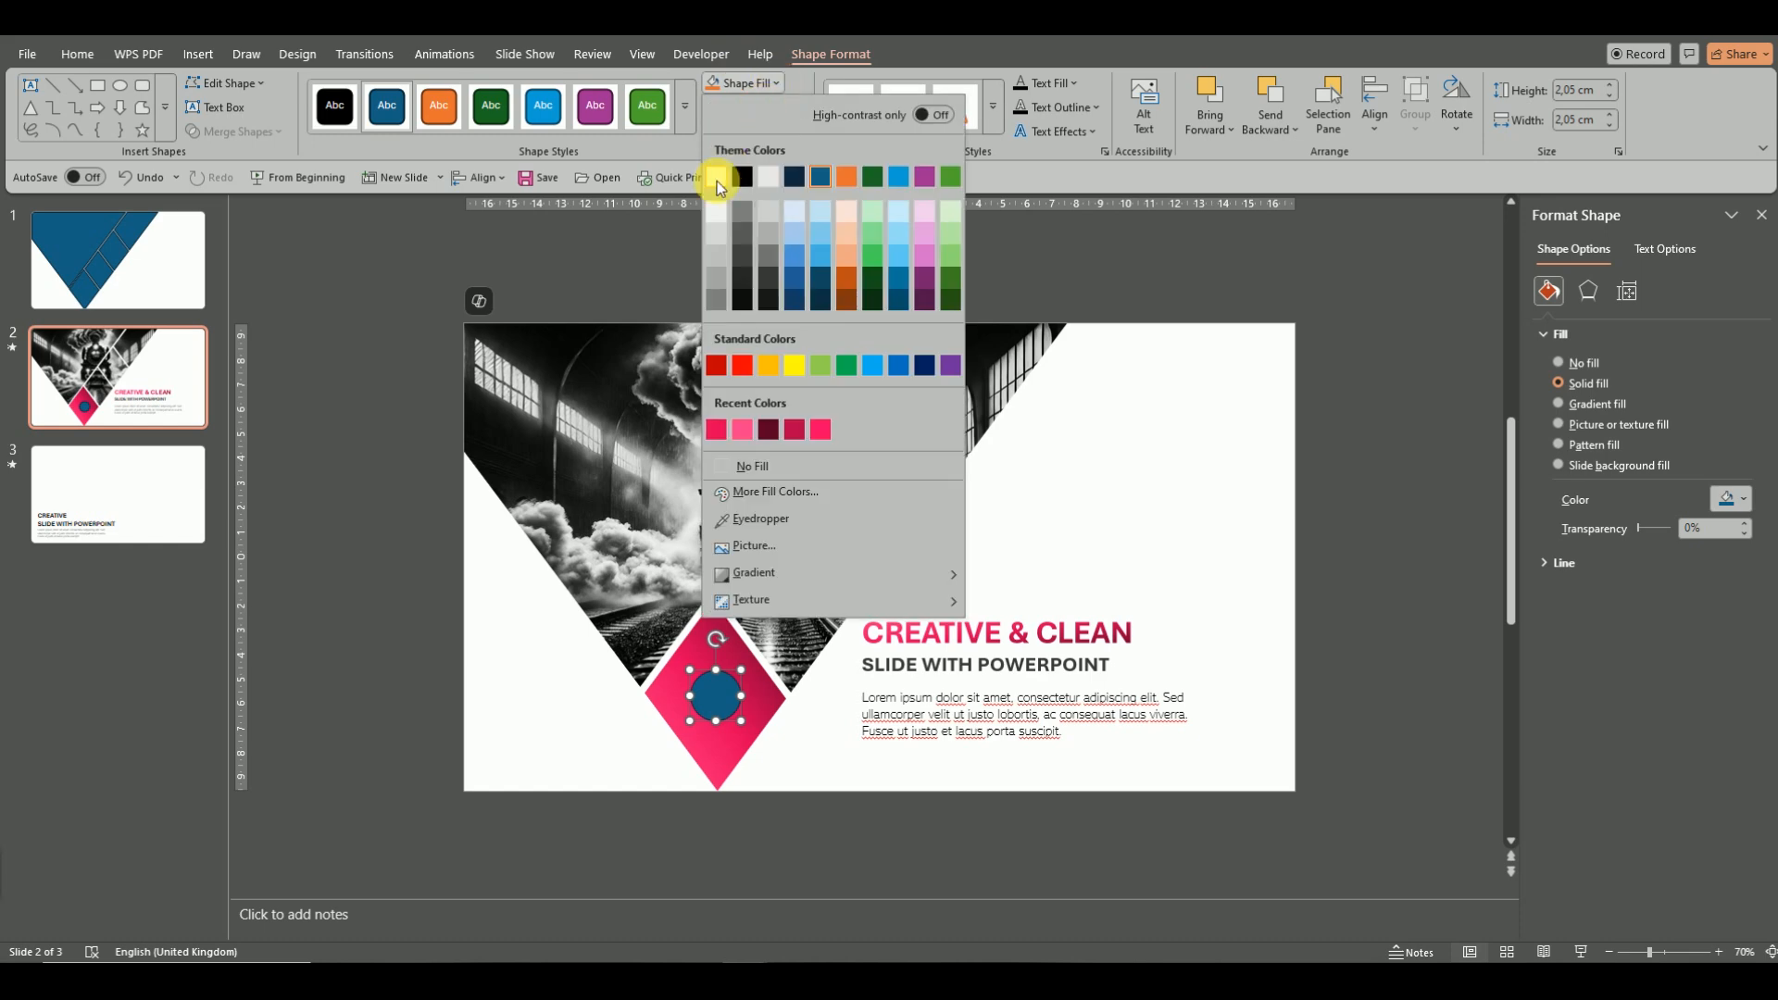
pyautogui.click(715, 171)
pyautogui.click(779, 107)
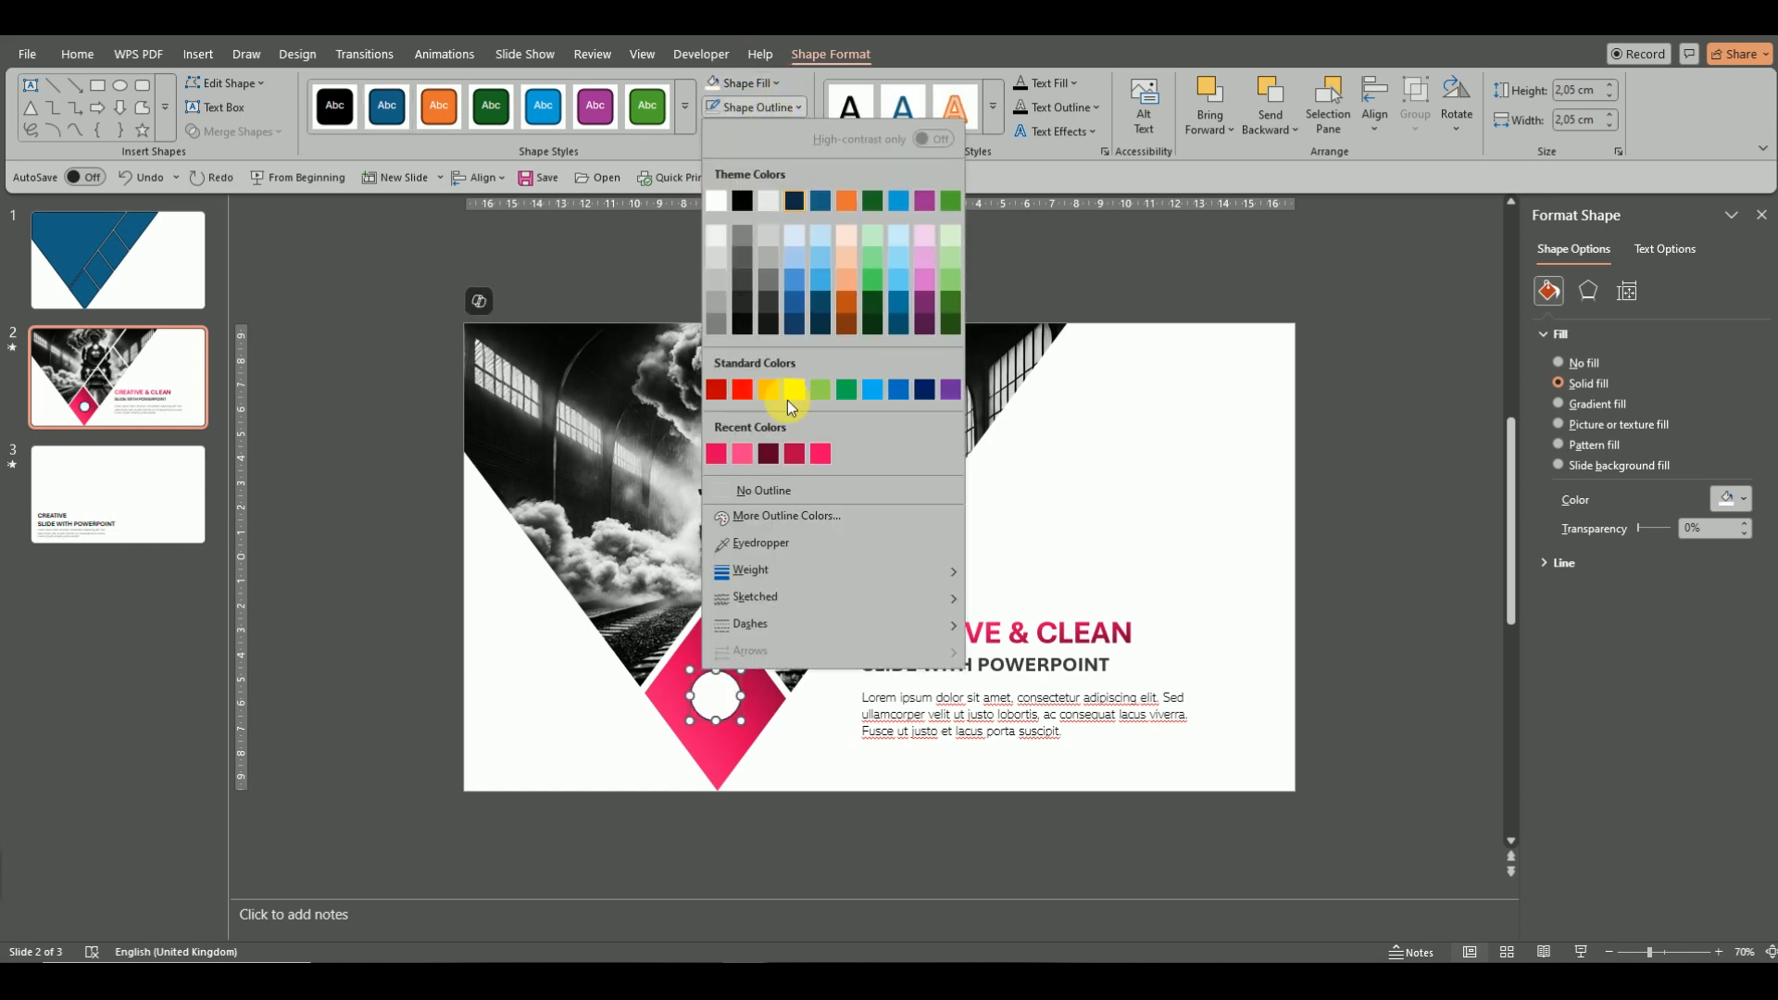
pyautogui.click(748, 498)
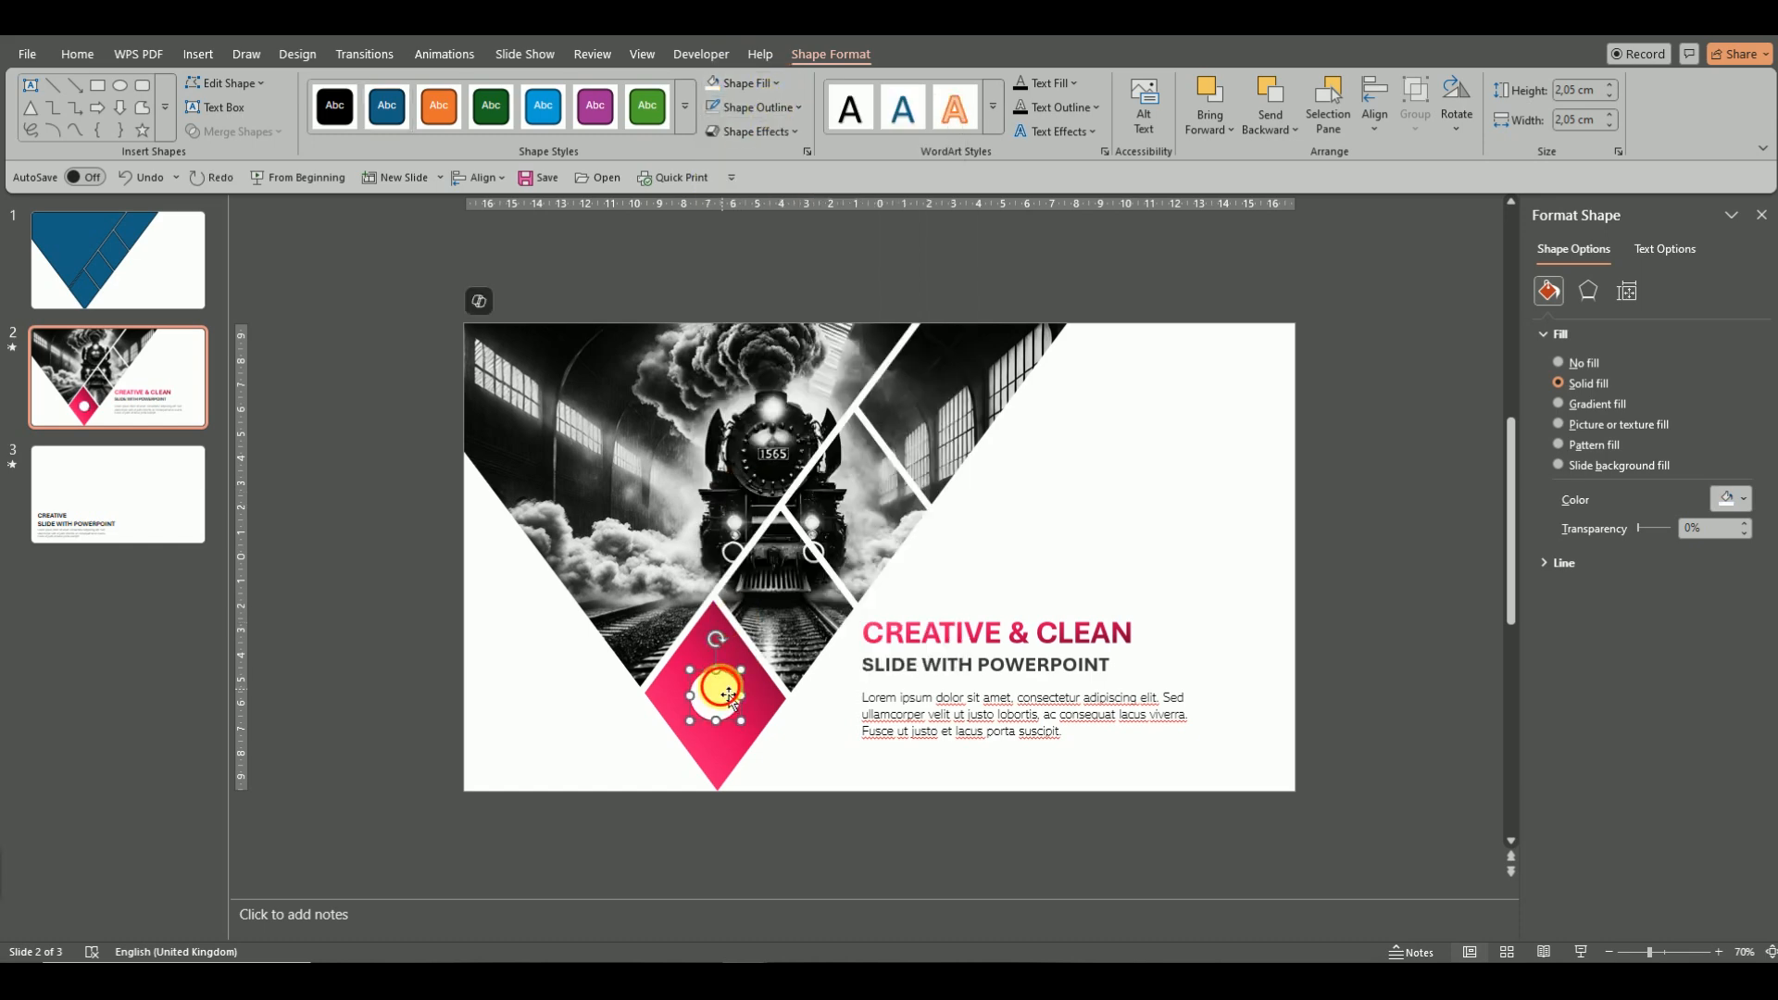
# Apply the centred outer shadow preset to the white circle.
pyautogui.click(787, 133)
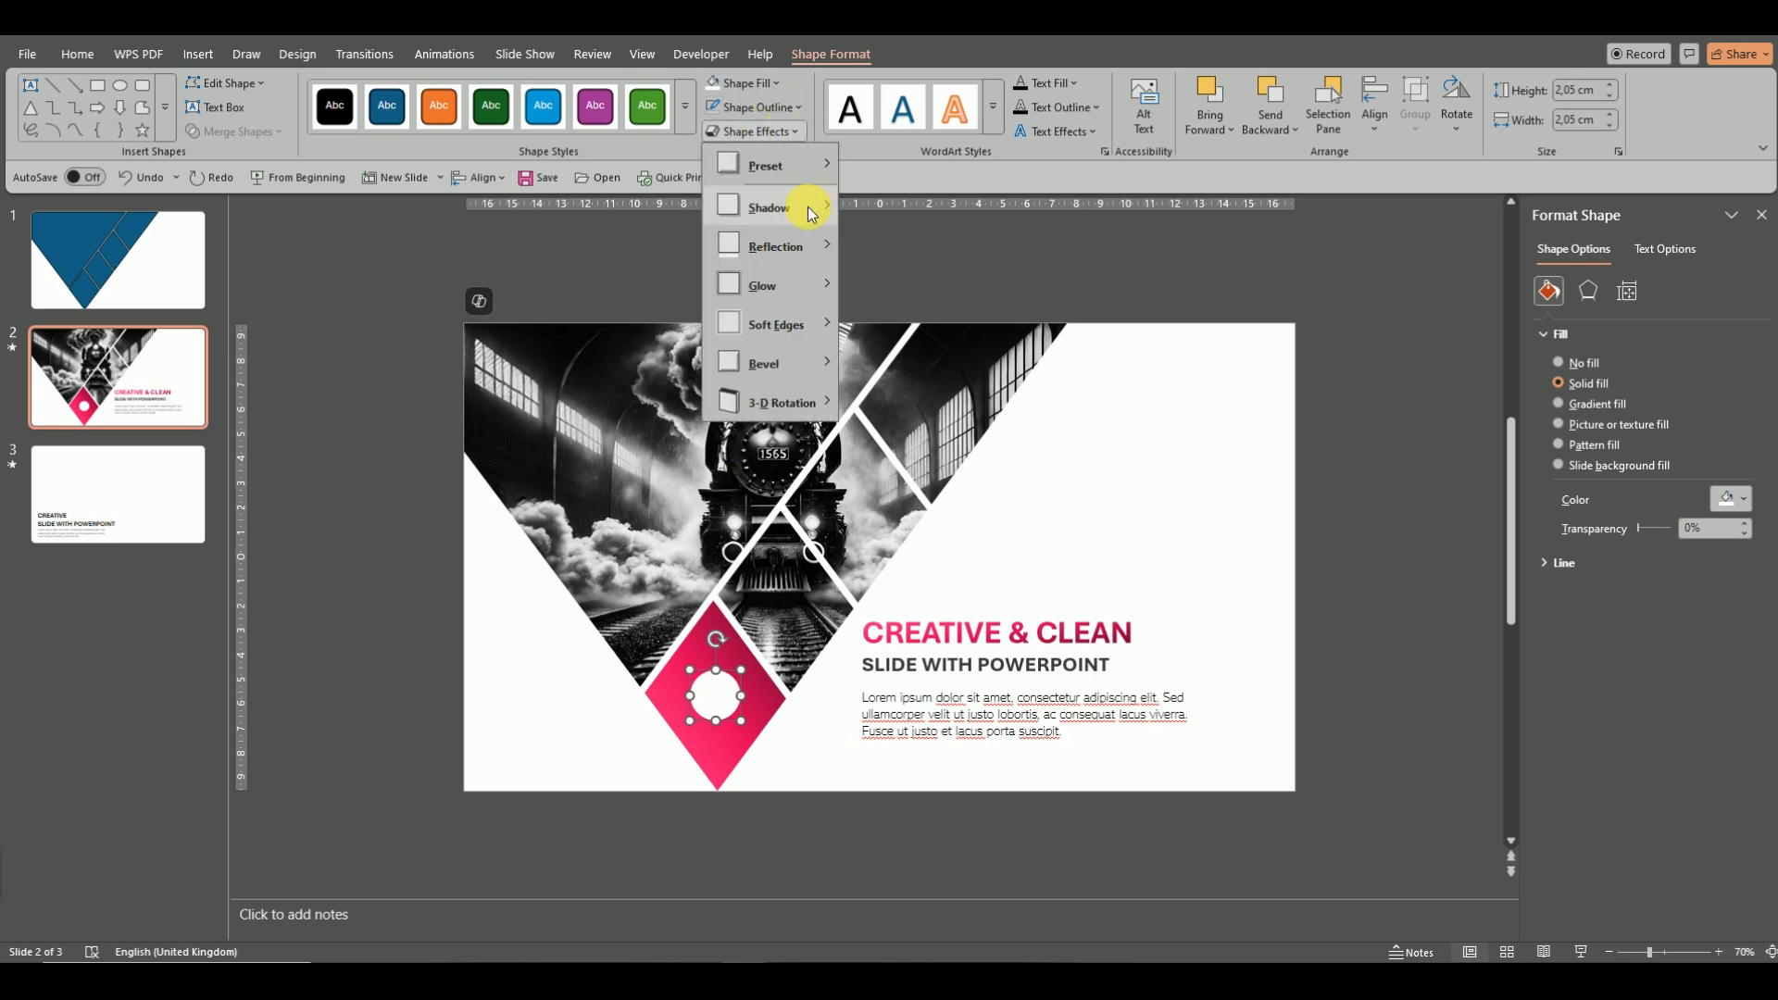
pyautogui.moveTo(820, 215)
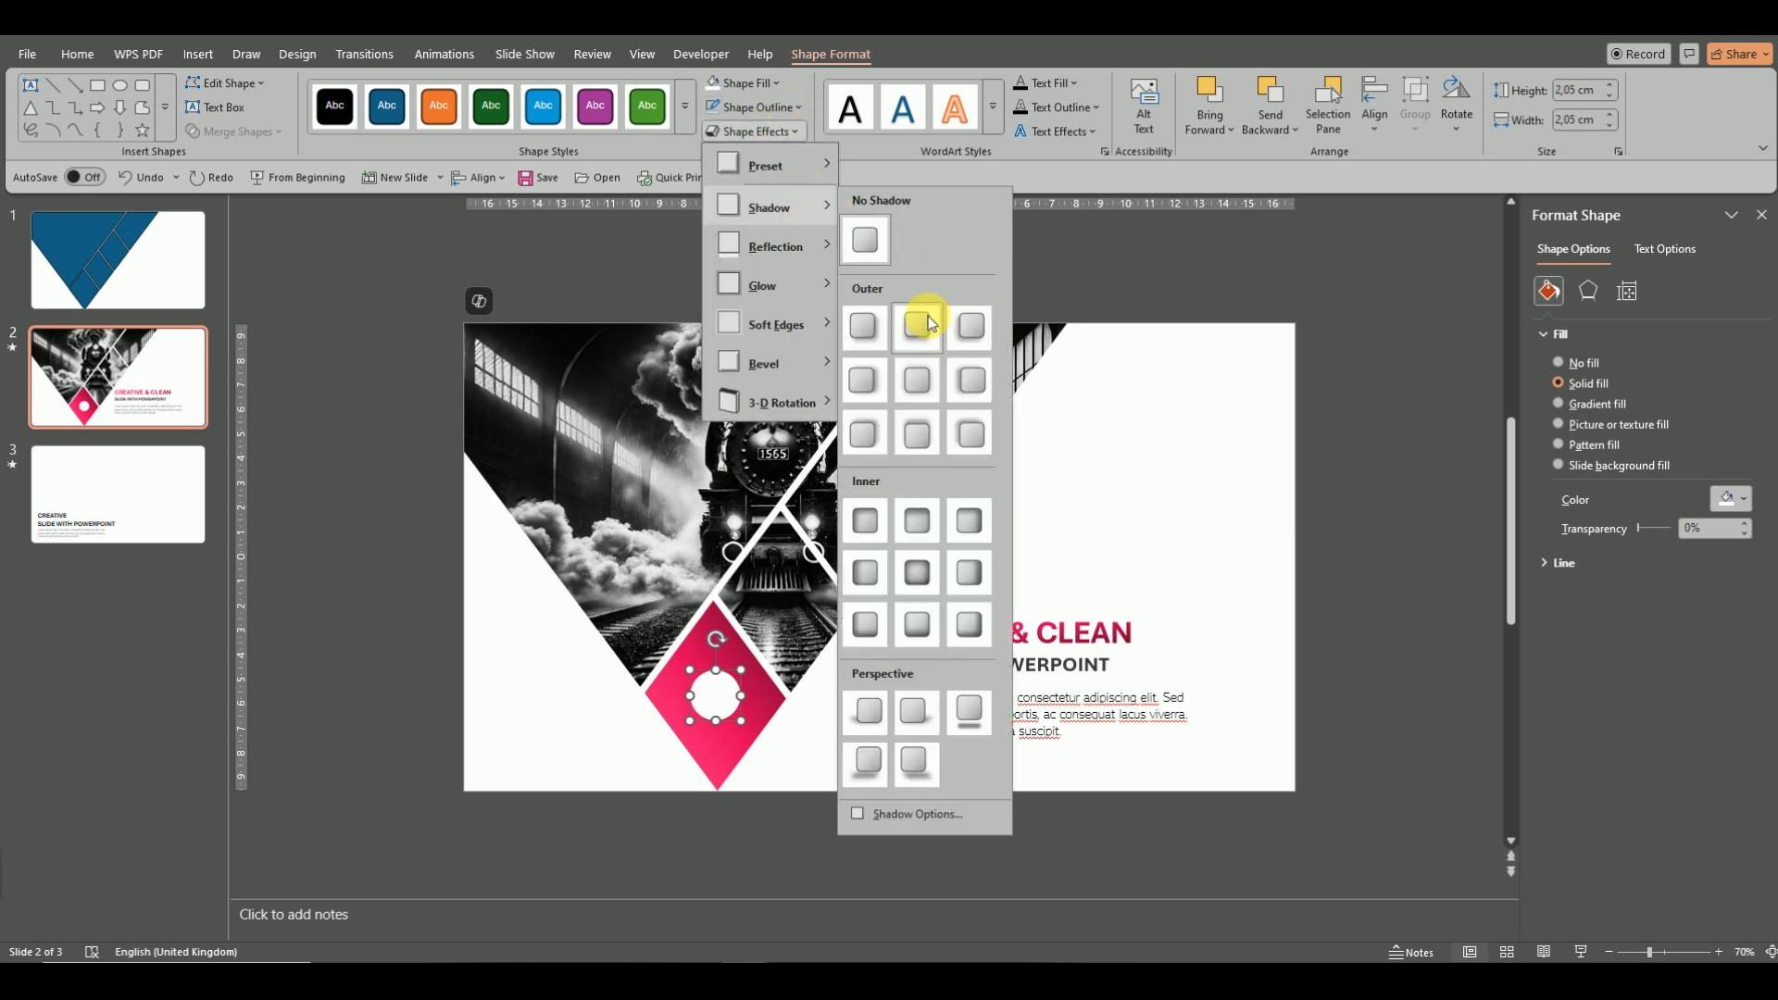
pyautogui.click(926, 382)
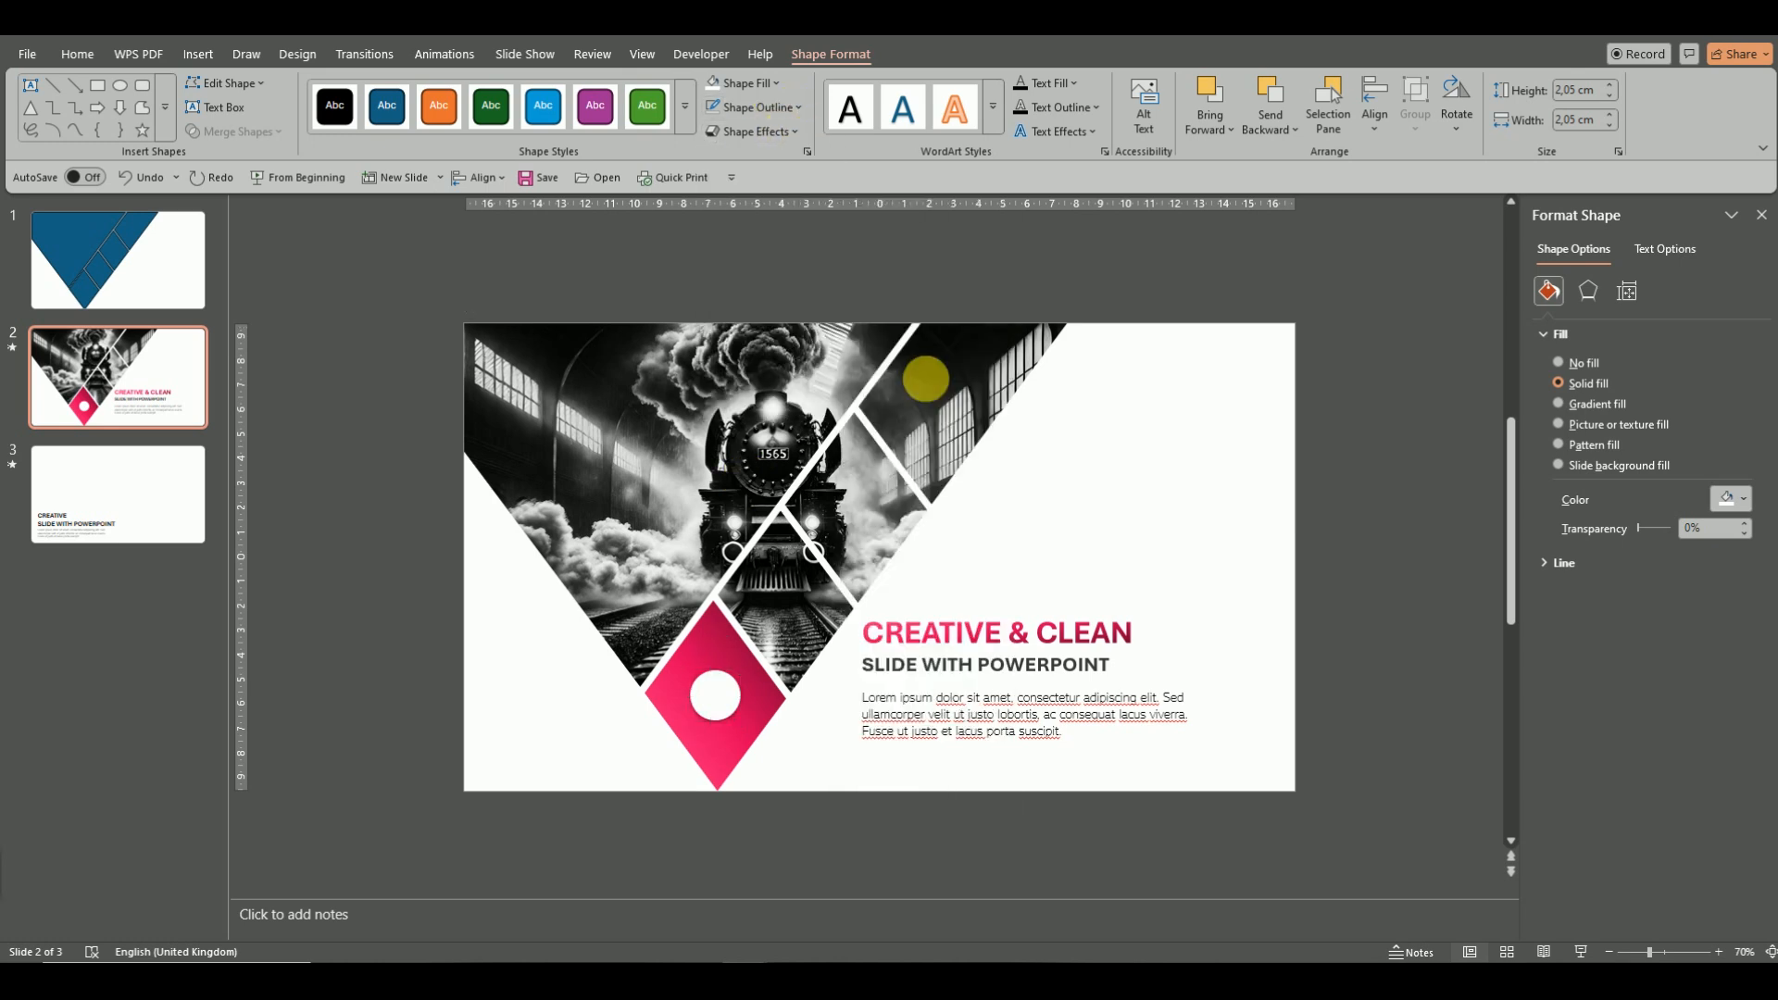
pyautogui.click(1131, 465)
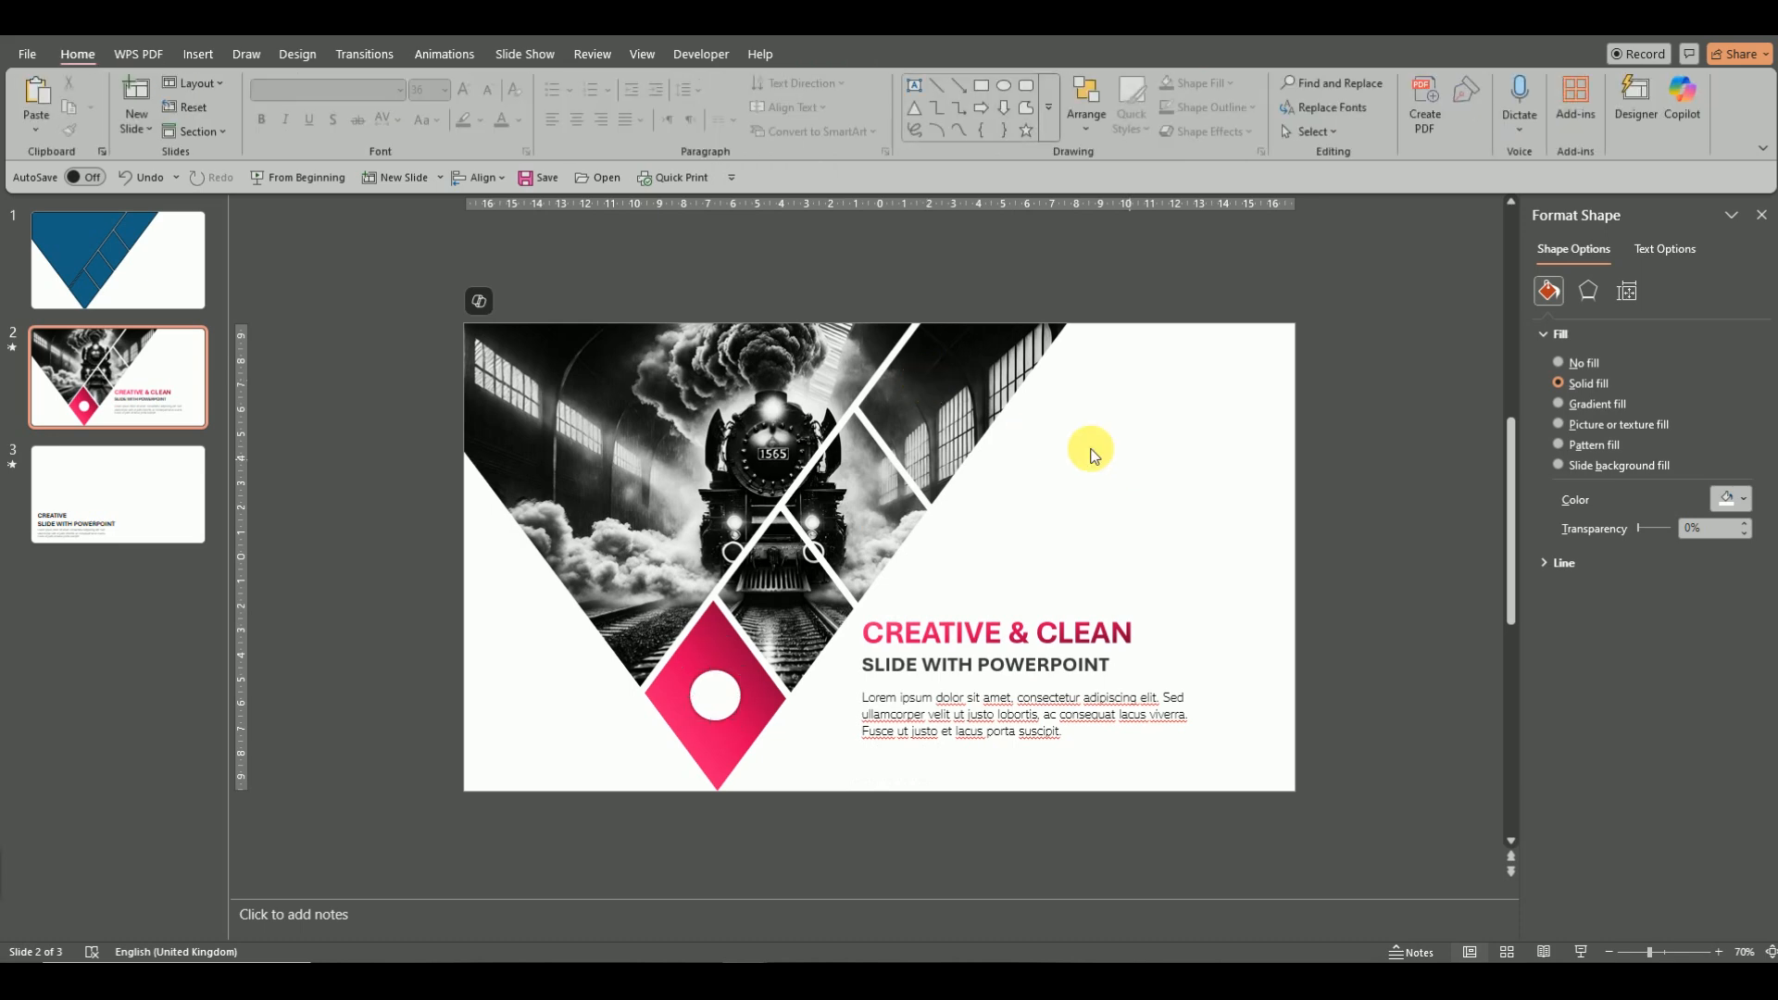
# Search the stock icons for "TRAIN" and insert the solid front-view train on tracks.
pyautogui.click(199, 56)
pyautogui.click(425, 122)
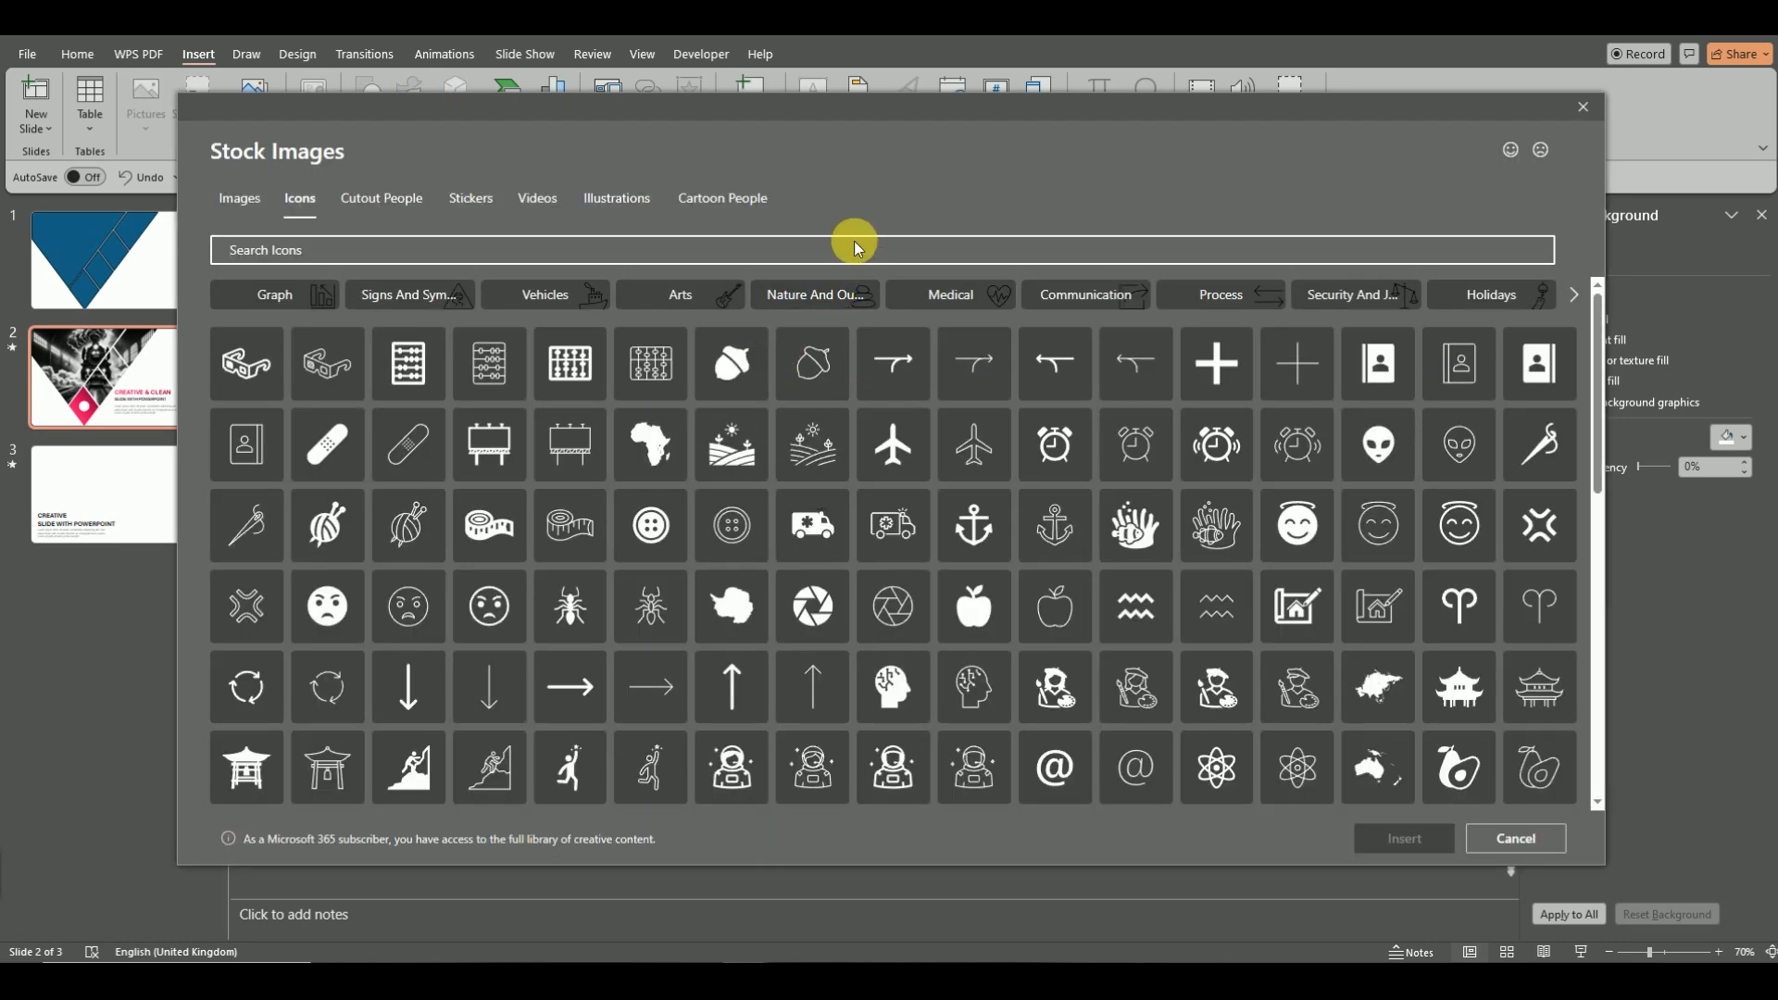
pyautogui.click(856, 253)
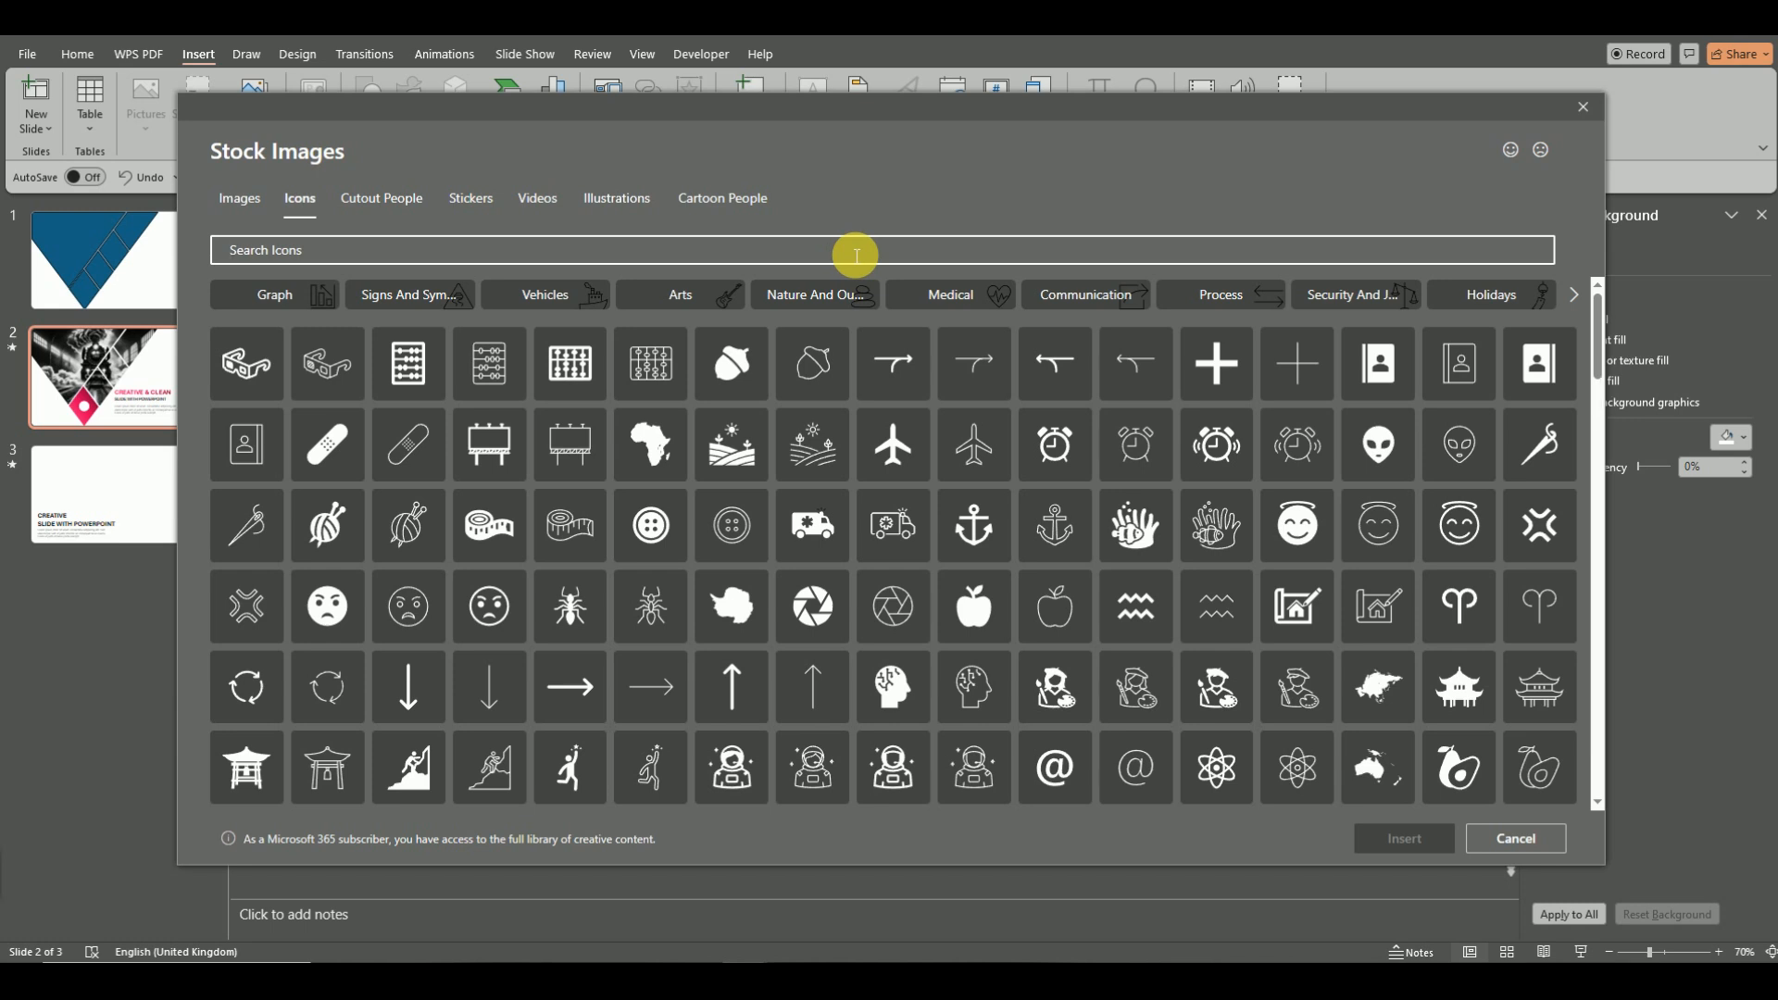
pyautogui.write('TRAIN')
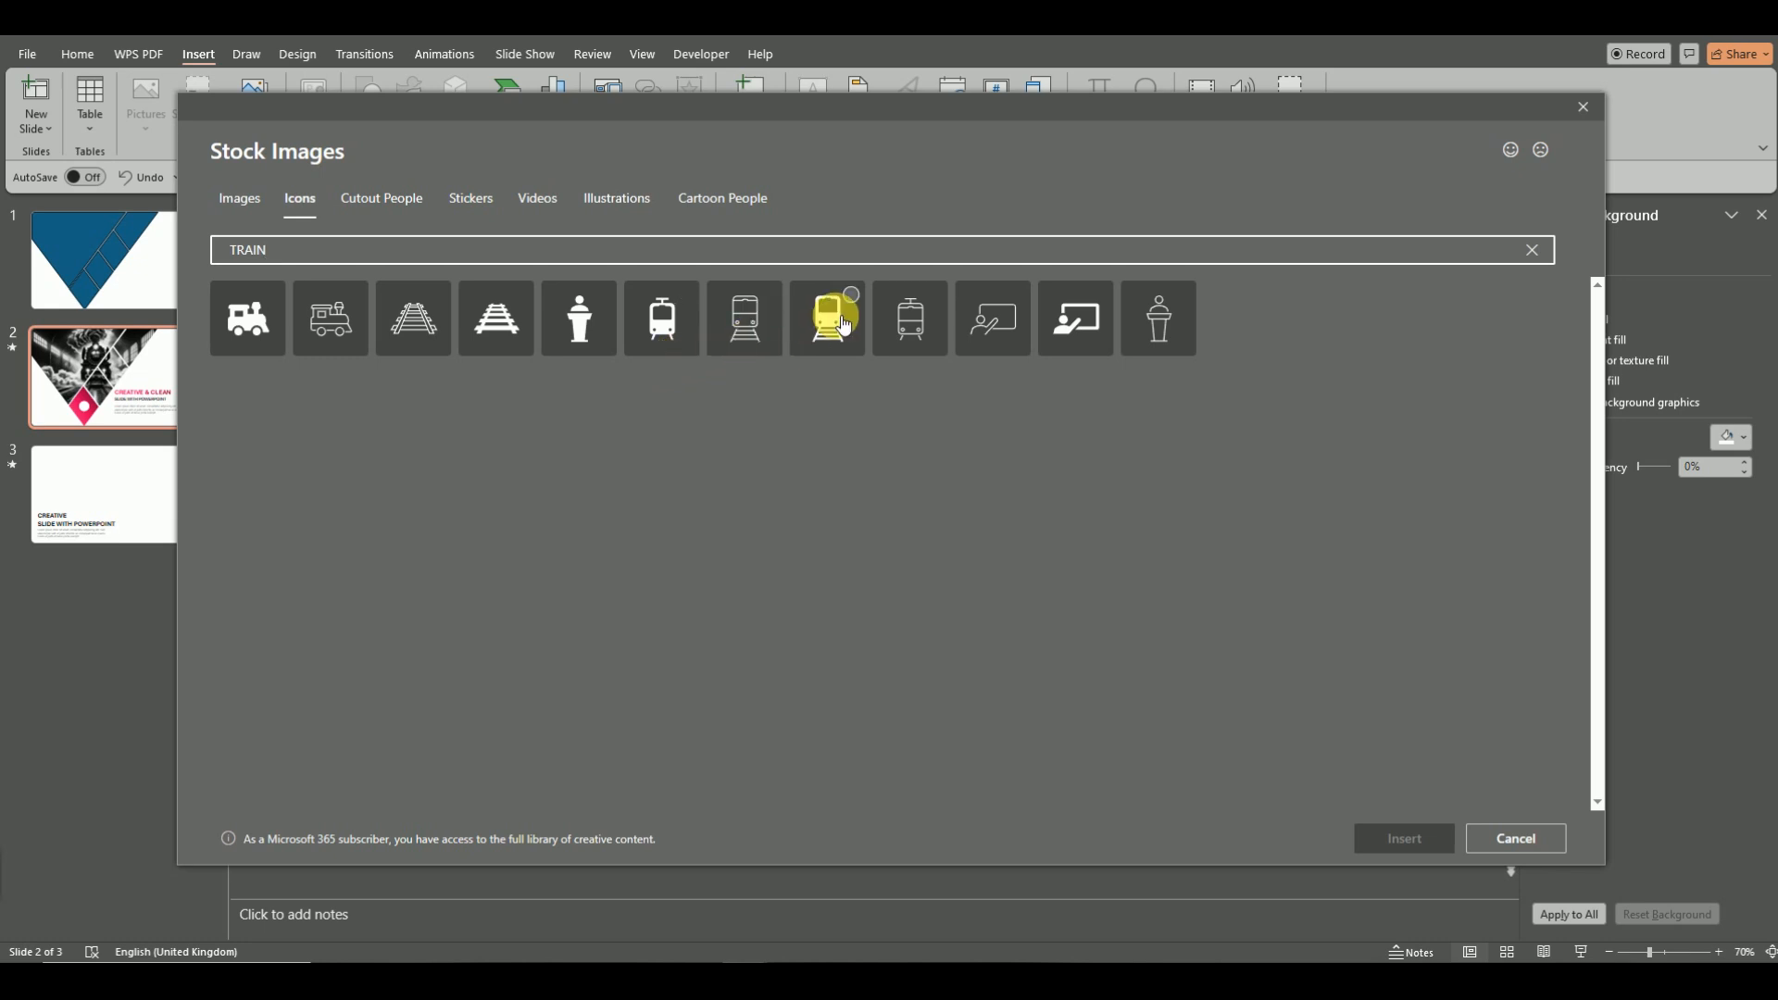
pyautogui.click(845, 326)
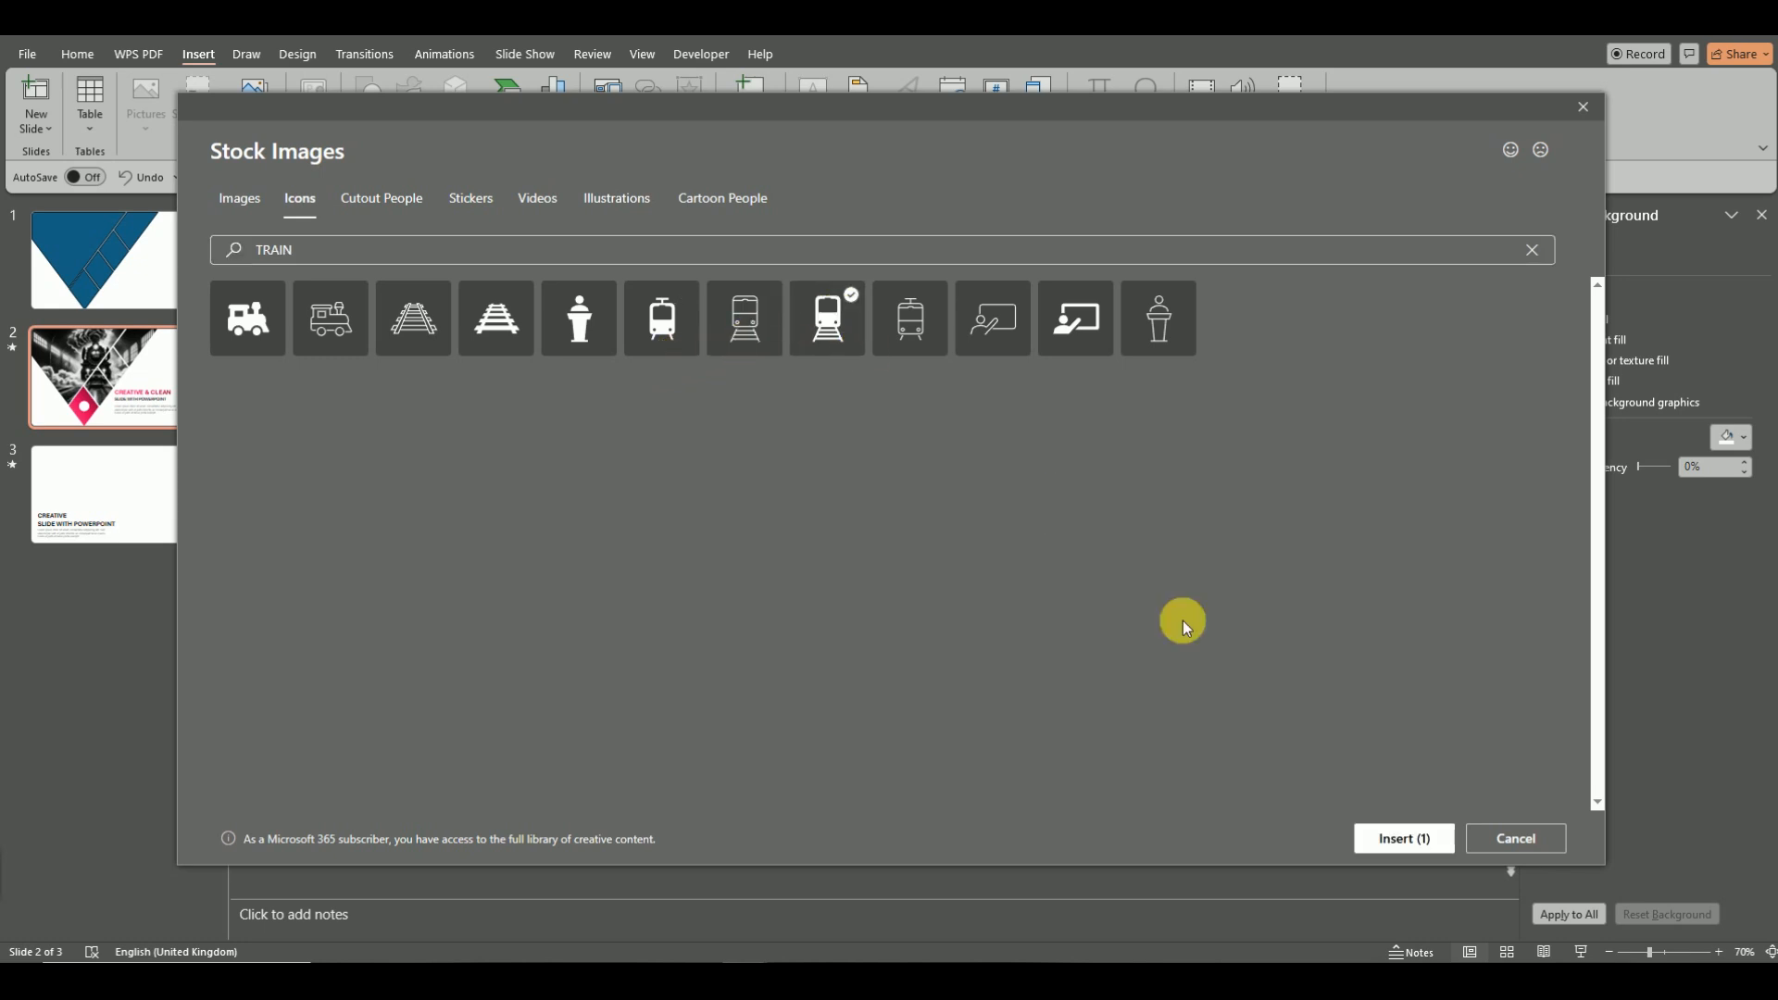
pyautogui.click(1395, 839)
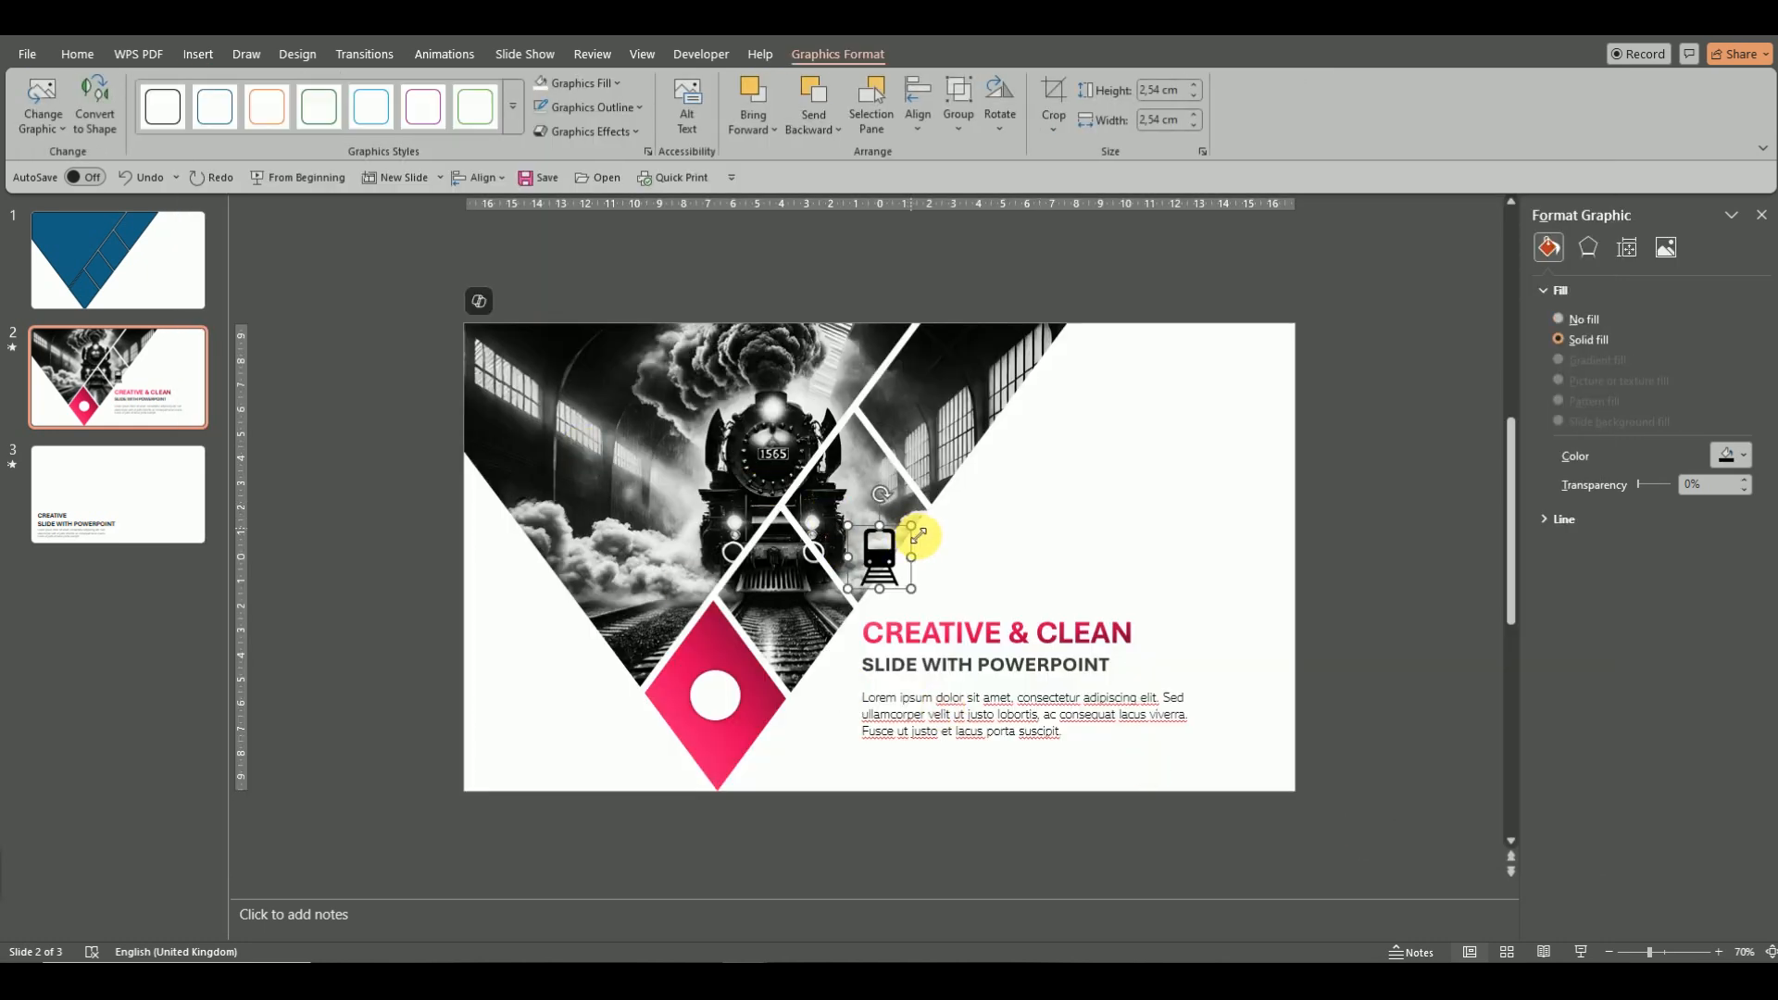
# Shrink the train icon to about 1.16 cm square and centre it inside the white circle.
pyautogui.moveTo(919, 535); pyautogui.dragTo(723, 759)
pyautogui.click(1719, 952)
pyautogui.click(1718, 952)
pyautogui.click(1718, 952)
pyautogui.click(1718, 952)
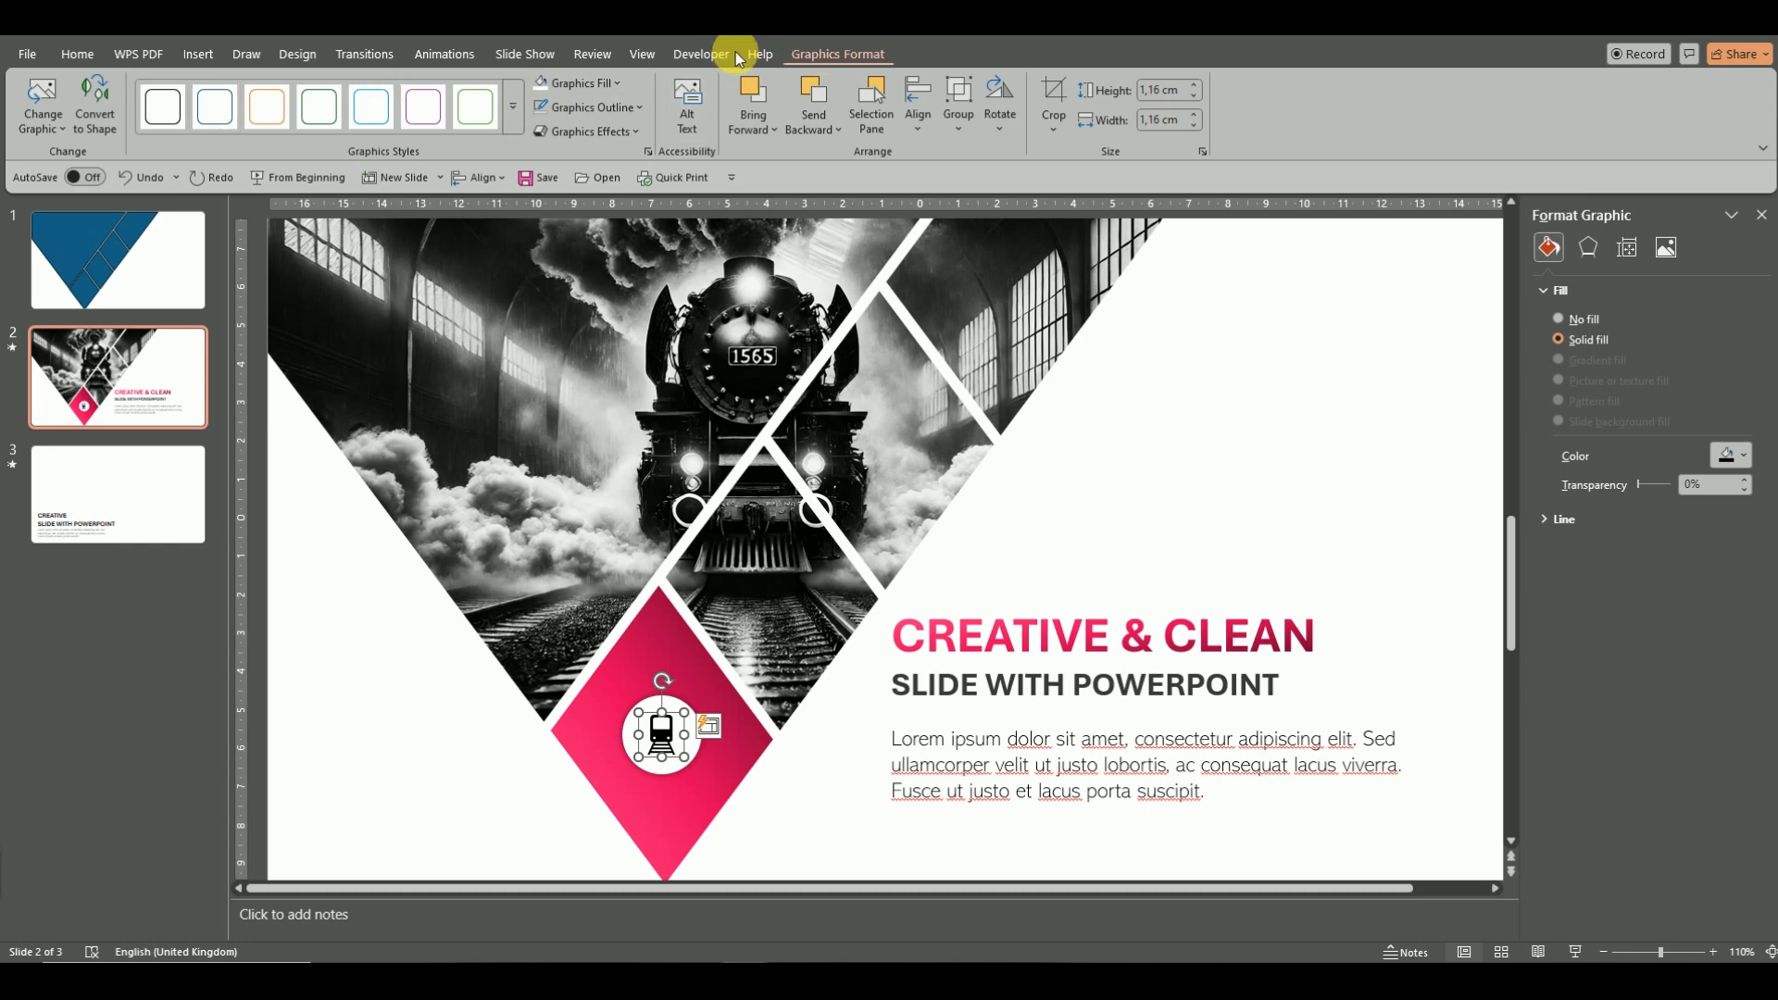
# Recolour the train icon with a pink from the recent colours to match the diamond.
pyautogui.click(614, 83)
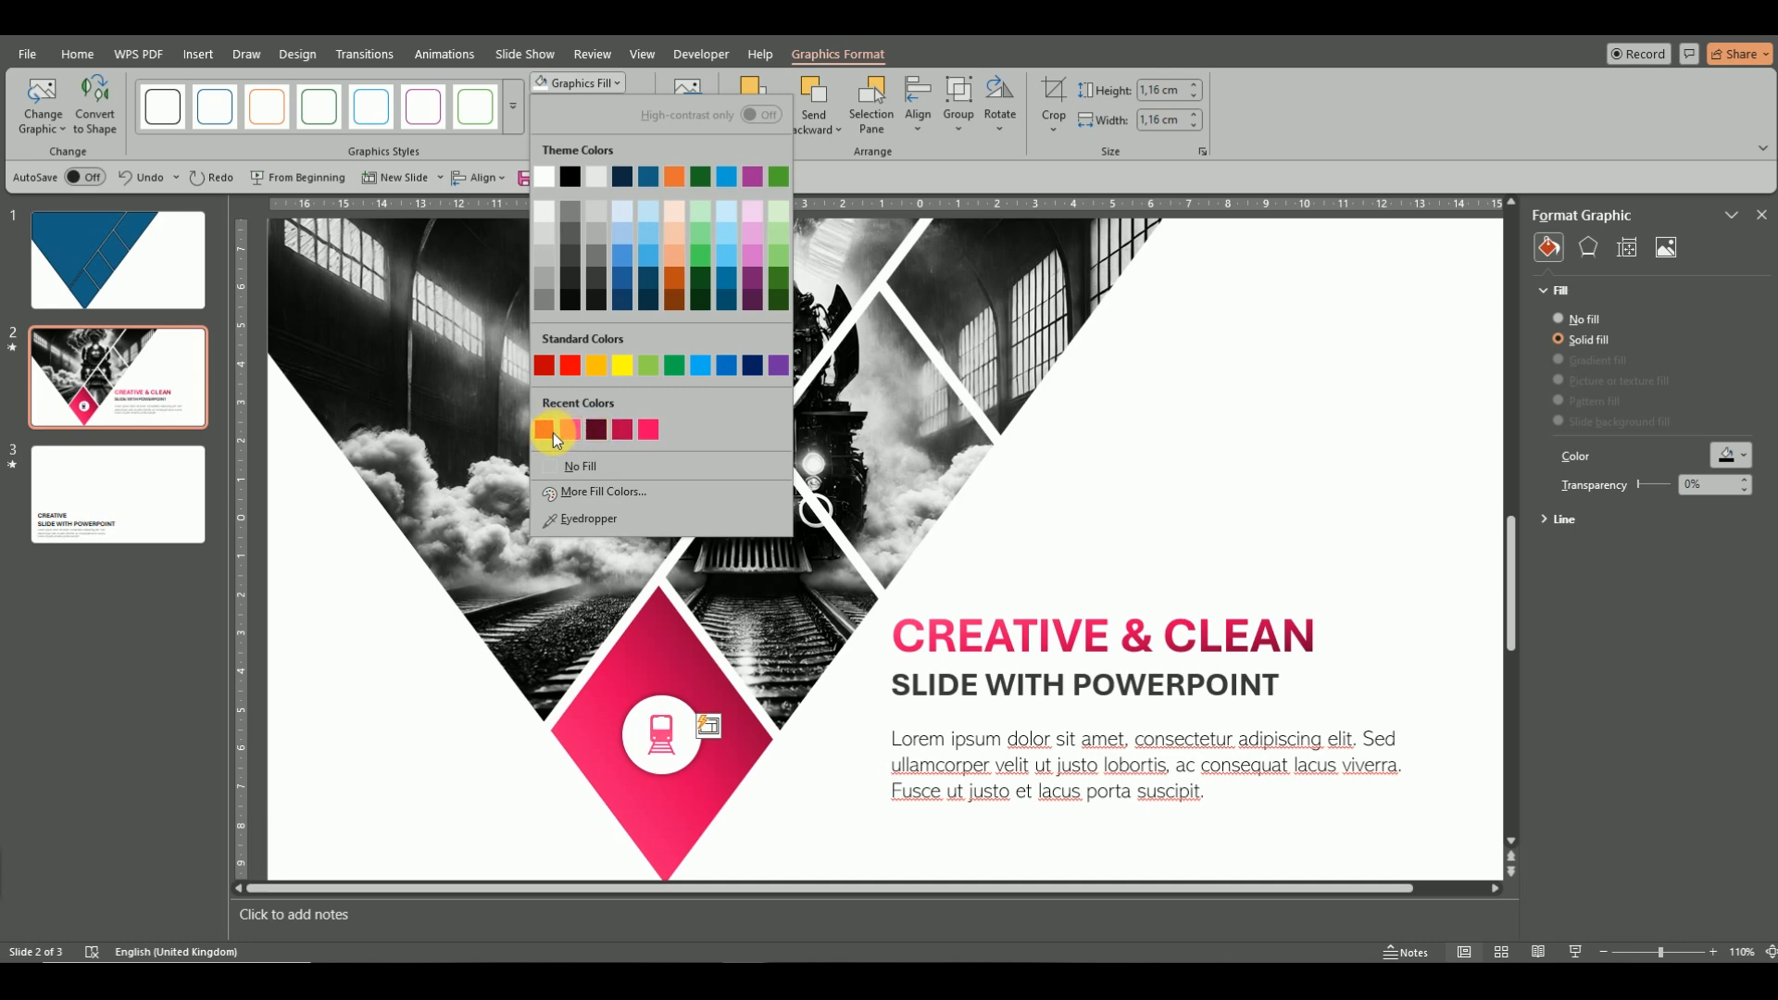
pyautogui.click(553, 431)
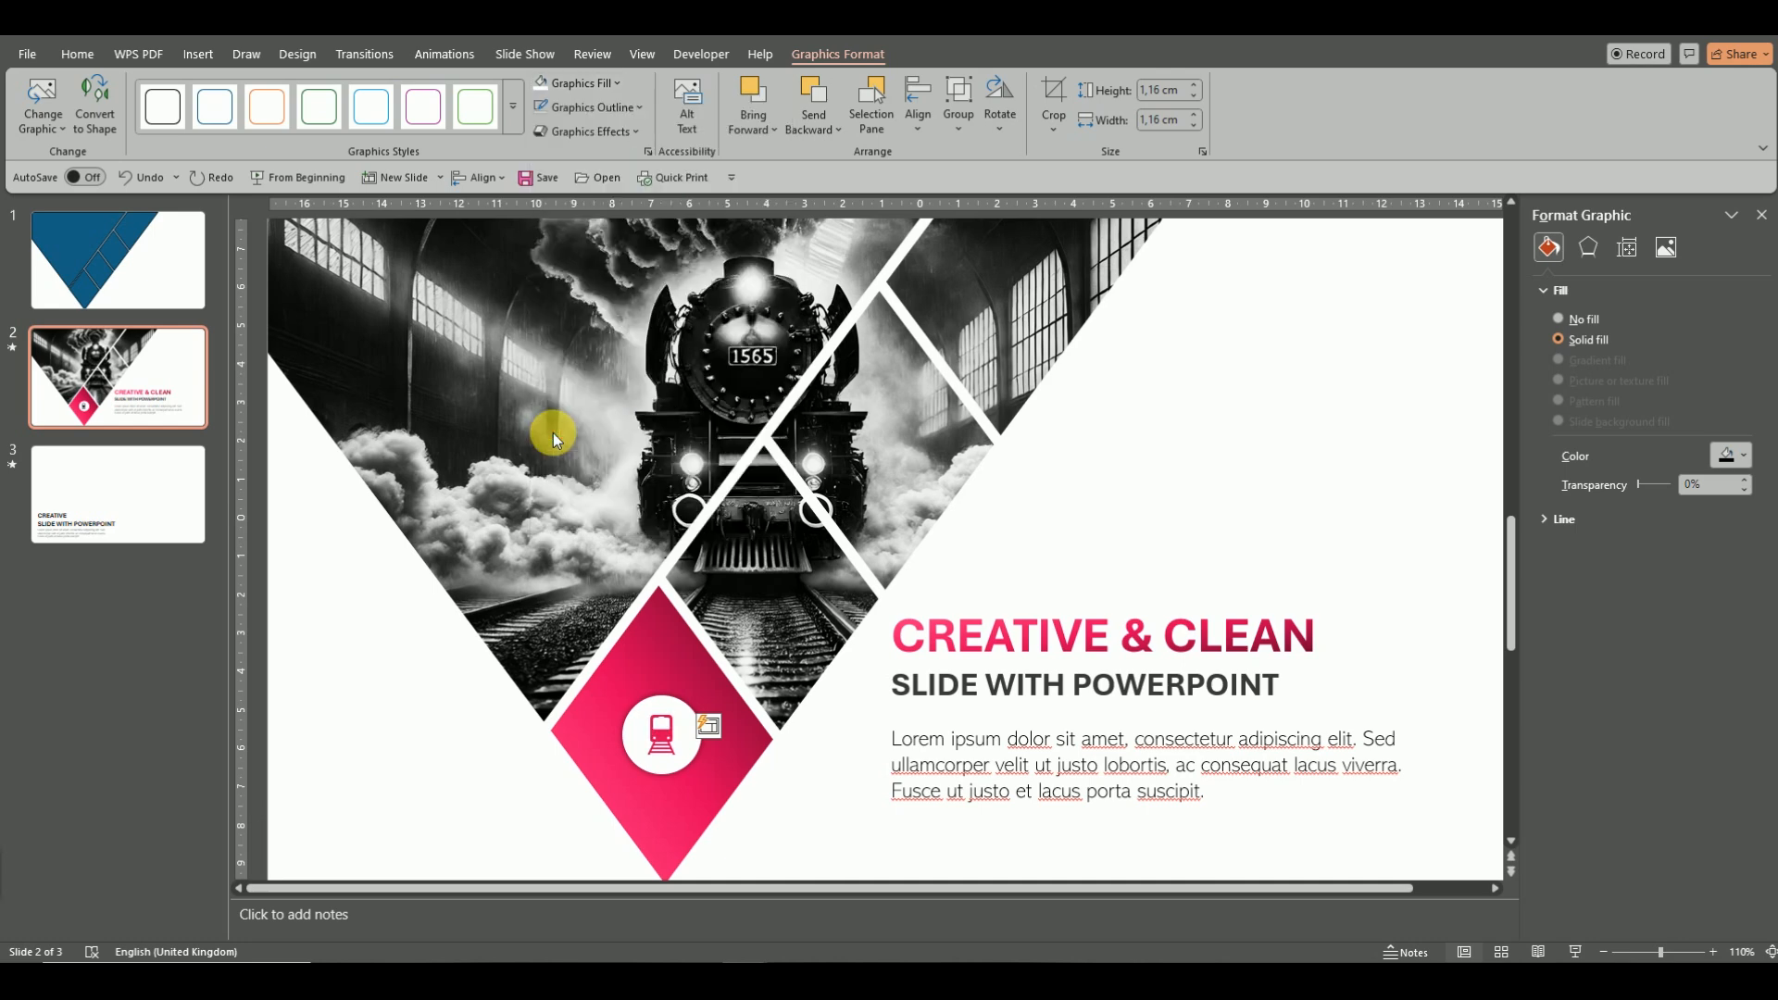
pyautogui.click(1286, 456)
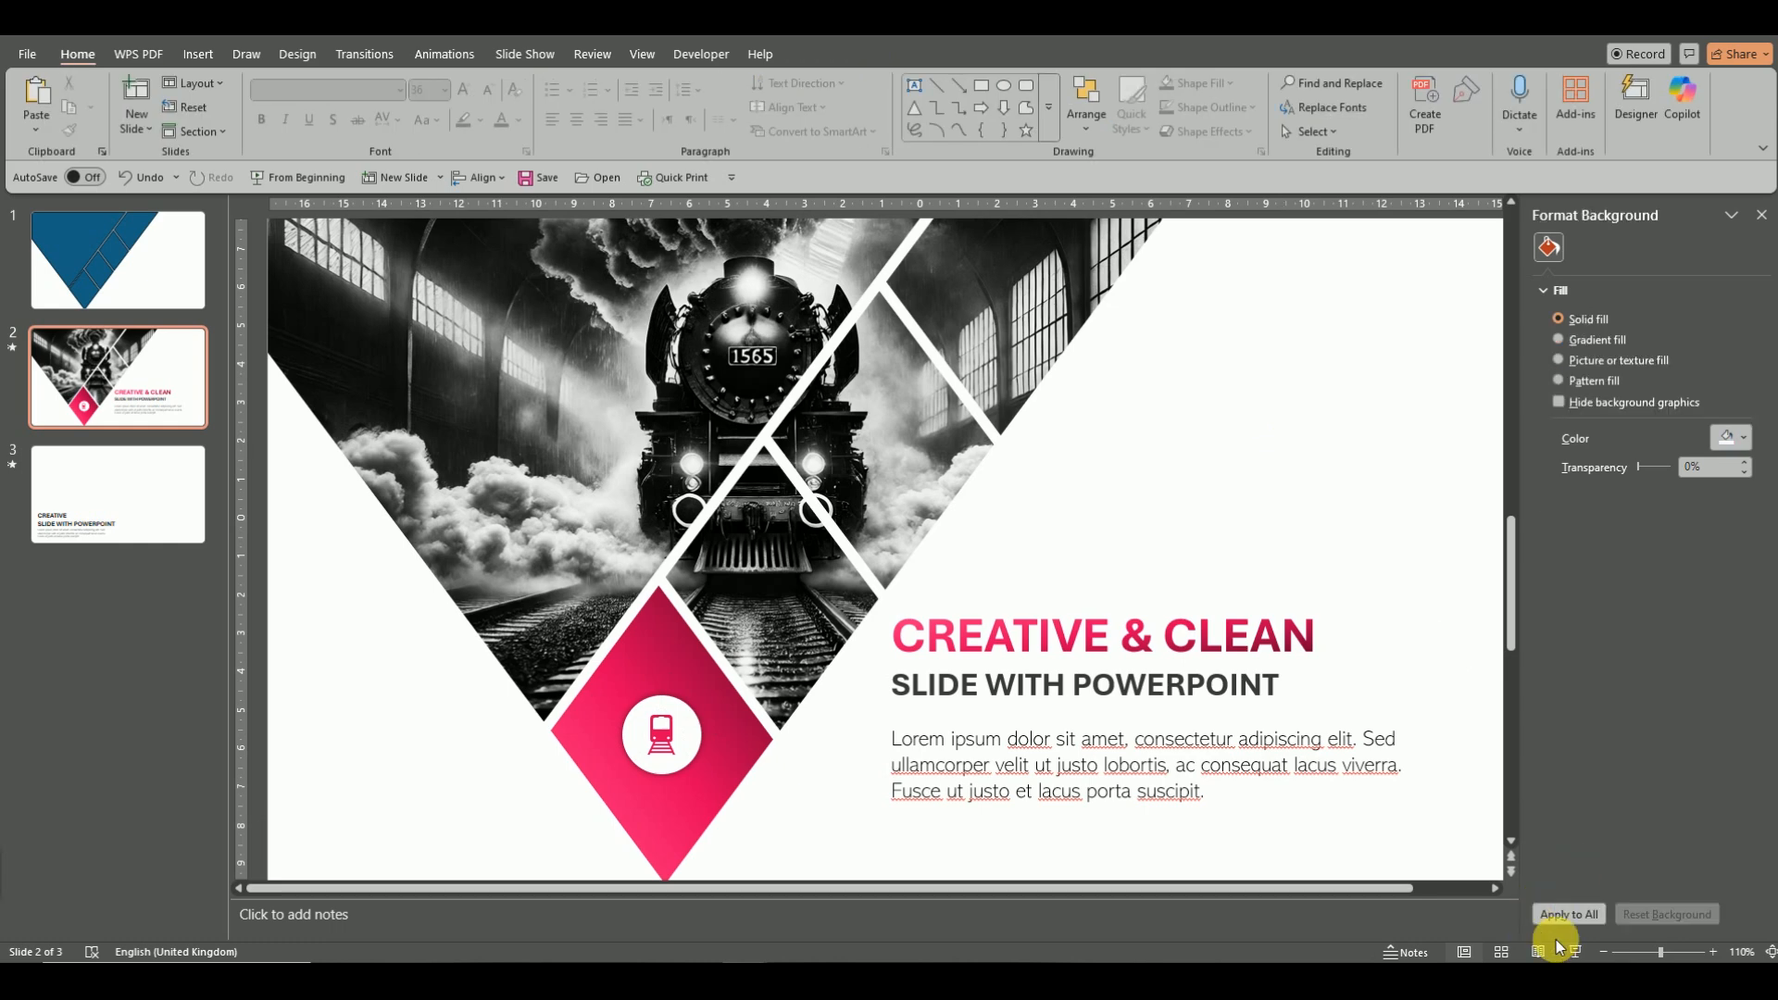
pyautogui.click(1604, 952)
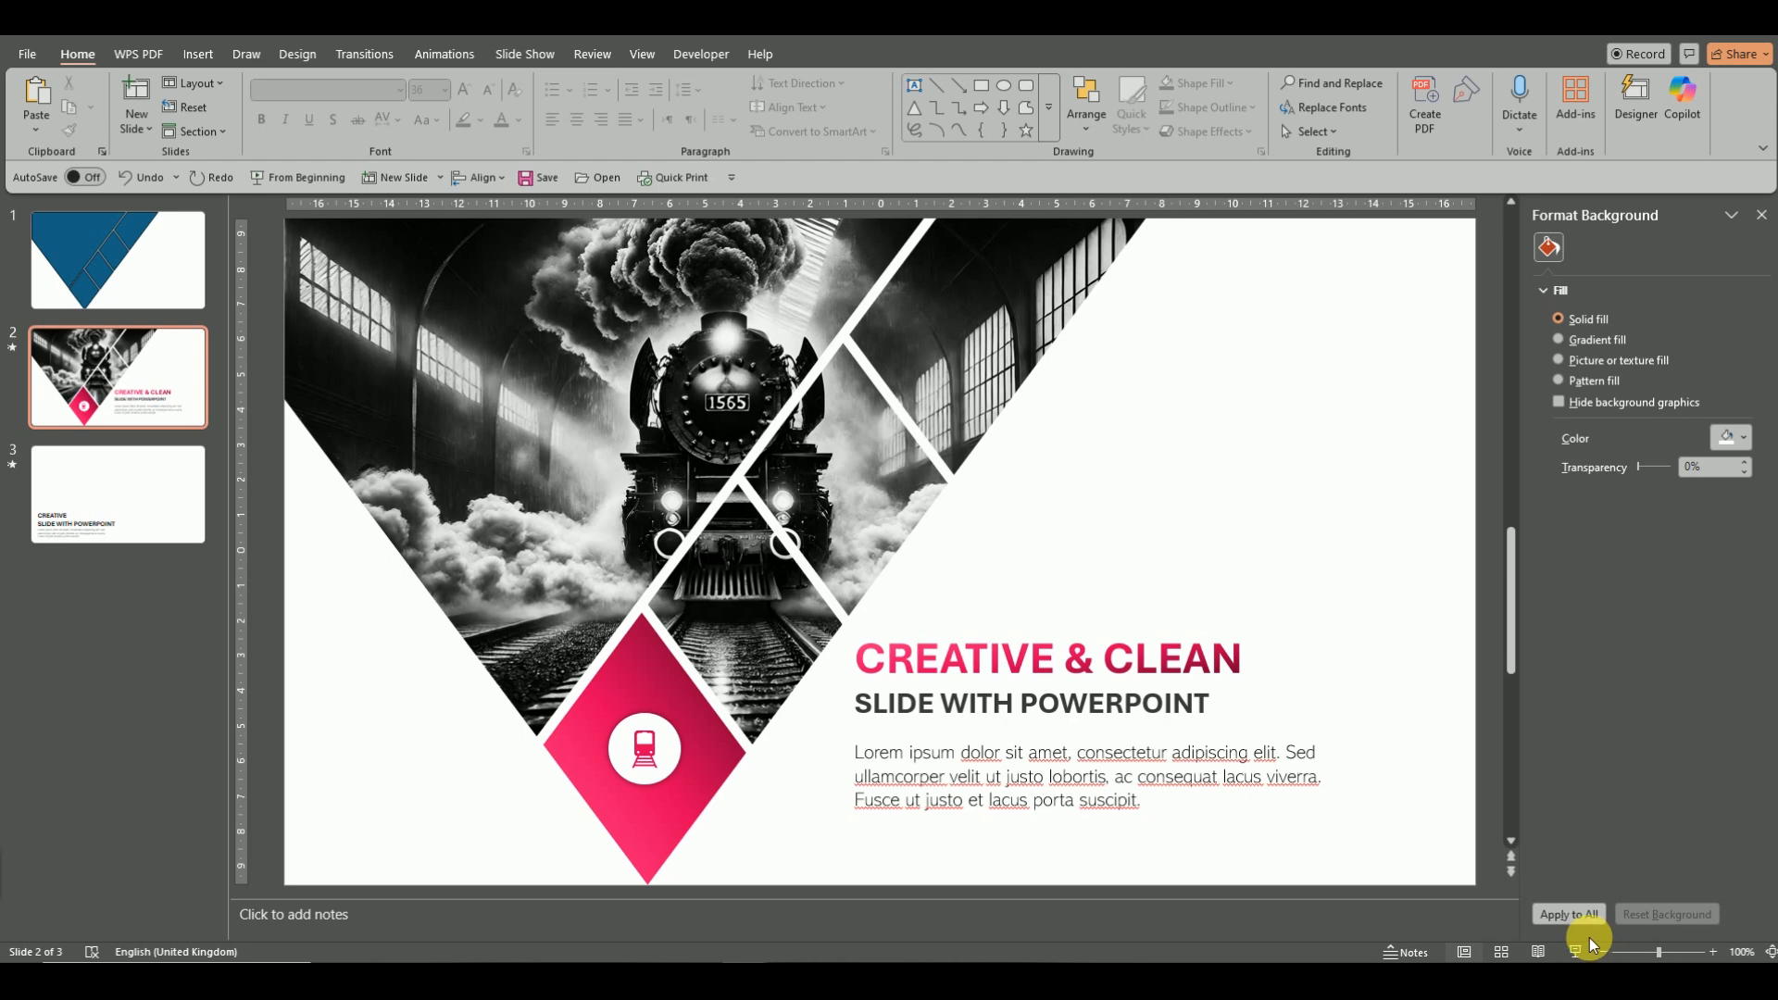
pyautogui.click(1600, 950)
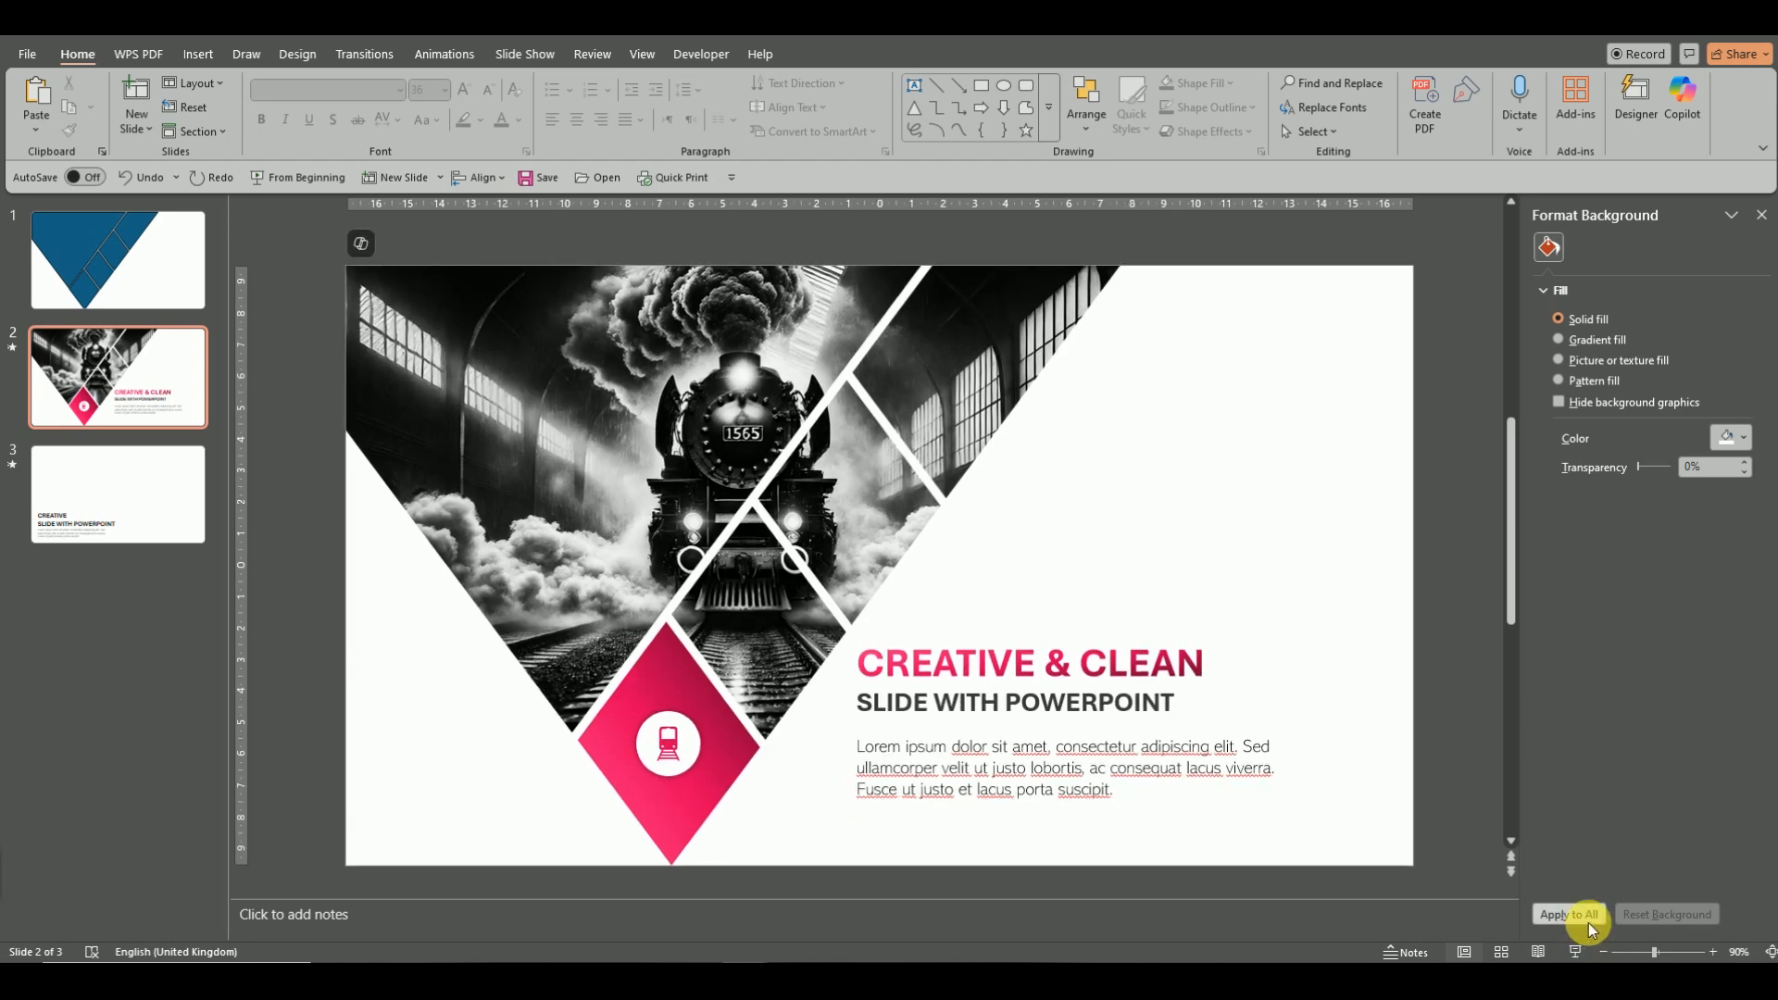